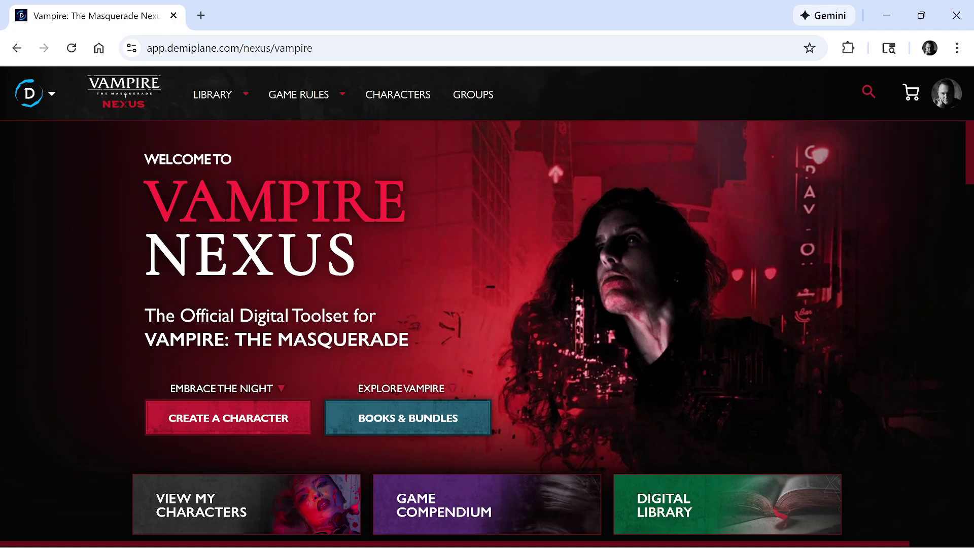
Open the list of my Vampire characters from the Nexus home page.
scroll(361, 358, down, 3)
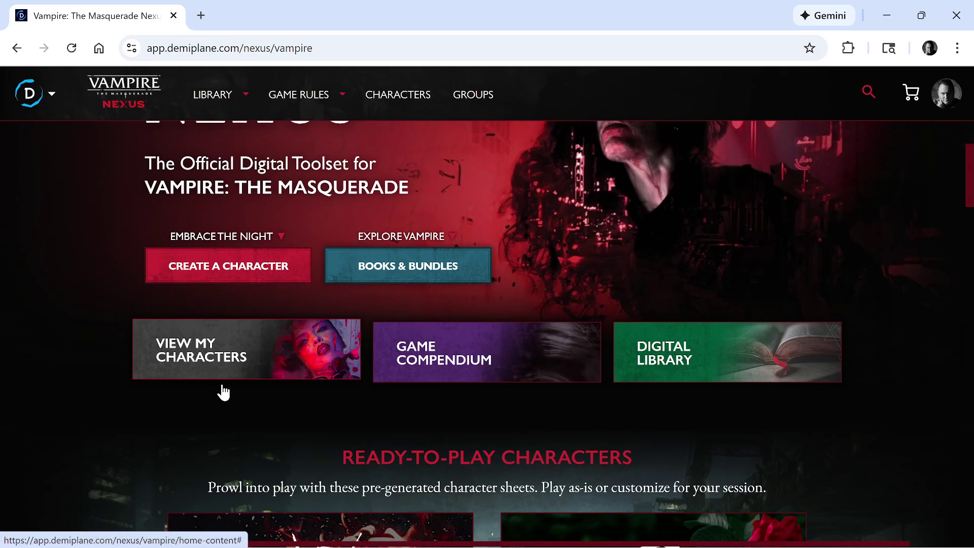
scroll(248, 337, up, 3)
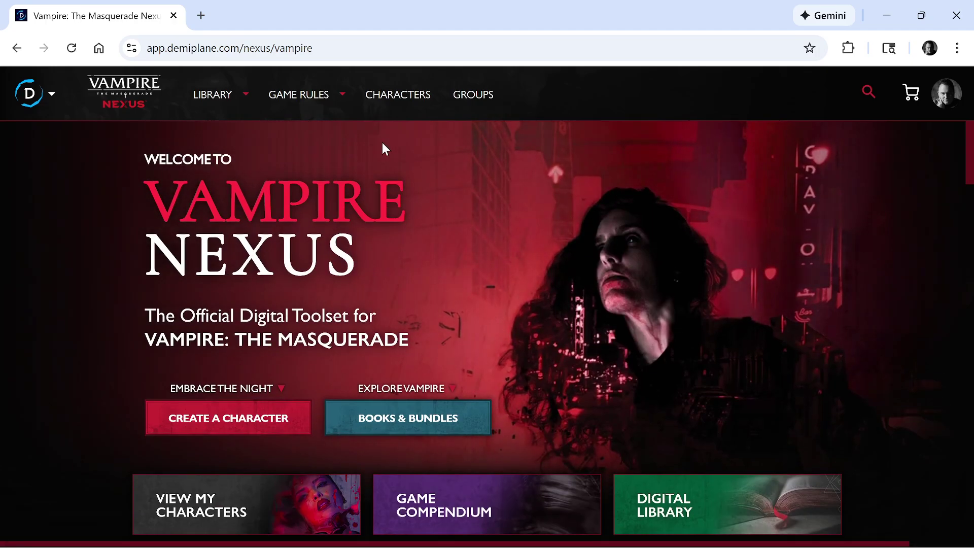
click(372, 97)
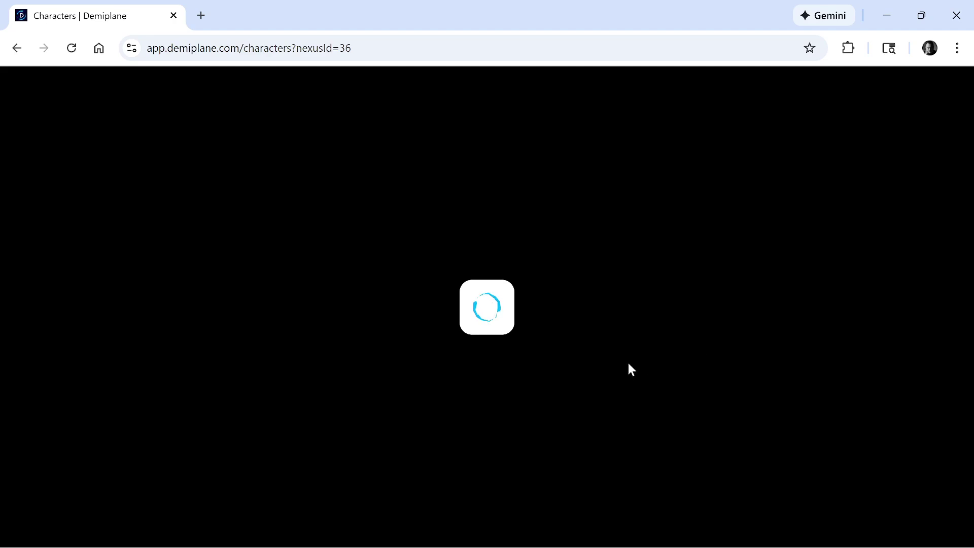
Delete the existing Malkavian Ancilla character, confirming the deletion with "Delete".
scroll(540, 376, down, 3)
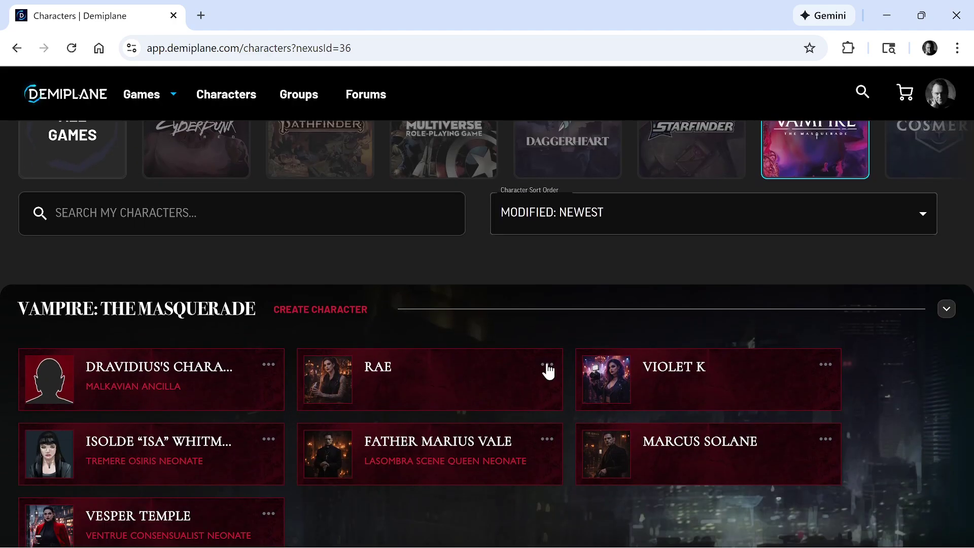
click(268, 366)
click(205, 467)
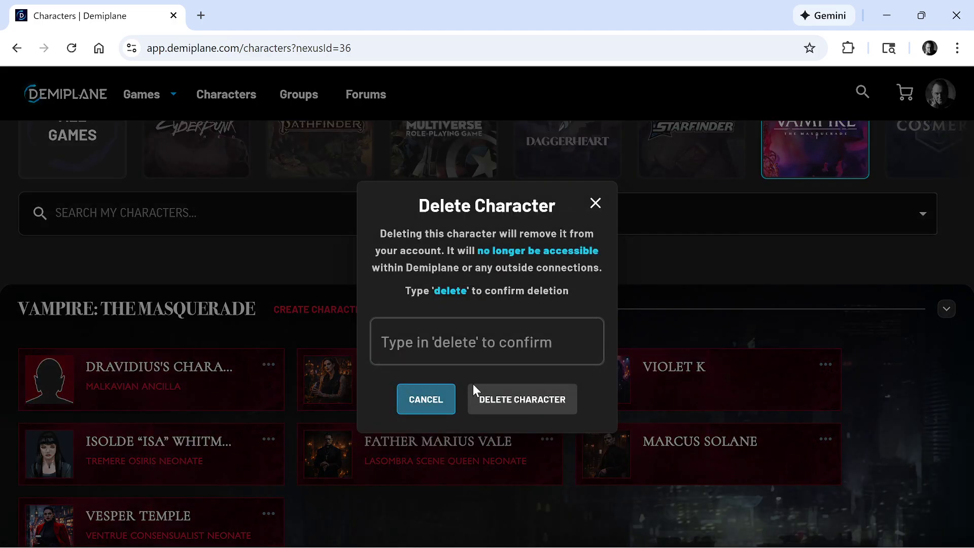
click(474, 340)
text(Delete)
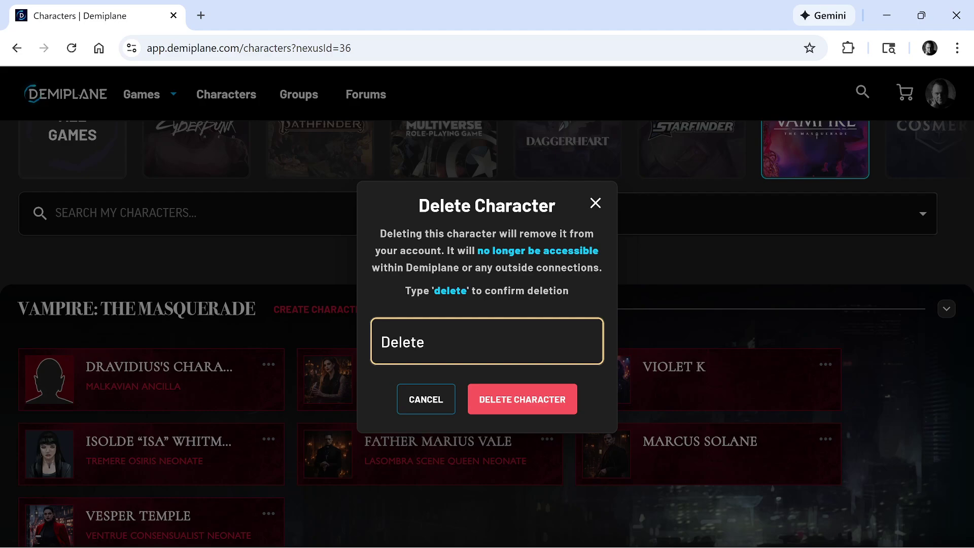
click(511, 405)
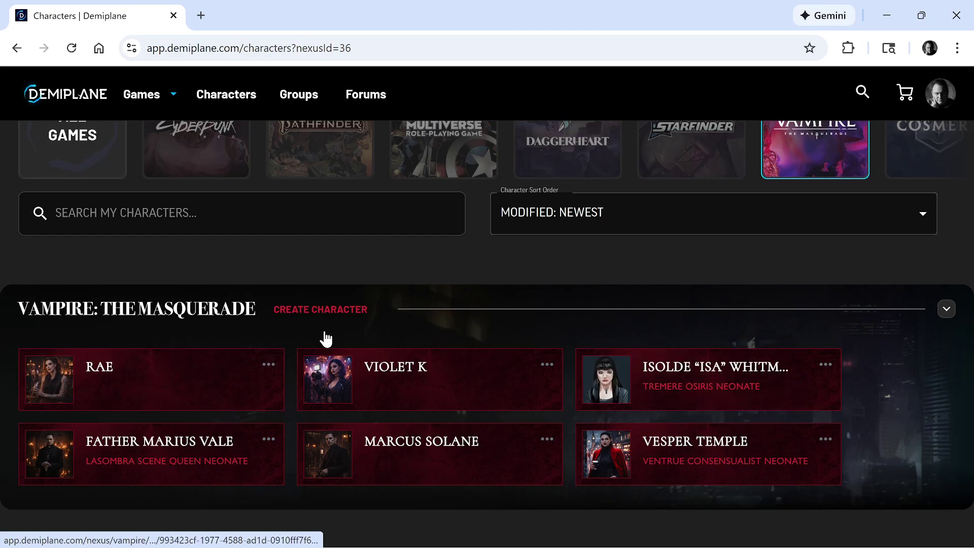
Create a new Vampire: The Masquerade character and read through the No Heroes introduction.
click(330, 312)
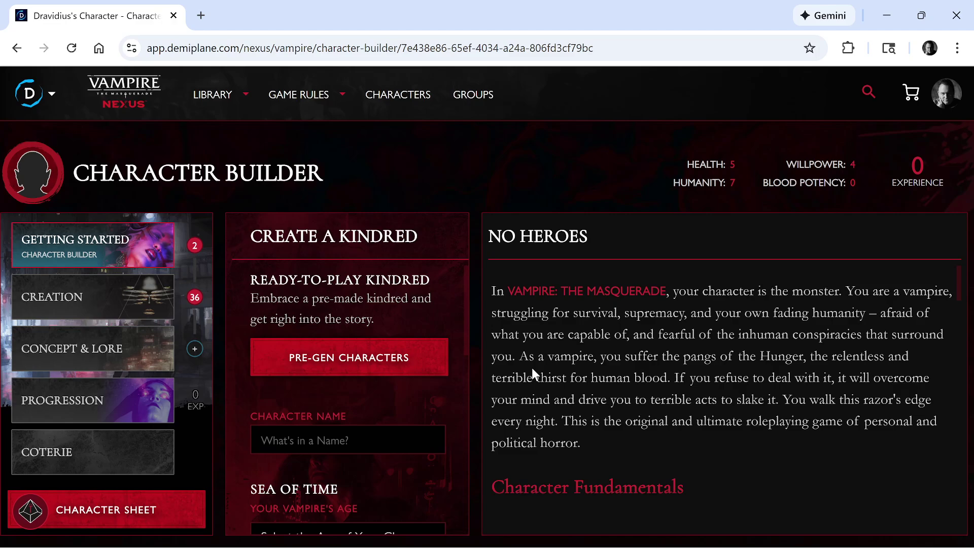
scroll(720, 387, down, 1)
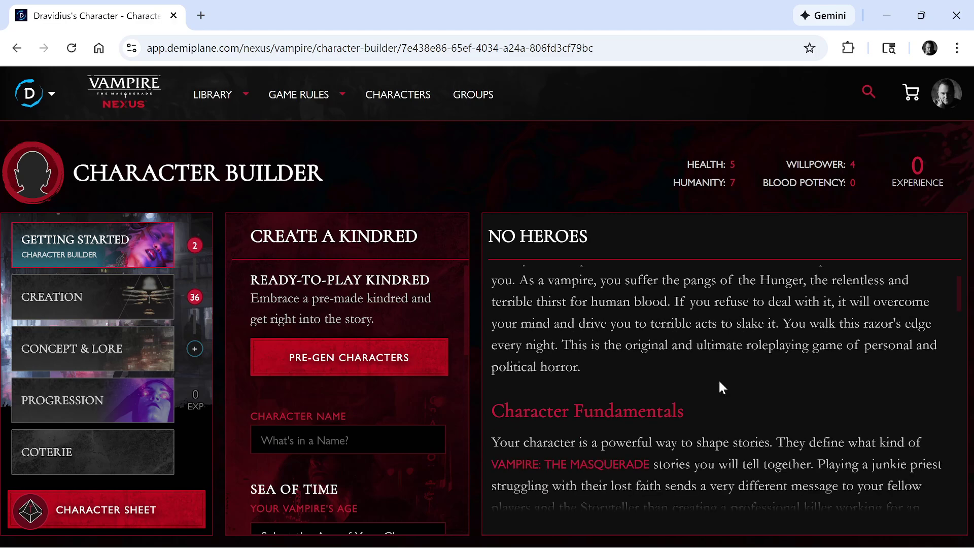
click(376, 353)
scroll(696, 365, down, 1)
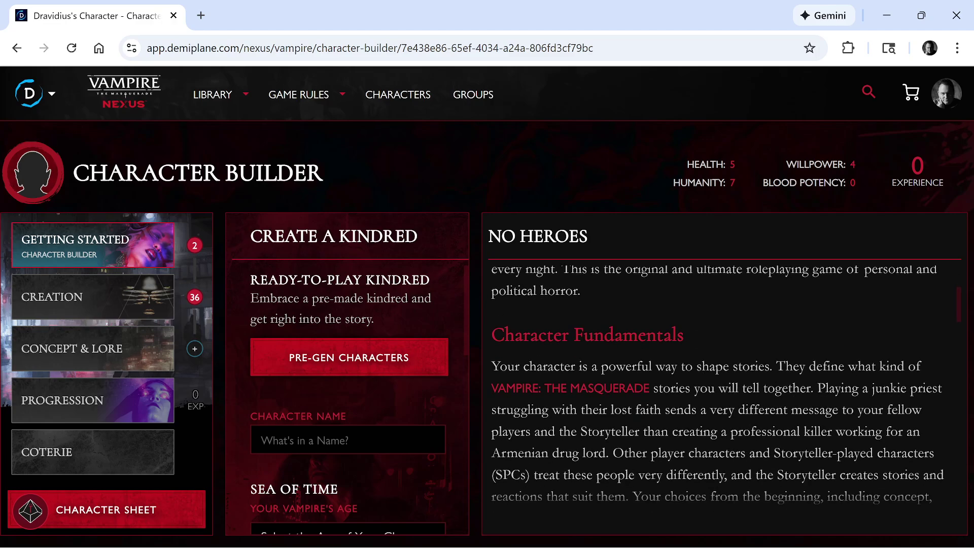
scroll(696, 365, down, 2)
scroll(720, 385, down, 3)
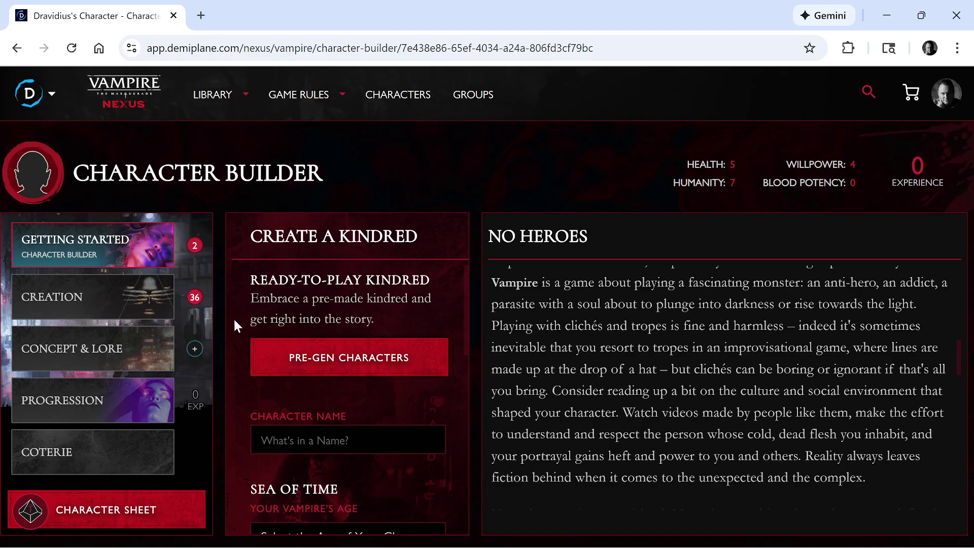
Name the new character "Dravidius".
scroll(348, 328, down, 2)
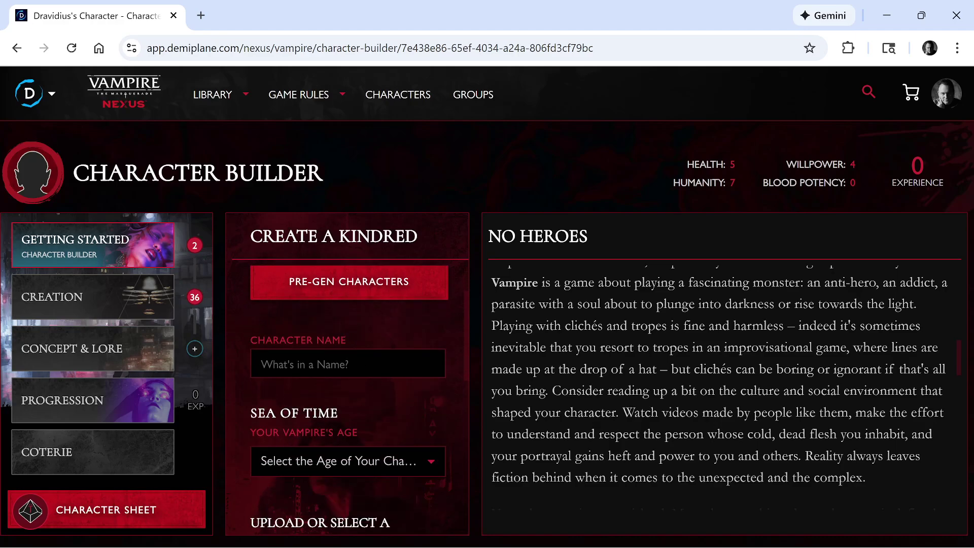
scroll(364, 329, up, 2)
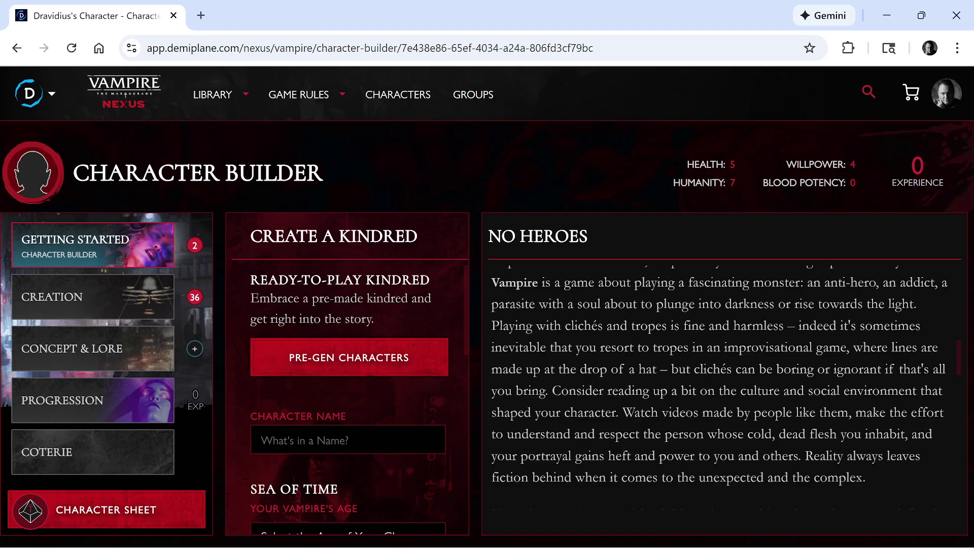
text(Dravidius)
Set the vampire's age to [Ancilla] Embraced between 50 - 100 years ago.
scroll(363, 397, down, 2)
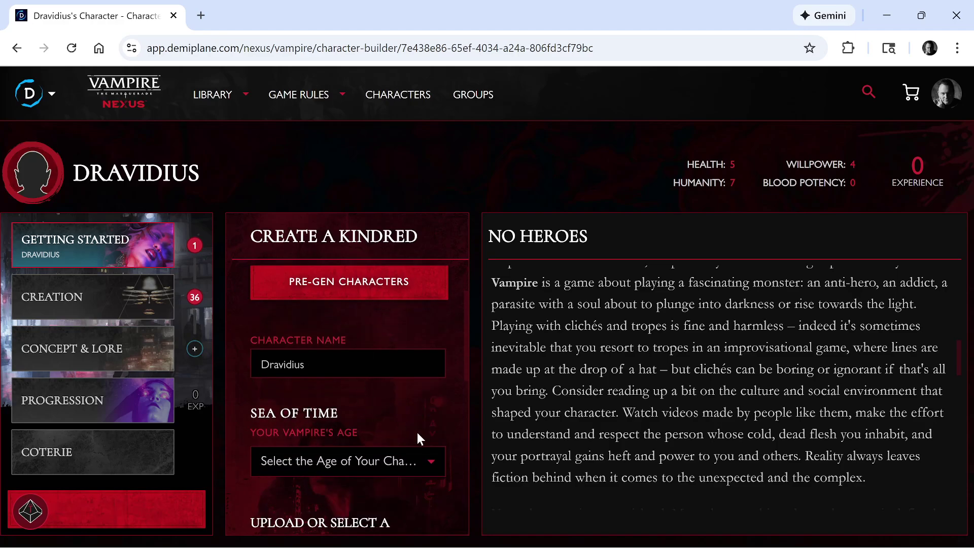
scroll(393, 418, down, 2)
click(344, 389)
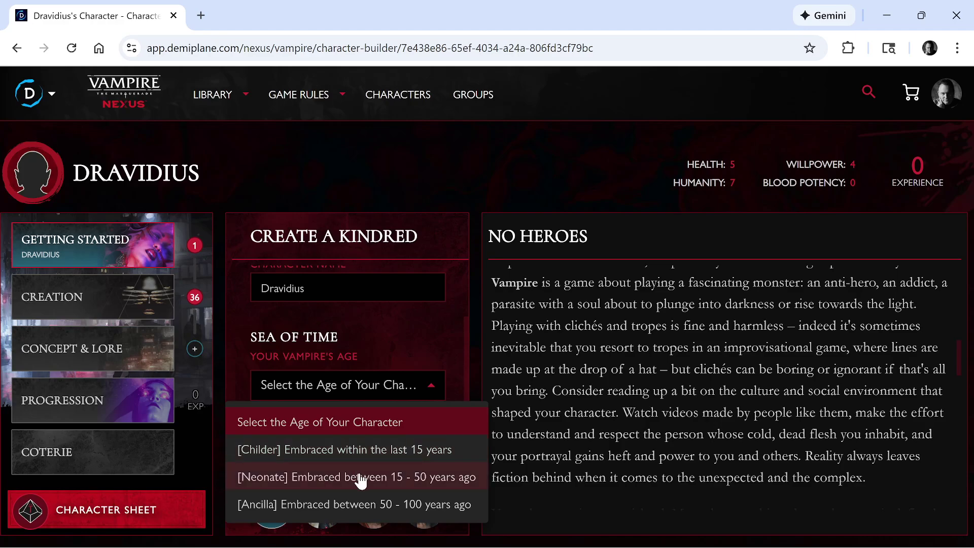
click(407, 504)
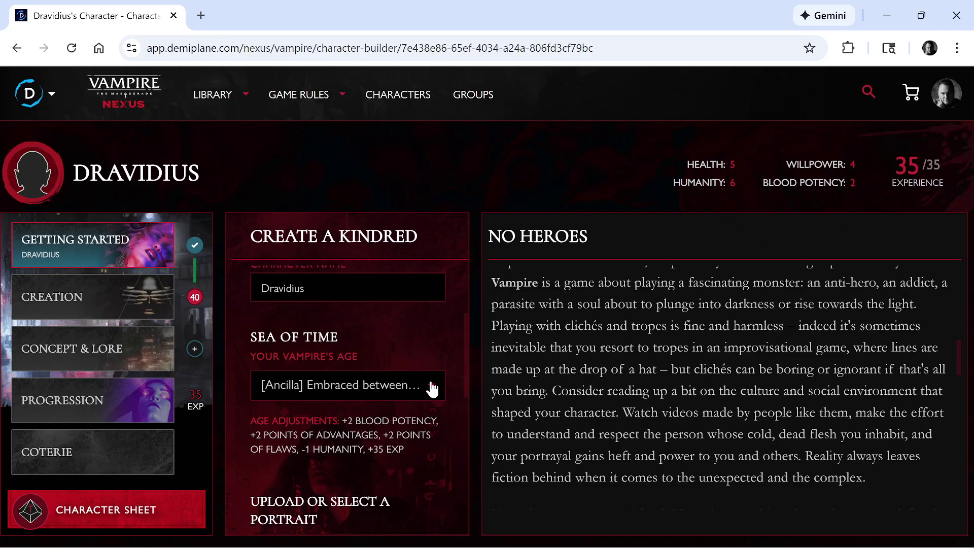
Look over the available portraits and enable the In Memoriam - Ancilla Character Creation preference.
scroll(421, 388, down, 3)
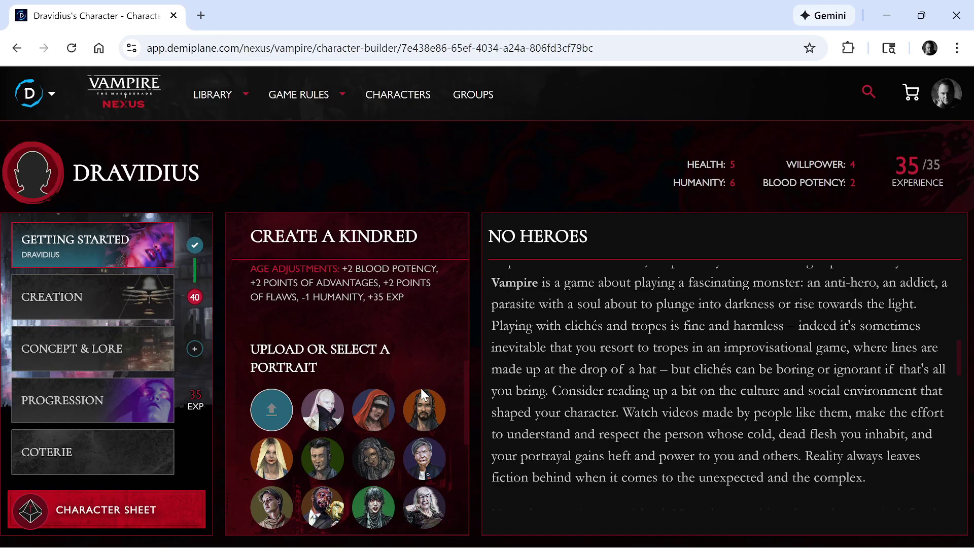
scroll(386, 337, down, 6)
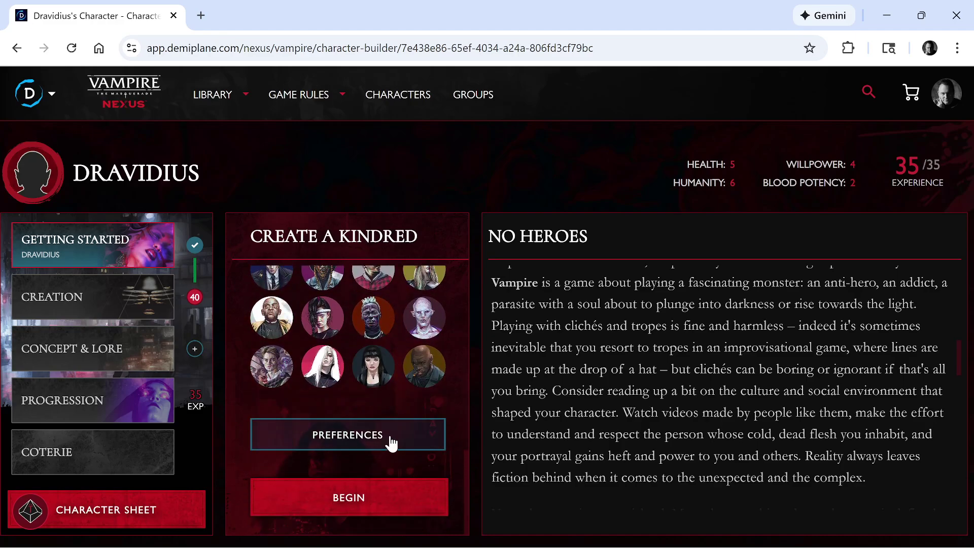
scroll(388, 446, up, 8)
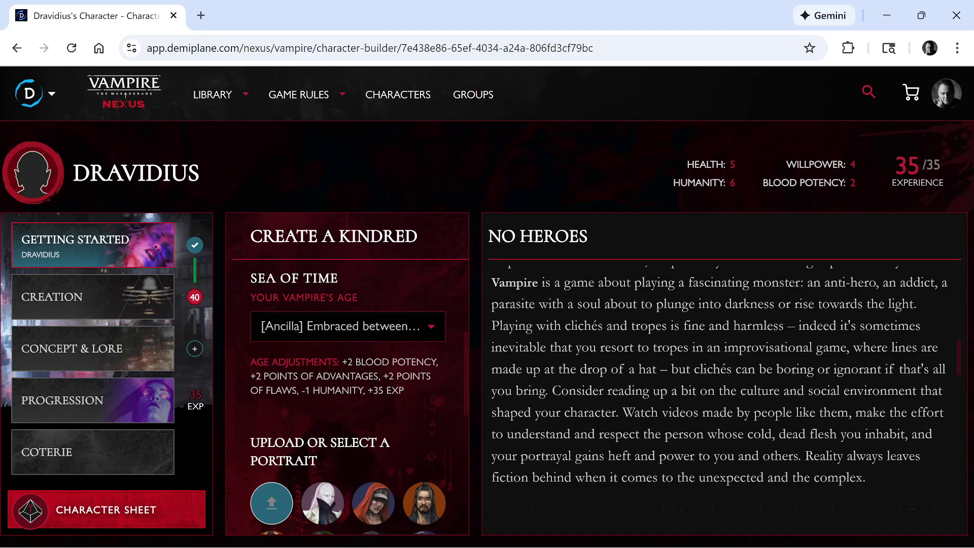
scroll(355, 388, down, 2)
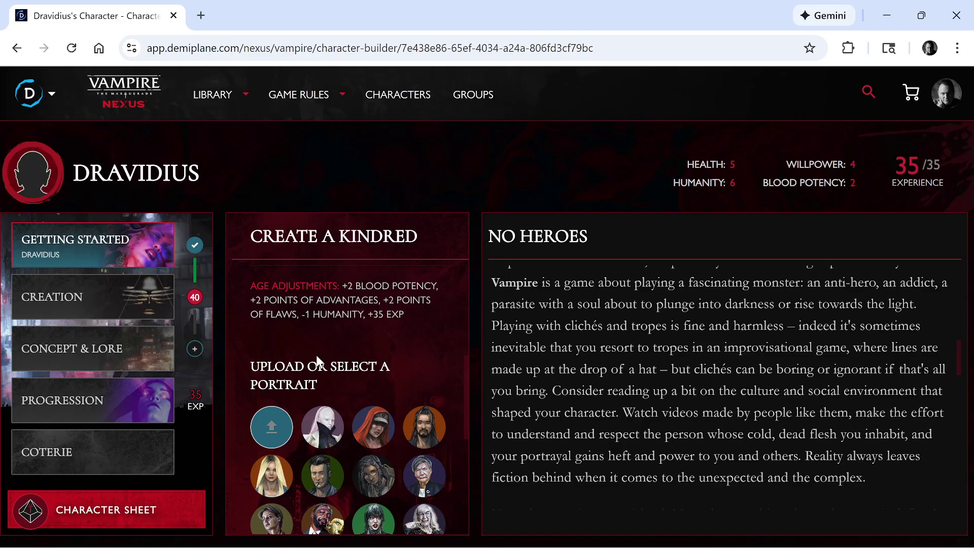
scroll(314, 362, down, 2)
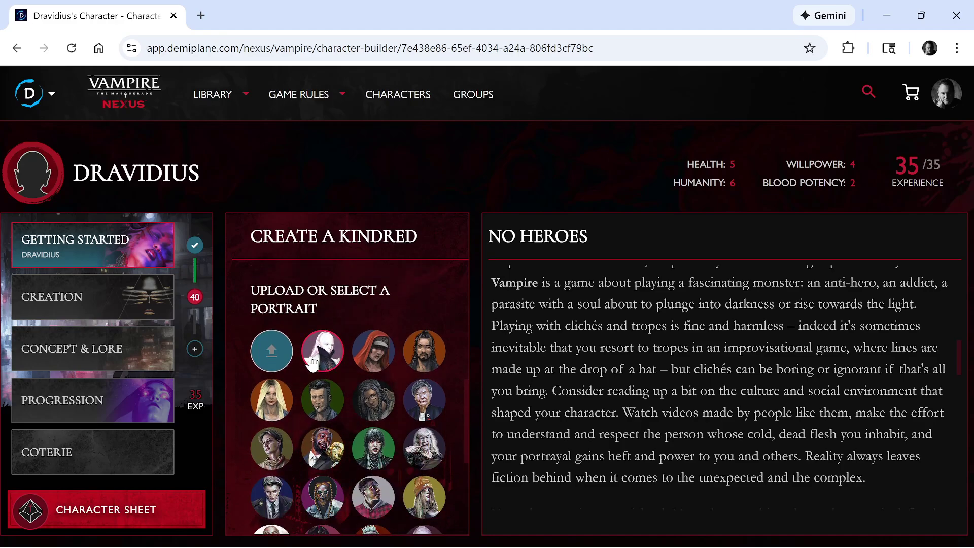
scroll(324, 365, down, 6)
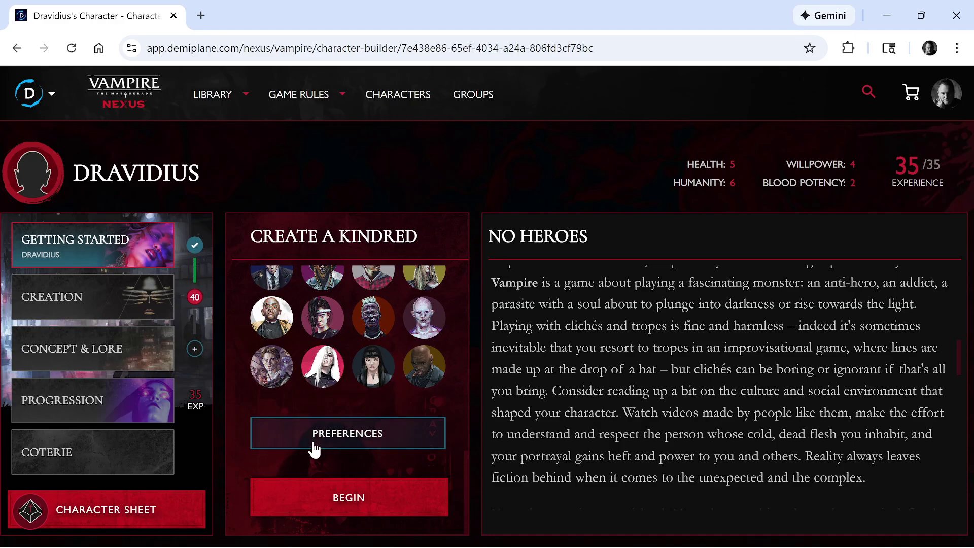
click(330, 440)
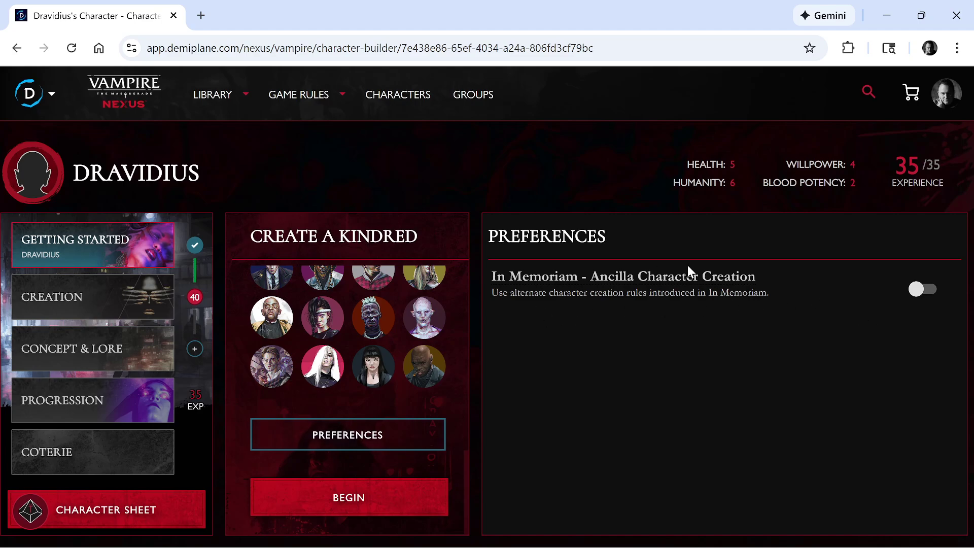
click(922, 289)
Try the [In Memoriam Ancilla] 12th Generation and 10th or 11th Generation options as the vampire's age.
scroll(315, 396, up, 5)
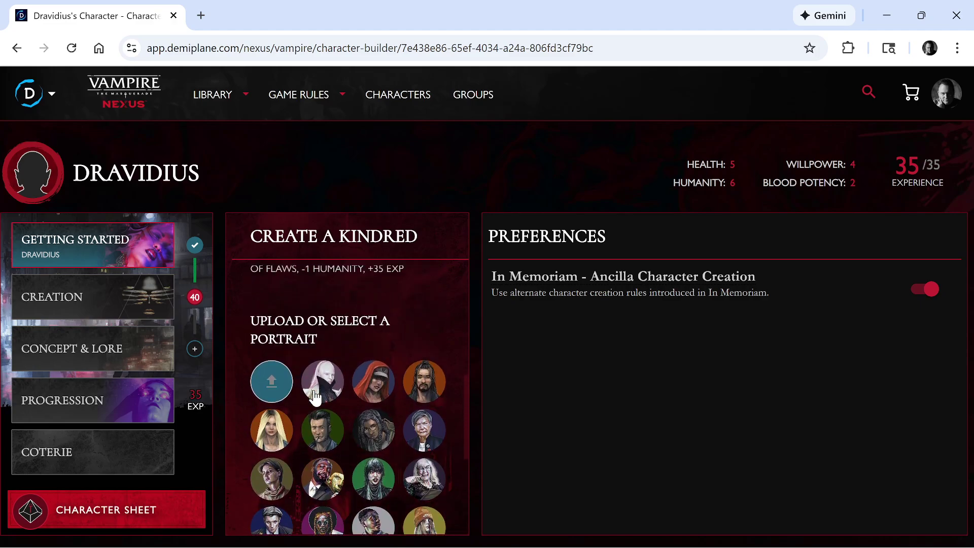
scroll(315, 395, up, 4)
click(381, 402)
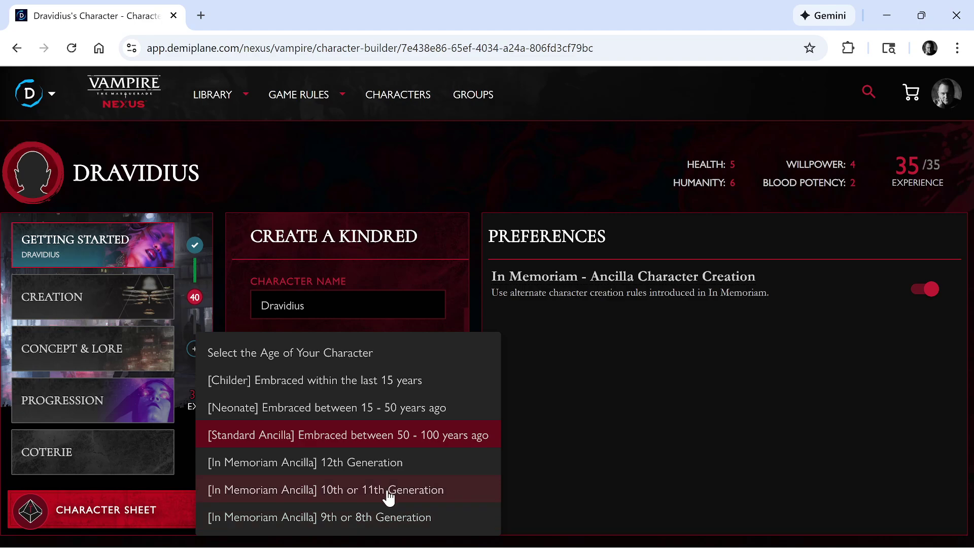
click(382, 465)
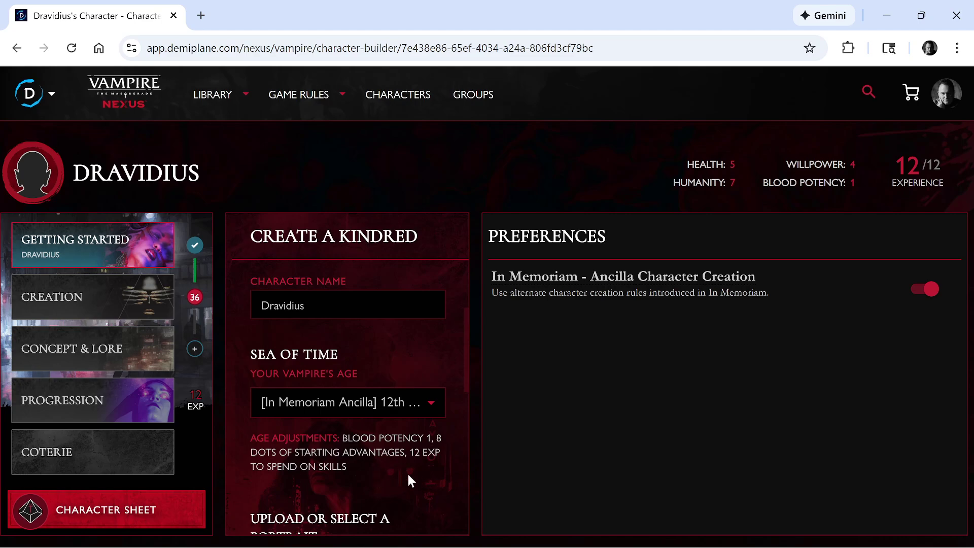
click(400, 411)
click(384, 491)
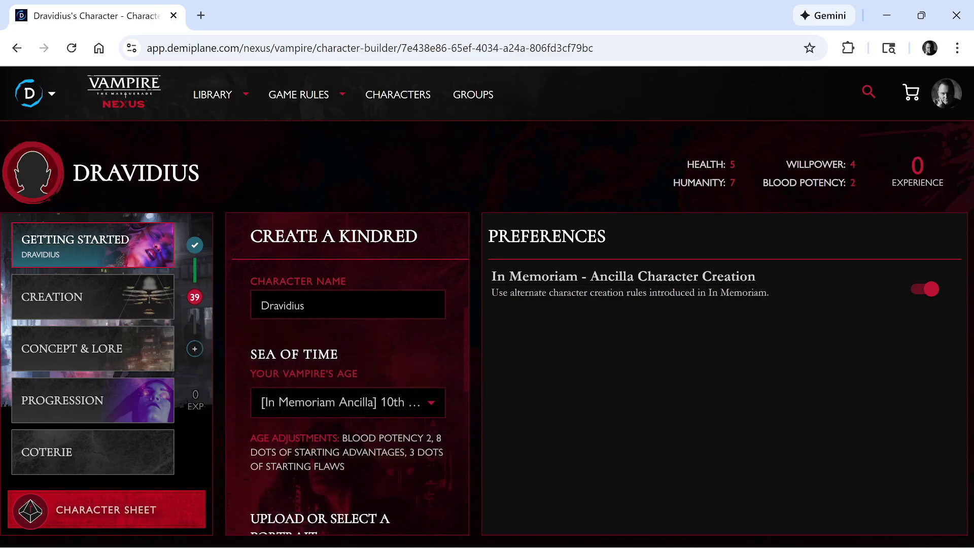
Set the age to [In Memoriam Ancilla] 9th or 8th Generation and sacrifice 1 Humanity for 2 dots of starting advantages.
click(399, 410)
click(394, 520)
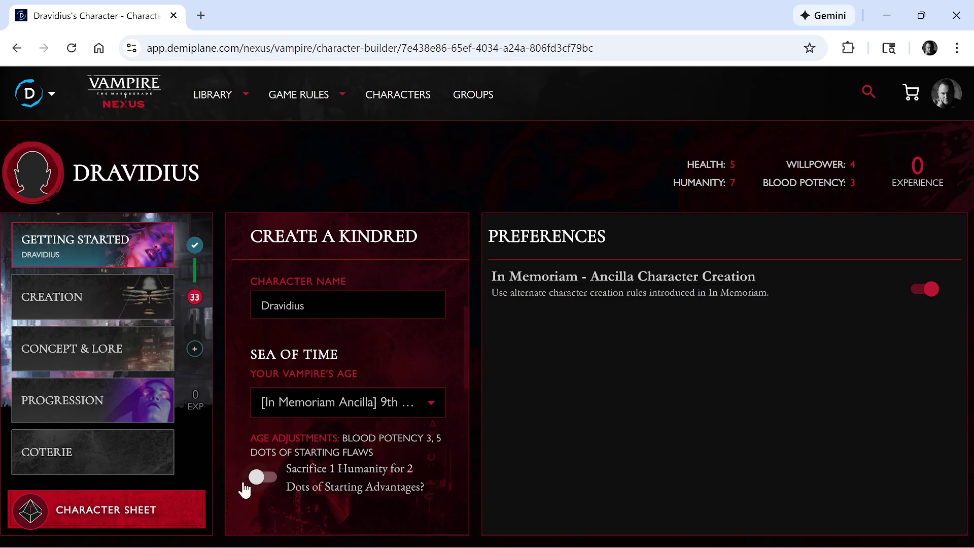
click(262, 477)
Choose the portrait of the man in a flat cap, dark suit and tie for the character.
scroll(345, 414, down, 2)
scroll(344, 411, down, 2)
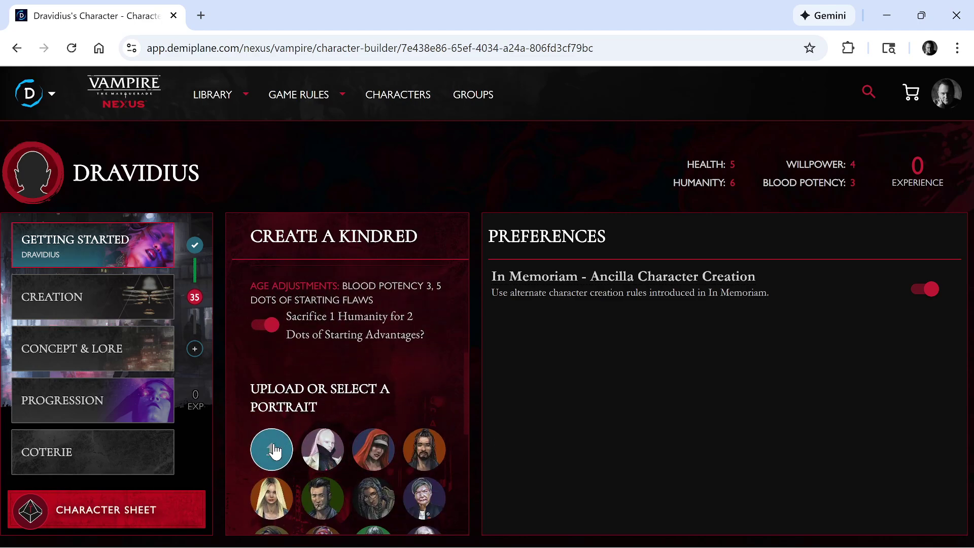
scroll(274, 450, down, 3)
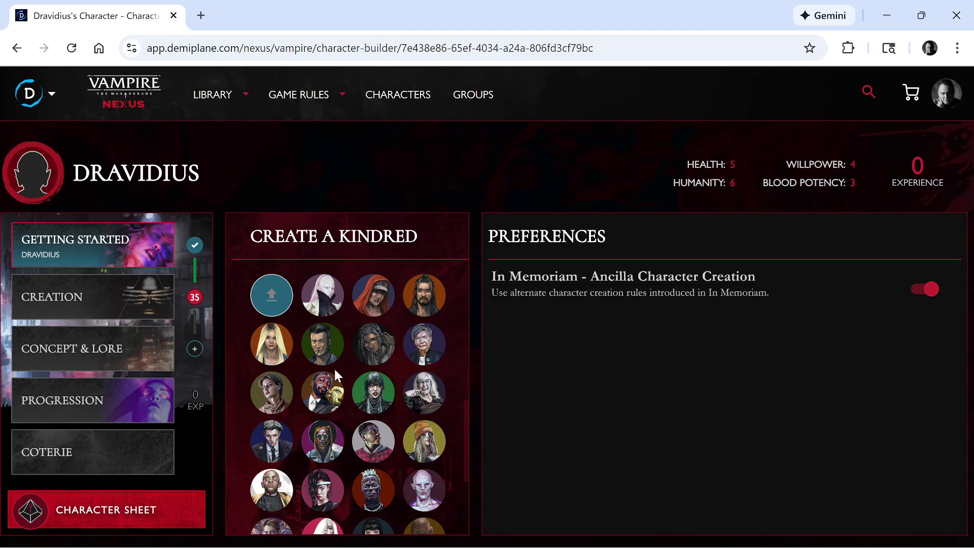
scroll(335, 367, down, 3)
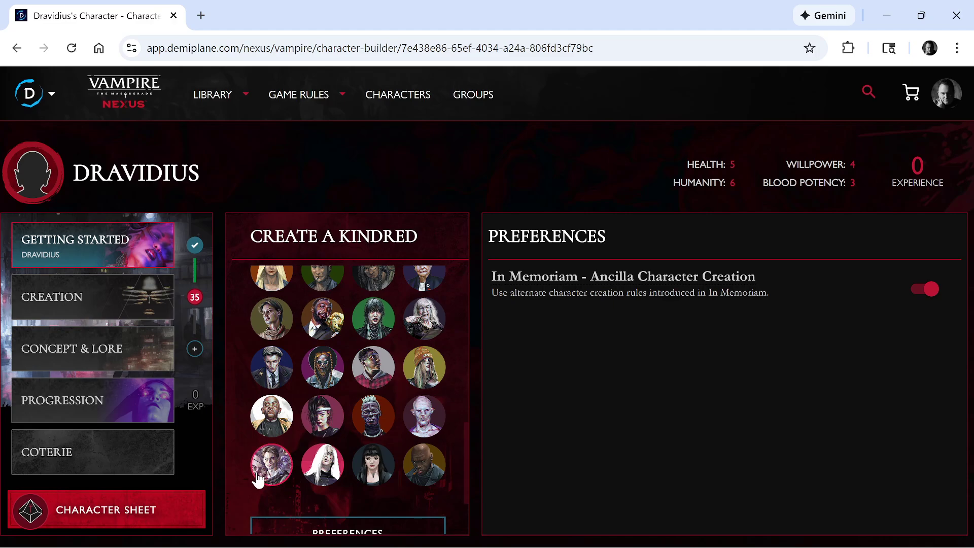
click(274, 367)
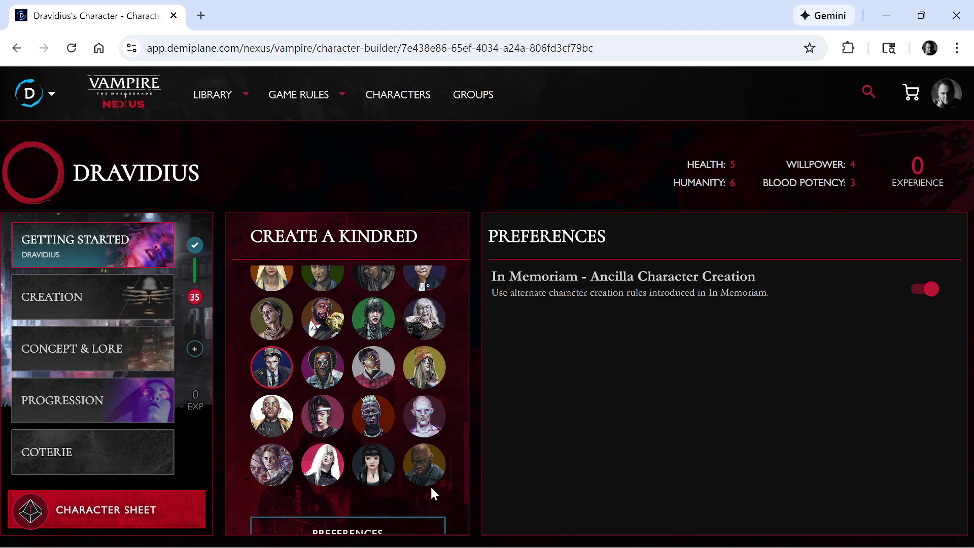
Begin the character's Creation stage and read the About Clans text.
scroll(367, 485, down, 2)
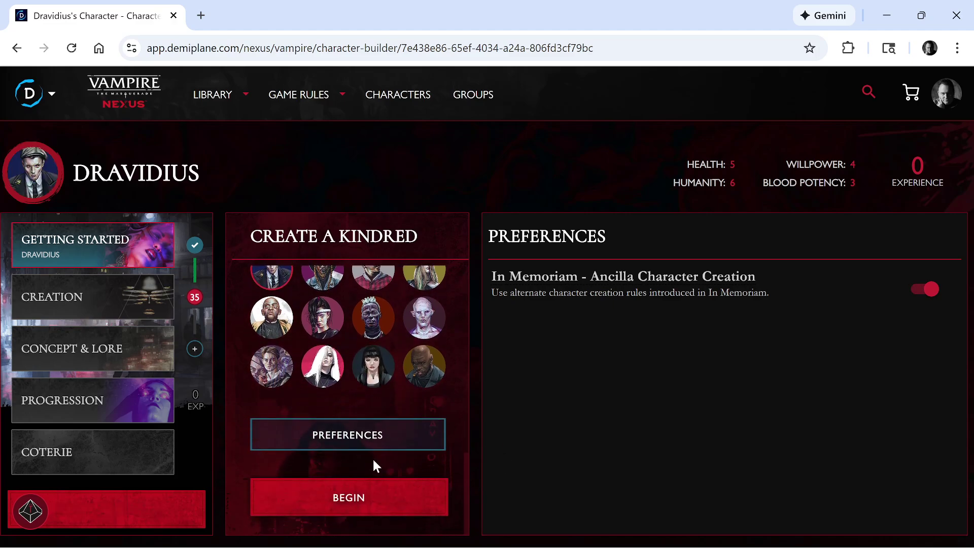
click(362, 497)
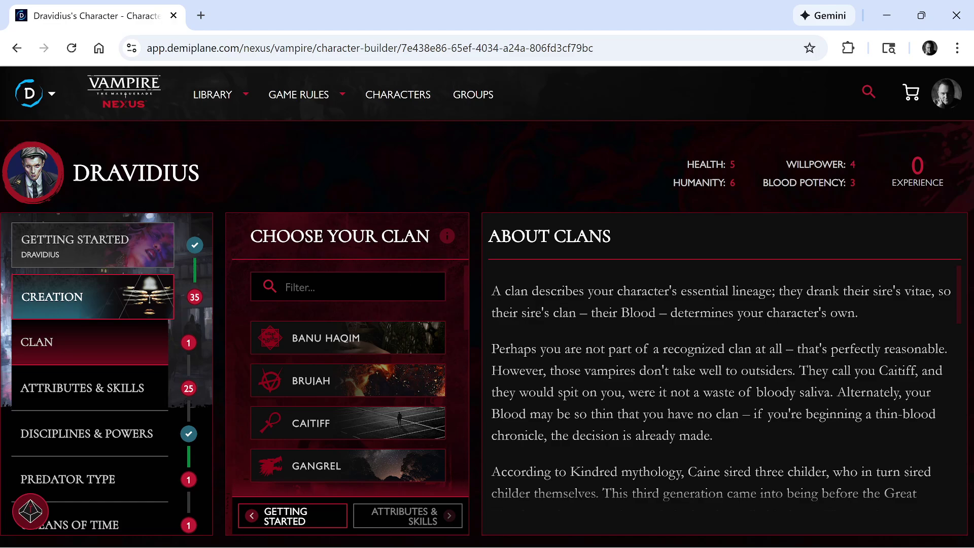
scroll(390, 374, down, 1)
scroll(389, 374, up, 1)
scroll(735, 317, down, 5)
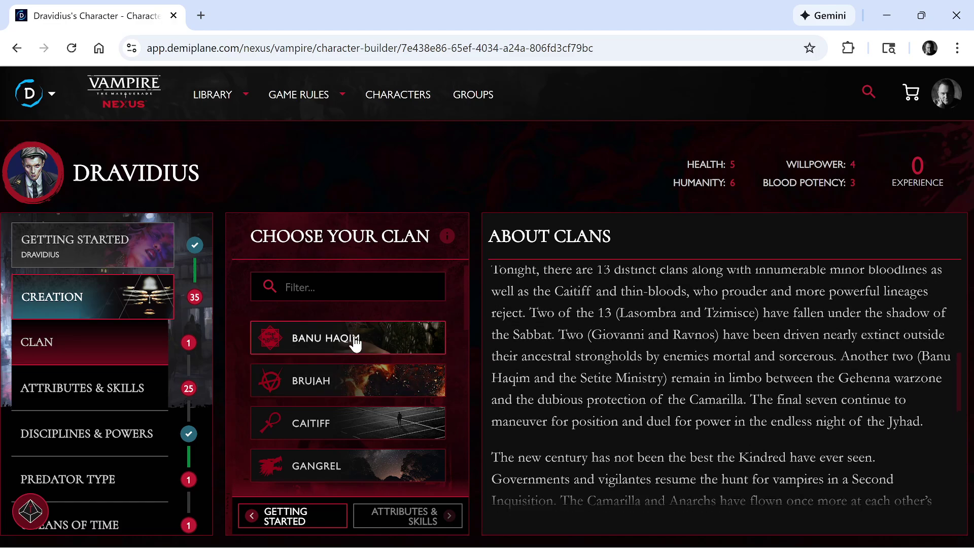
Open the Banu Haqim clan description and read through its disciplines, bane, compulsion and lore.
click(354, 339)
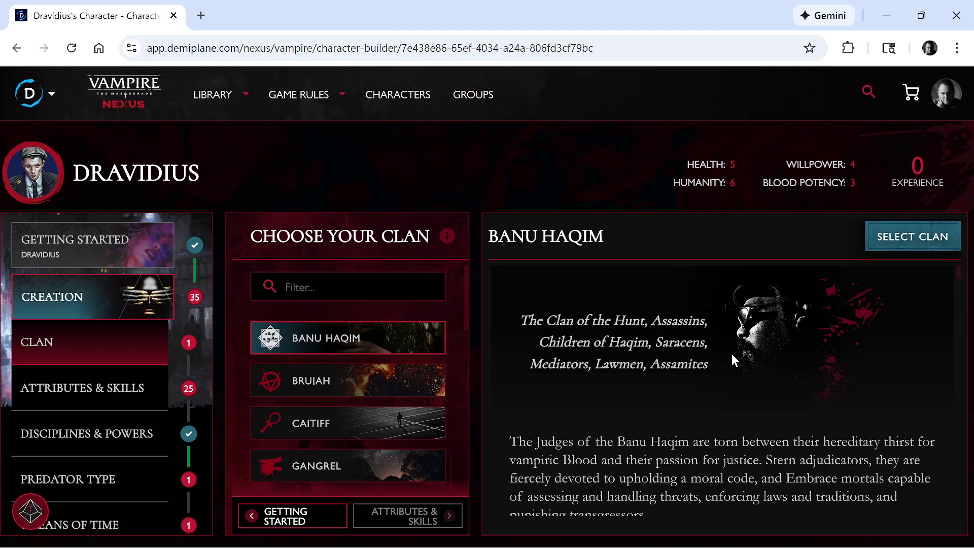
scroll(801, 380, down, 8)
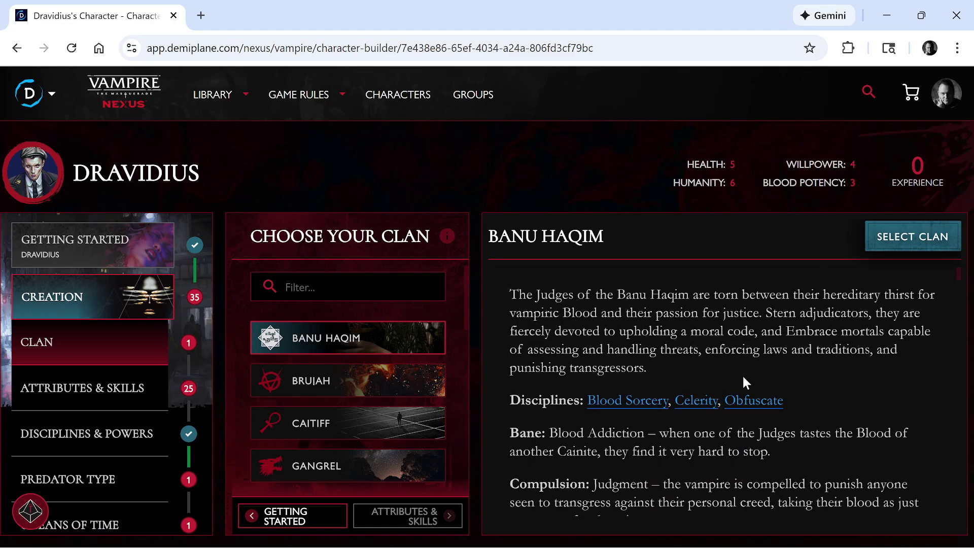
scroll(663, 380, down, 10)
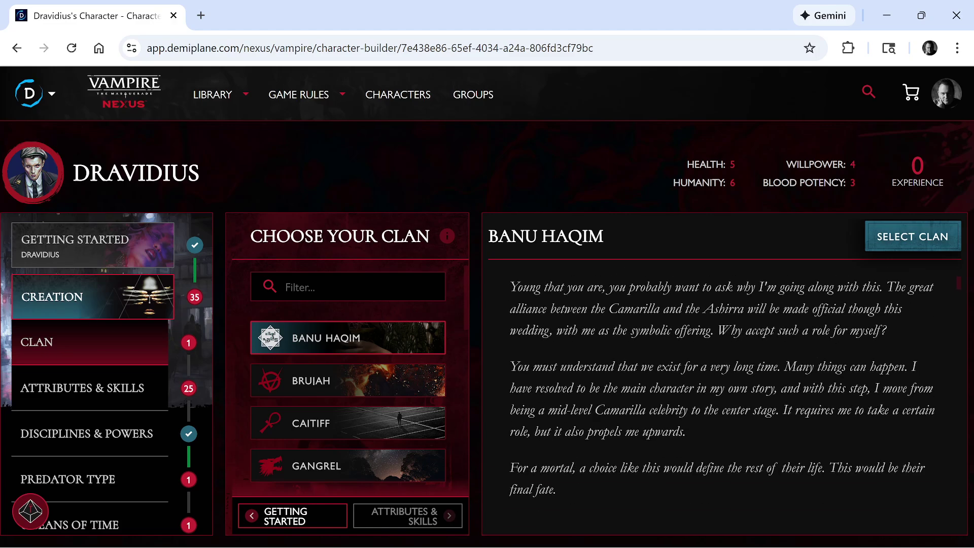
scroll(662, 377, down, 8)
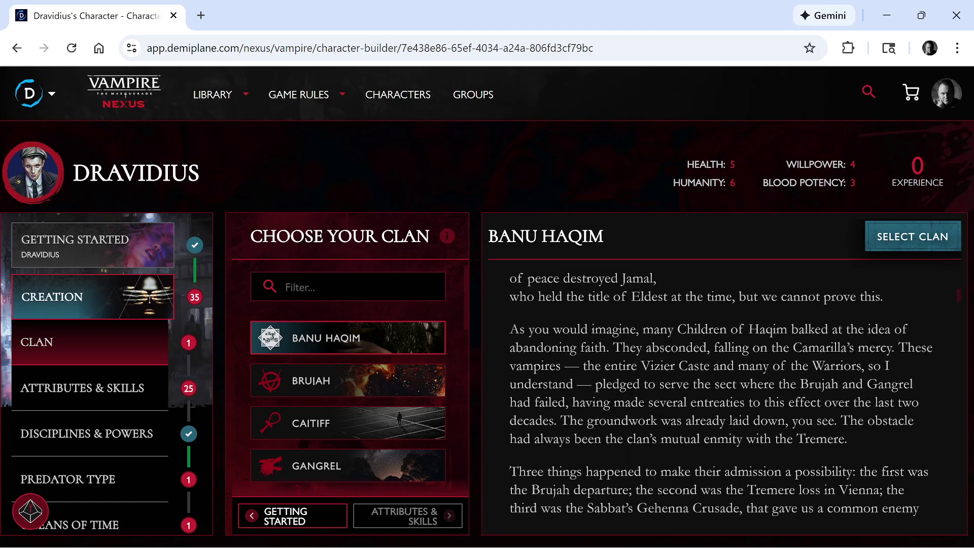
scroll(739, 434, down, 6)
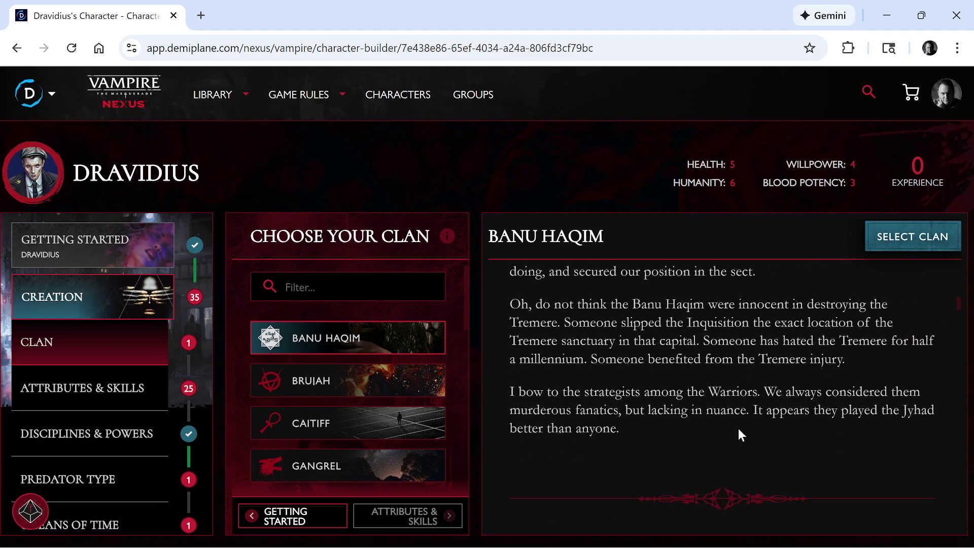
Browse the remaining clans, review the Malkavian description and select Malkavian as the character's clan.
scroll(424, 412, down, 6)
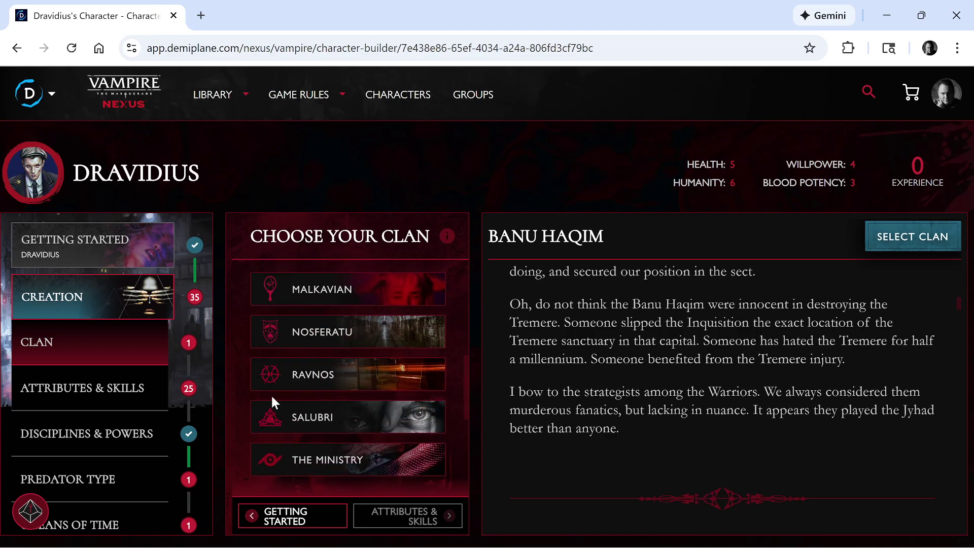
scroll(374, 380, up, 2)
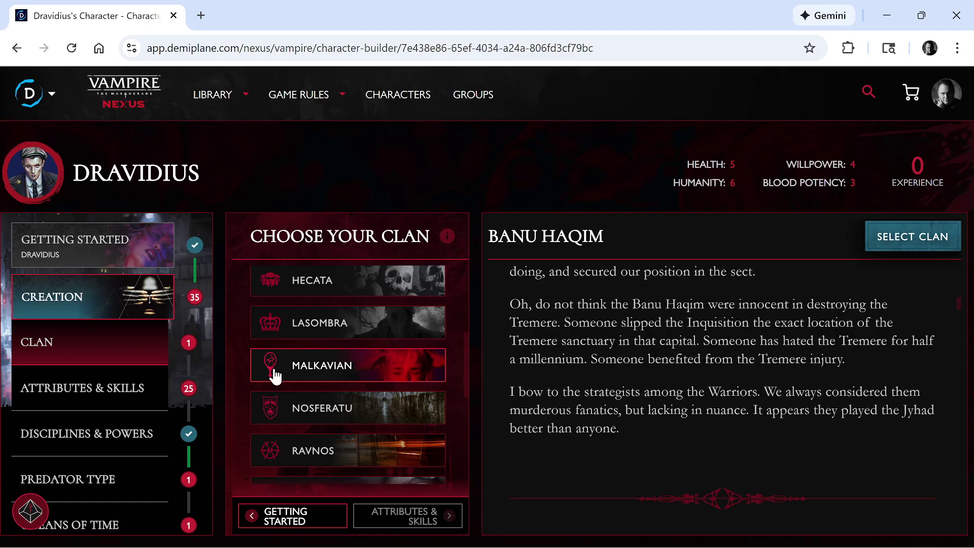
scroll(321, 380, down, 5)
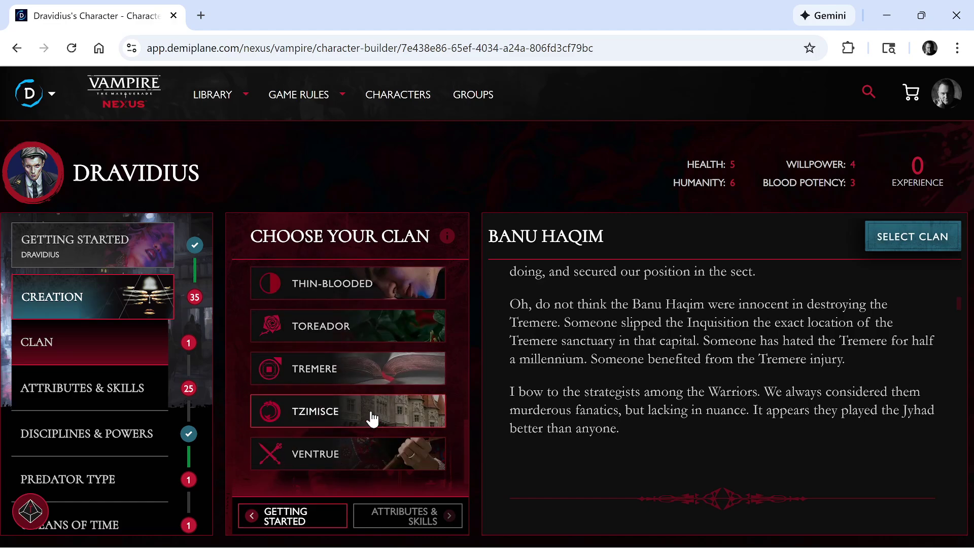
scroll(372, 419, up, 5)
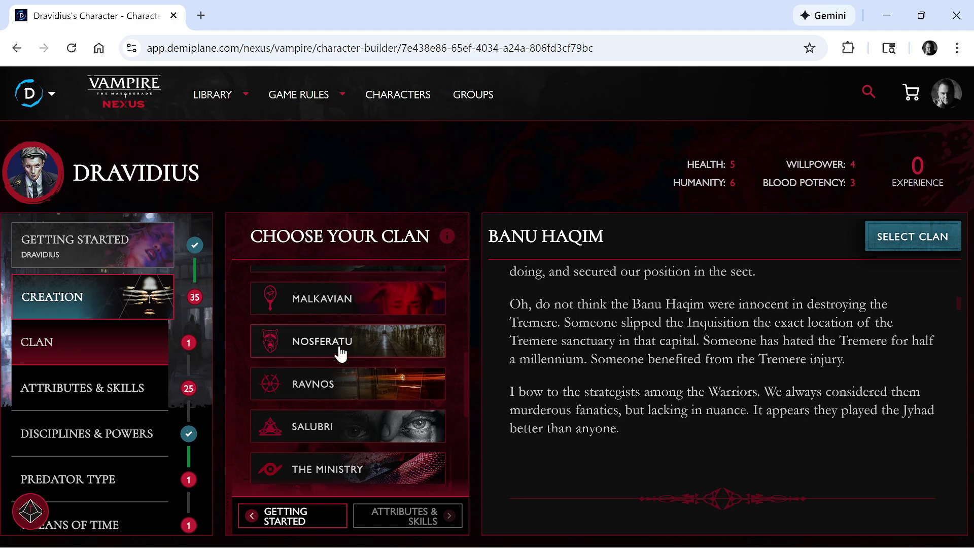
click(331, 306)
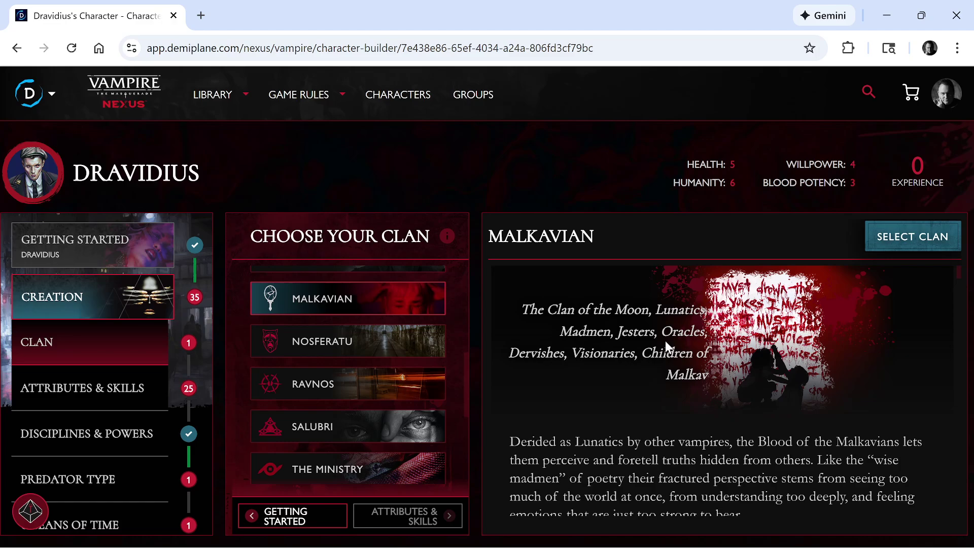
scroll(780, 339, down, 5)
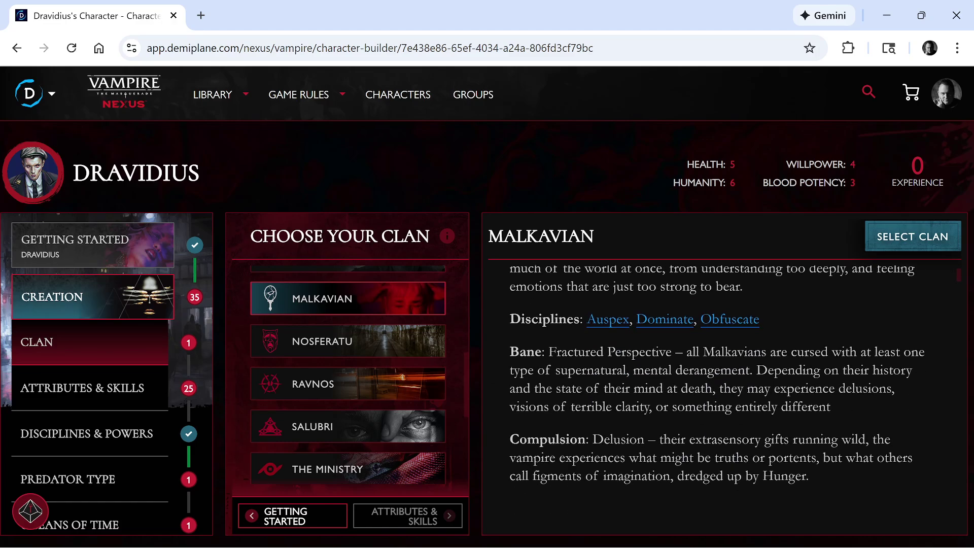
click(895, 238)
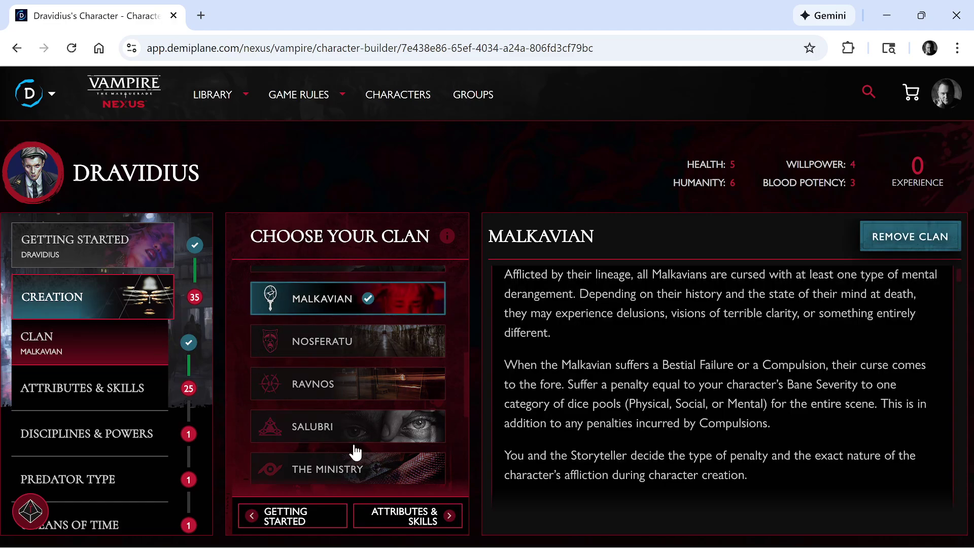
Continue to Attributes & Skills, review the attributes and assign the four-dot attribute placement to Charisma.
click(421, 518)
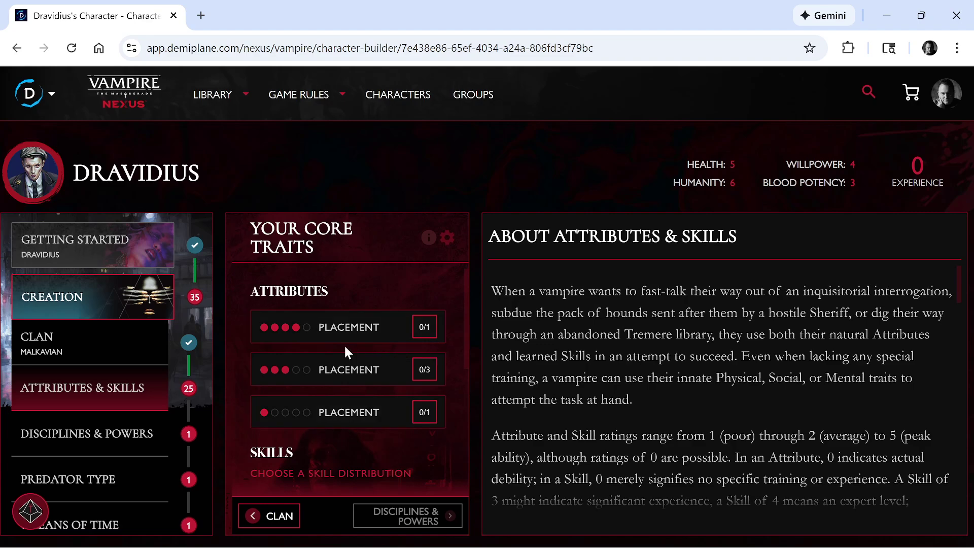
click(378, 328)
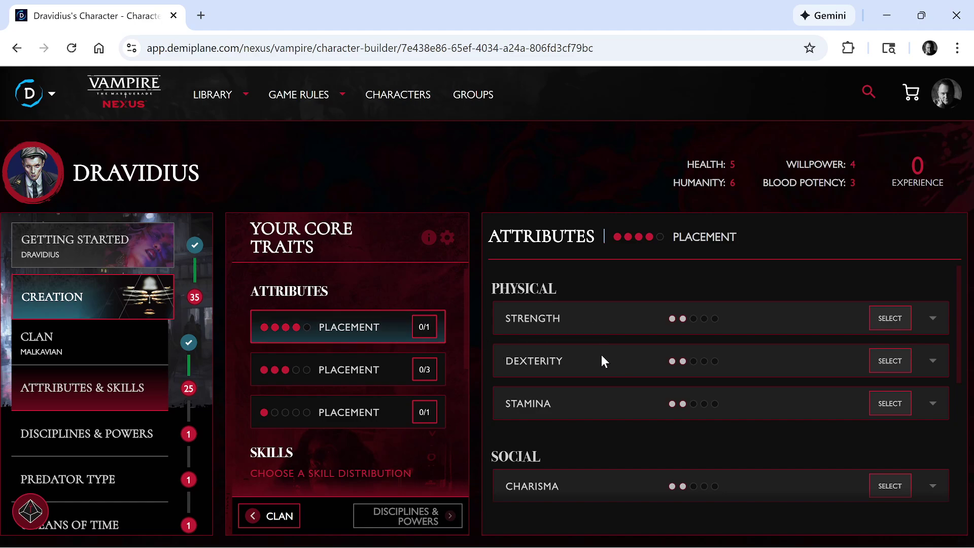
scroll(619, 332, down, 3)
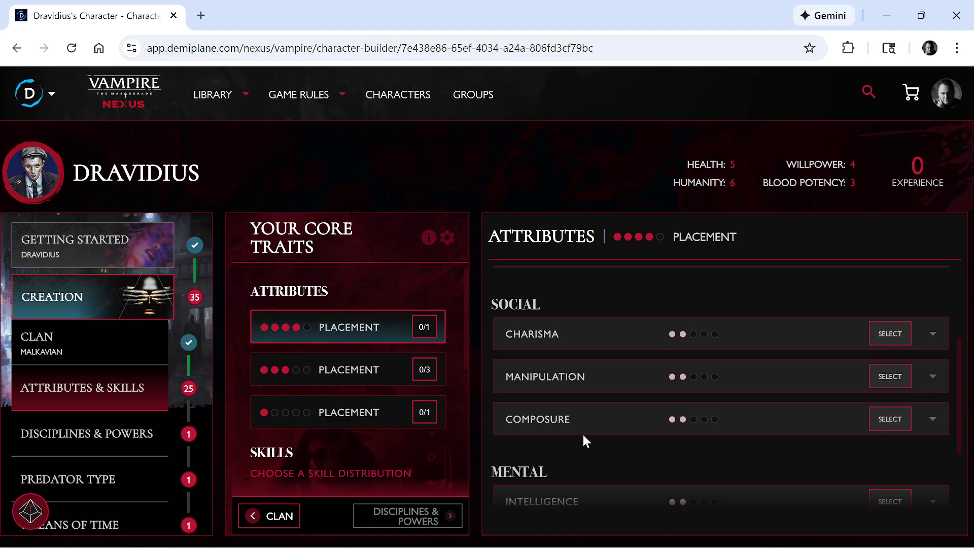
scroll(619, 426, down, 2)
scroll(547, 413, down, 1)
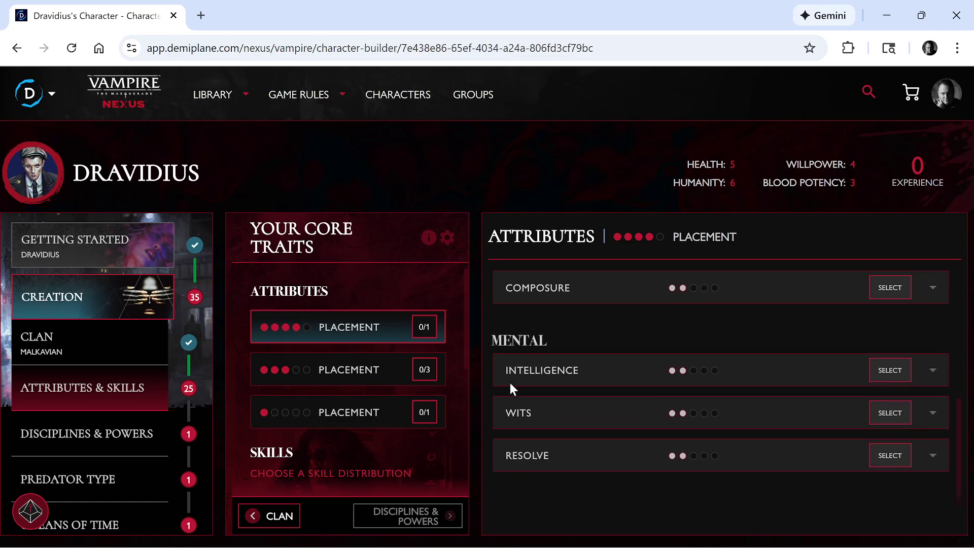
scroll(509, 382, up, 5)
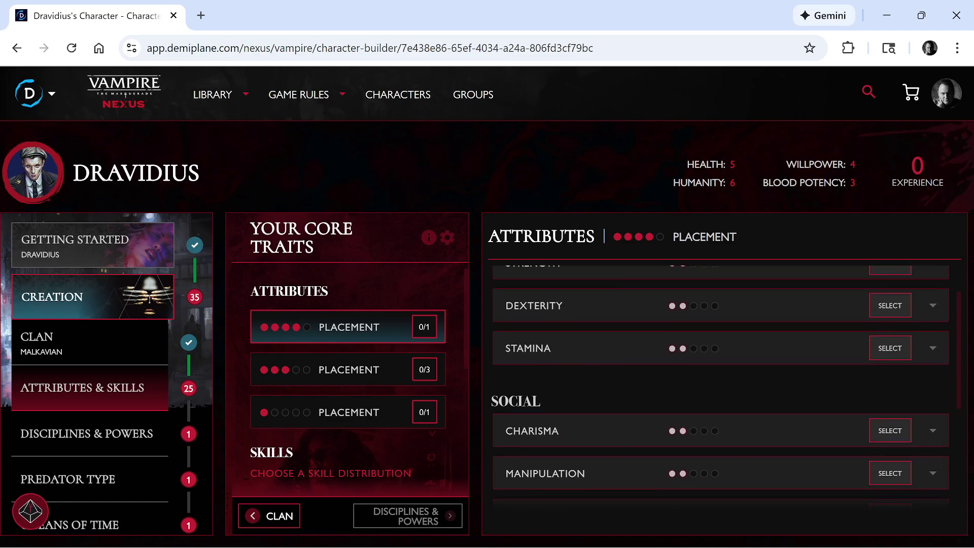
scroll(667, 352, up, 1)
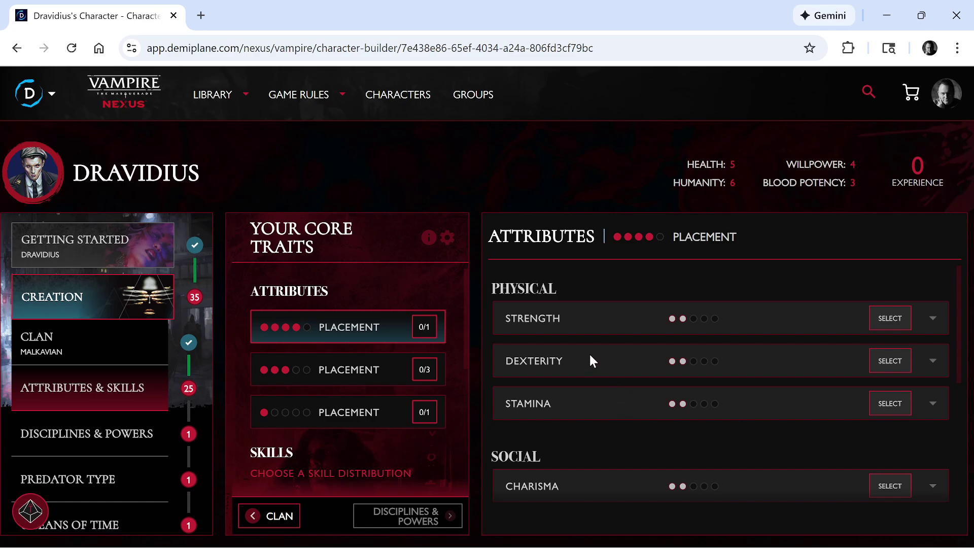
scroll(589, 352, down, 3)
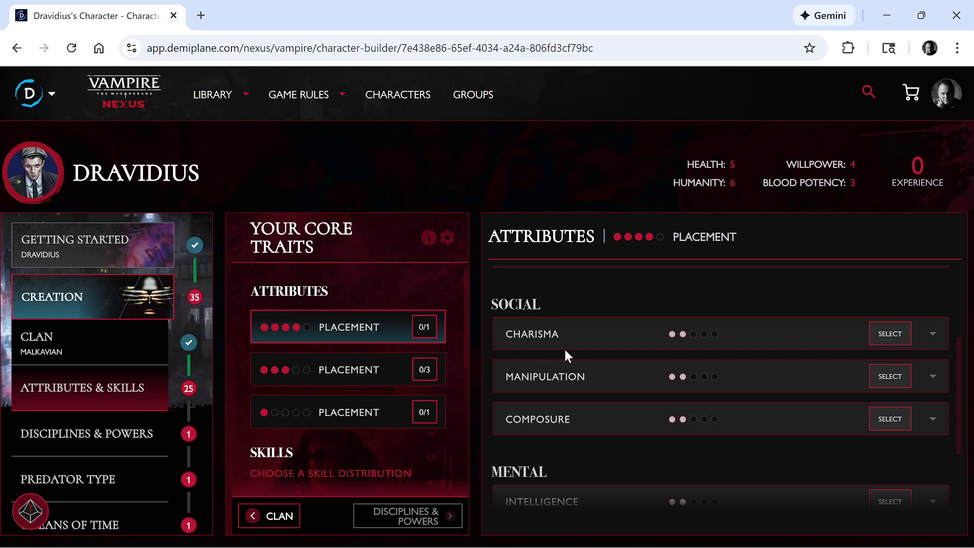
scroll(552, 367, down, 3)
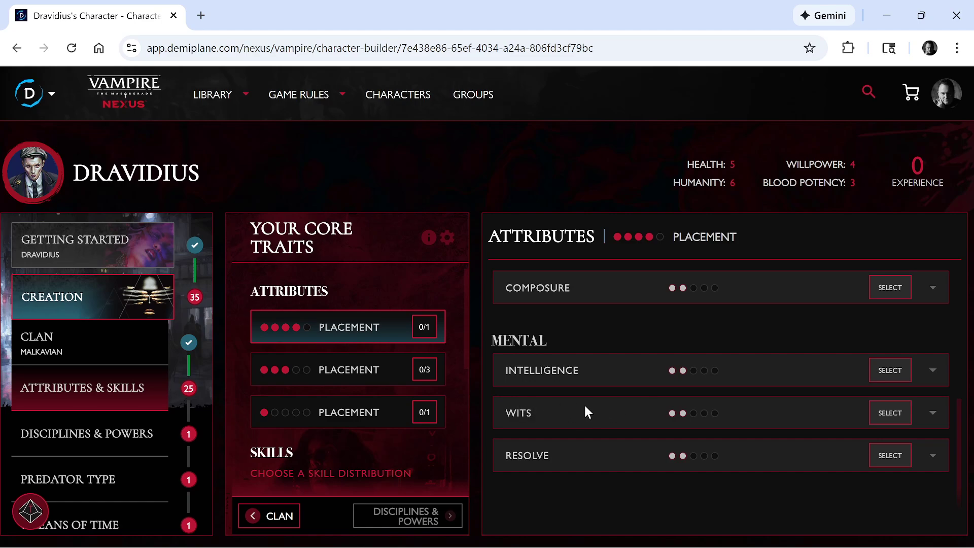
scroll(768, 400, up, 3)
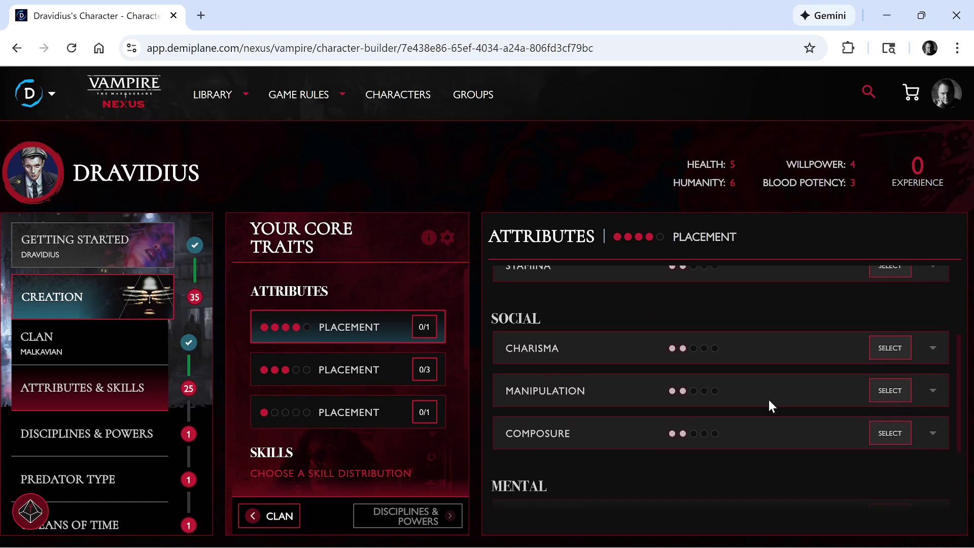
click(889, 354)
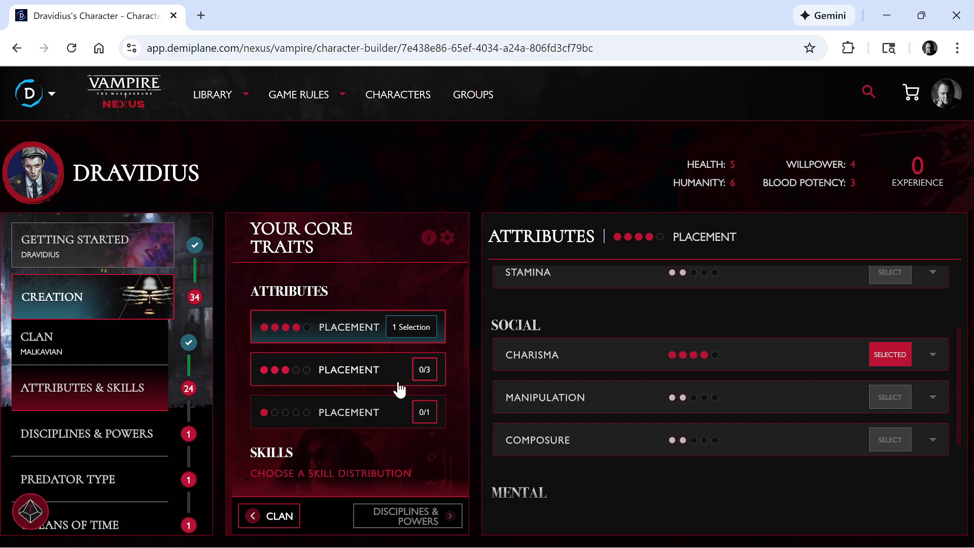
Assign the three-dot attribute placements to Manipulation, Composure and Wits, and the one-dot placement to Strength.
click(374, 368)
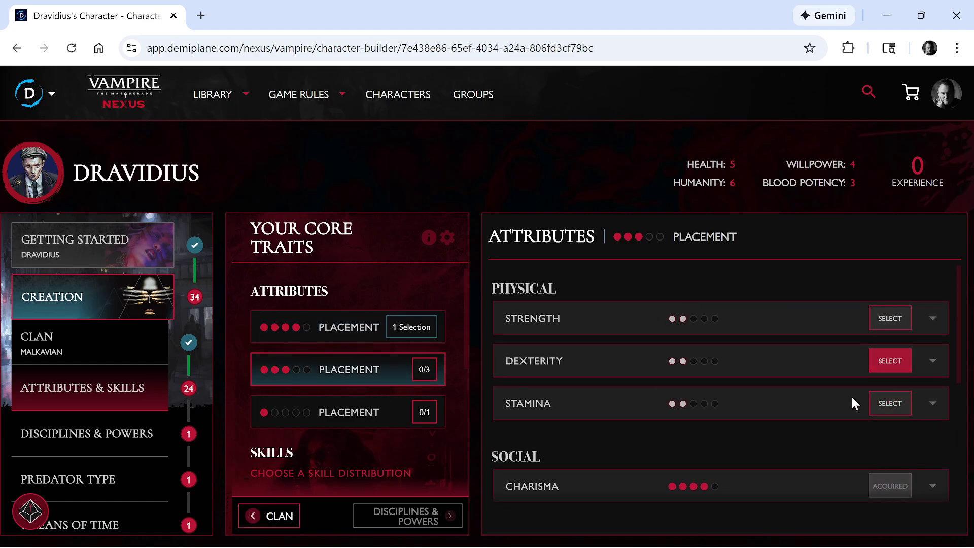
scroll(851, 397, down, 2)
click(891, 453)
scroll(846, 447, down, 2)
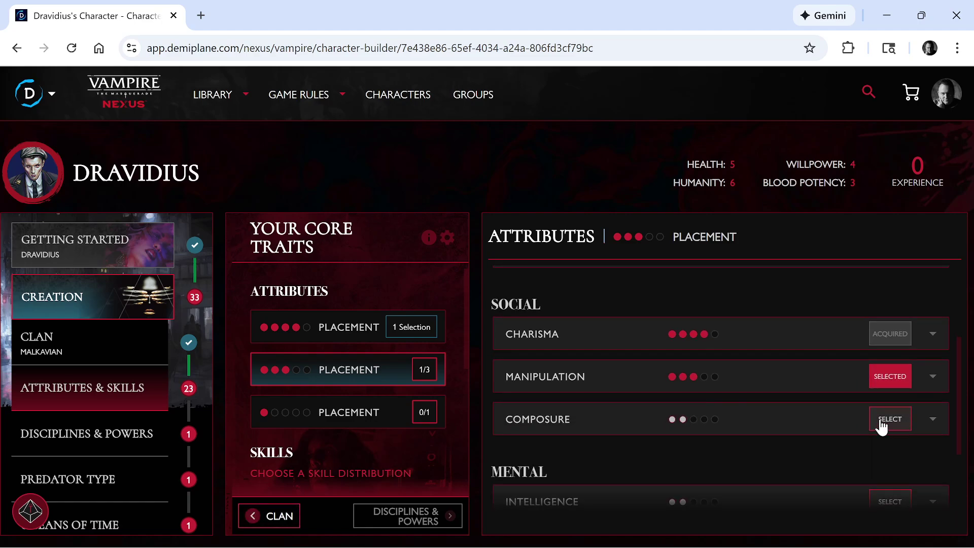
click(882, 413)
scroll(815, 430, down, 3)
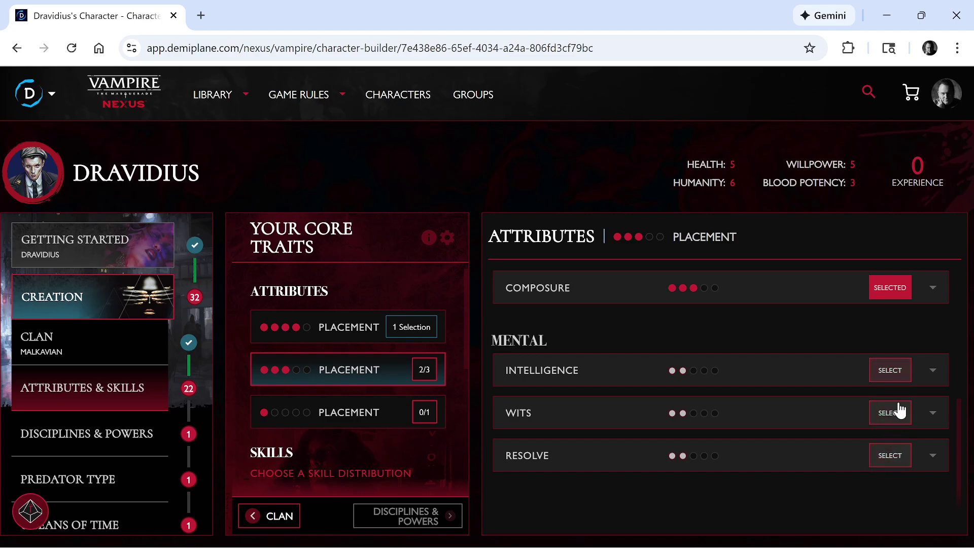
click(893, 422)
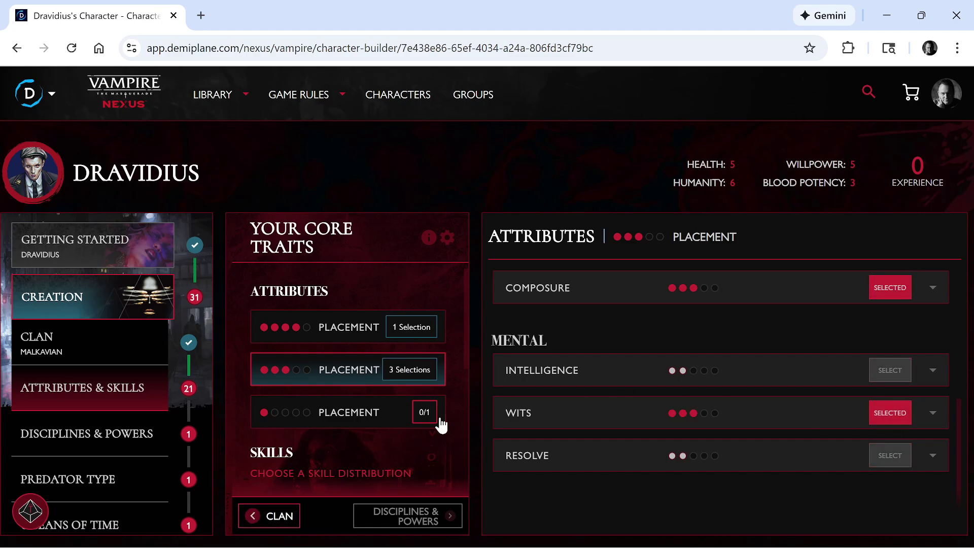
scroll(656, 367, up, 5)
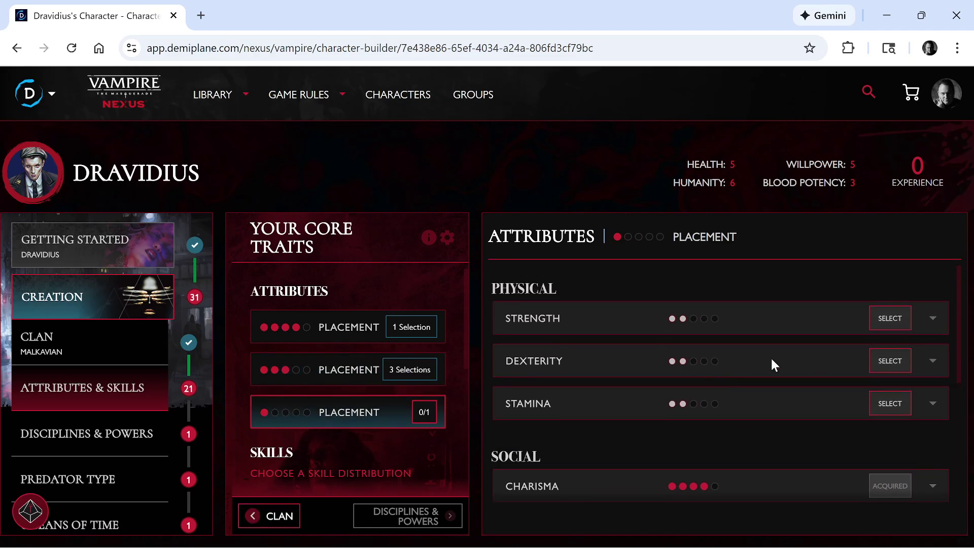
click(890, 318)
Compare the skill placements of the Jack of All Trades and Balanced distributions, and choose Balanced.
scroll(351, 413, down, 2)
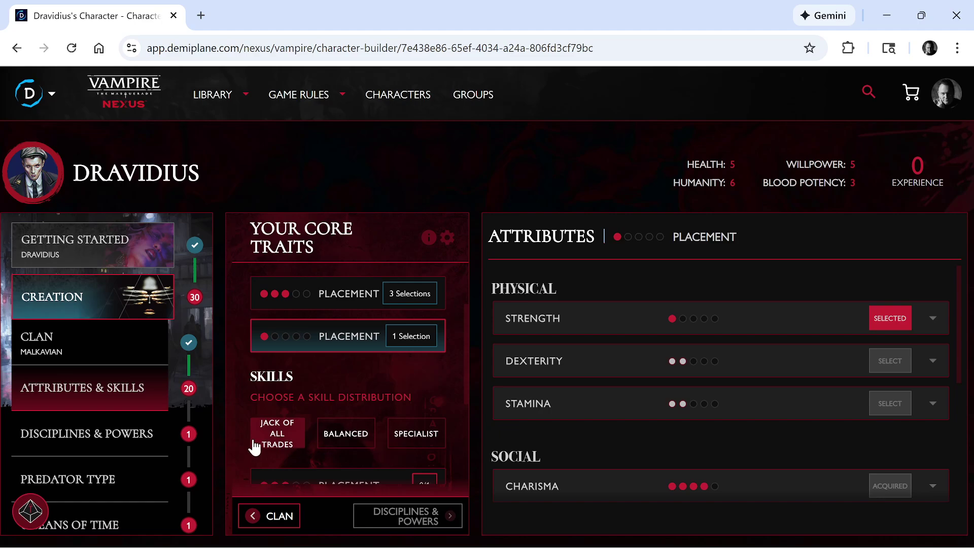
scroll(284, 431, down, 2)
scroll(404, 450, down, 2)
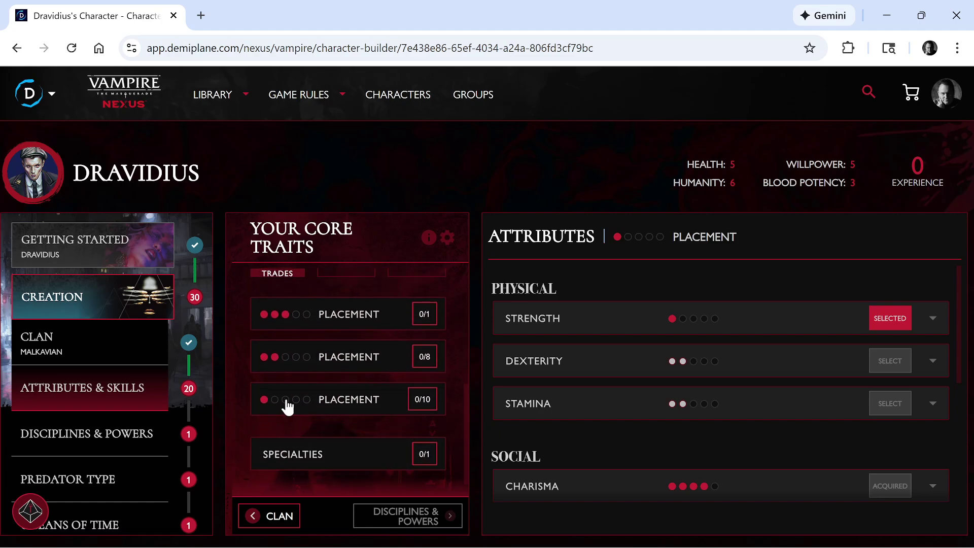
scroll(329, 355, up, 4)
click(335, 342)
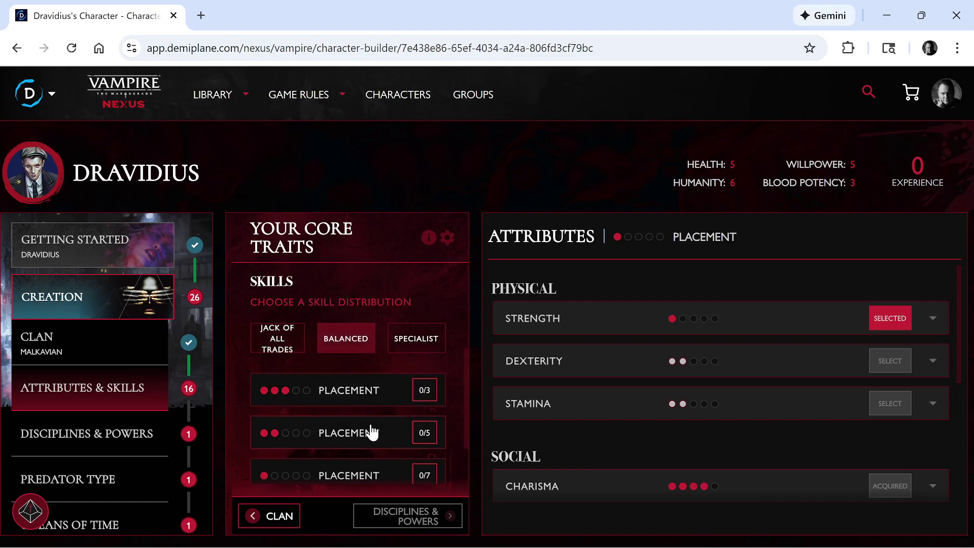
scroll(368, 412, down, 1)
scroll(368, 412, down, 1)
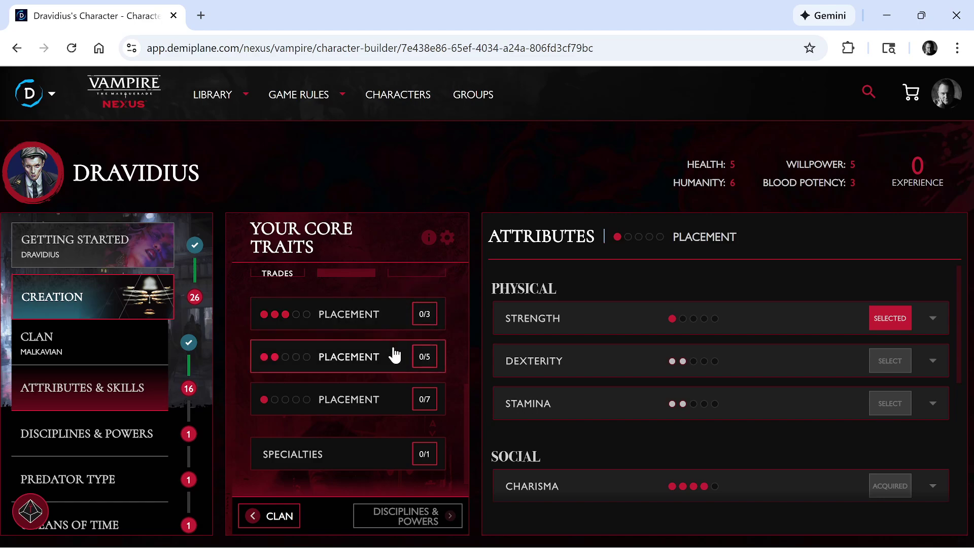
scroll(354, 352, up, 1)
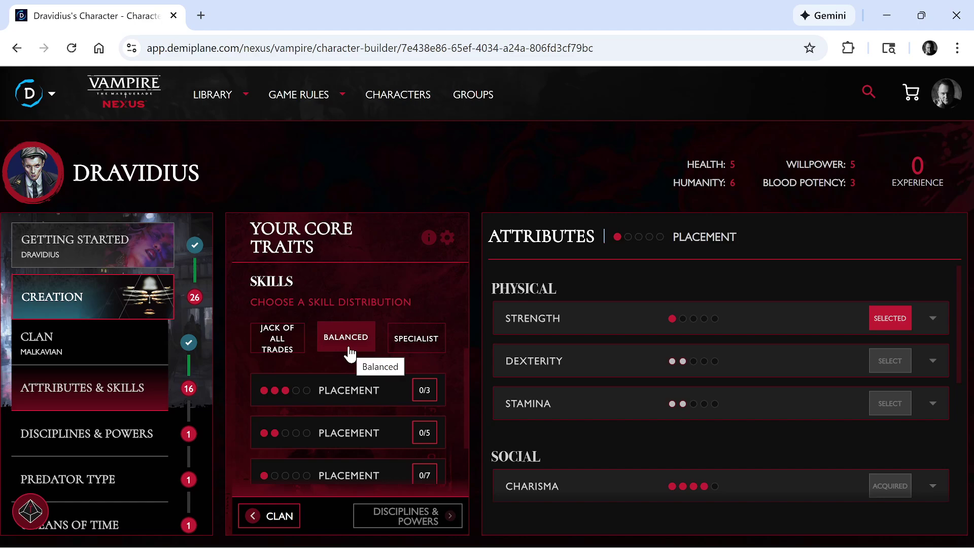
Assign the three-dot skill placements to Etiquette, Insight and Awareness.
click(350, 400)
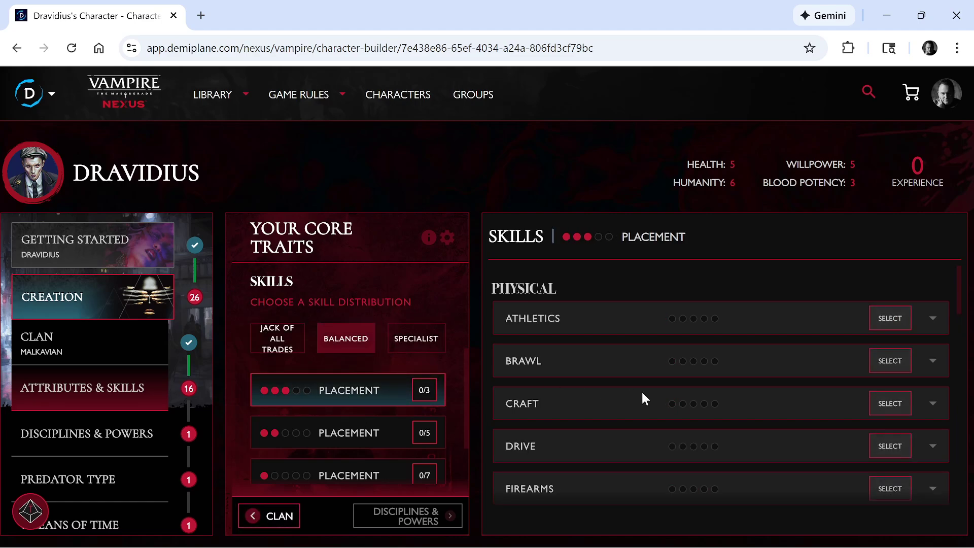
scroll(679, 386, down, 7)
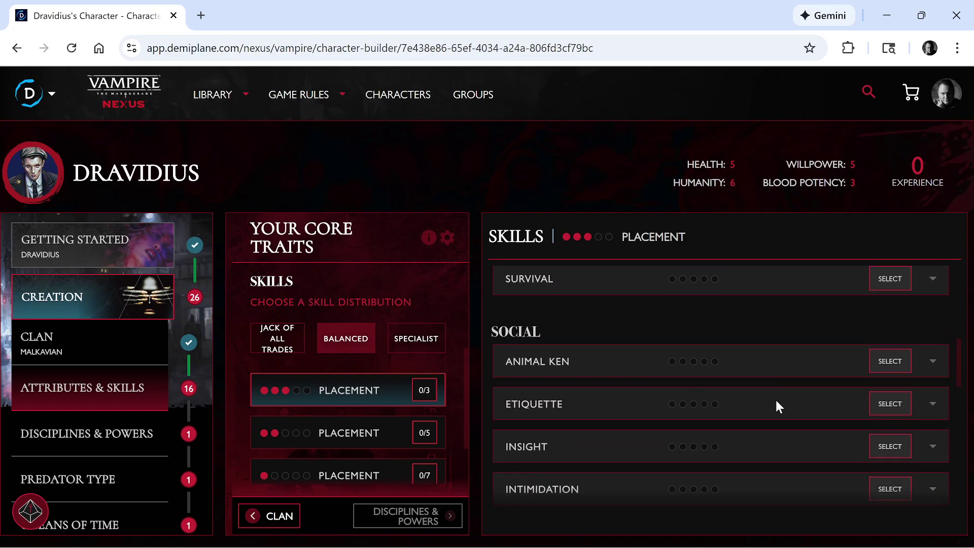
click(890, 403)
click(890, 446)
scroll(689, 415, down, 3)
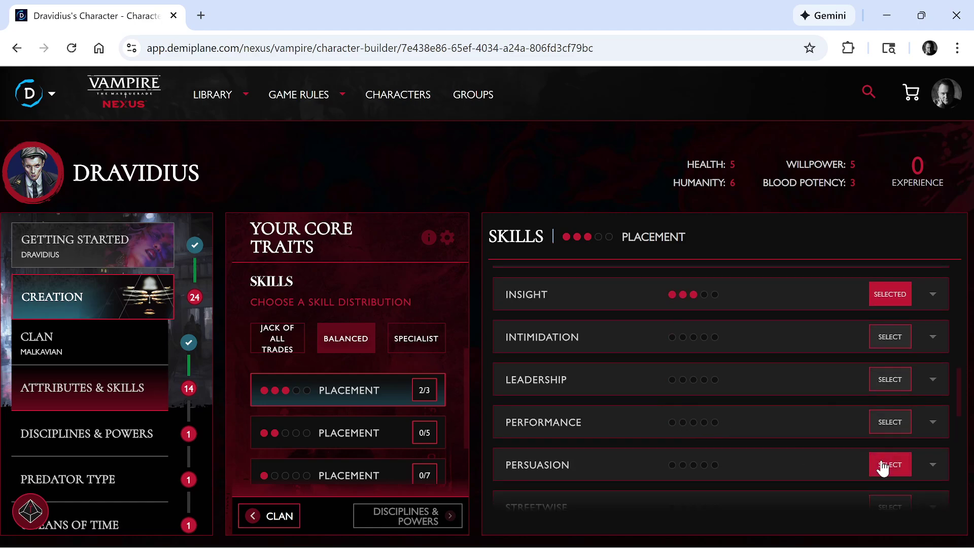
scroll(822, 442, down, 7)
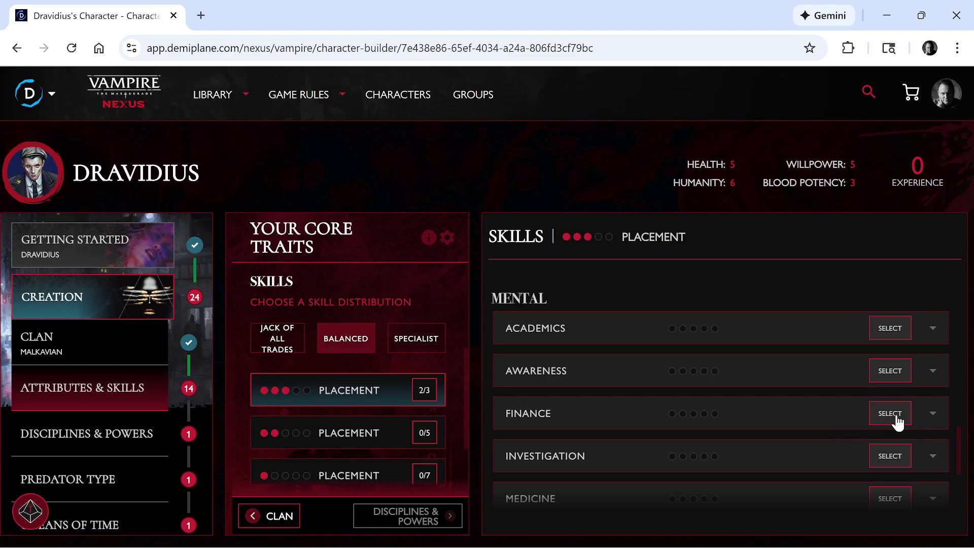
click(891, 371)
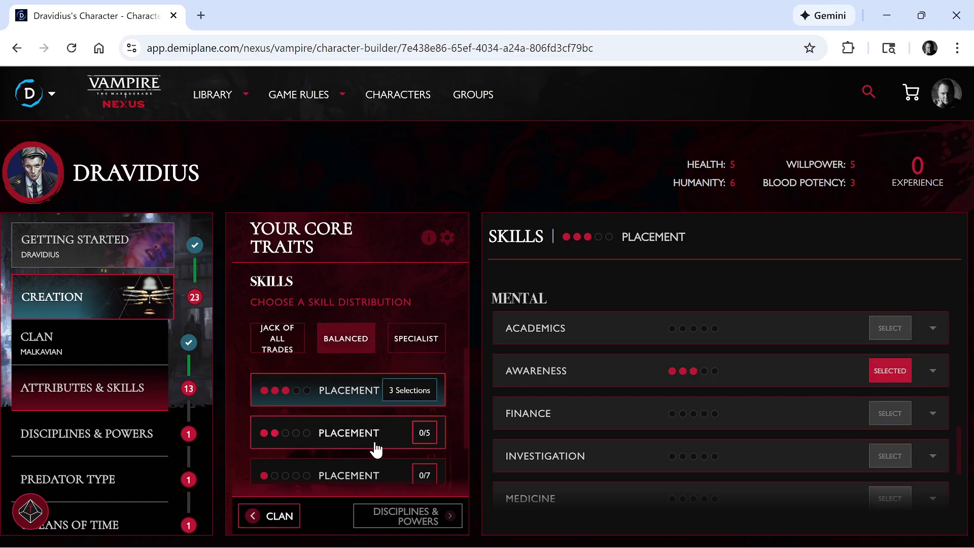
Assign the two-dot skill placements to Brawl, Leadership, Politics, Investigation and Occult.
click(355, 435)
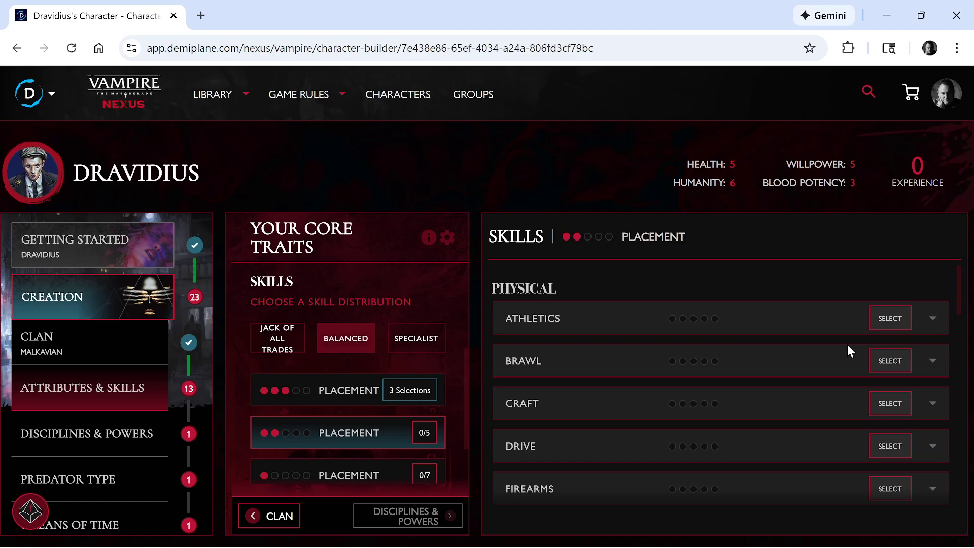
click(883, 361)
scroll(660, 406, down, 7)
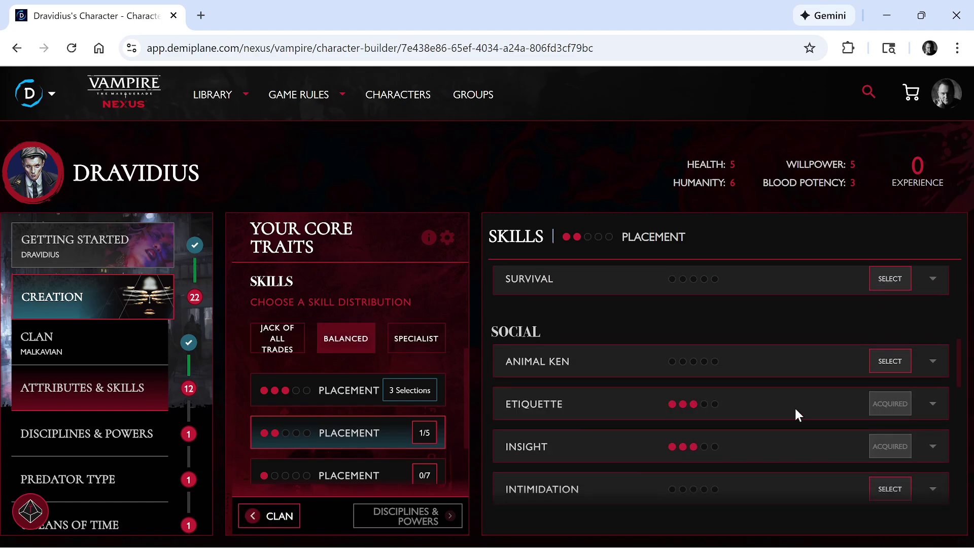
scroll(878, 431, down, 3)
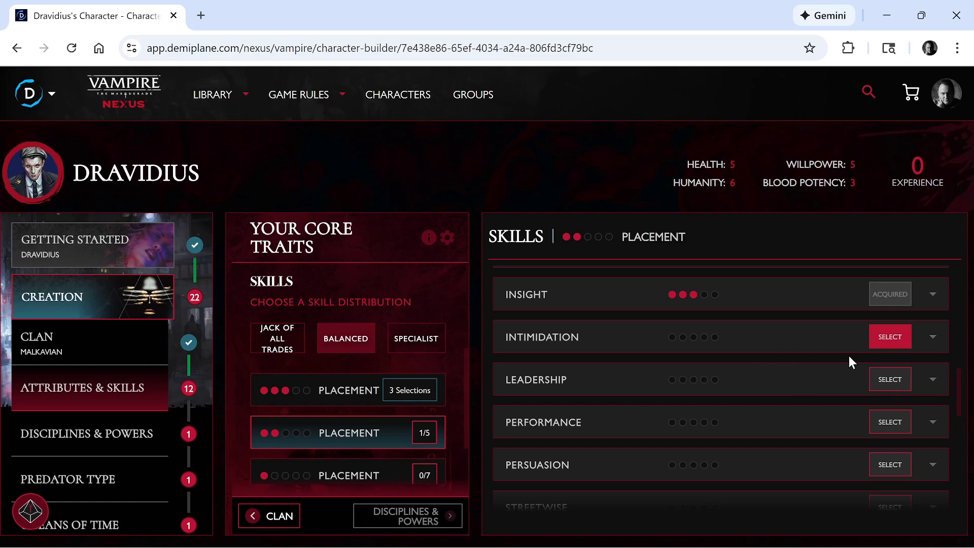
click(888, 387)
scroll(858, 419, down, 8)
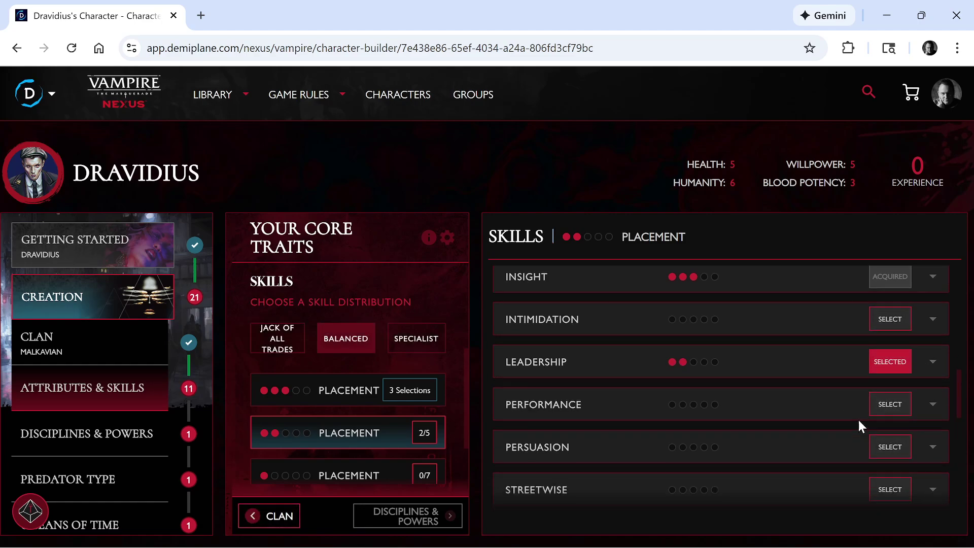
click(878, 439)
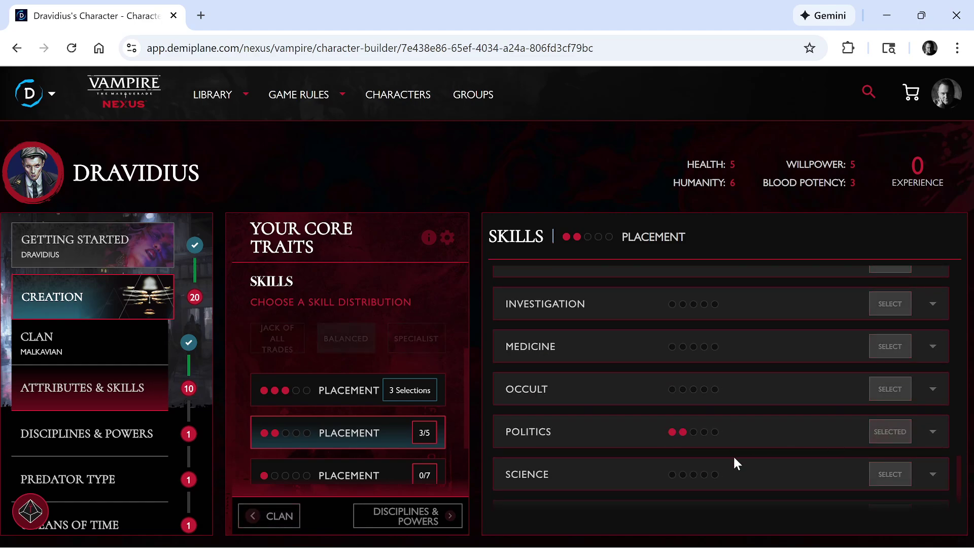
scroll(863, 406, up, 3)
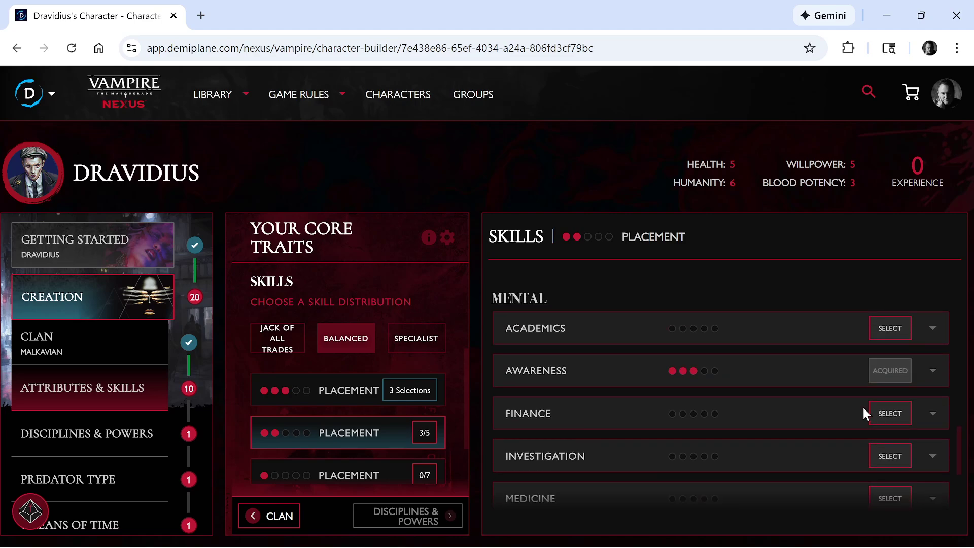
click(850, 458)
scroll(767, 455, down, 2)
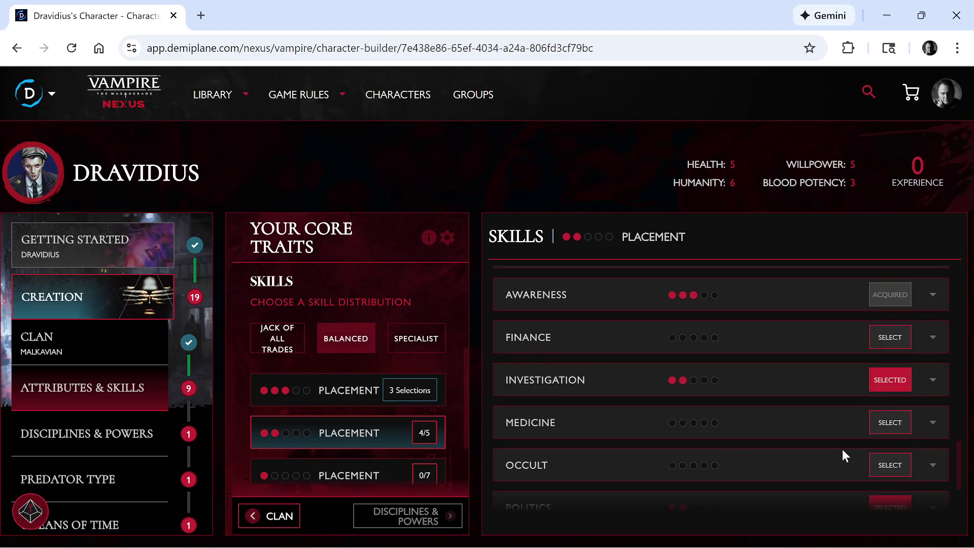
click(885, 464)
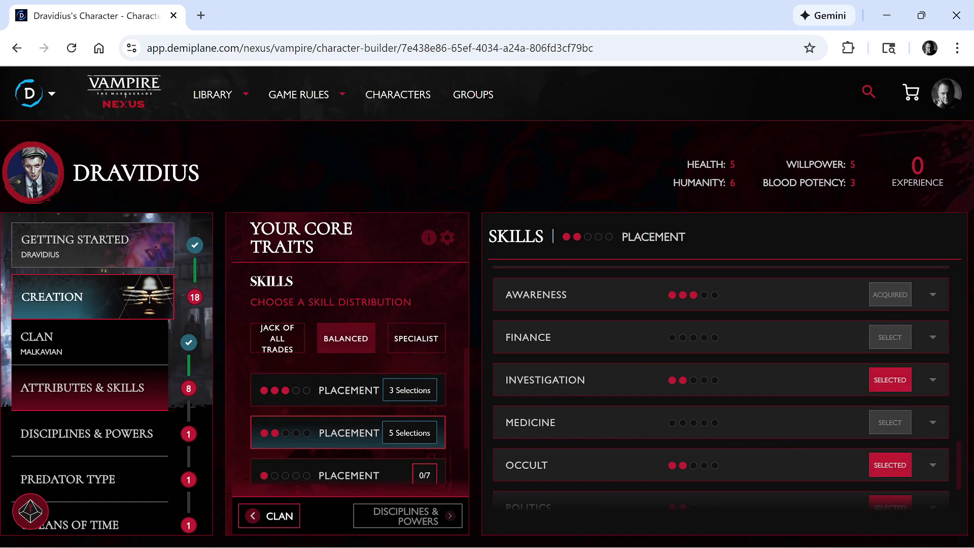
Assign one-dot skill placements to Stealth, Intimidation, Persuasion, Streetwise and Subterfuge.
scroll(366, 385, down, 2)
click(374, 419)
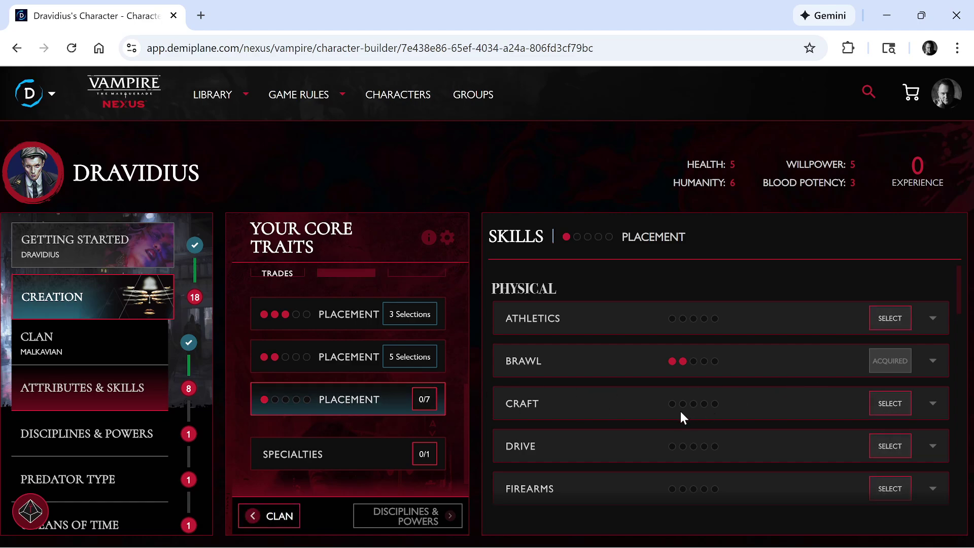
scroll(844, 415, down, 3)
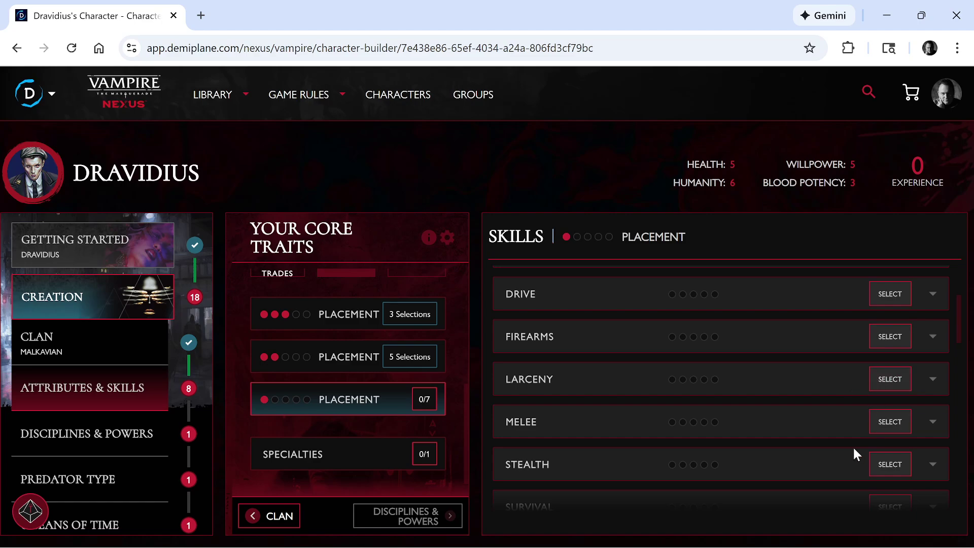
click(885, 462)
scroll(811, 444, down, 3)
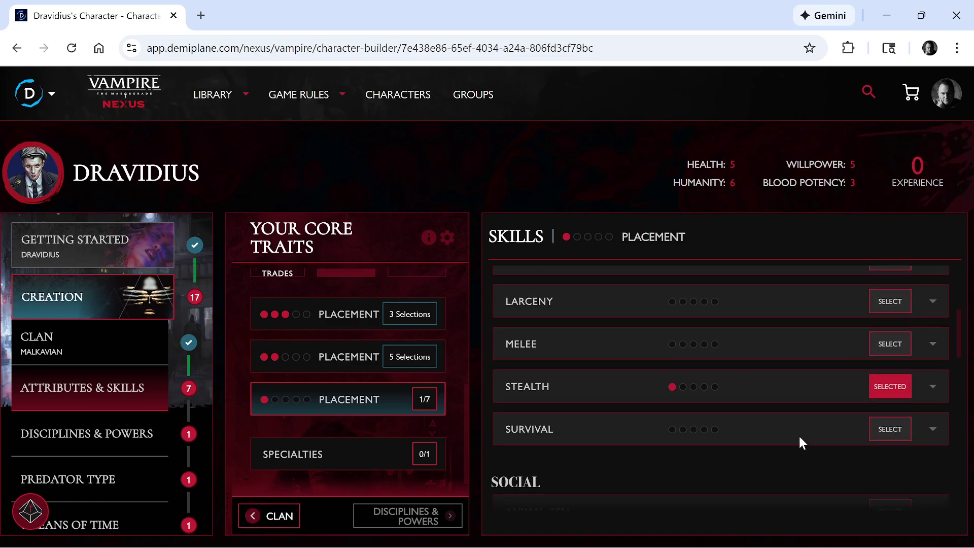
scroll(714, 435, down, 2)
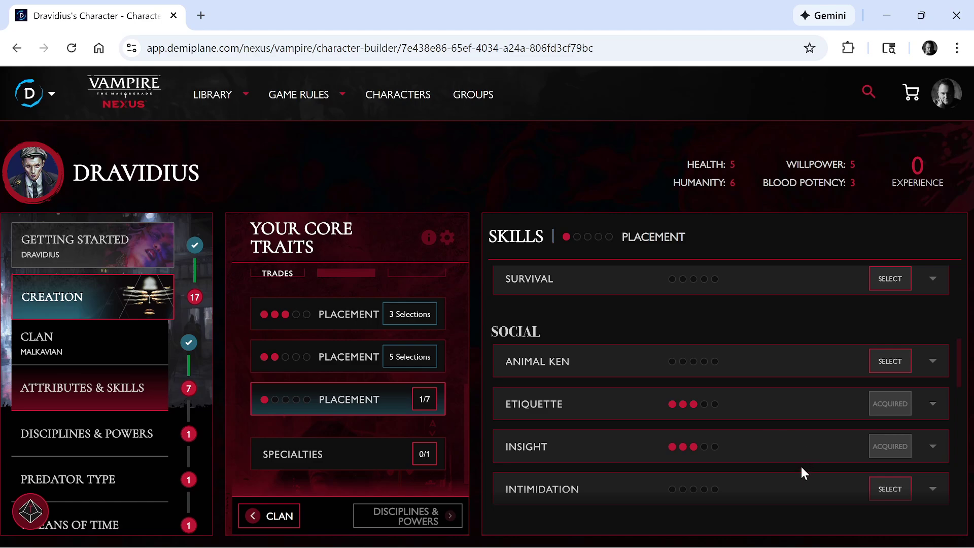
scroll(837, 452, down, 2)
click(880, 414)
scroll(630, 421, down, 3)
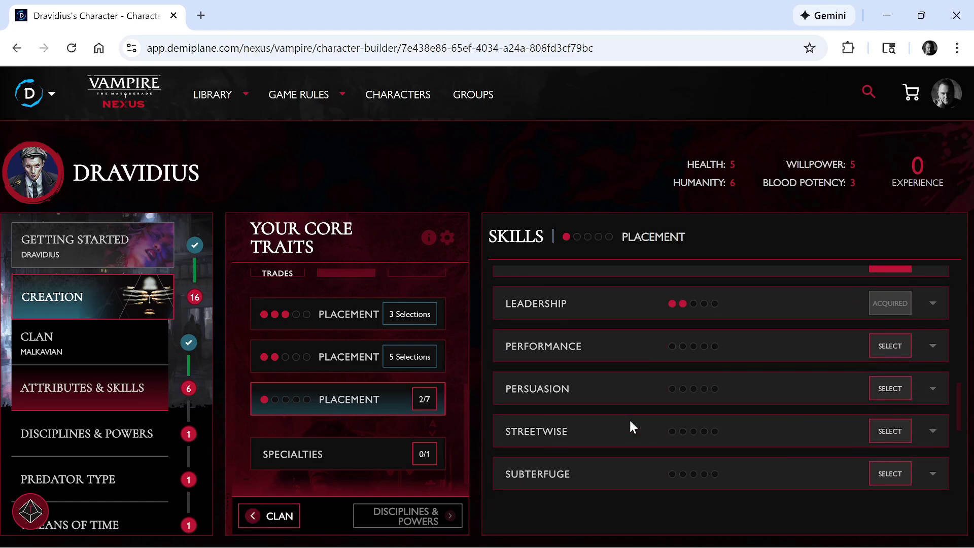
click(888, 389)
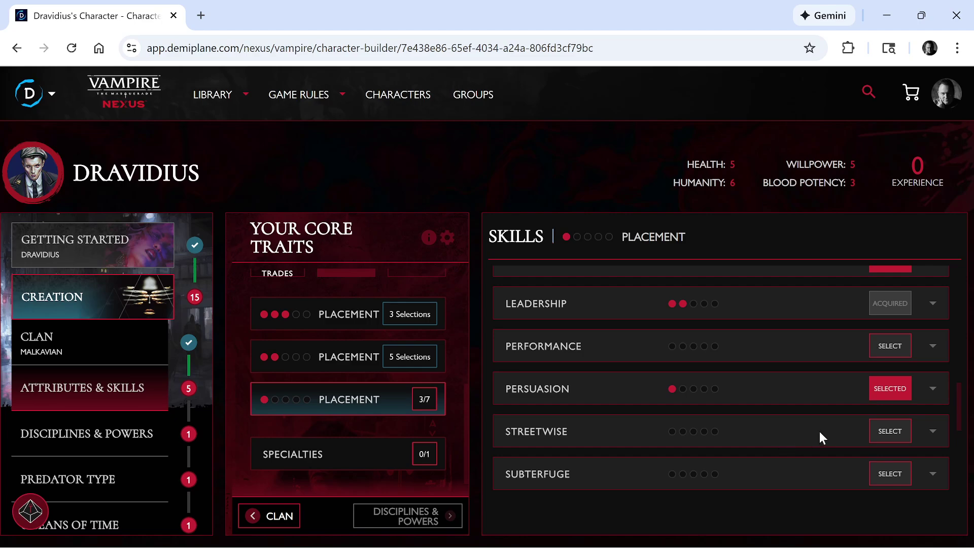
click(889, 431)
click(889, 473)
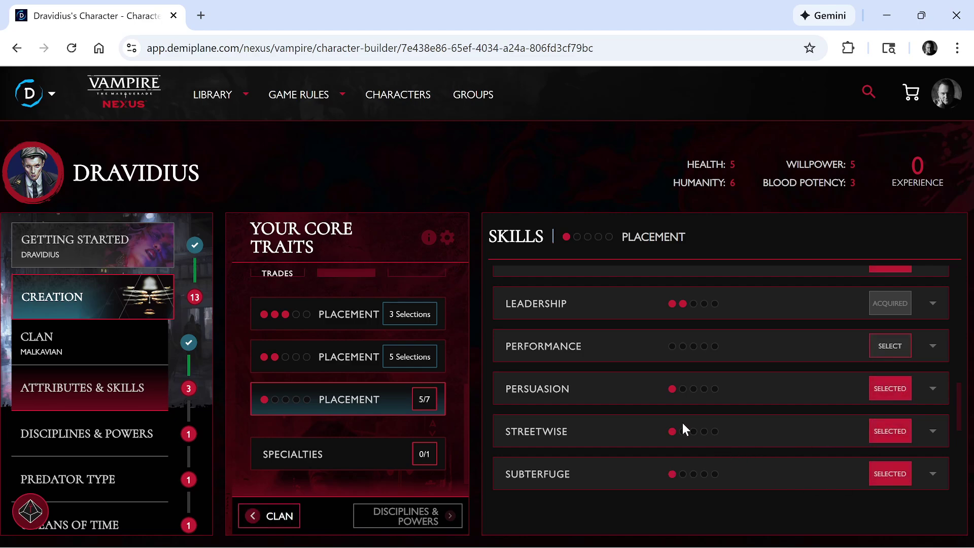
Assign the remaining one-dot skill placements to Academics and Medicine among the mental skills.
scroll(669, 421, down, 7)
scroll(760, 401, up, 4)
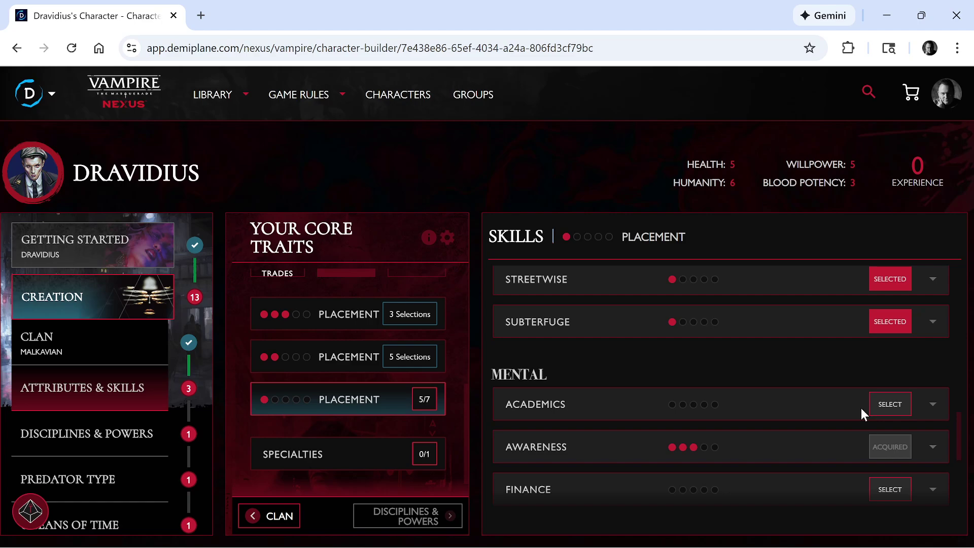
click(890, 404)
scroll(592, 395, down, 1)
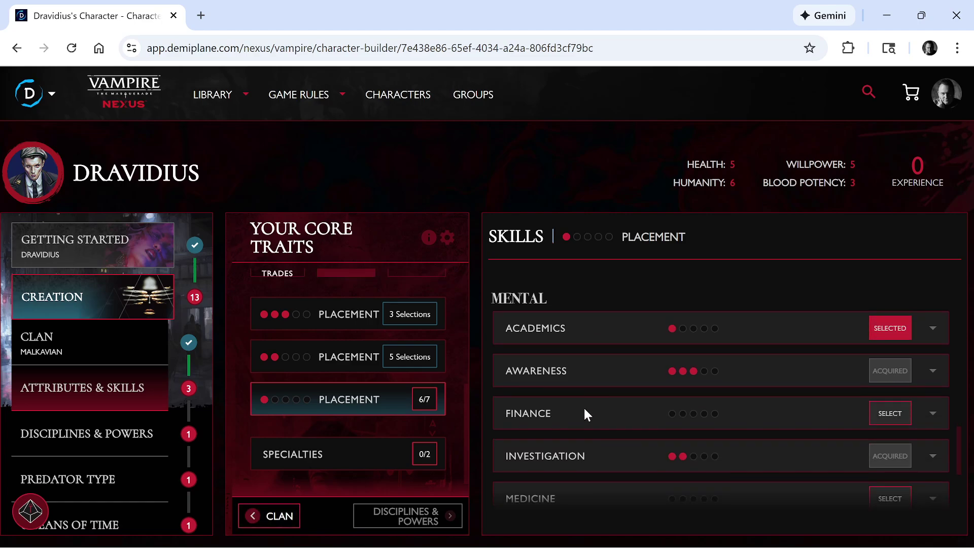
scroll(629, 431, down, 3)
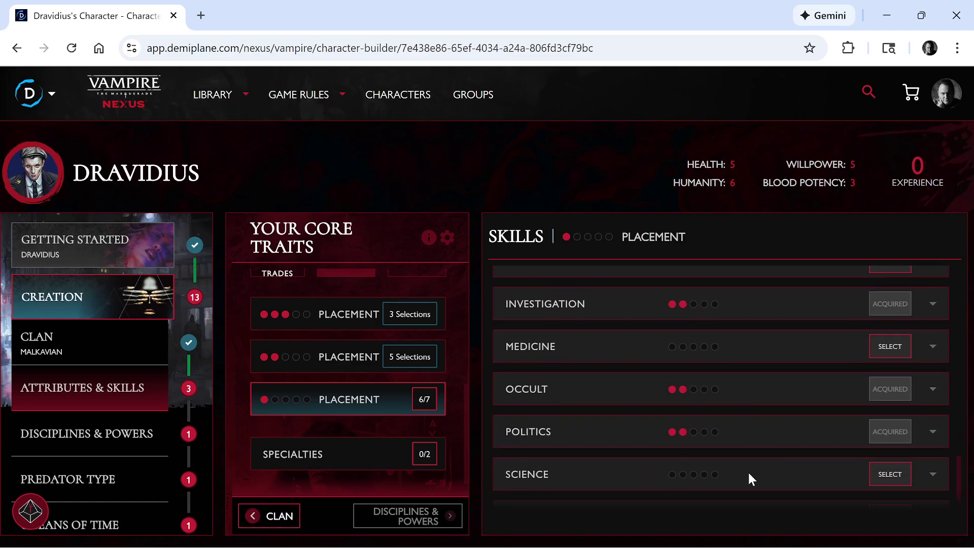
scroll(750, 474, down, 1)
scroll(750, 453, up, 3)
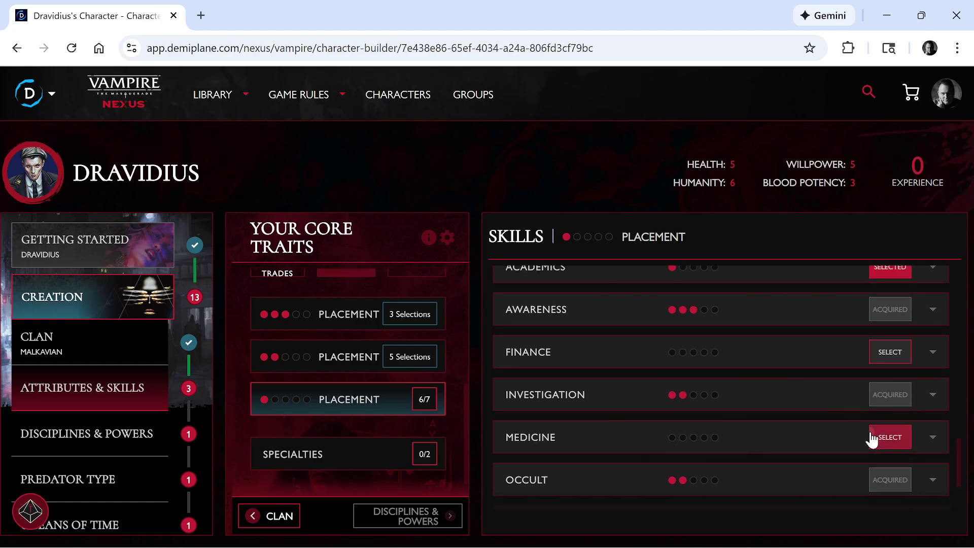
click(889, 437)
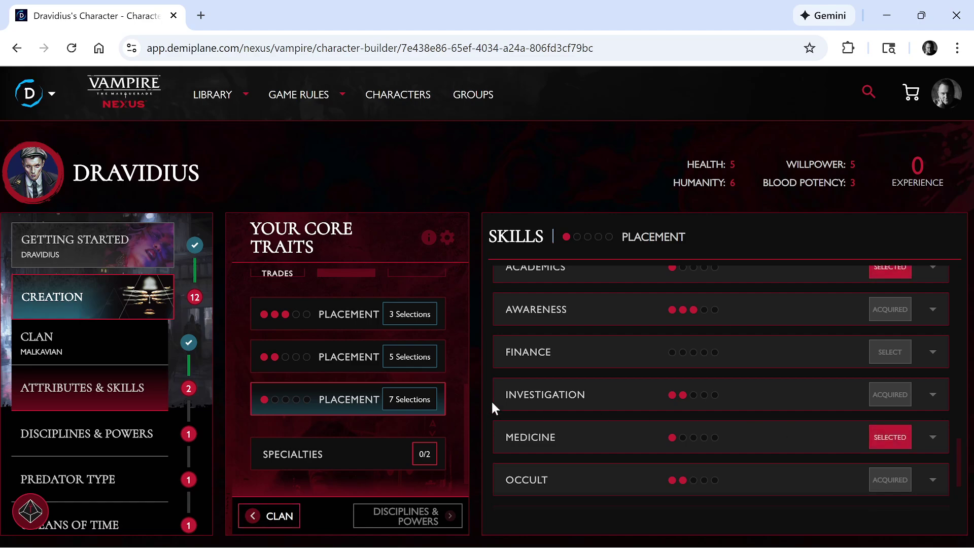
Define the free skill specialty as Etiquette with the specialty Camarilla.
click(366, 455)
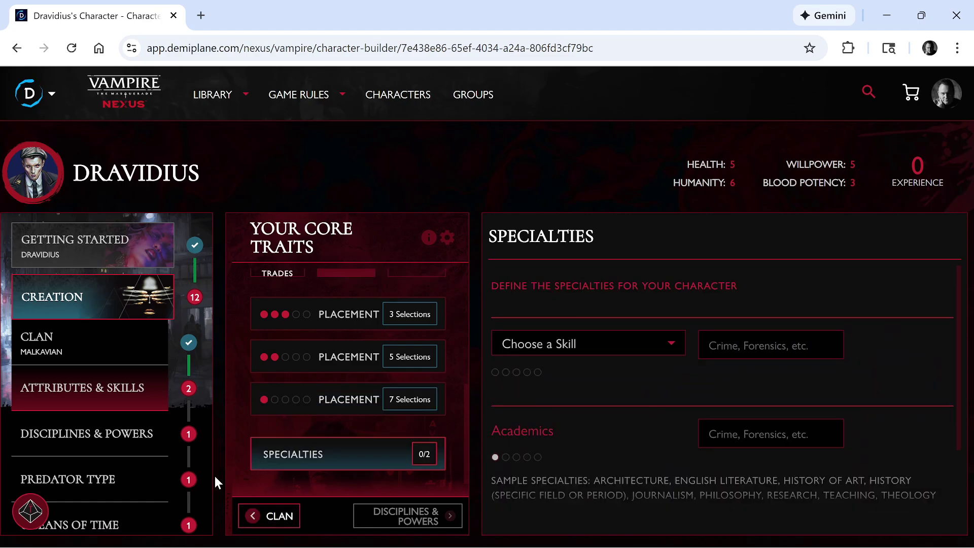
click(615, 354)
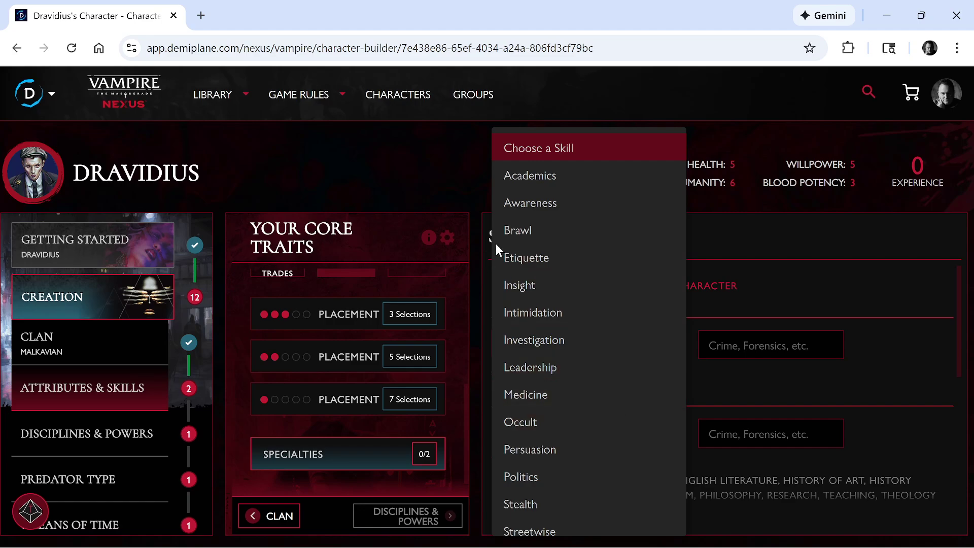
click(534, 259)
click(758, 350)
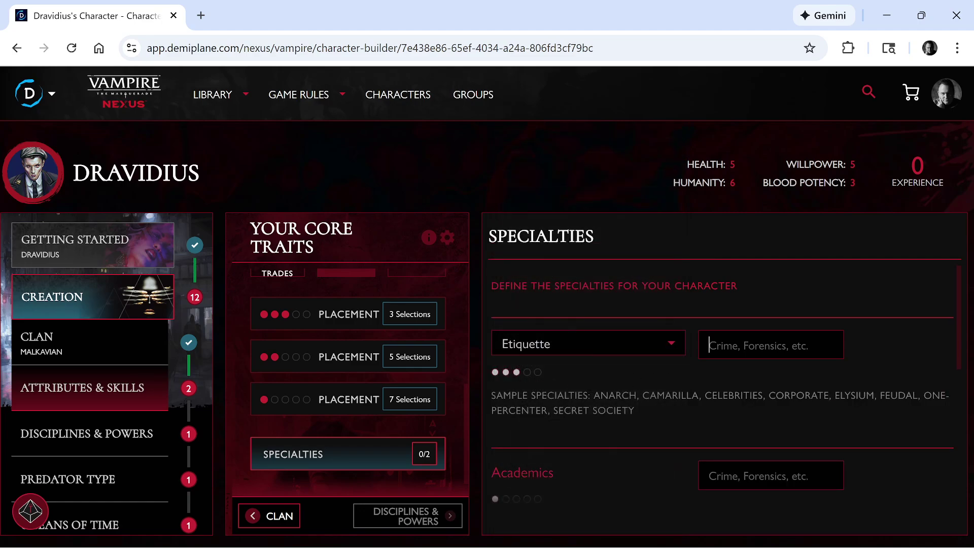
text(Camarilla)
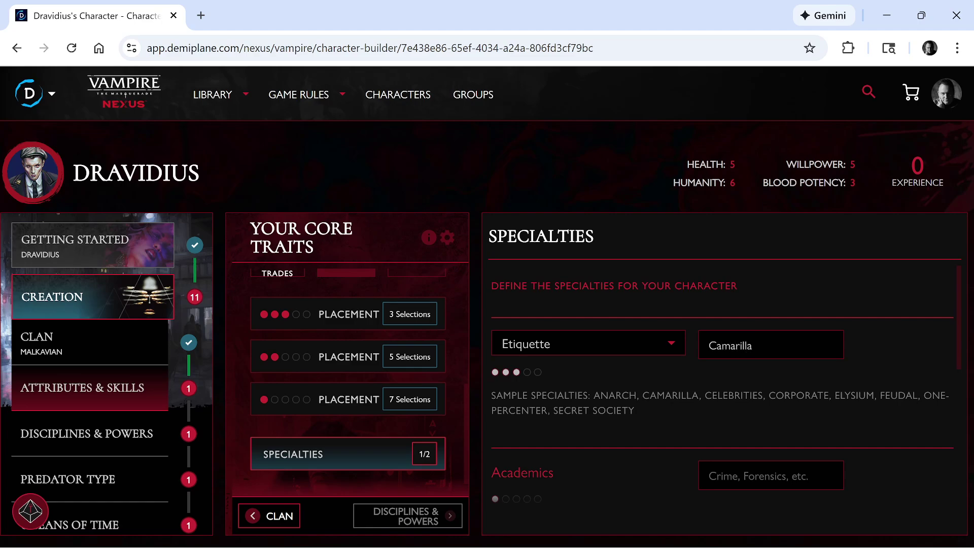
text( Cour)
key(BackSpace)
key(BackSpace)
key(BackSpace)
key(BackSpace)
key(BackSpace)
Try Philosophy as the Academics specialty and clear the entry.
scroll(649, 413, down, 1)
scroll(646, 410, down, 1)
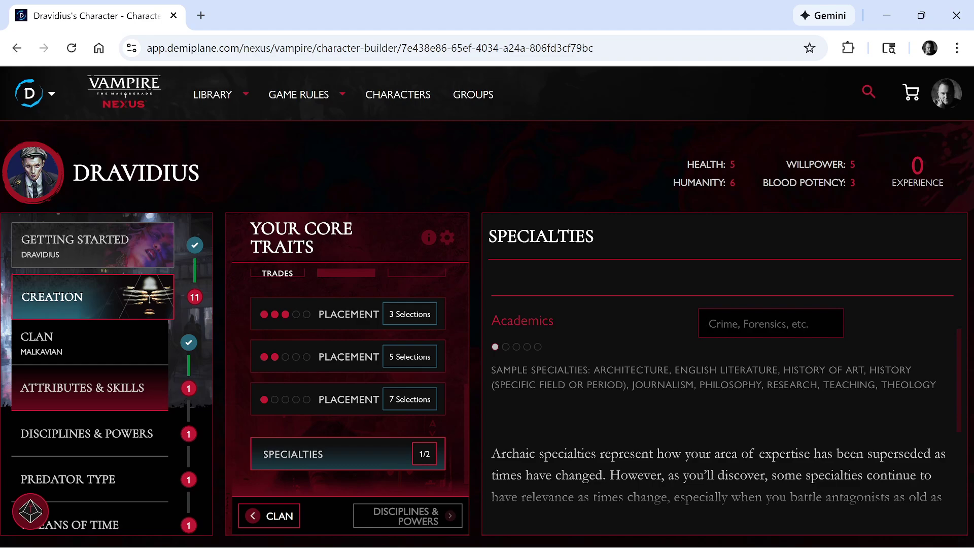
text(Philosop)
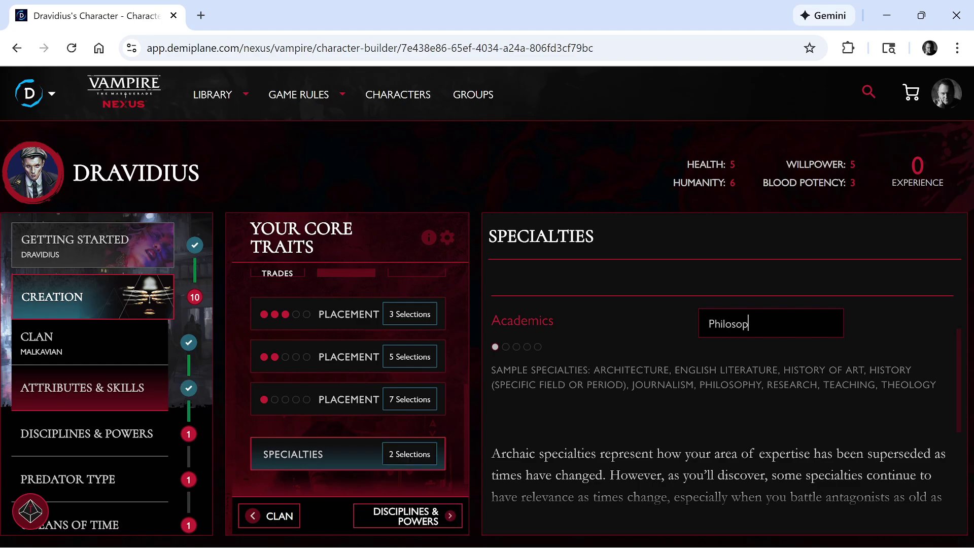
key(BackSpace)
key(BackSpace)
key(BackSpace)
key(BackSpace)
key(BackSpace)
key(BackSpace)
key(BackSpace)
text(theo)
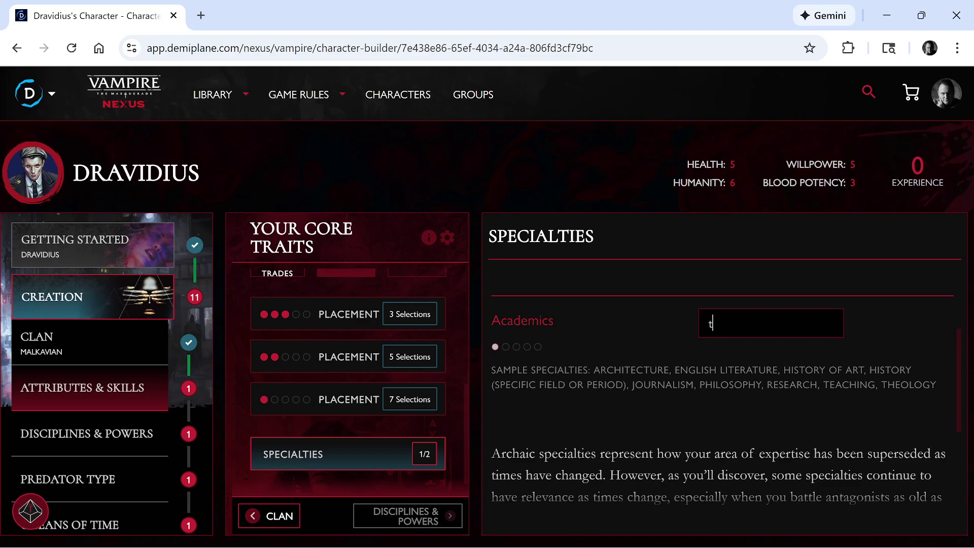
key(BackSpace)
key(BackSpace)
key(BackSpace)
key(BackSpace)
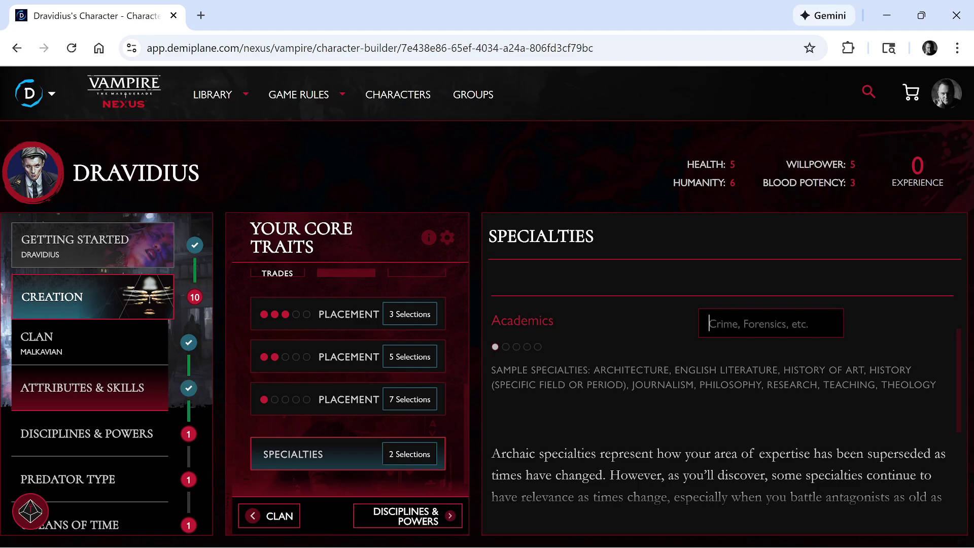
Enter Theology as the Academics specialty and review the notes on Archaic specialties.
text(Theology)
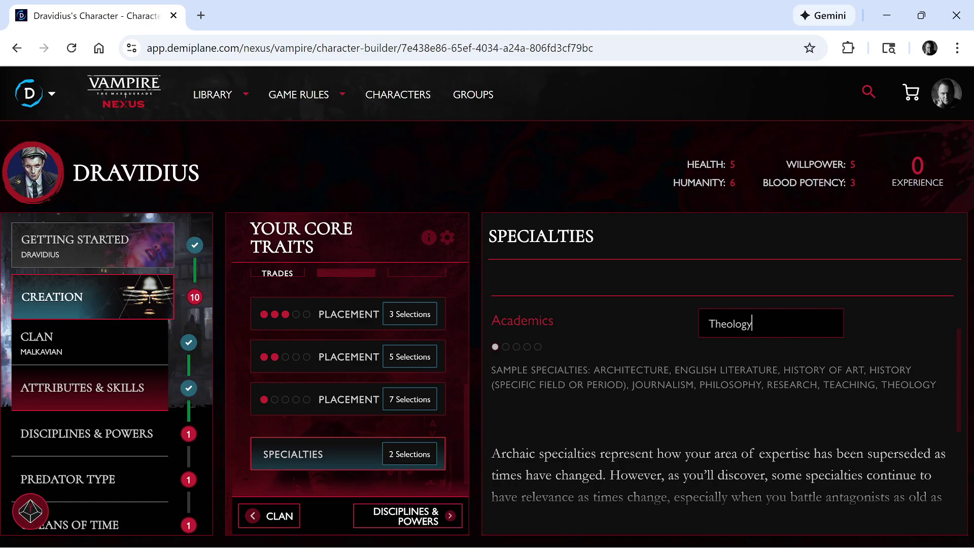
scroll(832, 389, down, 4)
scroll(720, 385, up, 2)
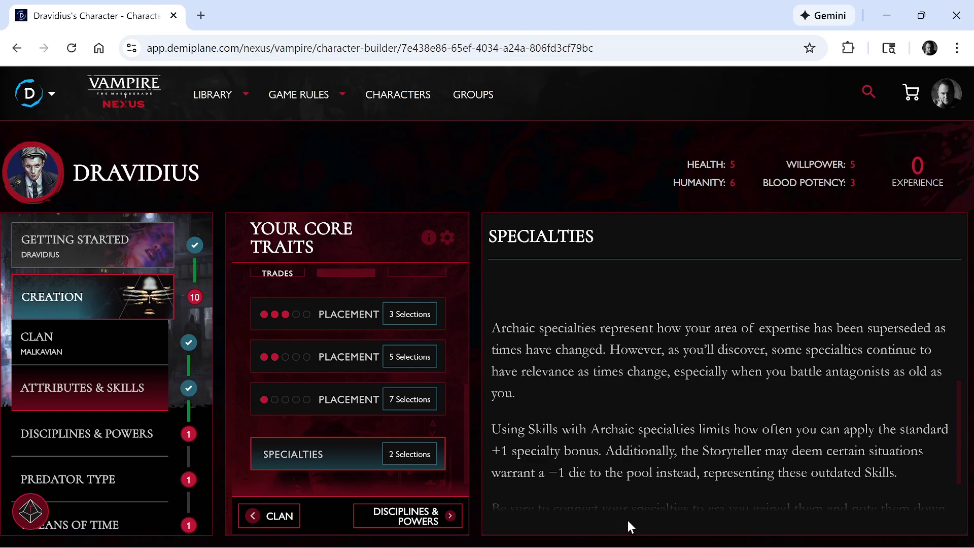
Proceed to the Disciplines & Powers stage and try the Strategic discipline spread, looking over its placements.
click(426, 520)
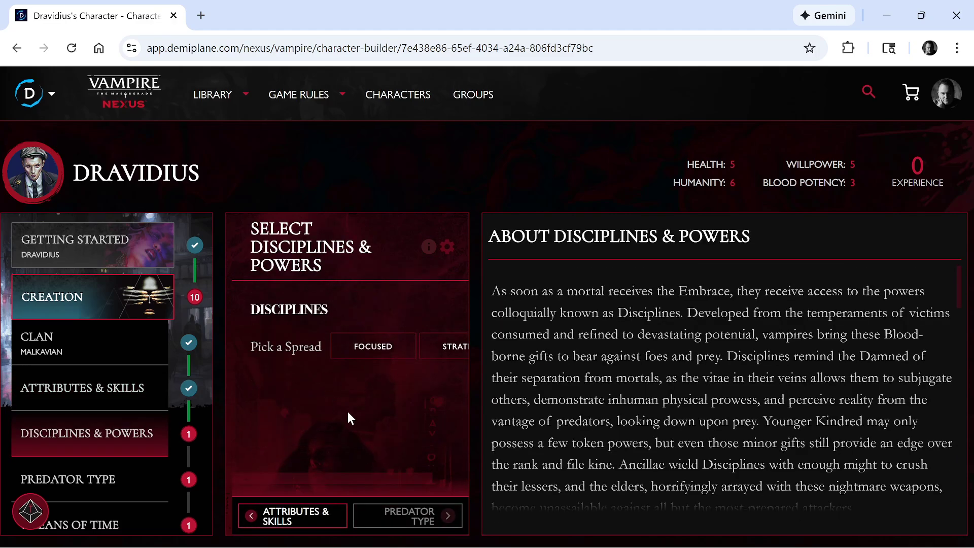
drag(372, 475, 410, 482)
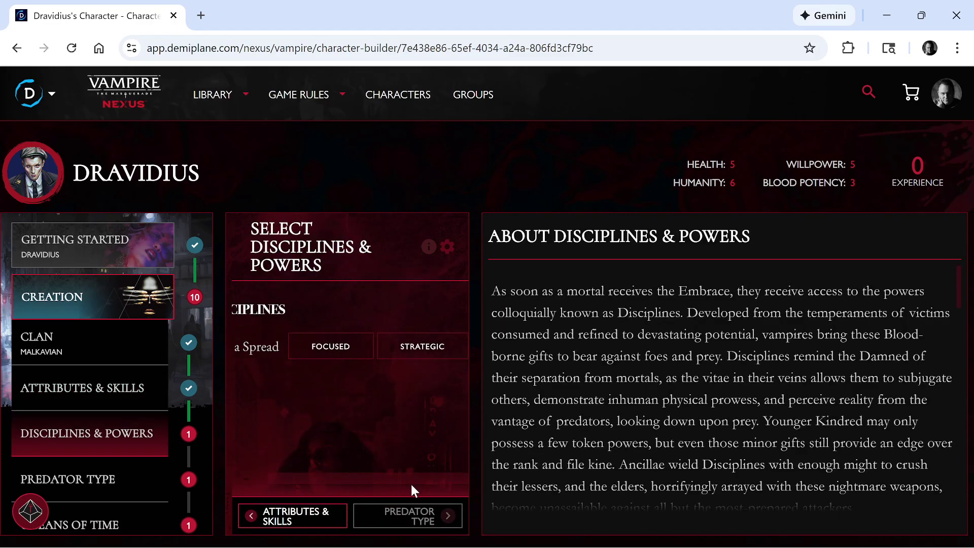
click(413, 360)
scroll(355, 419, down, 2)
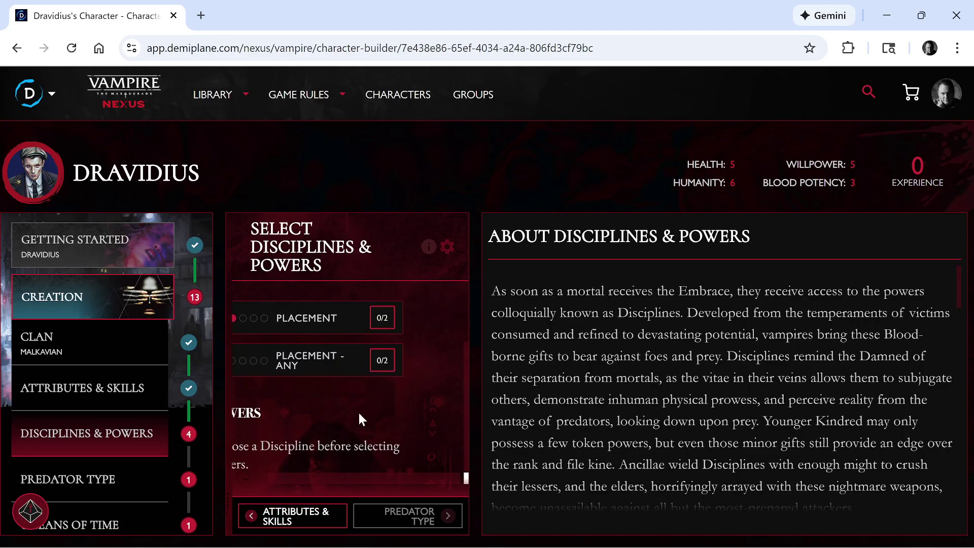
drag(406, 476, 367, 468)
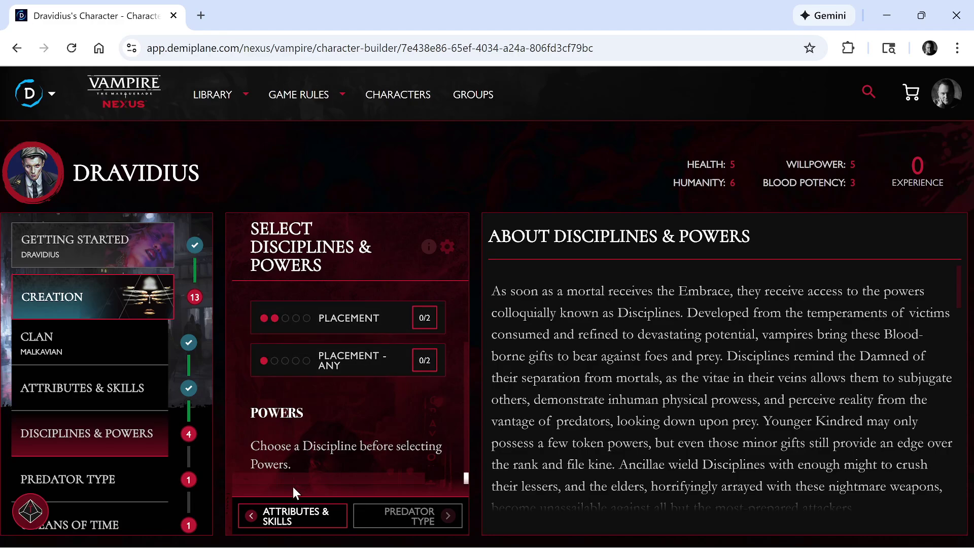
Choose the Focused discipline spread and assign Dominate to the three-dot placement.
scroll(373, 430, up, 2)
click(364, 355)
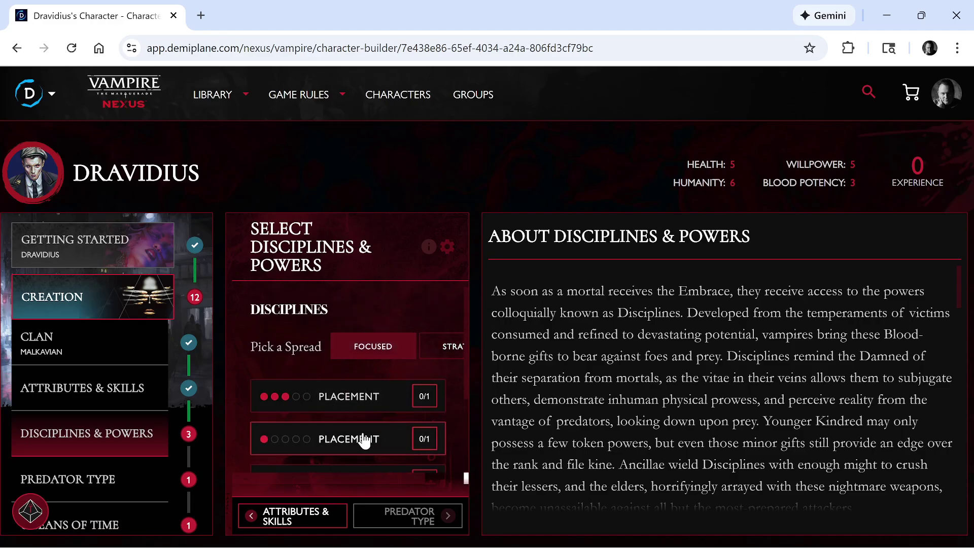
scroll(353, 431, down, 2)
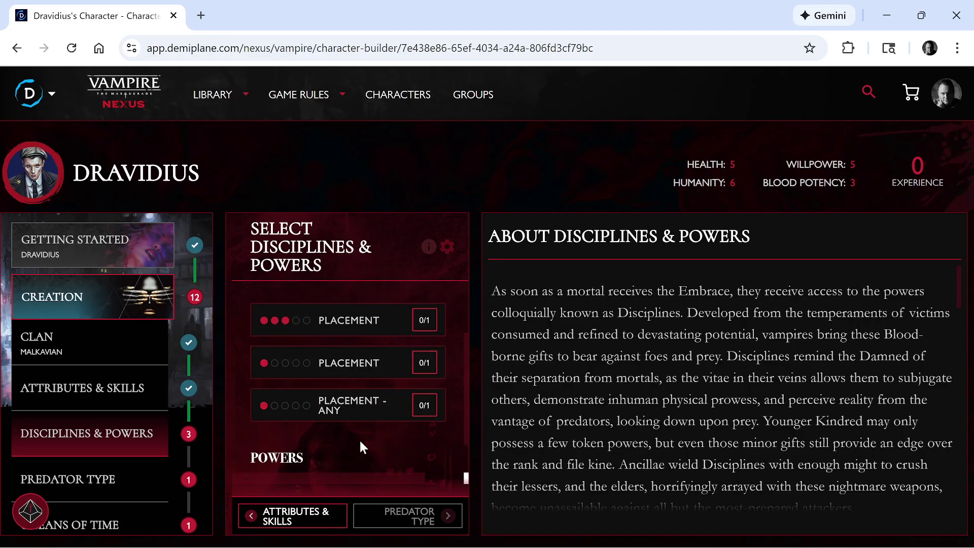
scroll(363, 446, up, 2)
click(340, 396)
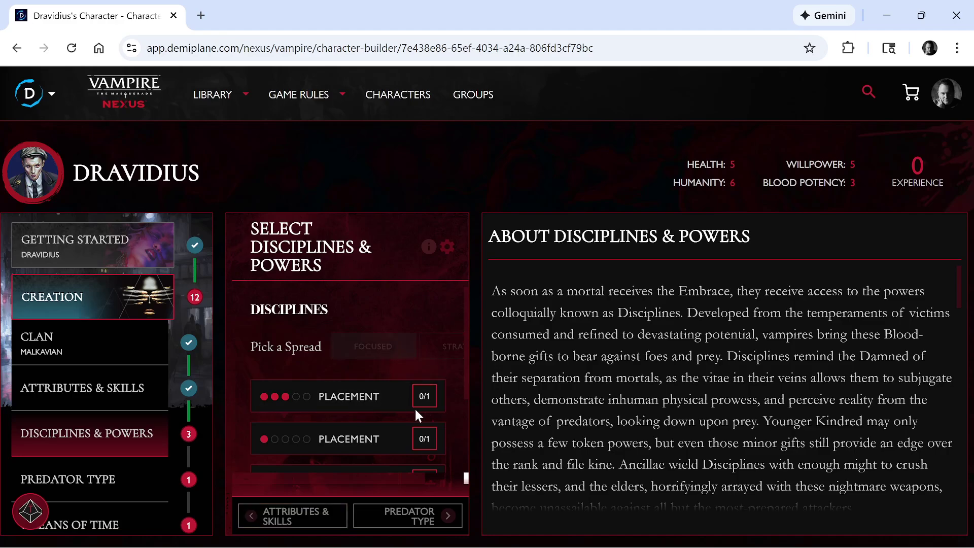
click(908, 335)
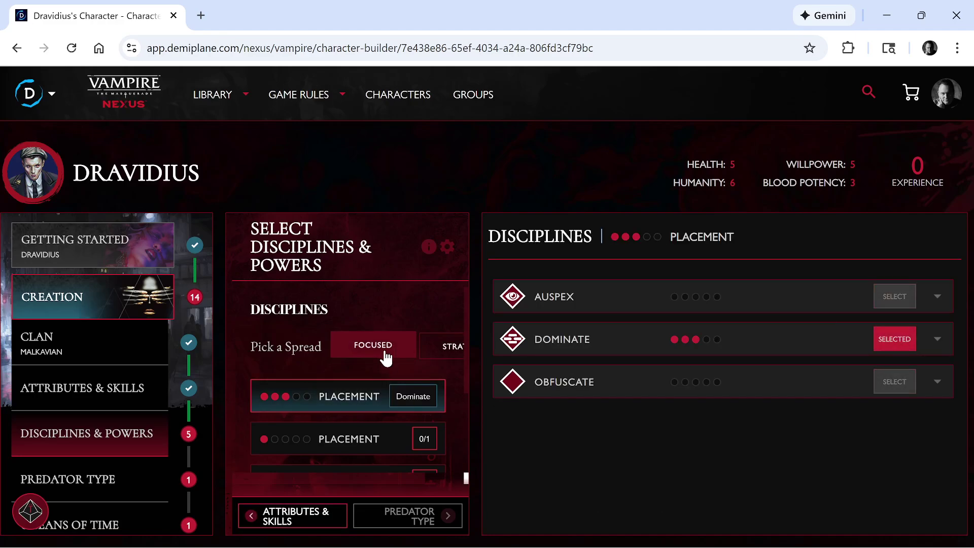
Assign Obfuscate to the one-dot placement and Auspex to the one-dot any-discipline placement, and open the Dominate powers.
click(358, 441)
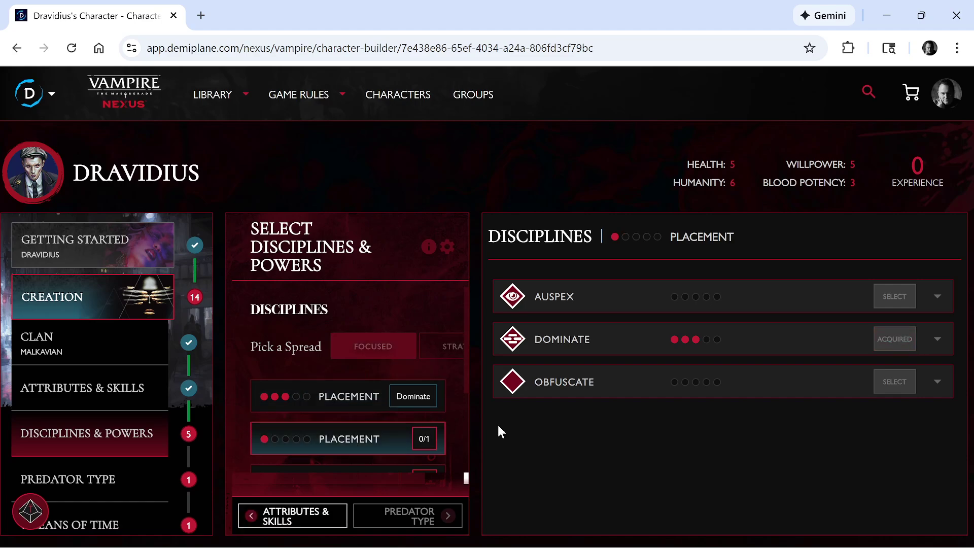
click(898, 388)
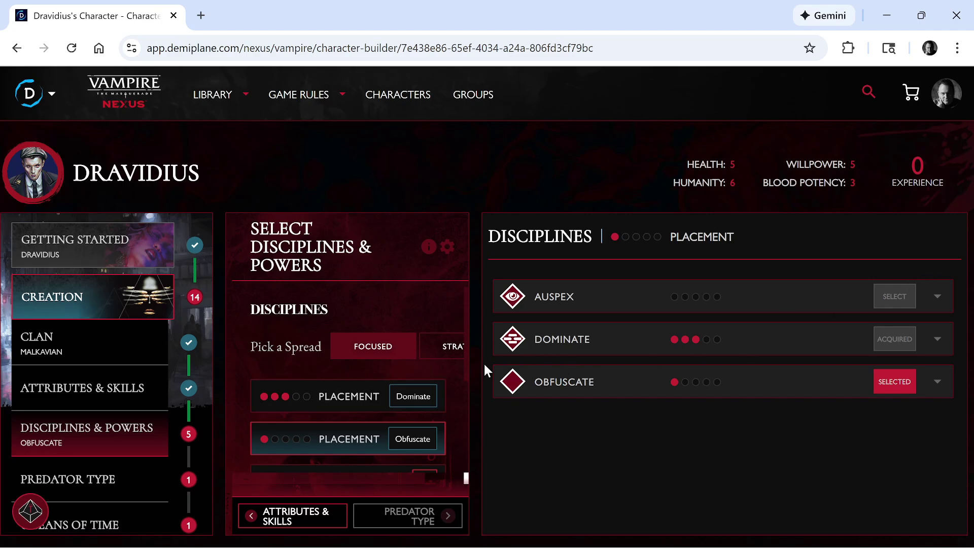
scroll(383, 392, down, 2)
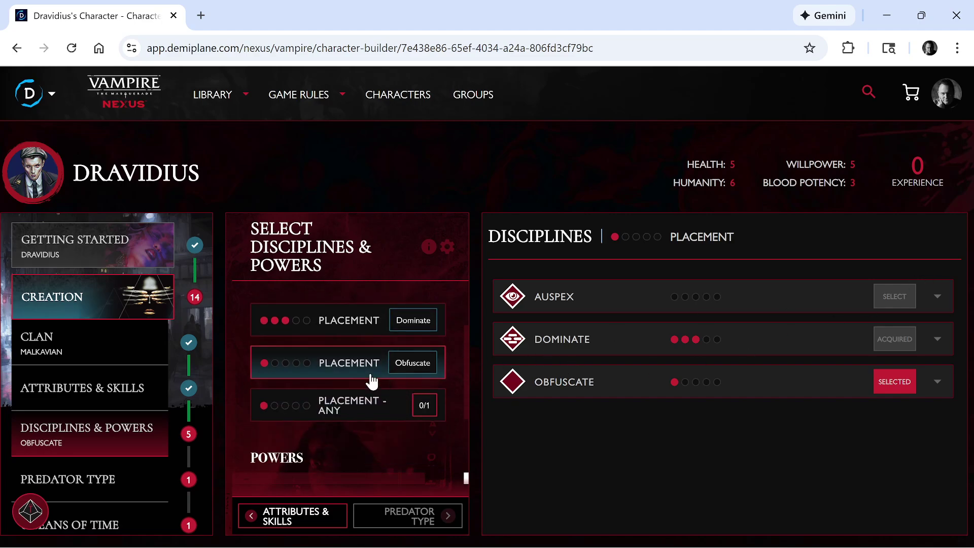
click(441, 403)
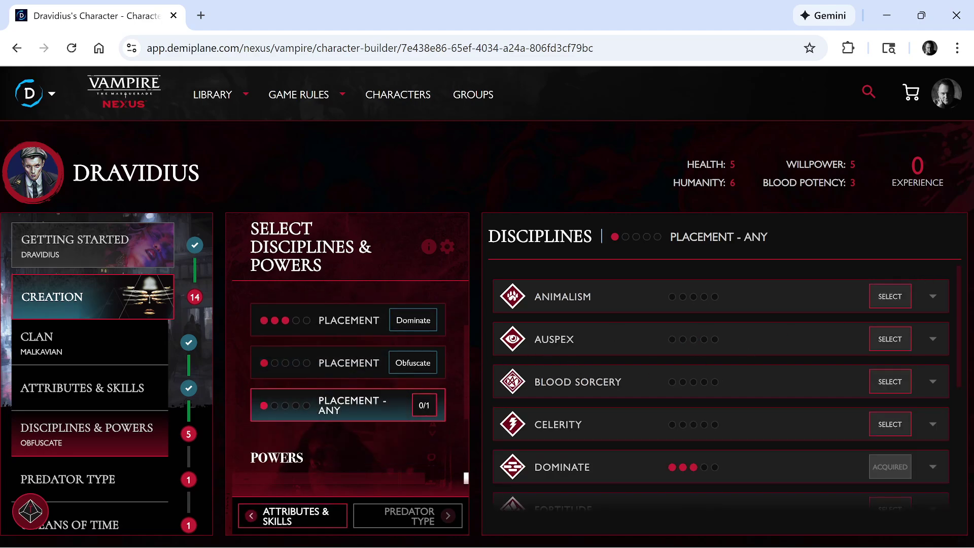
click(871, 342)
scroll(378, 416, down, 3)
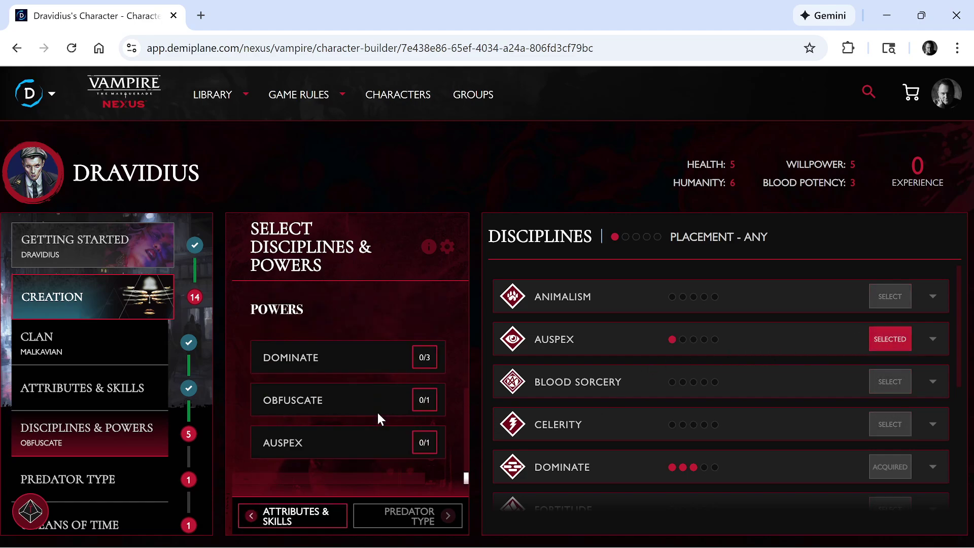
click(406, 360)
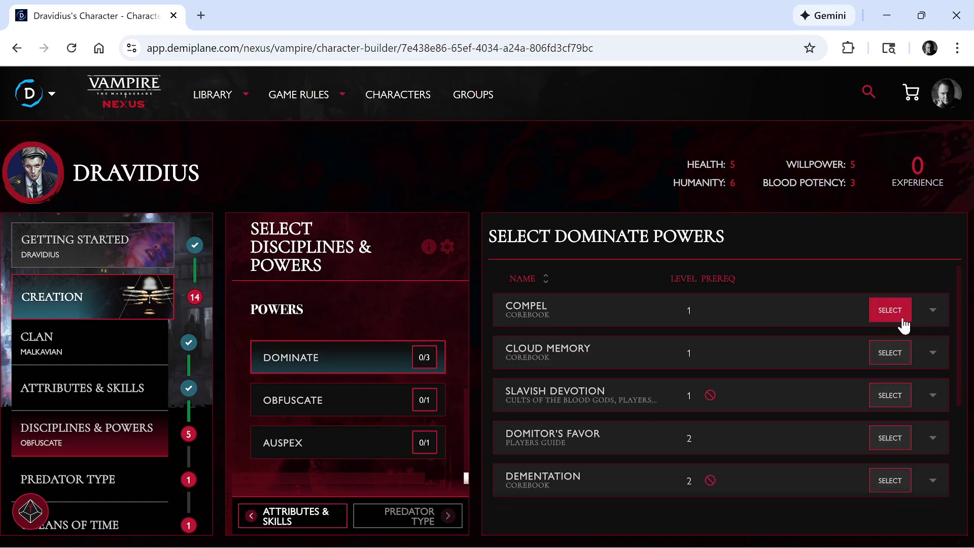
Select Cloud Memory and Mesmerize as Dominate powers.
click(889, 353)
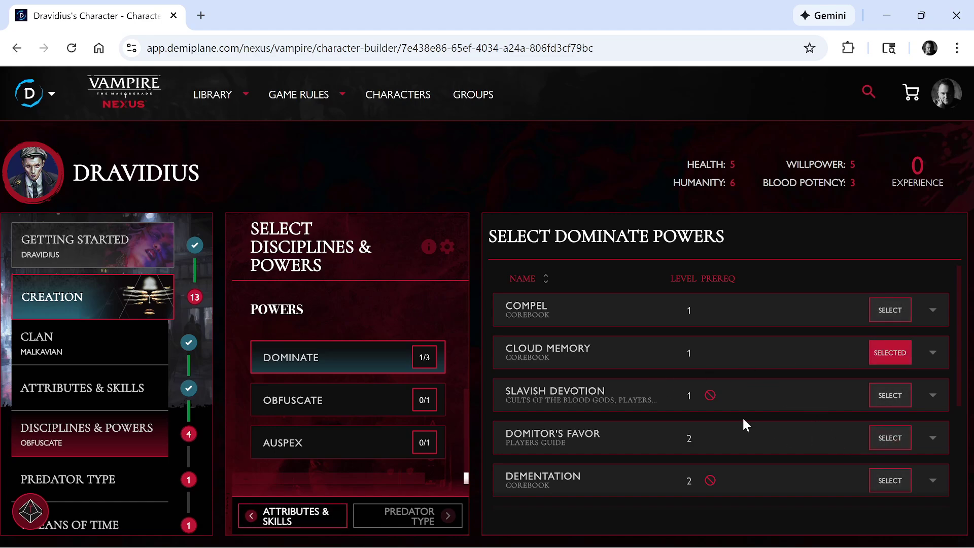
scroll(730, 420, down, 2)
click(873, 448)
scroll(654, 404, down, 2)
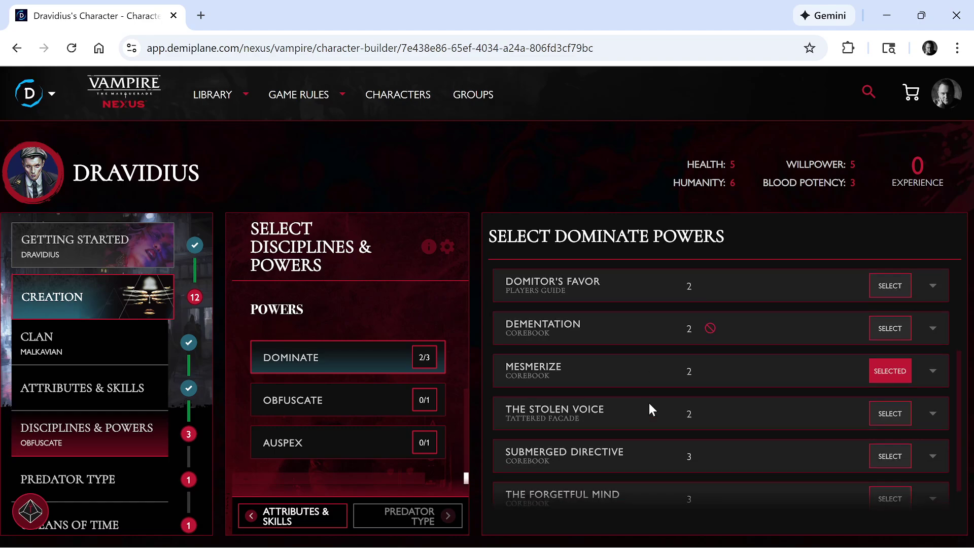
Replace Cloud Memory with Compel among the level 1 Dominate powers and read Compel's description.
scroll(654, 384, up, 4)
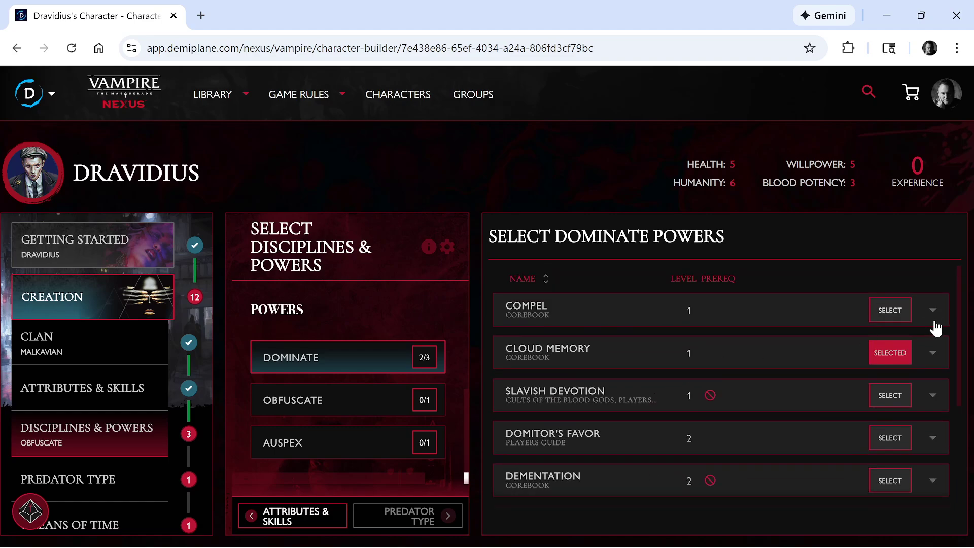
click(882, 367)
click(720, 311)
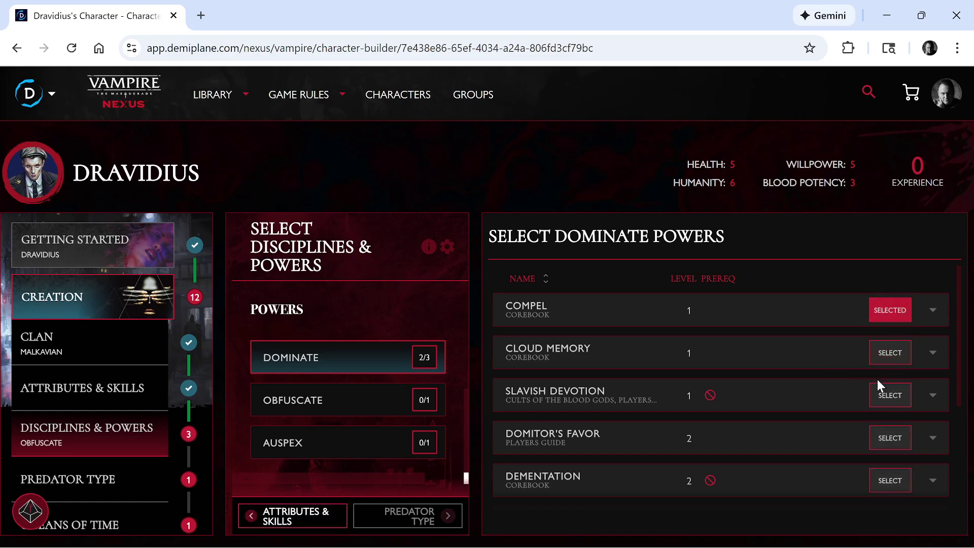
click(754, 313)
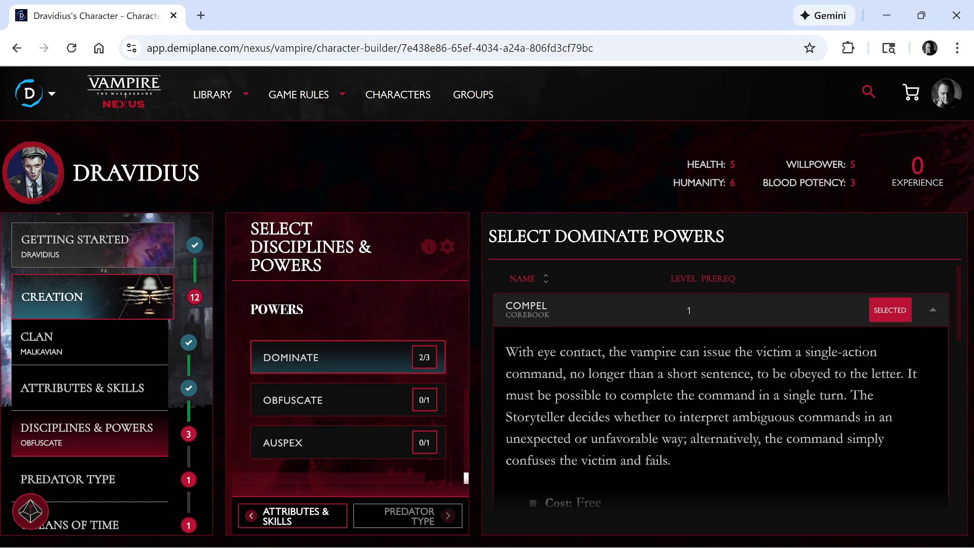
scroll(693, 376, down, 3)
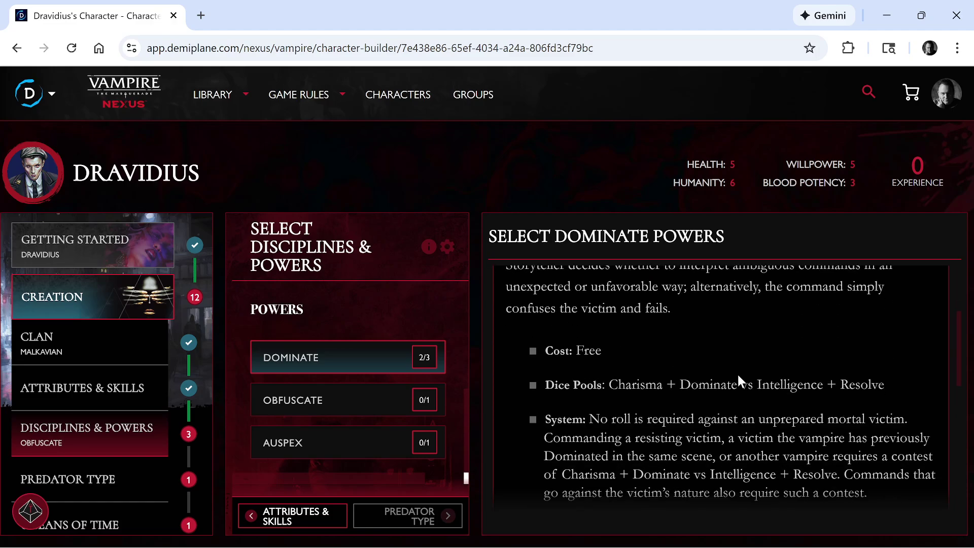
scroll(738, 374, up, 2)
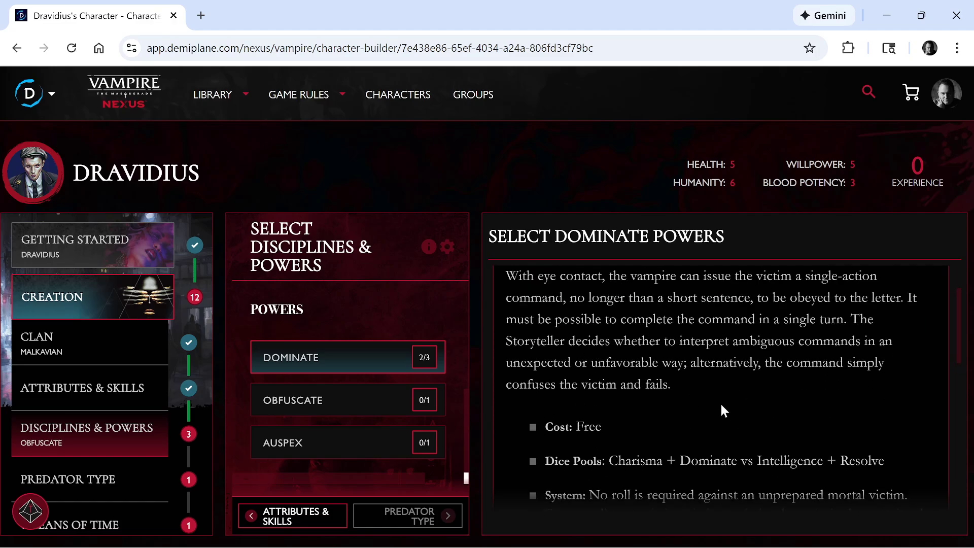
scroll(705, 416, up, 3)
click(816, 307)
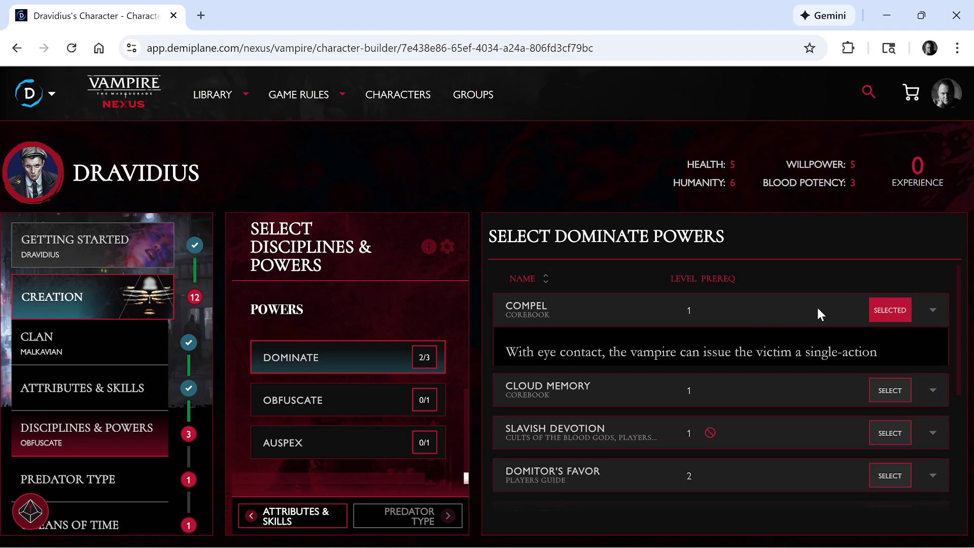
Select Dementation as a level 2 Dominate power and read through its full description.
scroll(665, 391, down, 2)
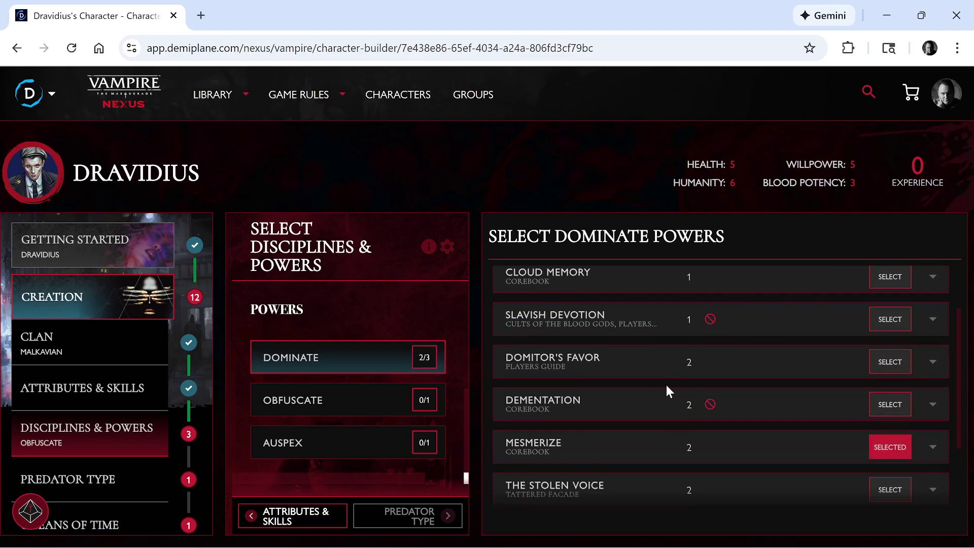
click(607, 403)
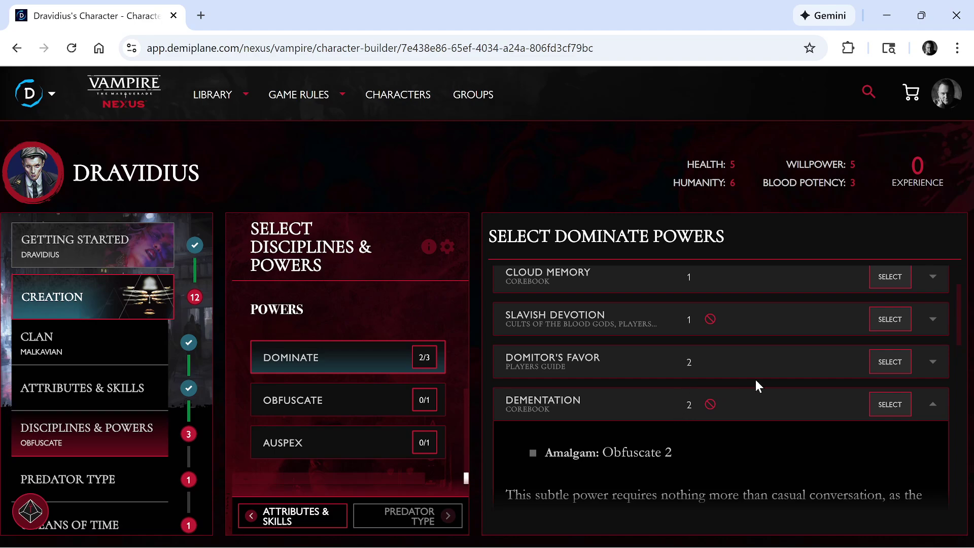
click(879, 407)
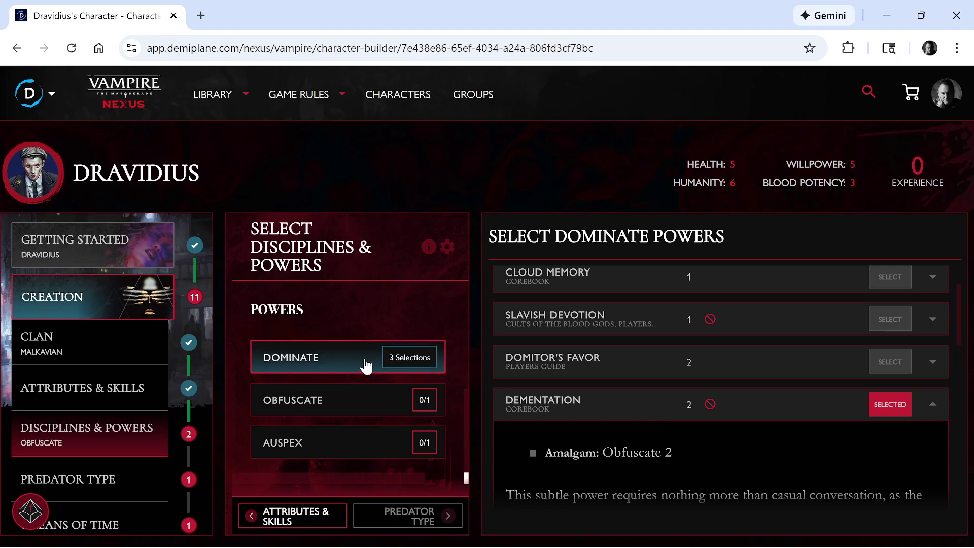
click(346, 364)
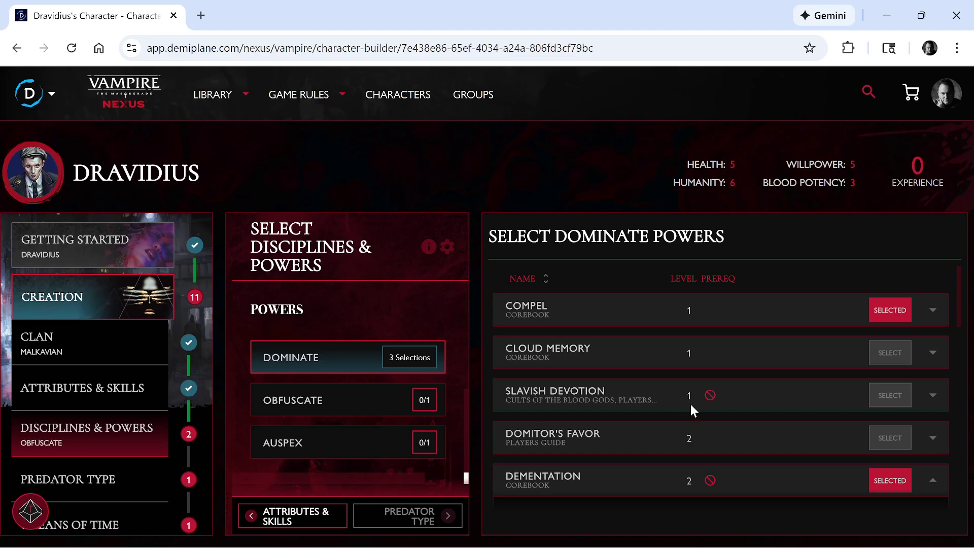
scroll(759, 406, down, 3)
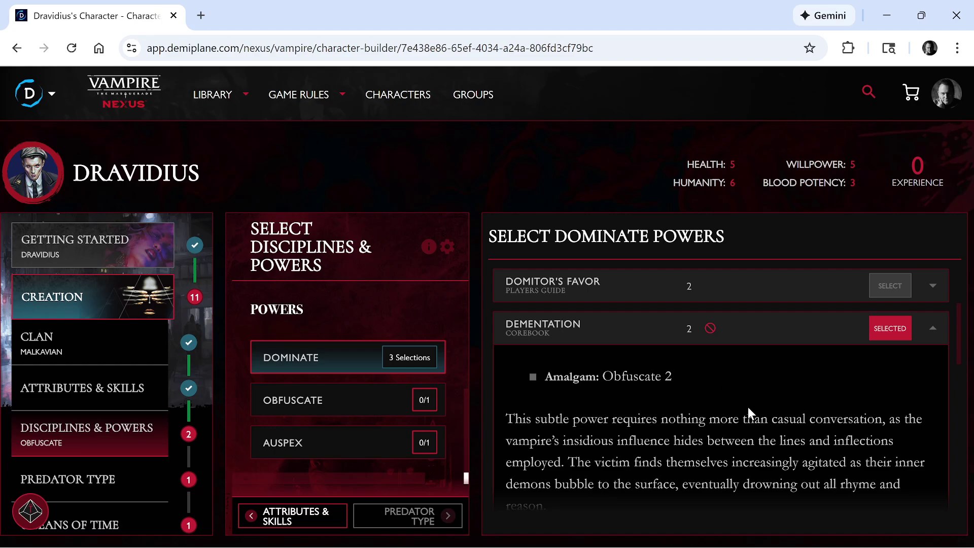
scroll(679, 404, down, 3)
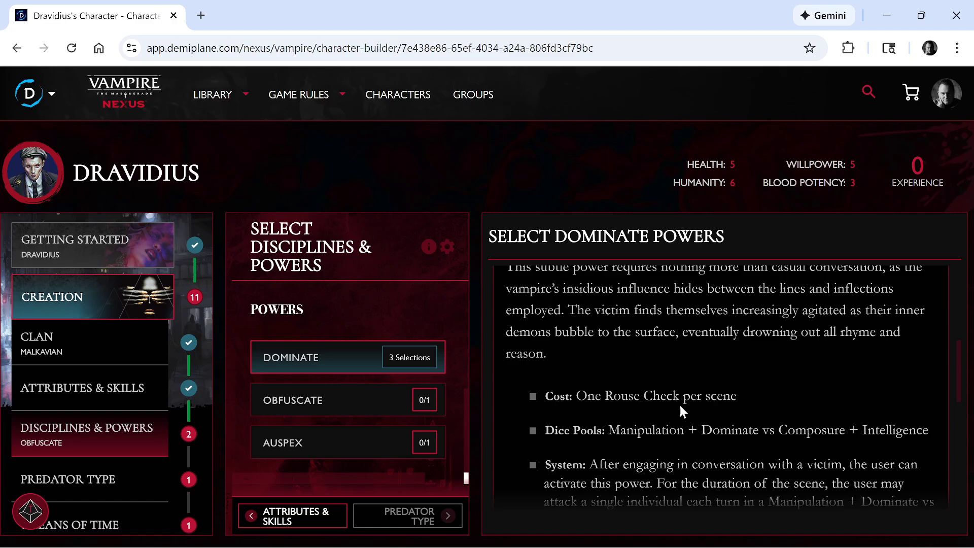
scroll(679, 402, down, 5)
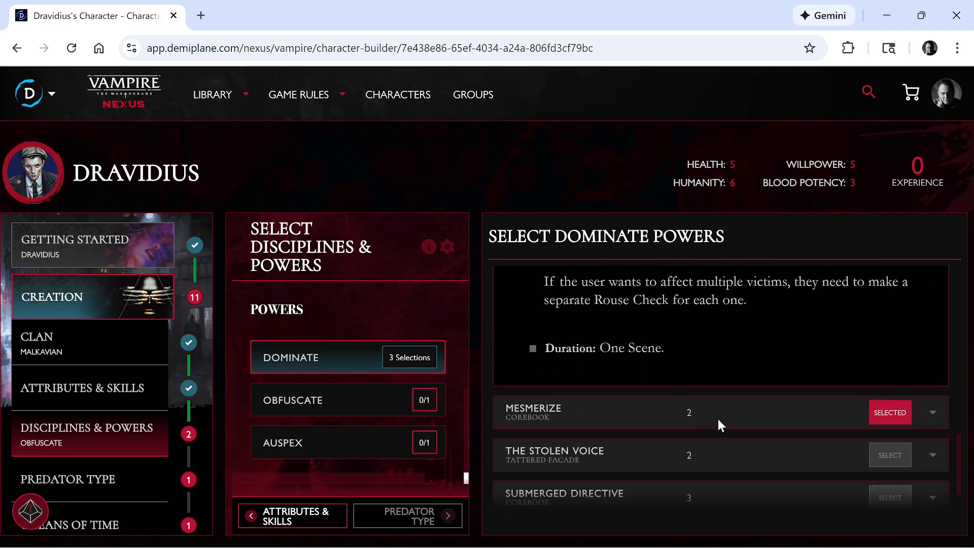
scroll(576, 417, down, 1)
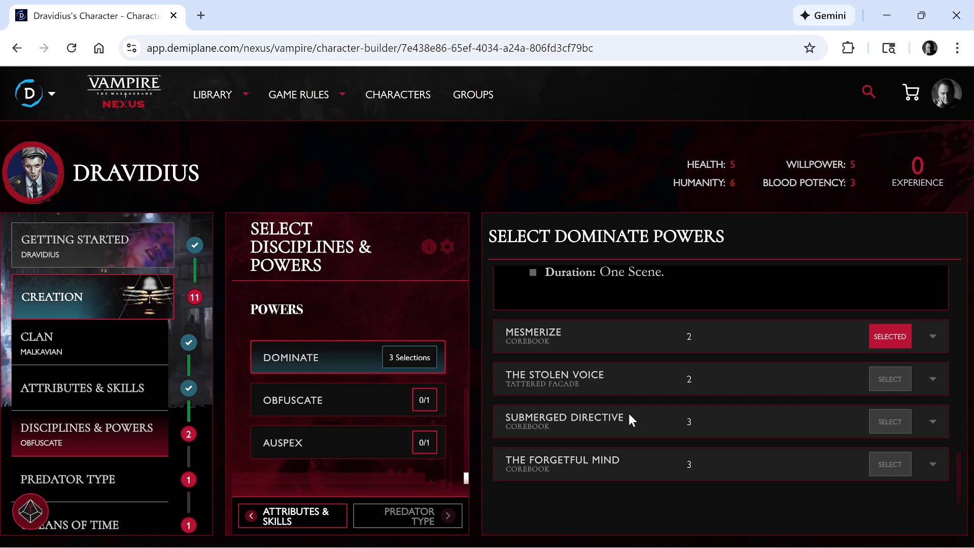
Replace Mesmerize with the level 3 power Submerged Directive and review the chosen Dominate powers.
scroll(644, 394, up, 5)
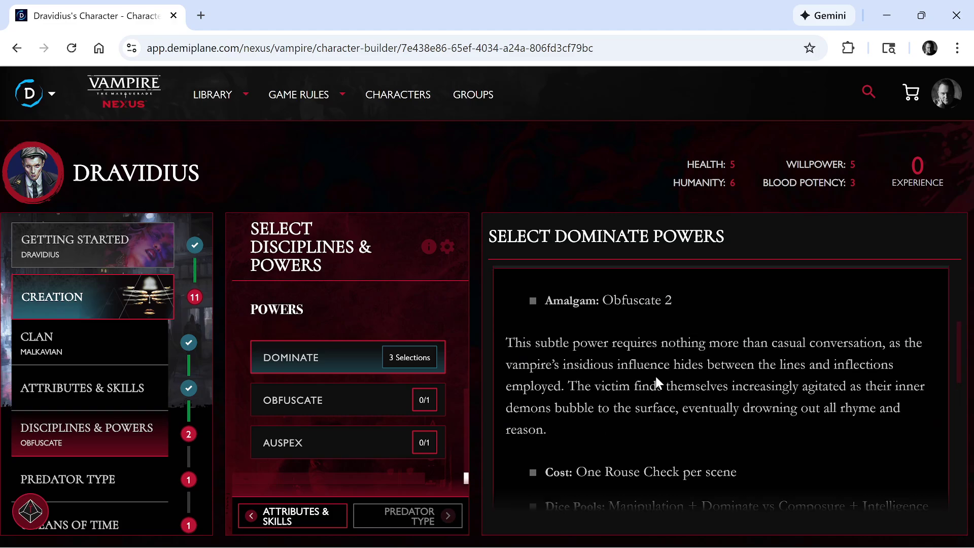
scroll(659, 379, down, 5)
click(878, 488)
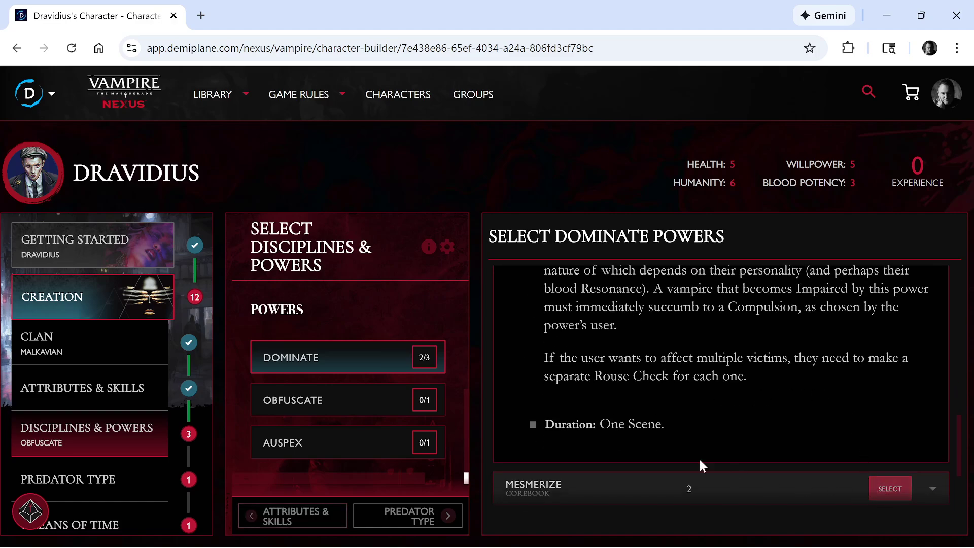
scroll(644, 383, down, 3)
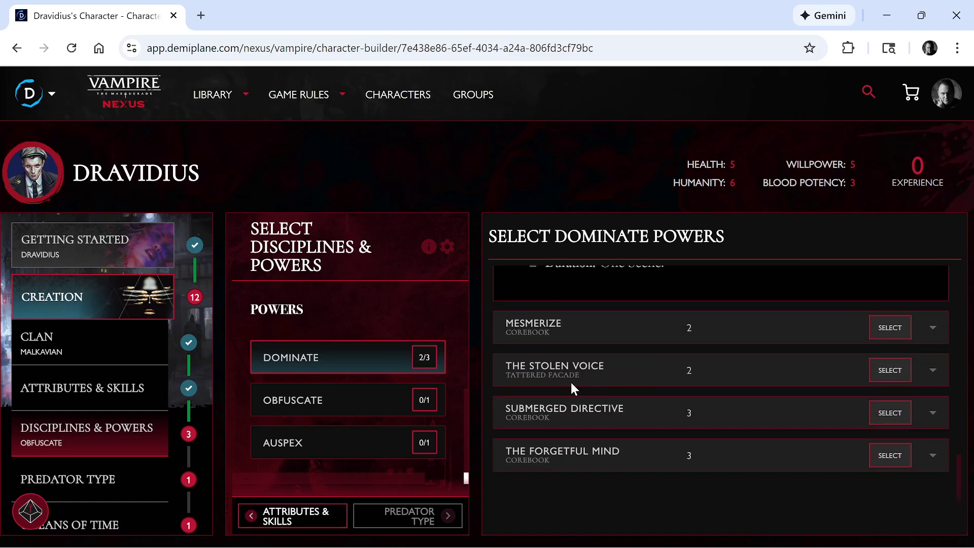
click(875, 413)
scroll(618, 391, up, 10)
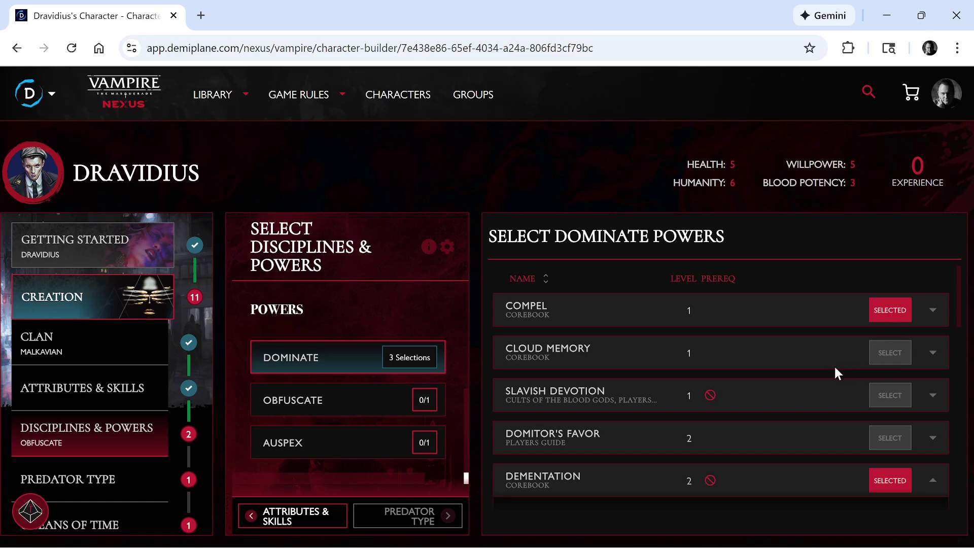
scroll(845, 376, down, 10)
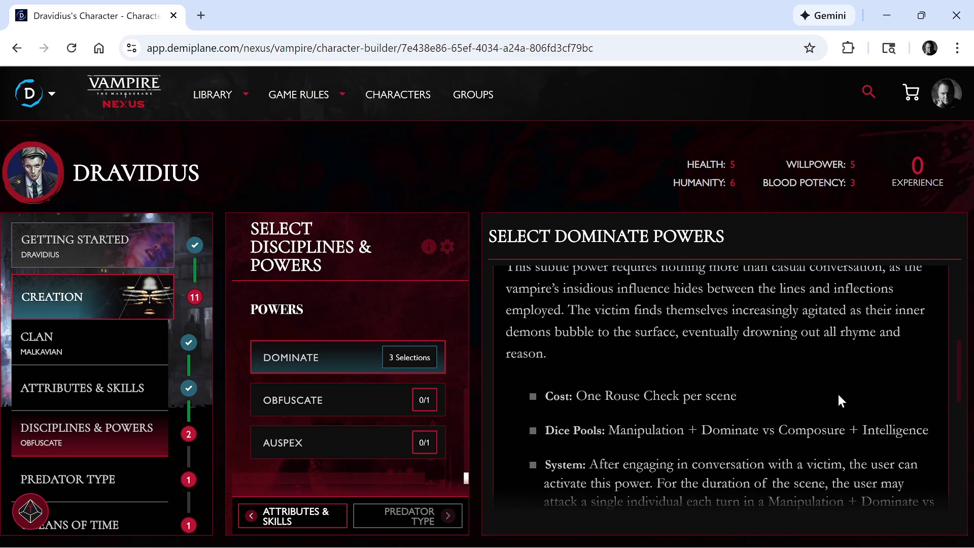
Replace Submerged Directive with Mesmerize among the Dominate powers, and select Silence of Death as the Obfuscate power.
scroll(723, 417, down, 5)
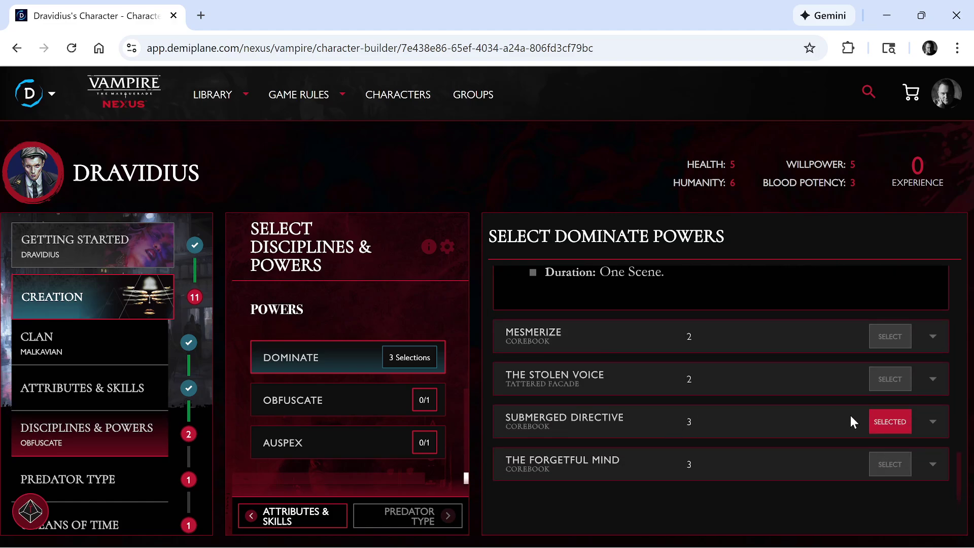
click(890, 336)
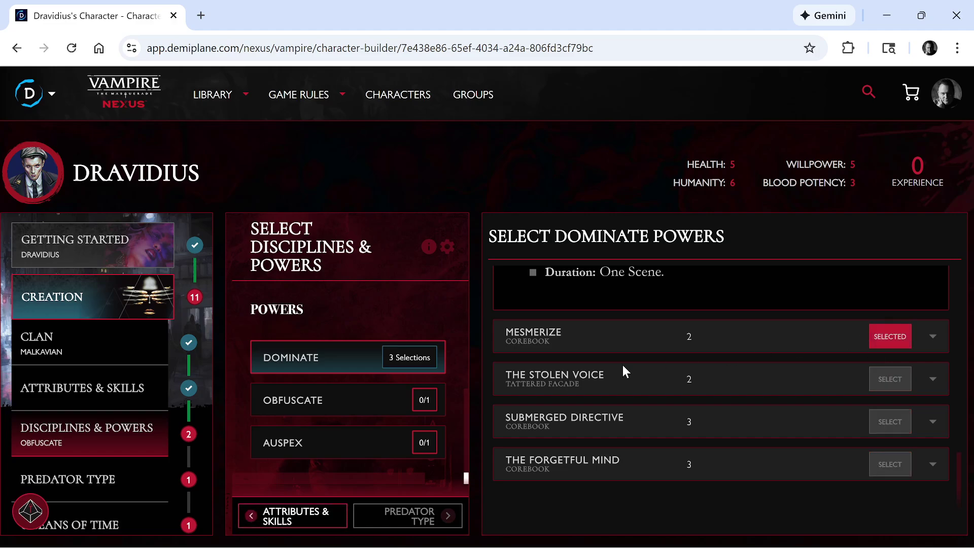
click(299, 406)
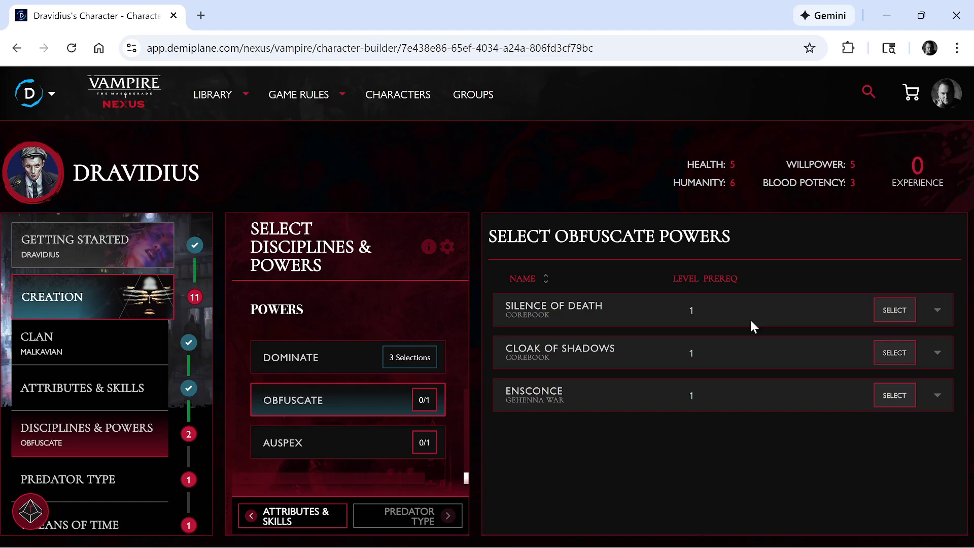
click(888, 312)
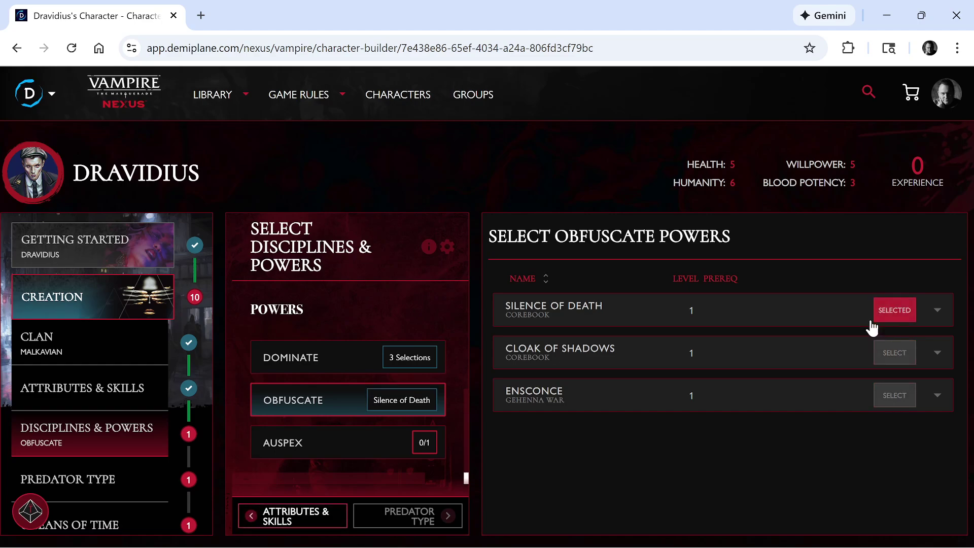
Expand the description of Heightened Senses and select it as the level 1 Auspex power.
click(290, 442)
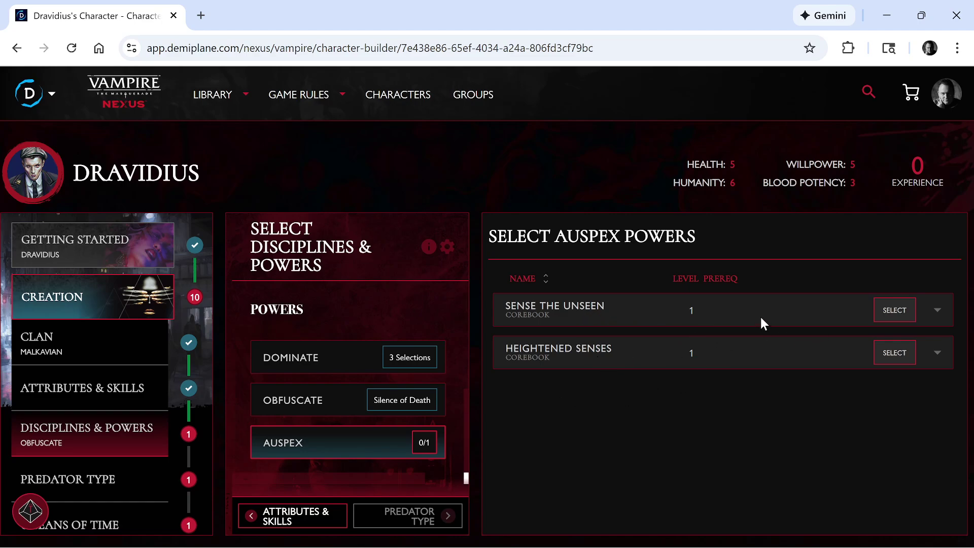
click(672, 353)
click(889, 352)
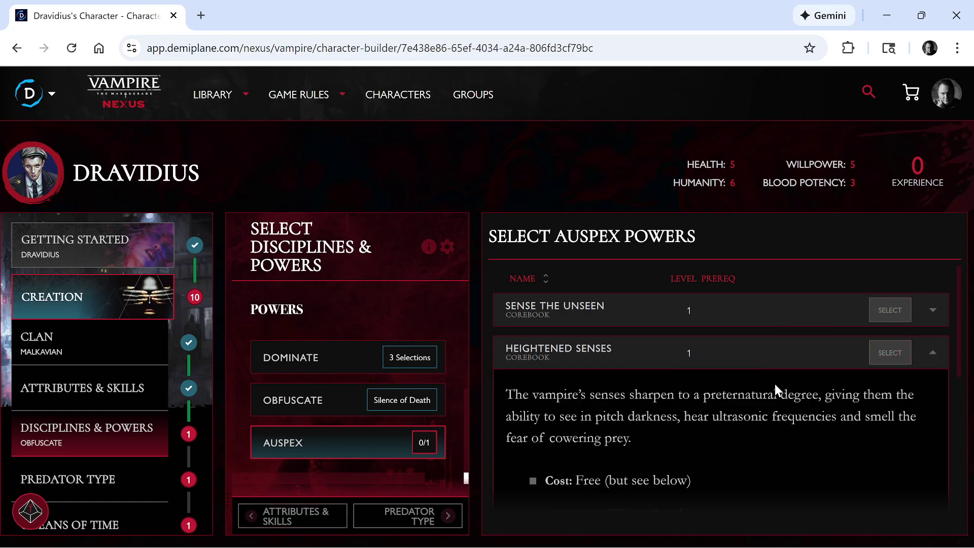
Continue to the predator type choice and read the Tithe Collector's description and benefits.
click(418, 522)
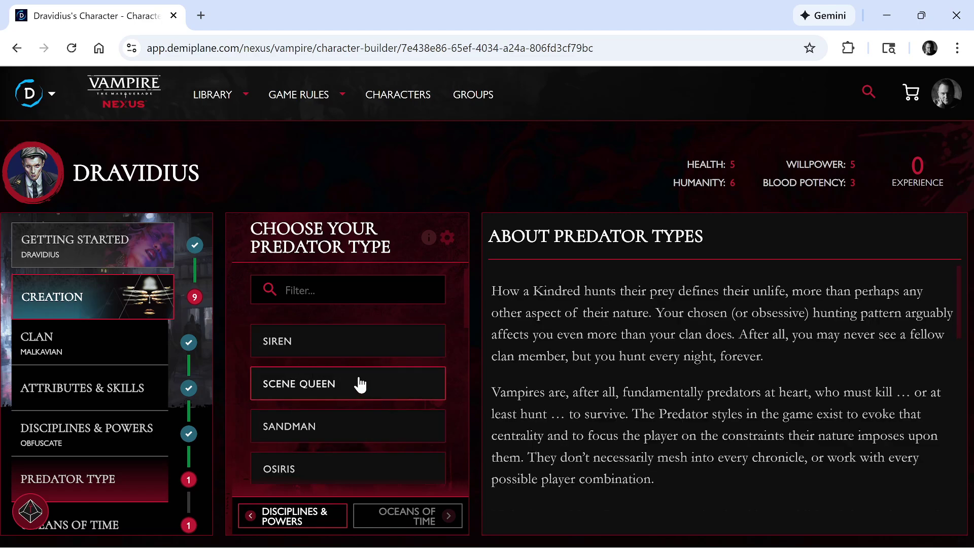
scroll(365, 345, down, 2)
scroll(365, 345, down, 10)
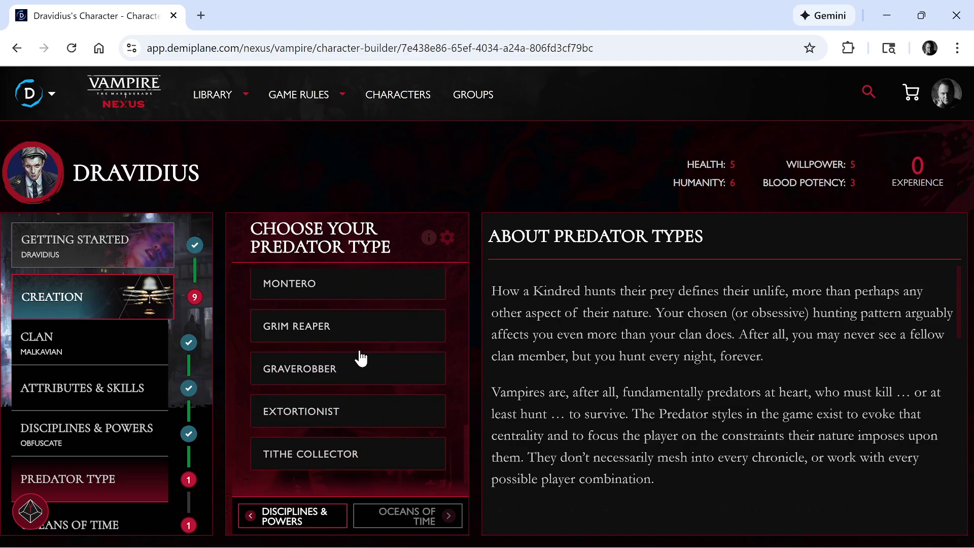
click(339, 452)
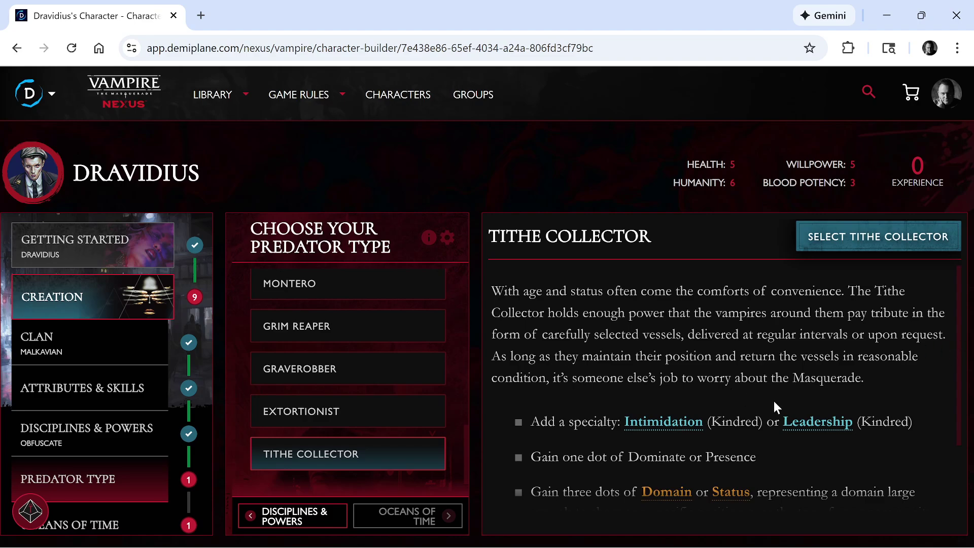
scroll(656, 380, down, 2)
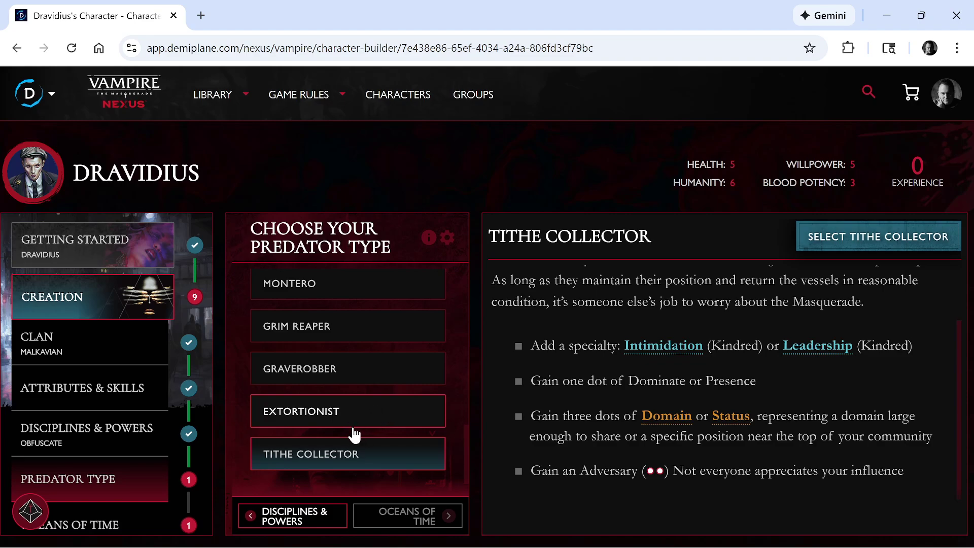
Read the Bagger and Consensualist predator types for comparison, including their specialties, disciplines, merits and flaws.
scroll(349, 441, up, 2)
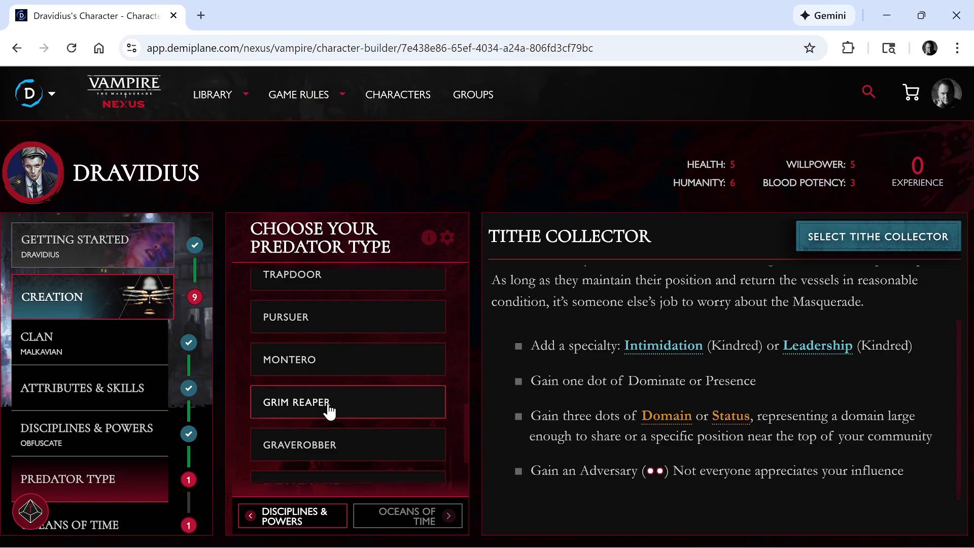
scroll(325, 400, up, 3)
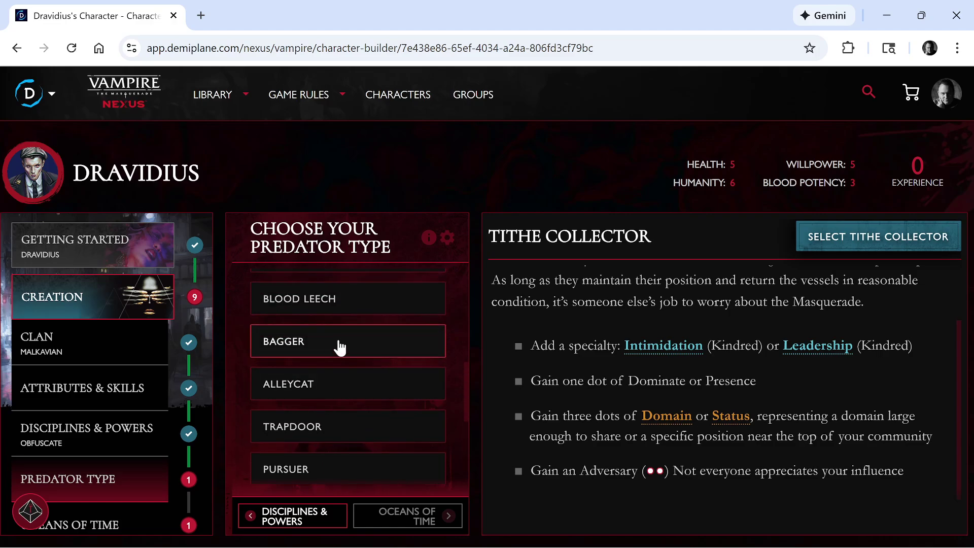
click(366, 356)
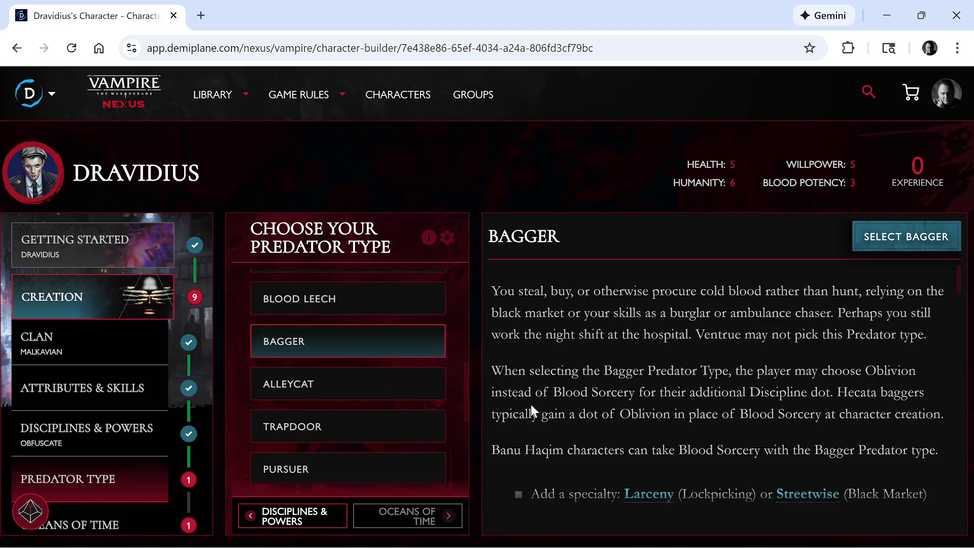
scroll(530, 404, down, 4)
scroll(644, 425, up, 2)
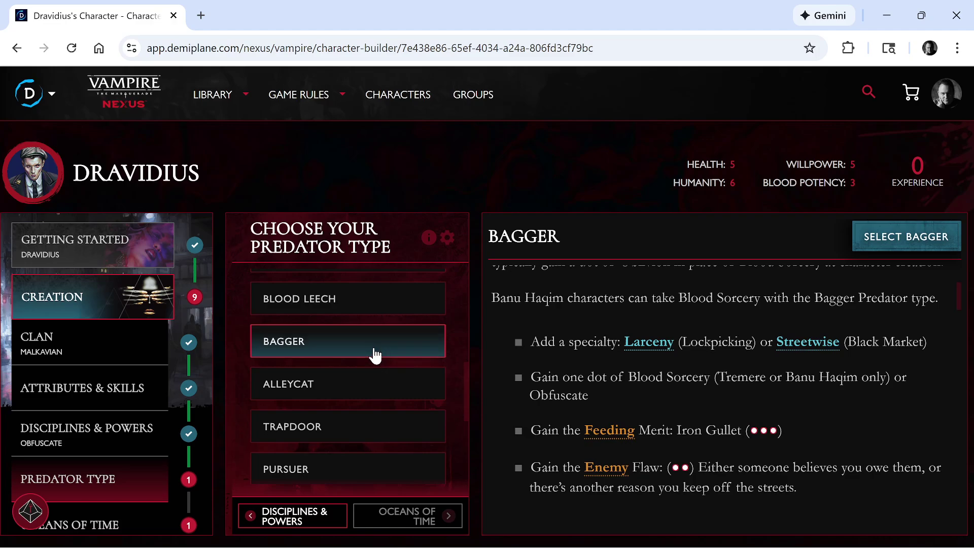
scroll(343, 320, up, 2)
click(341, 304)
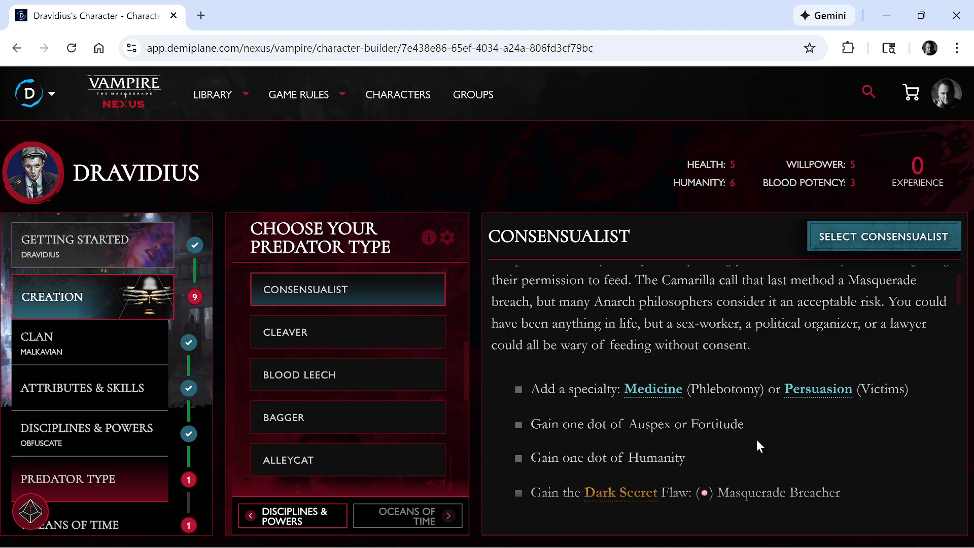
scroll(756, 440, down, 2)
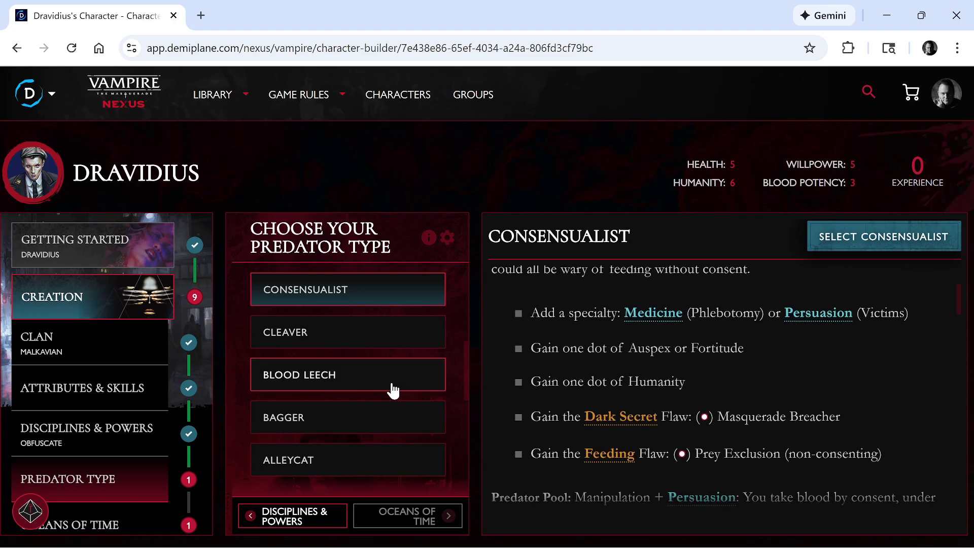
Choose Tithe Collector as the predator type and take Leadership (Kindred) as its free specialty.
scroll(359, 400, down, 3)
scroll(345, 416, down, 4)
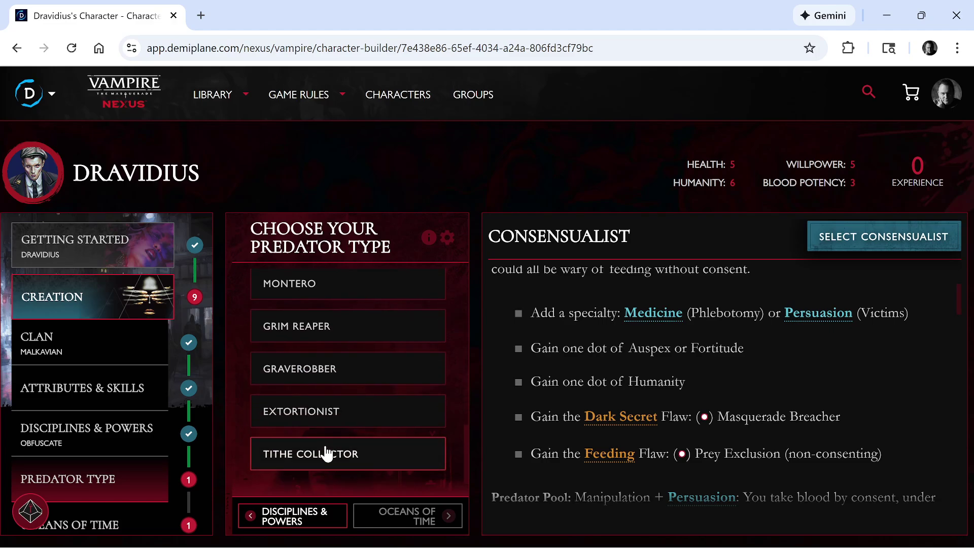
click(333, 454)
click(843, 242)
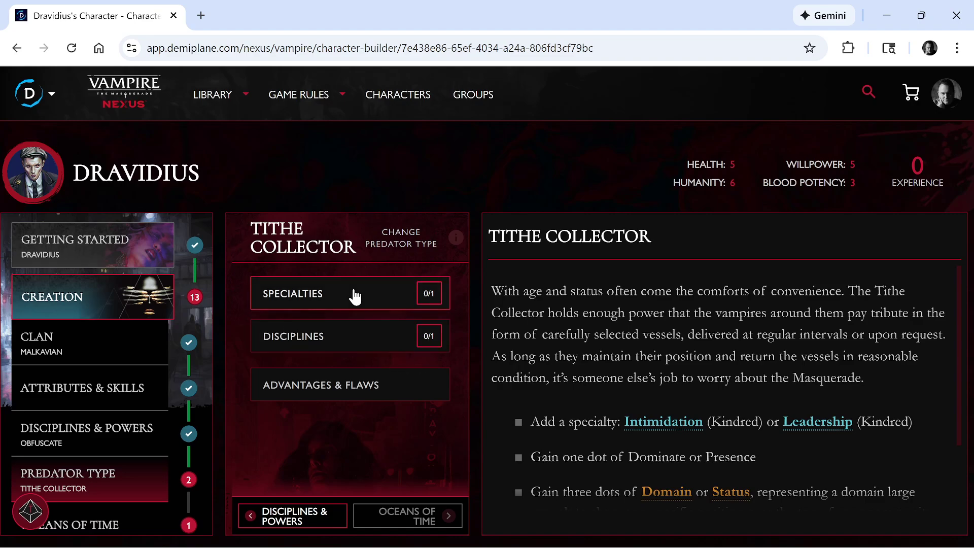
click(385, 296)
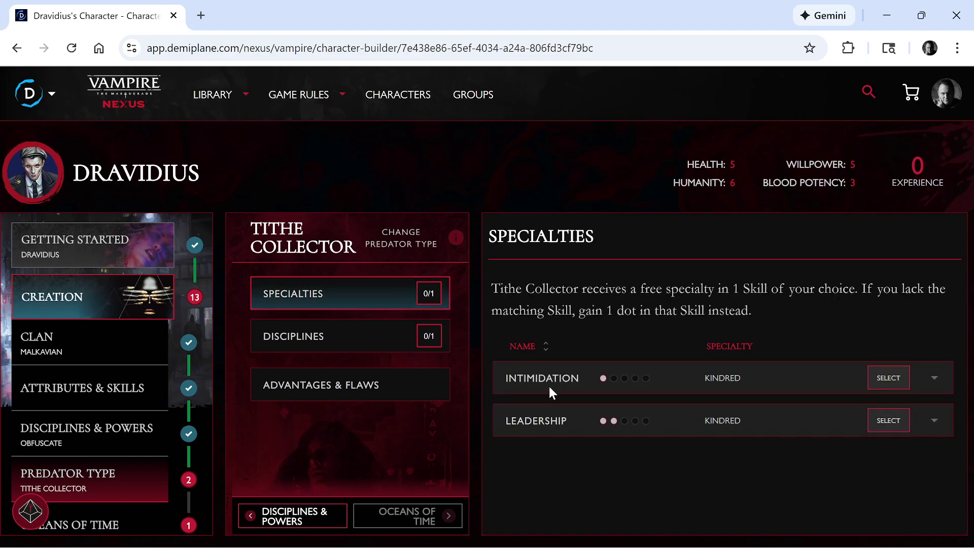
click(889, 426)
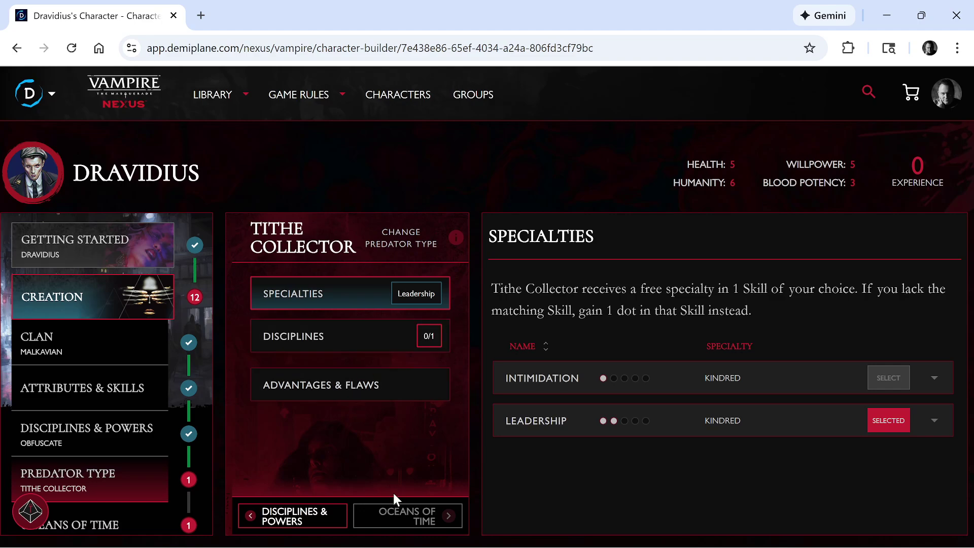
Check the Presence description among the predator type's discipline options, and assign the free dot to Dominate.
click(330, 340)
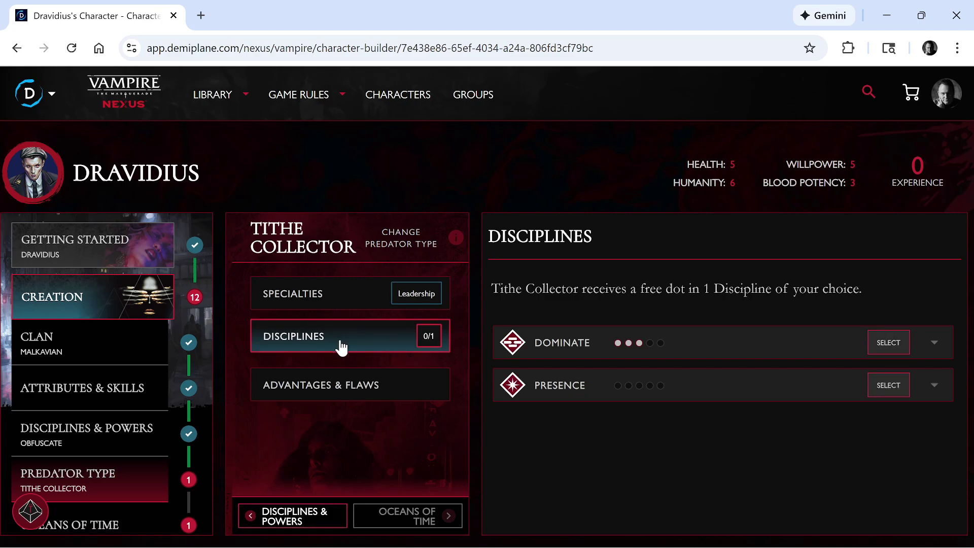
click(753, 385)
scroll(710, 401, down, 5)
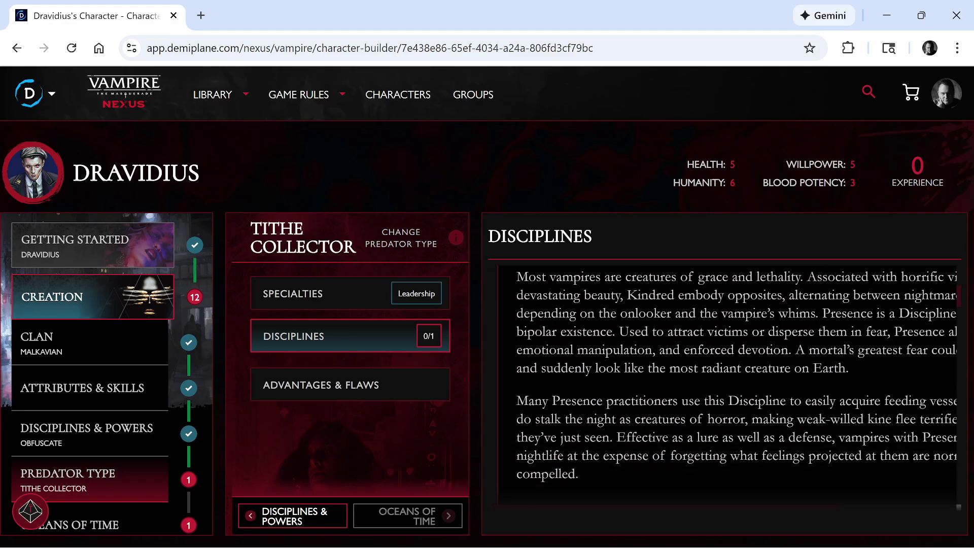
scroll(660, 404, up, 5)
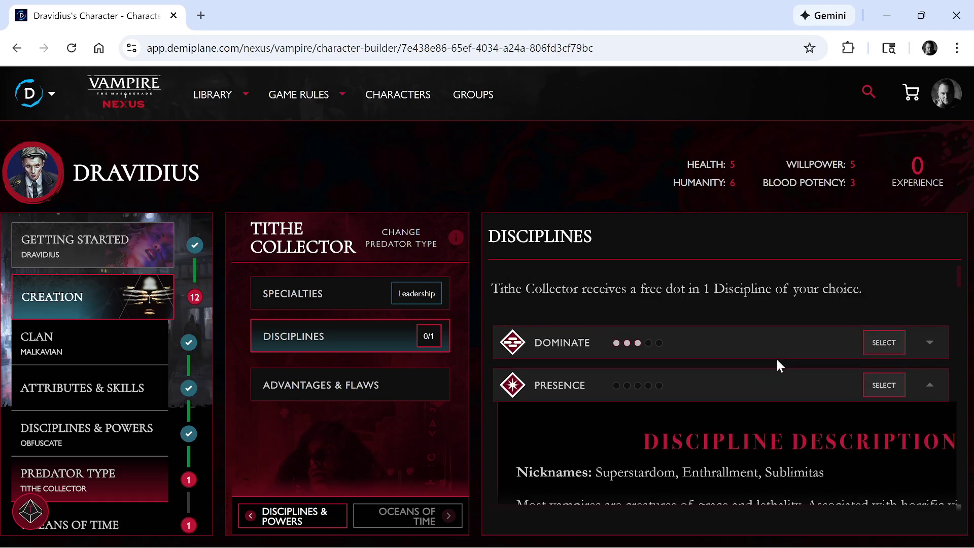
click(878, 342)
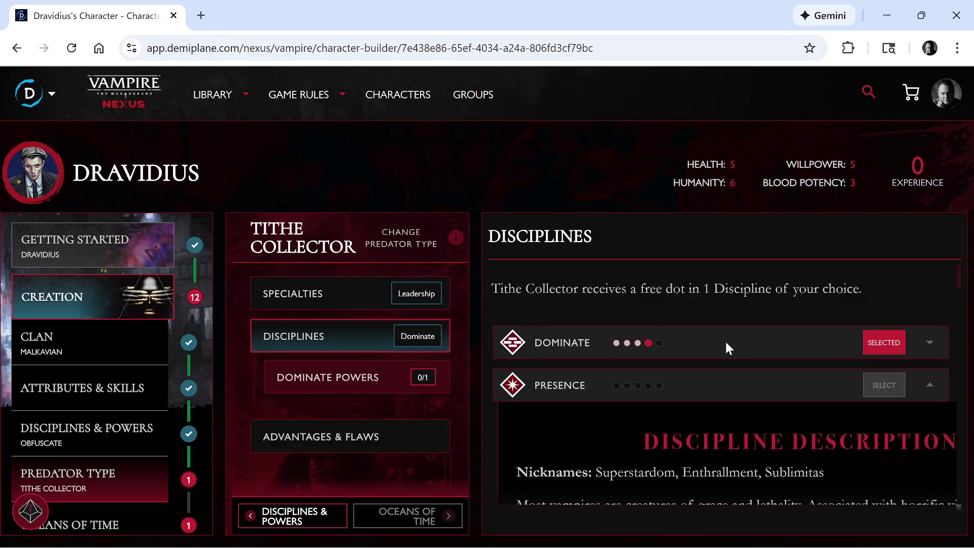
Open the Dominate power choice granted by Tithe Collector and read the level 4 power Rationalize.
click(357, 381)
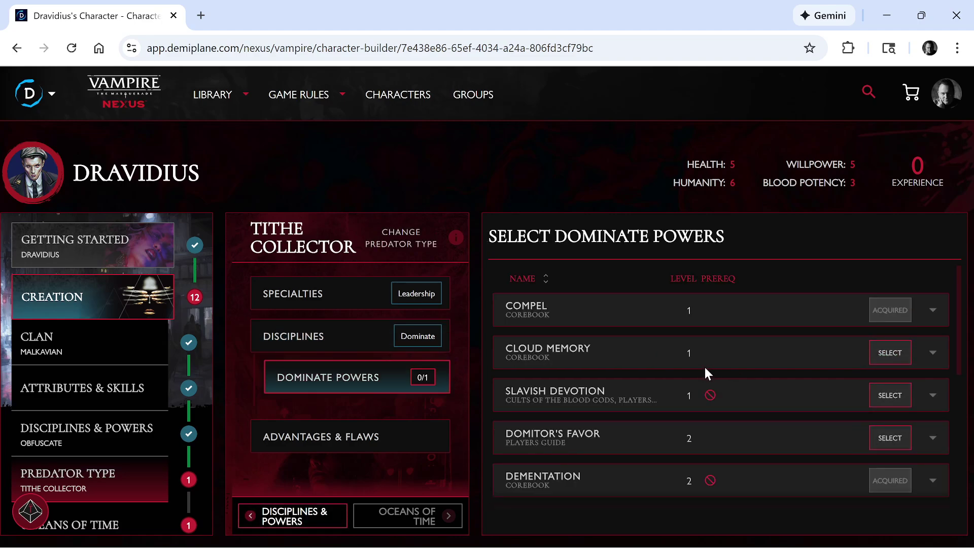
scroll(705, 367, down, 3)
scroll(701, 365, down, 2)
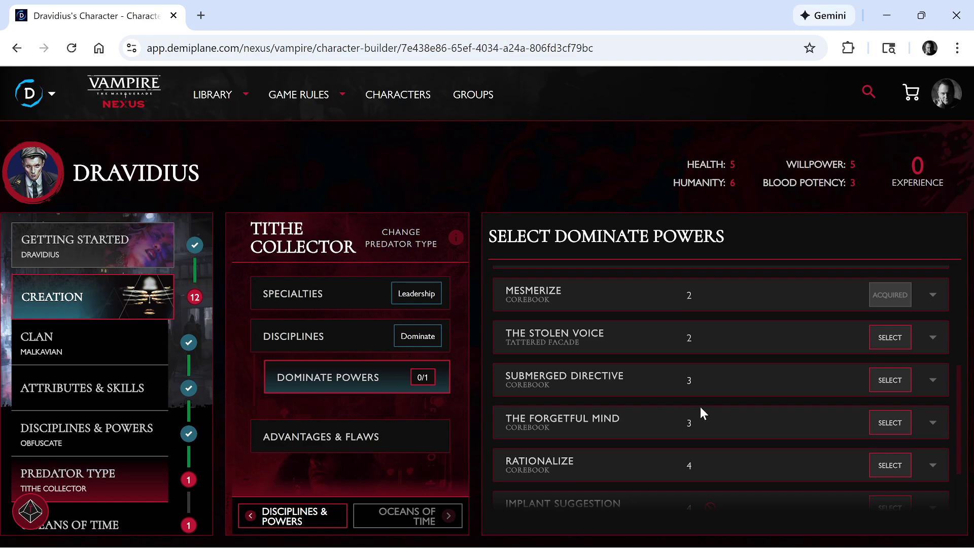
click(620, 462)
scroll(629, 454, down, 3)
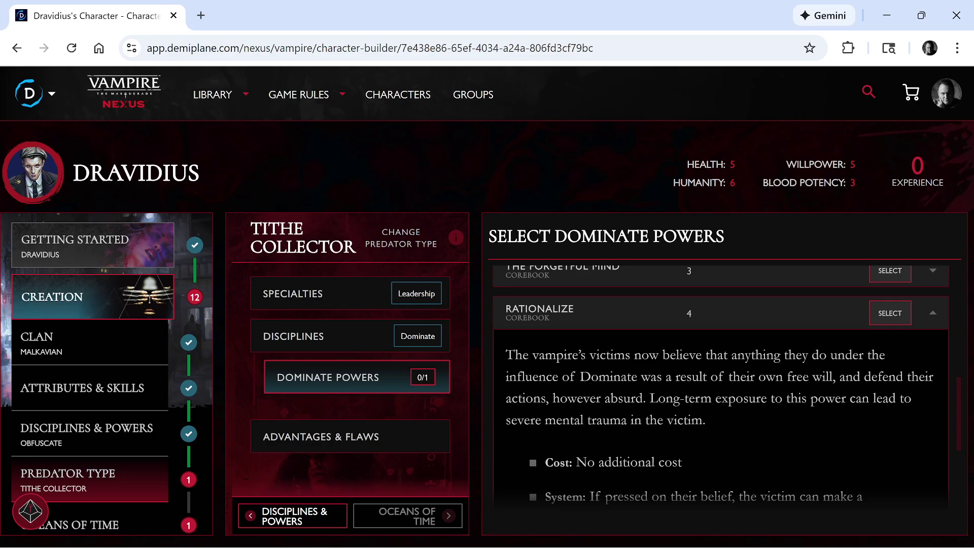
scroll(630, 402, down, 3)
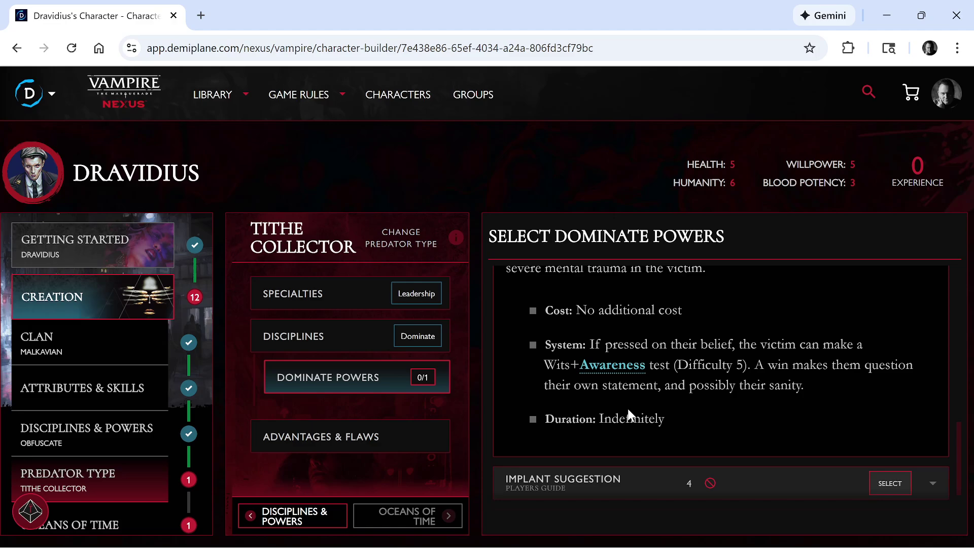
scroll(634, 398, up, 6)
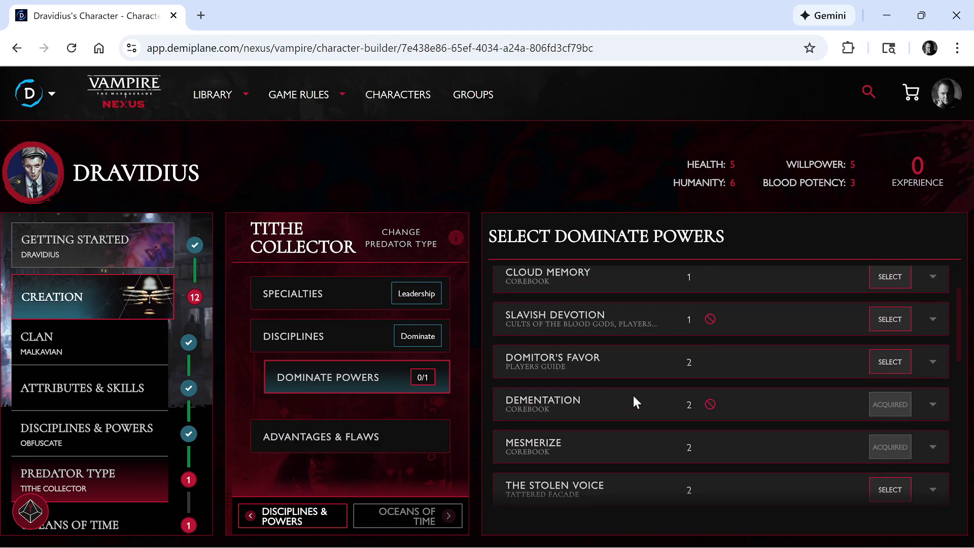
Reread the full Dementation description, including its amalgam, cost, dice pools, system and duration.
scroll(634, 416, down, 2)
click(622, 404)
scroll(603, 416, down, 2)
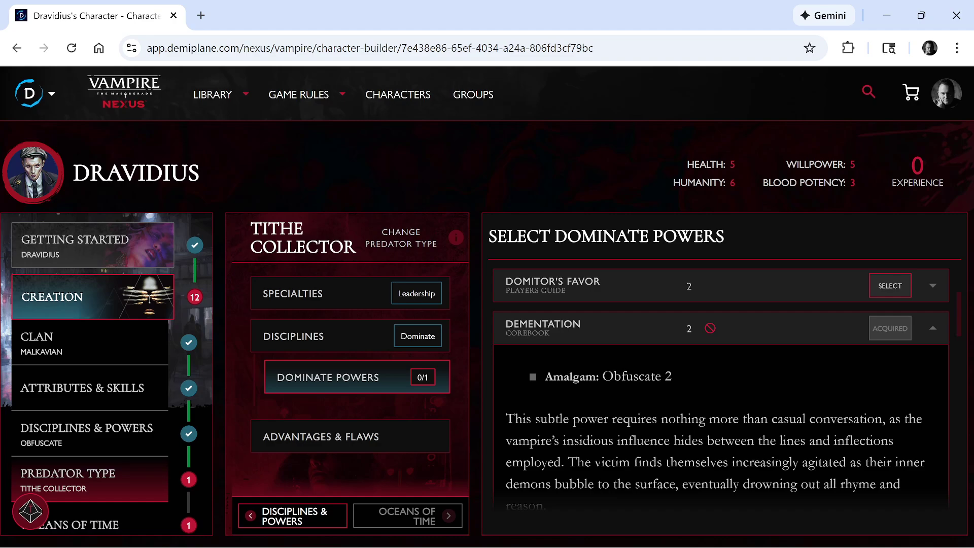
scroll(610, 456, down, 3)
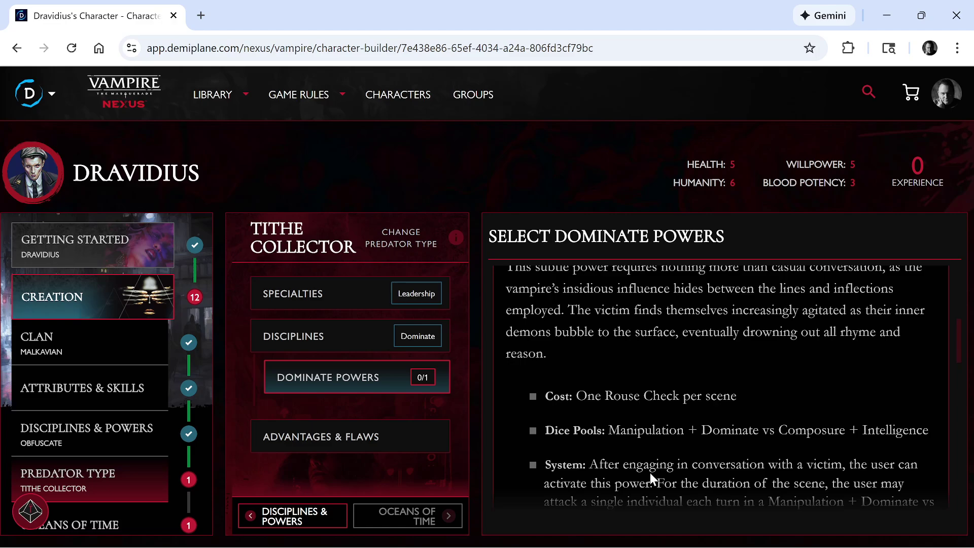
scroll(720, 385, down, 2)
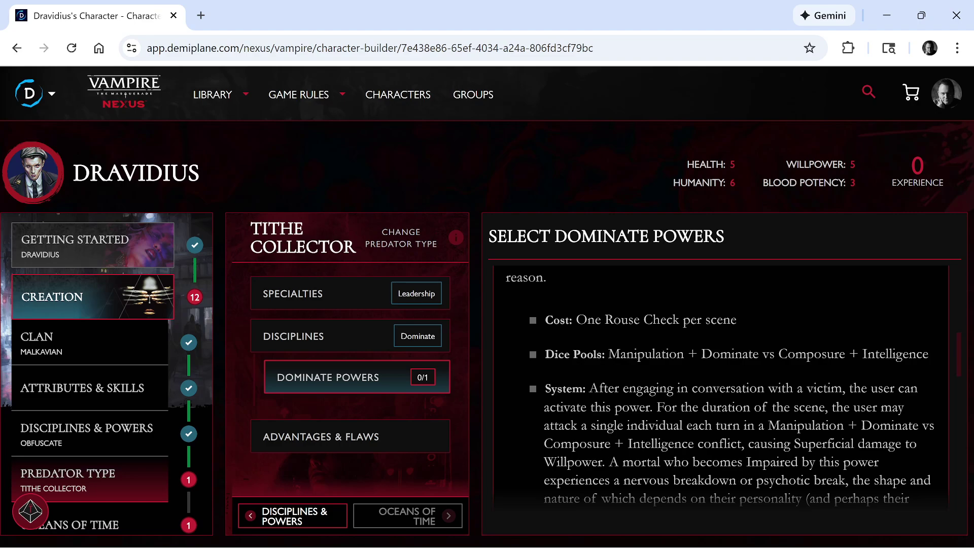
scroll(721, 385, down, 2)
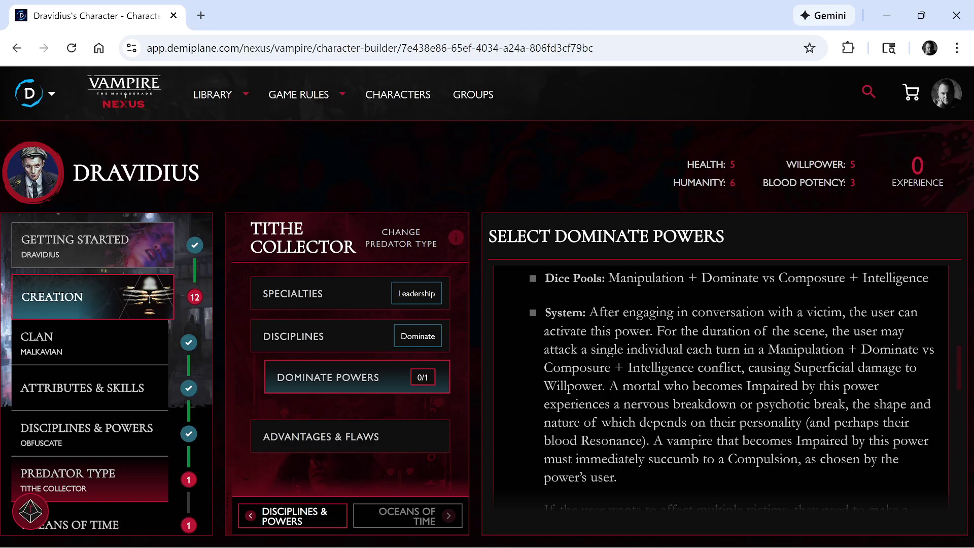
scroll(632, 443, down, 2)
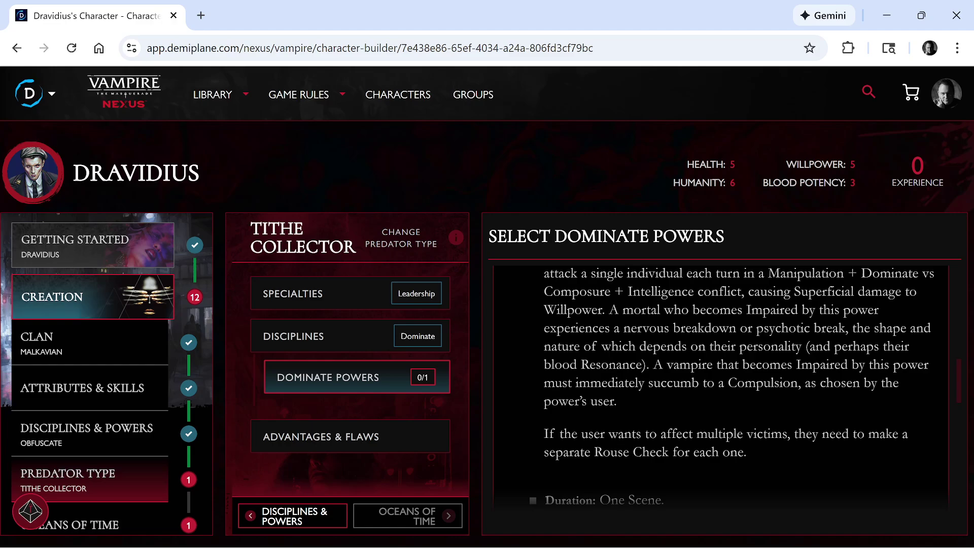
scroll(564, 423, down, 6)
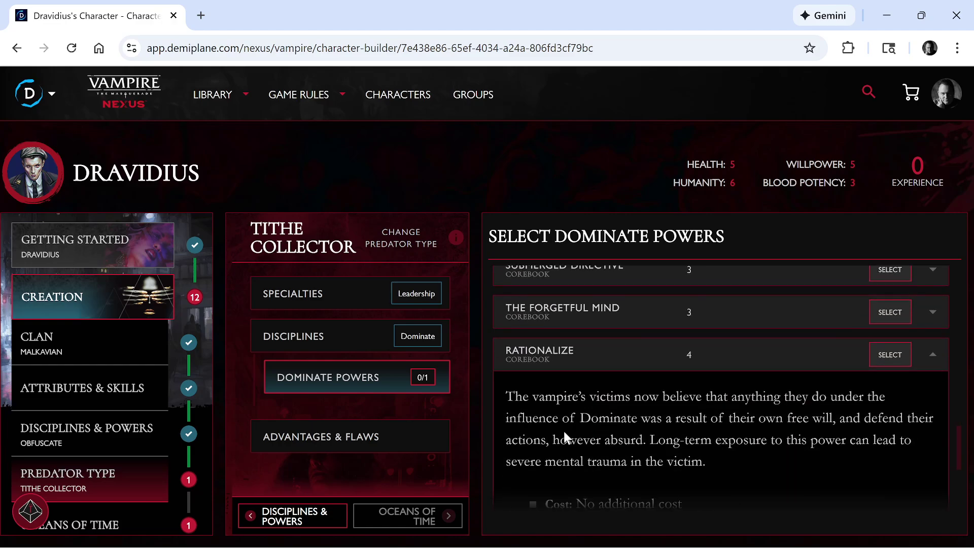
Read the rest of Rationalize and the level 4 Dominate power Implant Suggestion, including its amalgam, cost and dice pools.
scroll(564, 432, down, 5)
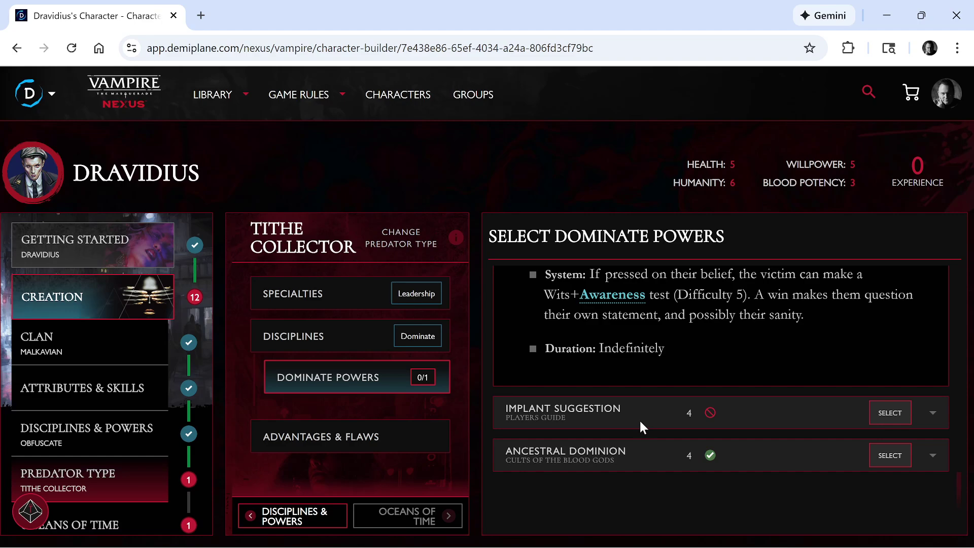
click(932, 413)
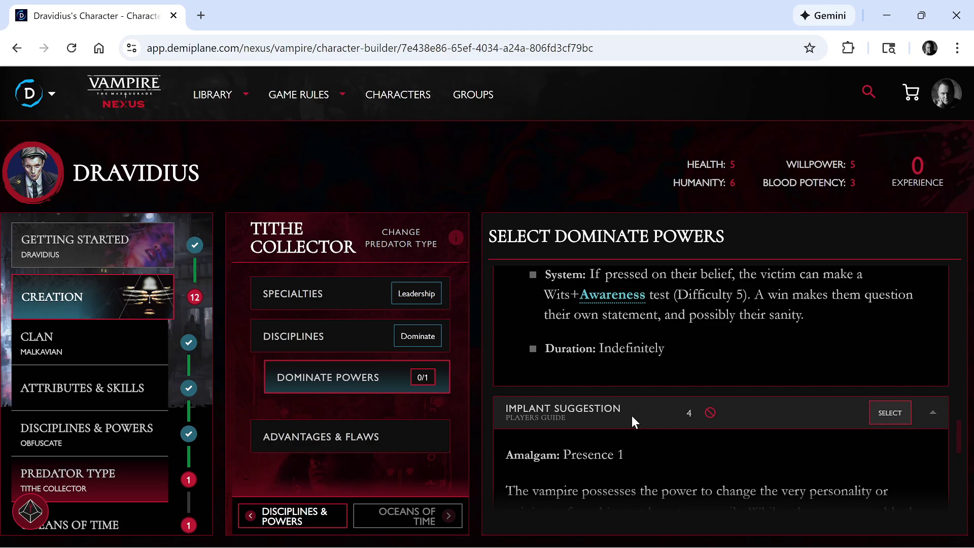
scroll(650, 456, down, 2)
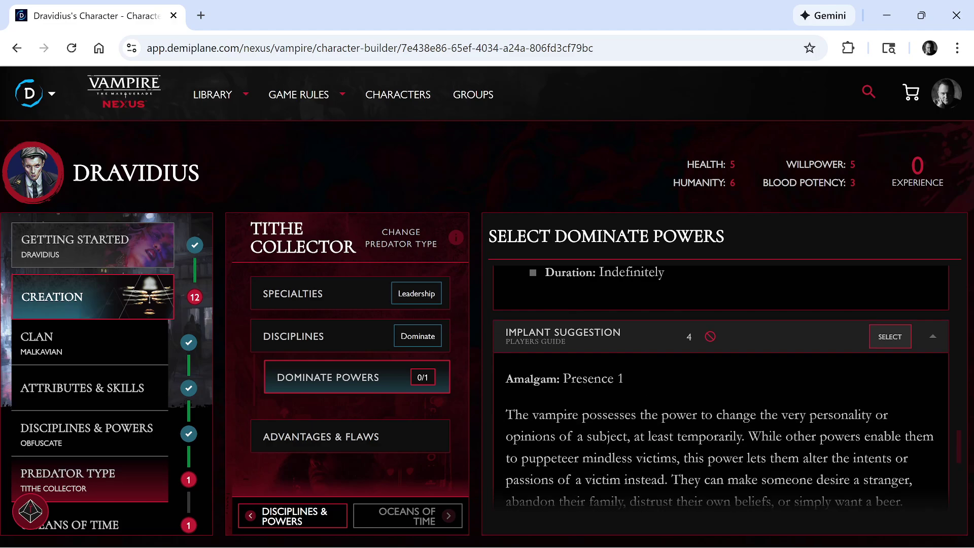
scroll(649, 423, down, 4)
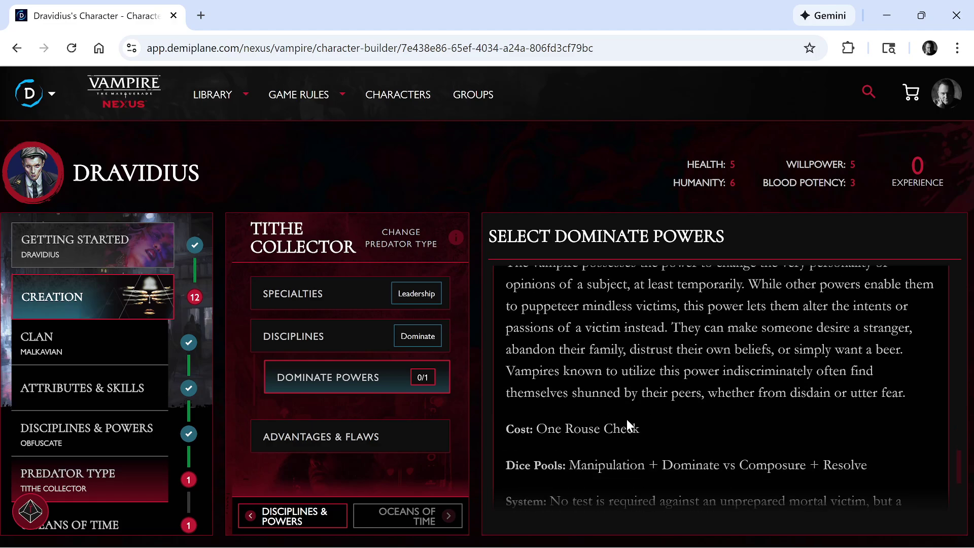
scroll(629, 419, up, 7)
click(652, 406)
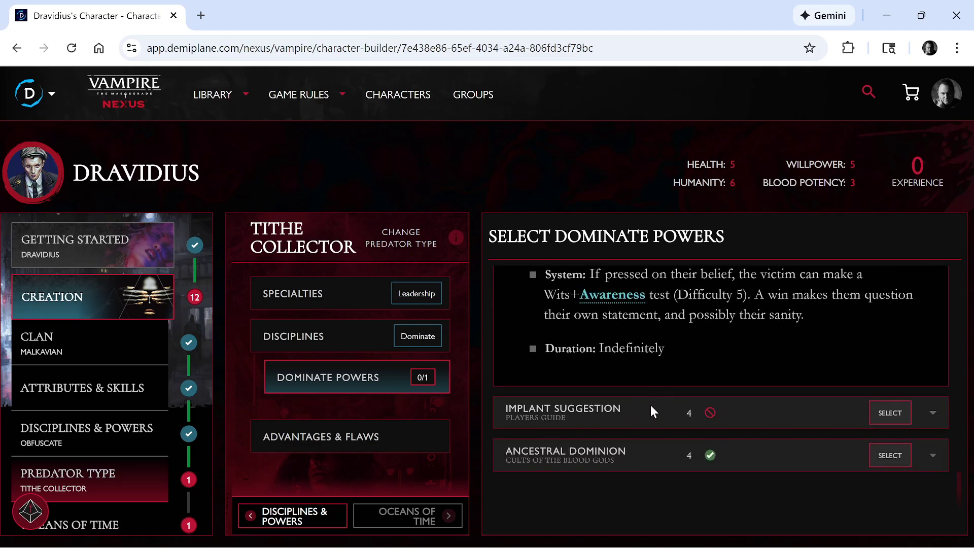
Read the Ancestral Dominion description among the level 4 Dominate powers, covering its prerequisite, amalgam, cost, dice pools and system.
click(638, 455)
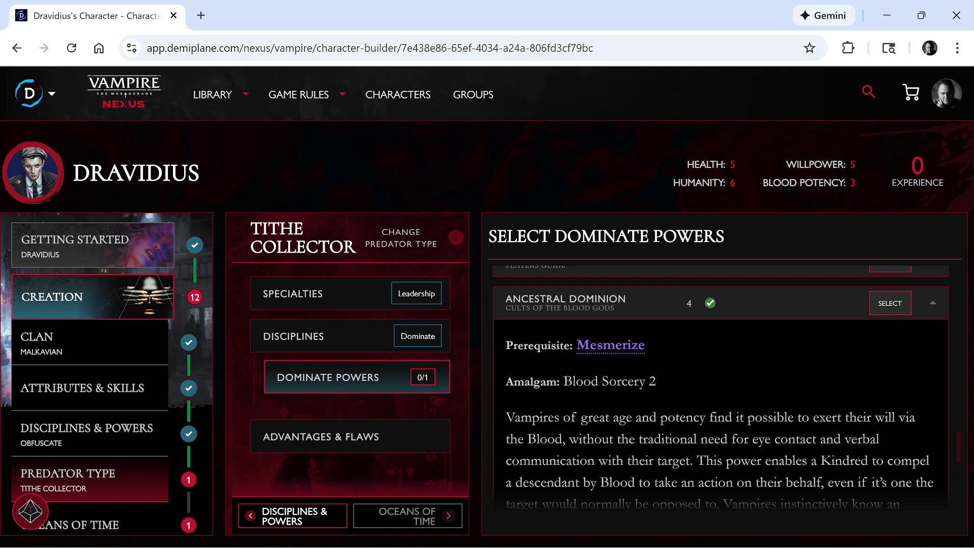
scroll(720, 386, down, 2)
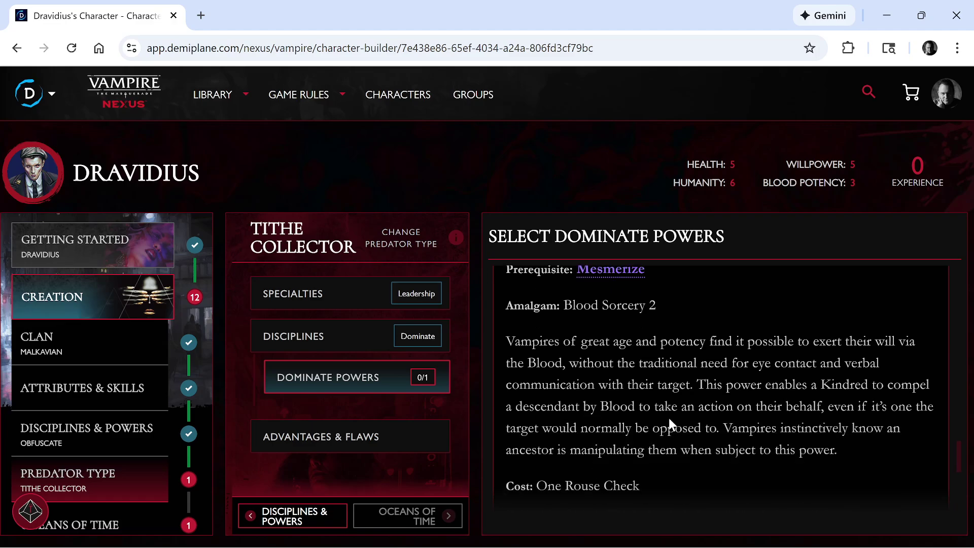
scroll(669, 419, down, 3)
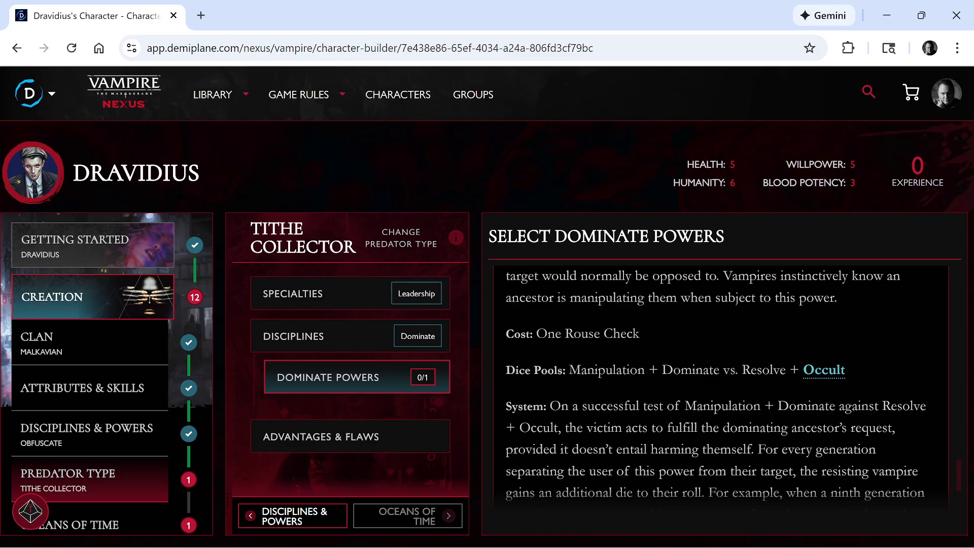
scroll(651, 411, up, 8)
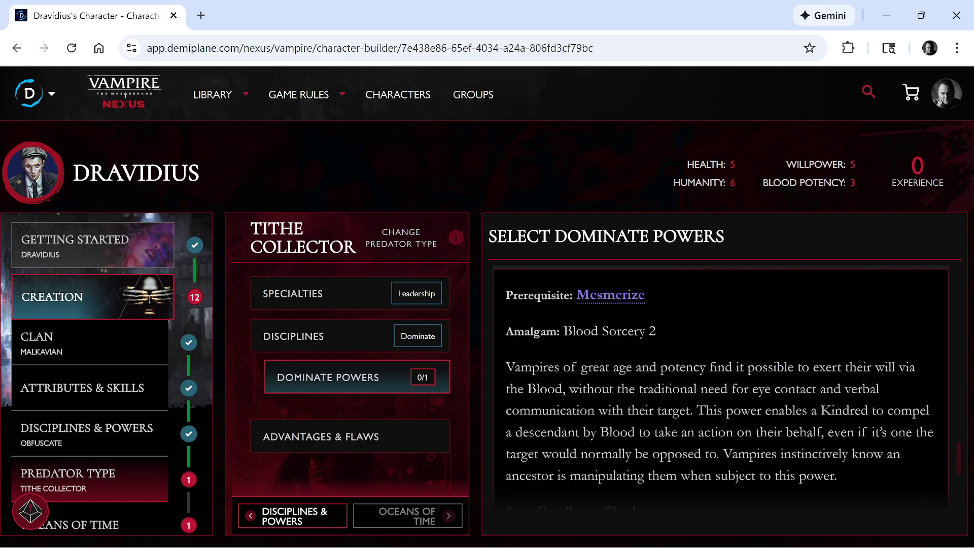
scroll(636, 432, up, 5)
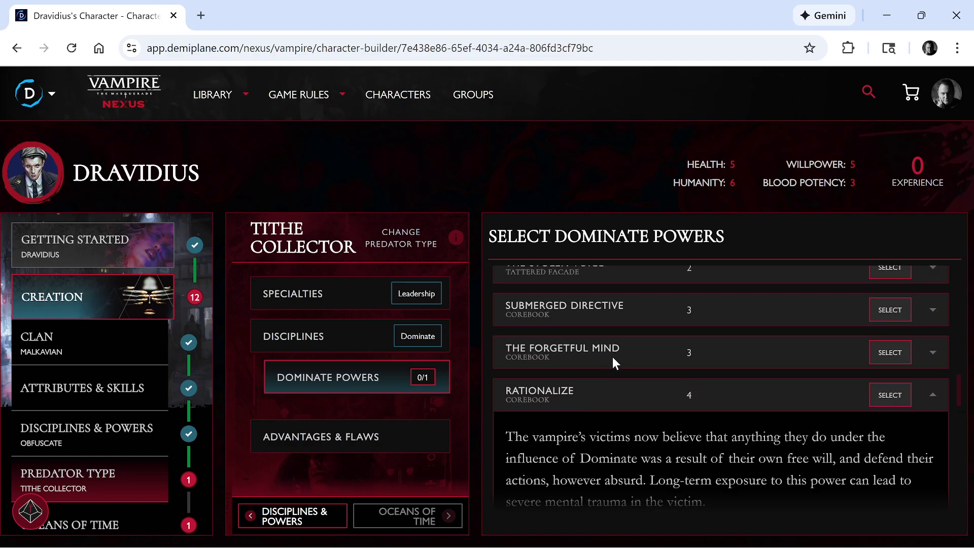
Review the level 3 Dominate power The Forgetful Mind and select it as the power granted by Tithe Collector.
scroll(613, 356, up, 2)
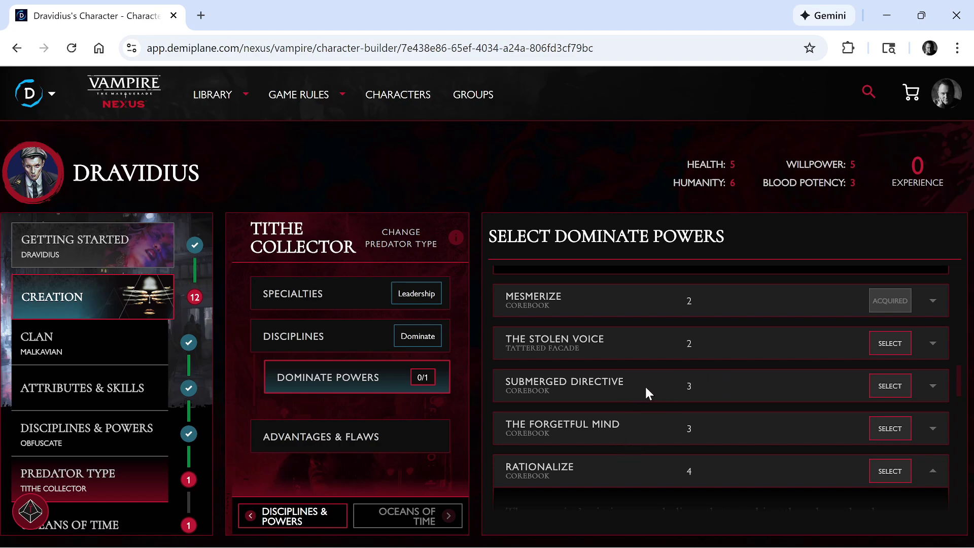
click(738, 435)
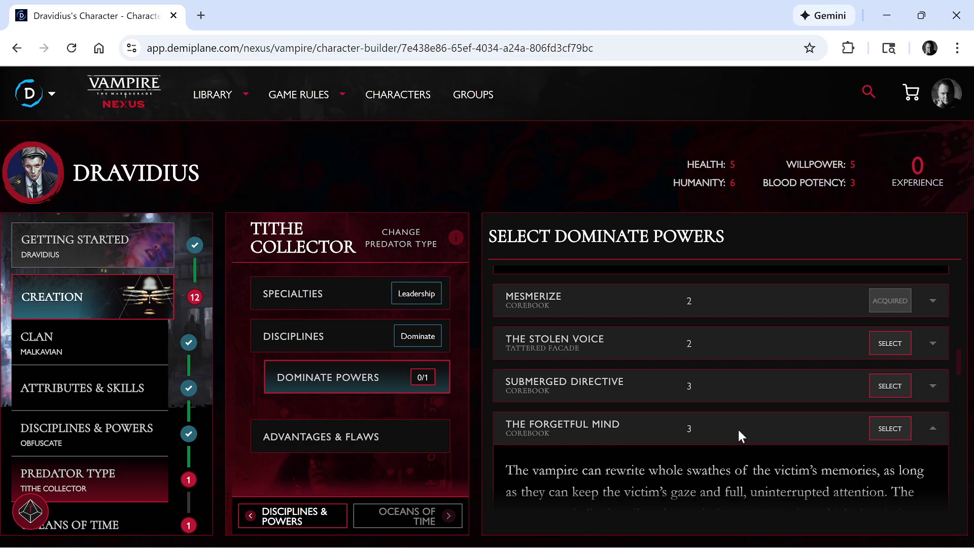
scroll(737, 427, down, 5)
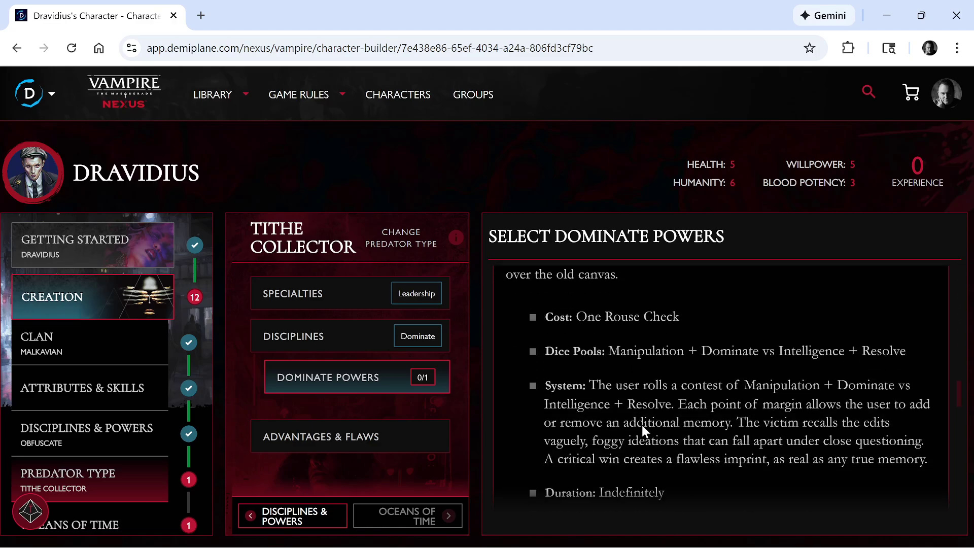
scroll(641, 422, up, 5)
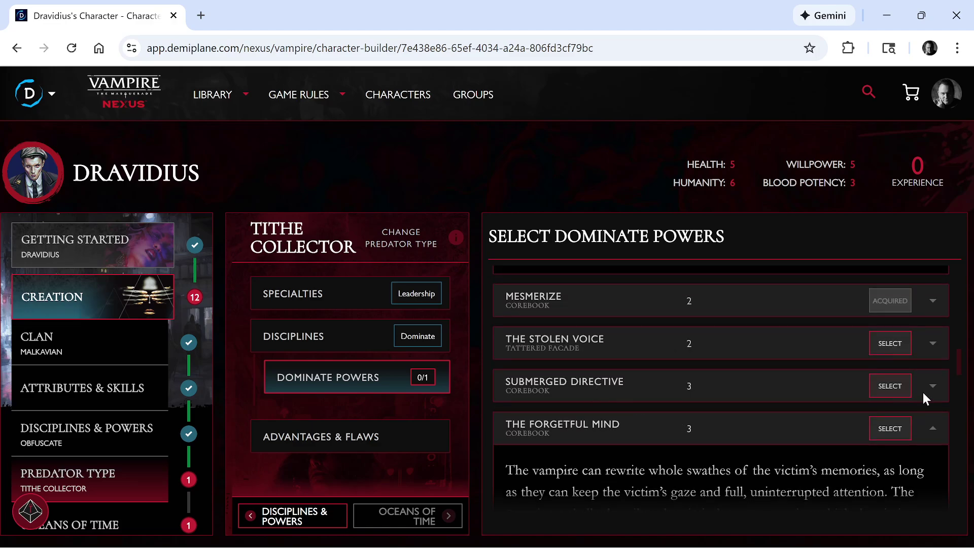
click(890, 424)
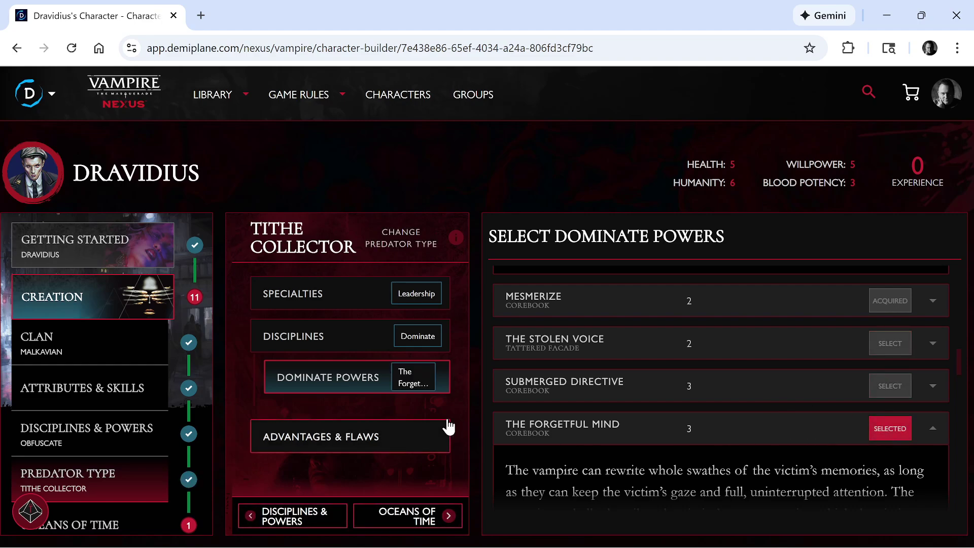
Review the Adversary flaw granted by Tithe Collector and proceed to the Oceans of Time stage.
click(381, 435)
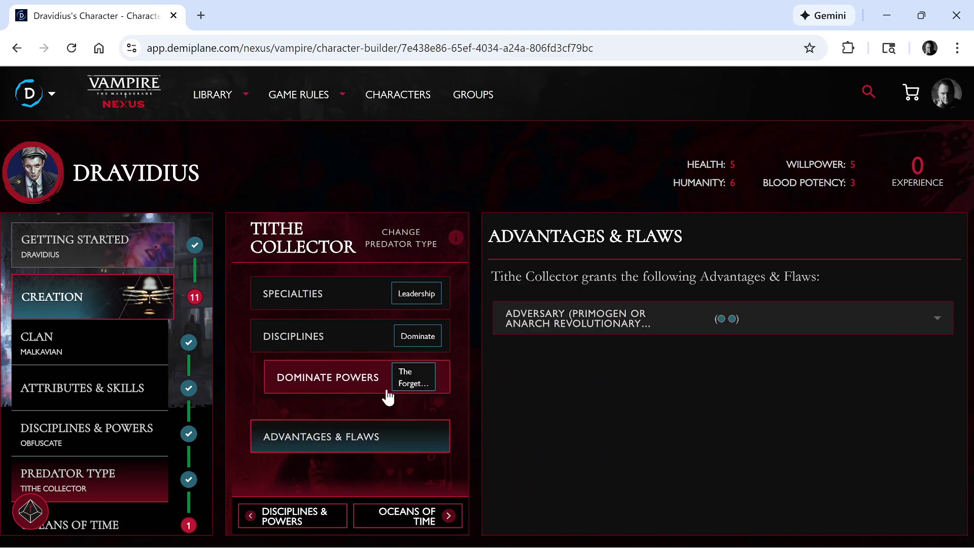
click(653, 324)
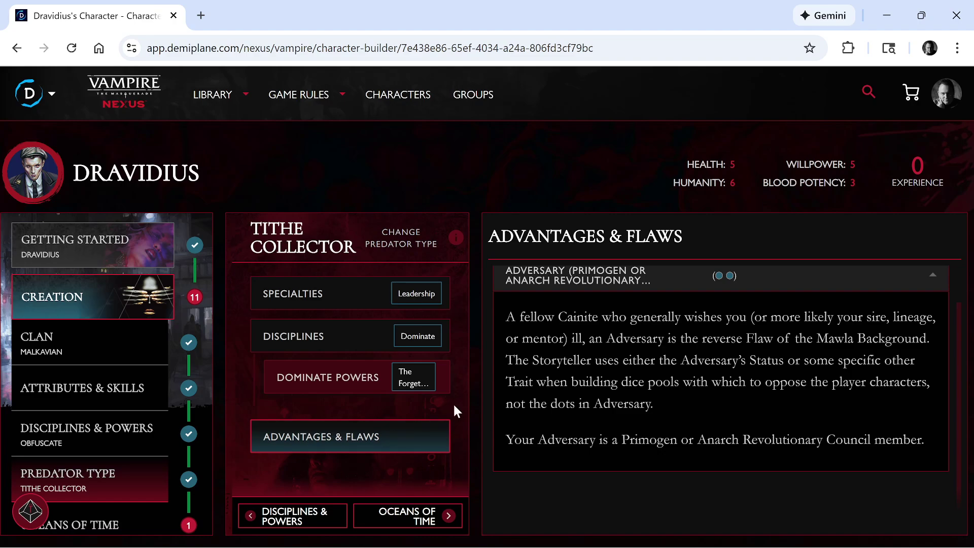
click(433, 528)
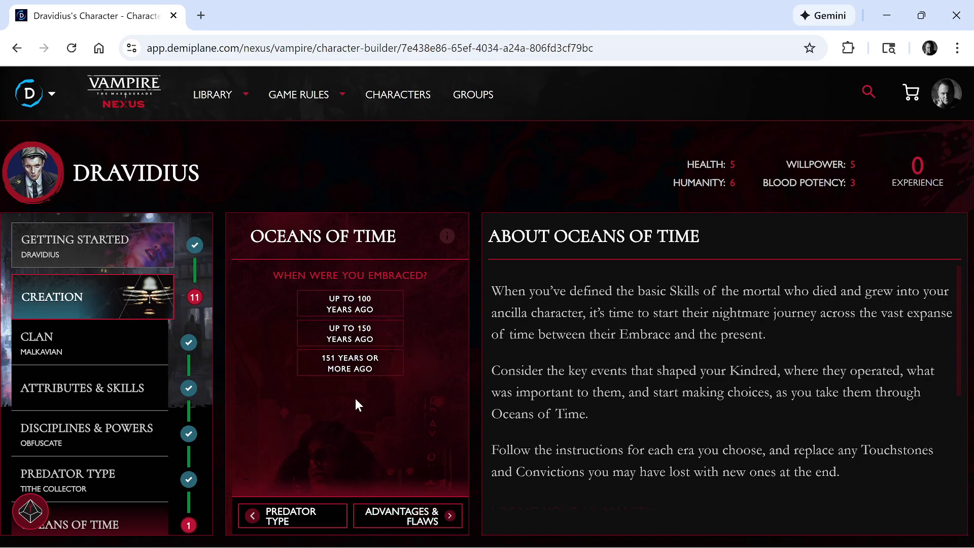
Set the Embrace period to Up to 100 Years Ago and check the era slots it provides.
click(378, 307)
scroll(386, 350, down, 1)
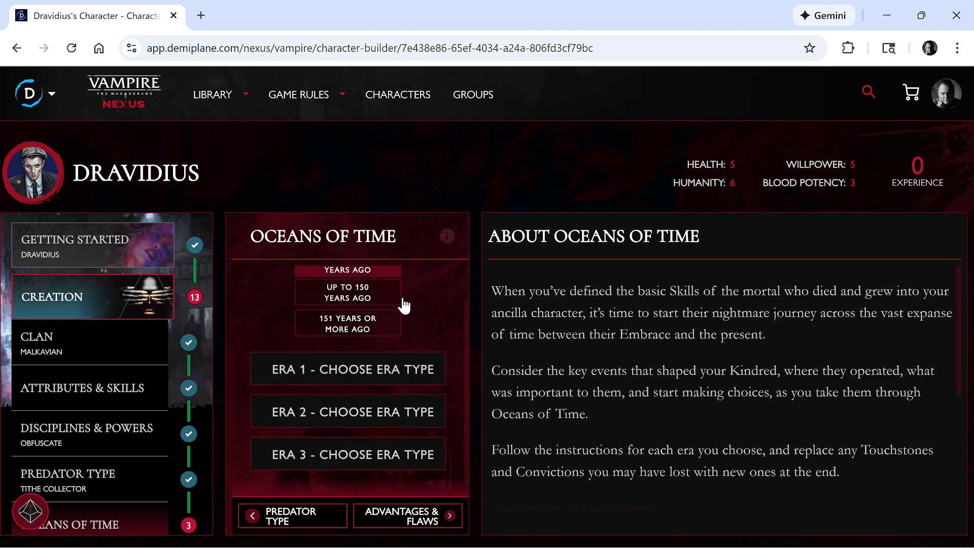
scroll(404, 306, up, 1)
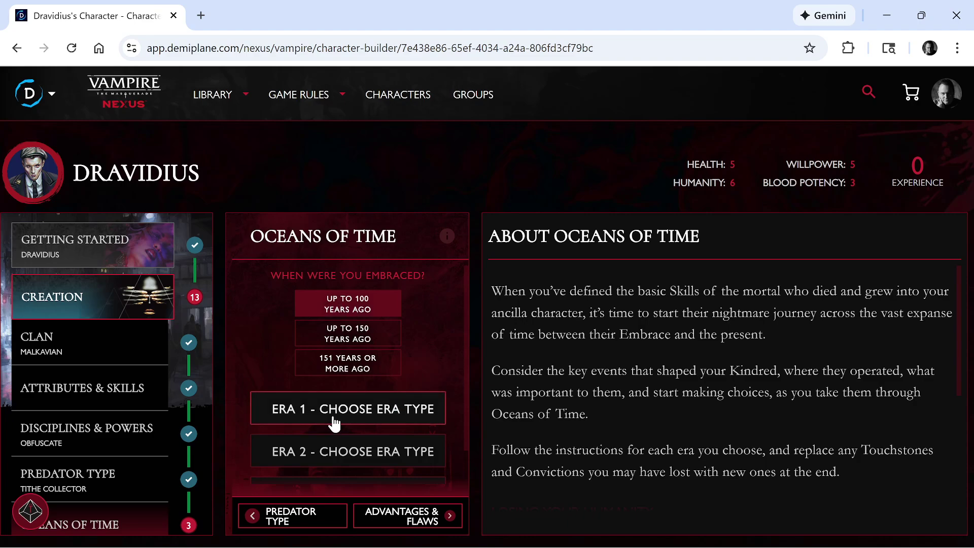
scroll(333, 435, down, 1)
scroll(341, 369, up, 1)
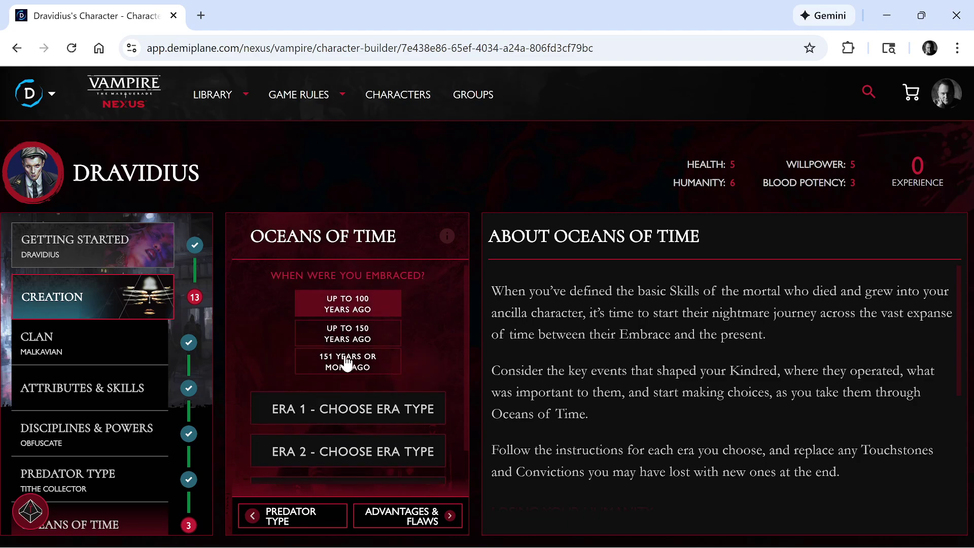
Try Up to 150 Years Ago and 151 Years or More Ago as the Embrace period, checking the humanity penalty and era slots of each.
click(347, 363)
scroll(339, 391, down, 2)
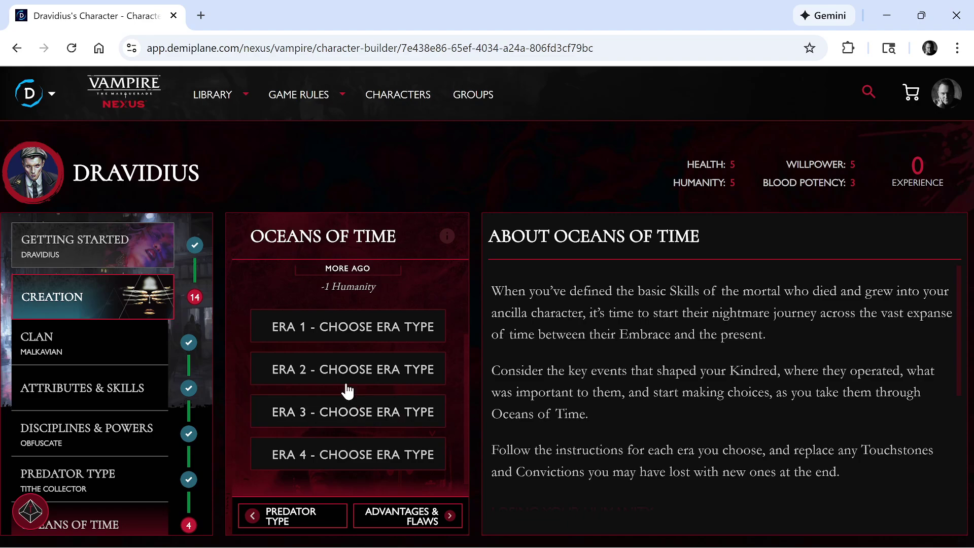
scroll(347, 391, up, 2)
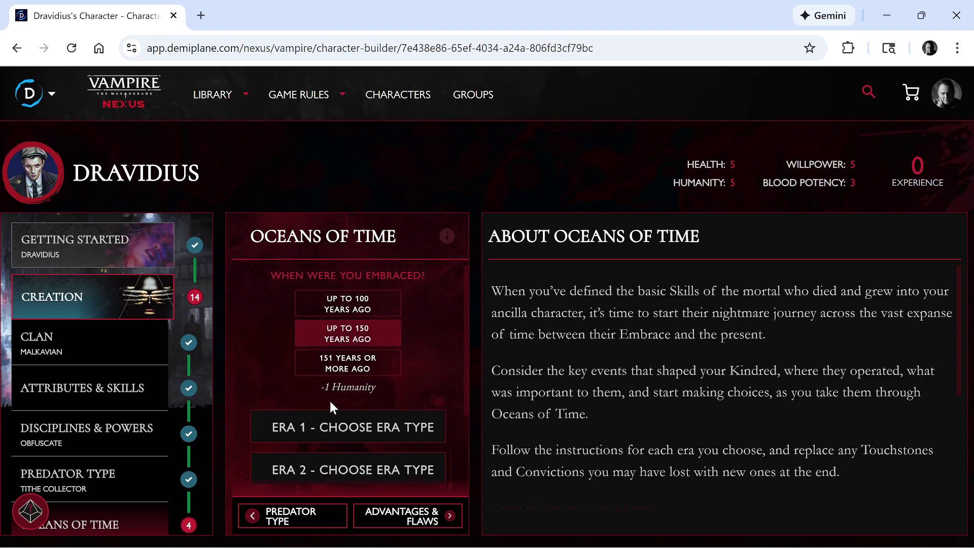
click(329, 364)
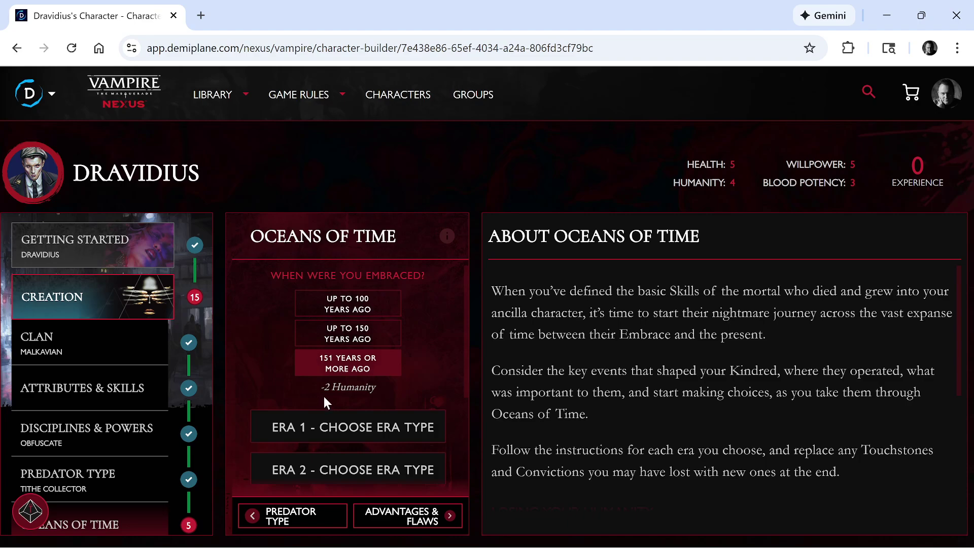
scroll(340, 390, down, 3)
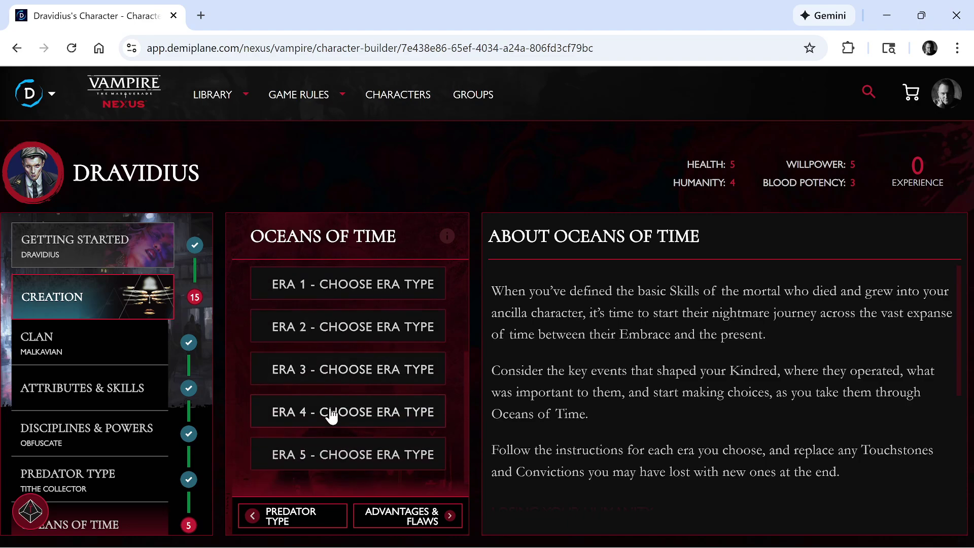
scroll(338, 429, up, 3)
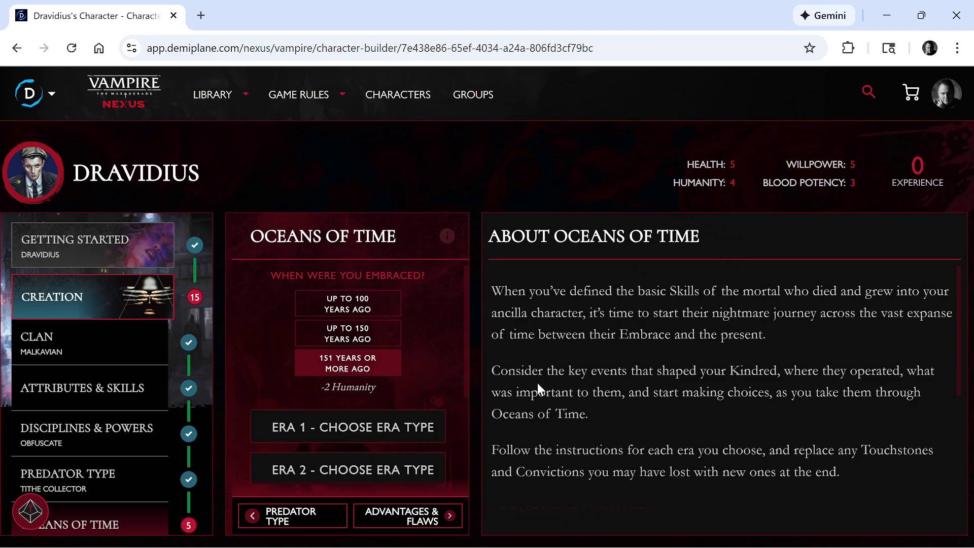
Compare the Embrace periods again by switching through Up to 150, Up to 100 and 151 Years or More Ago.
click(370, 335)
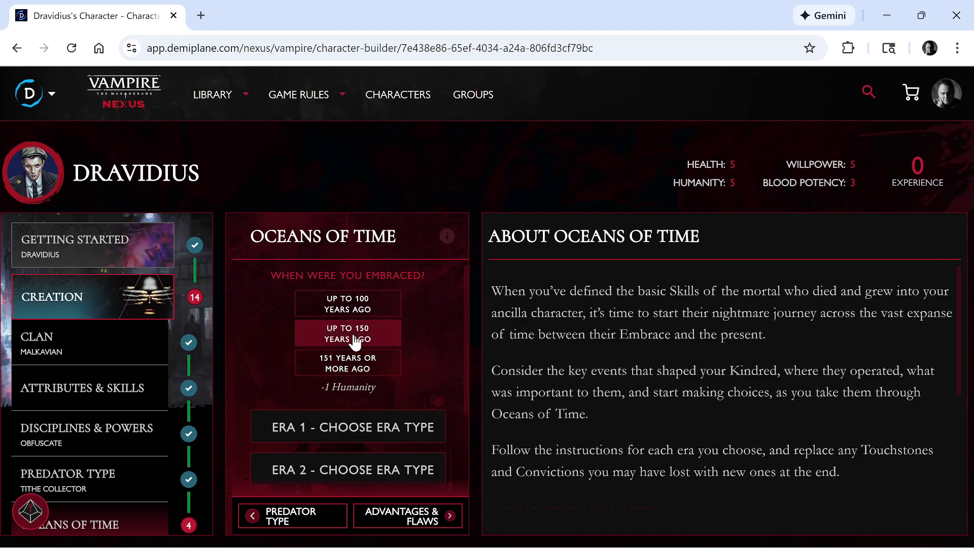
click(354, 309)
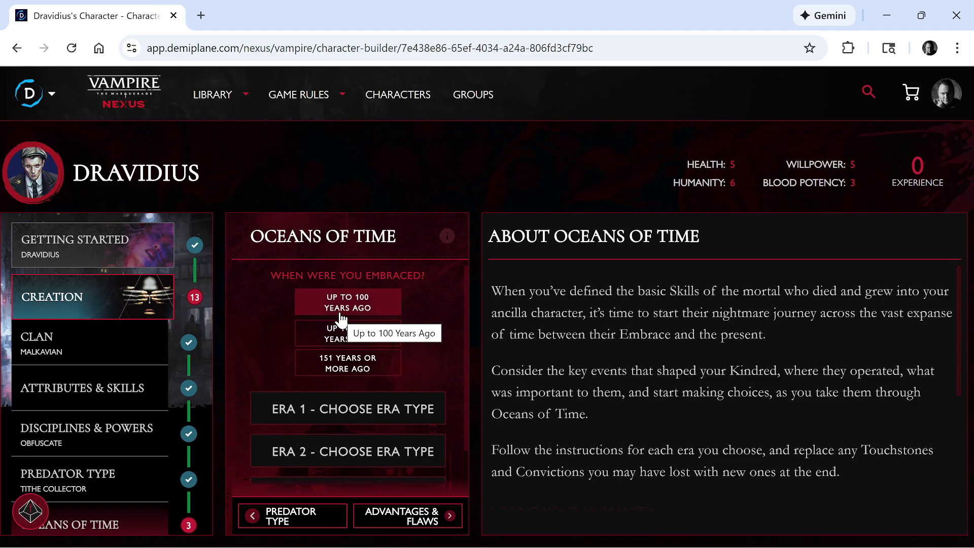
click(347, 371)
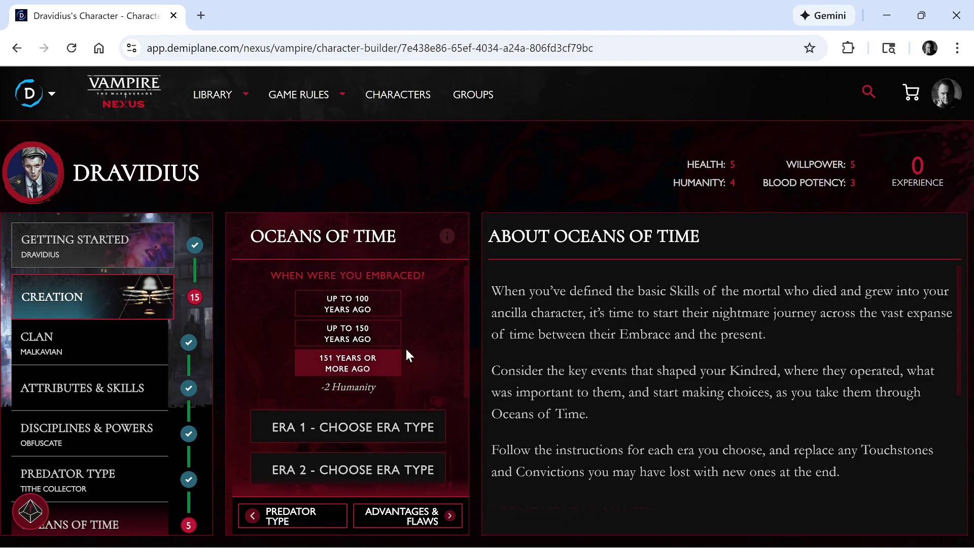
scroll(374, 426, down, 2)
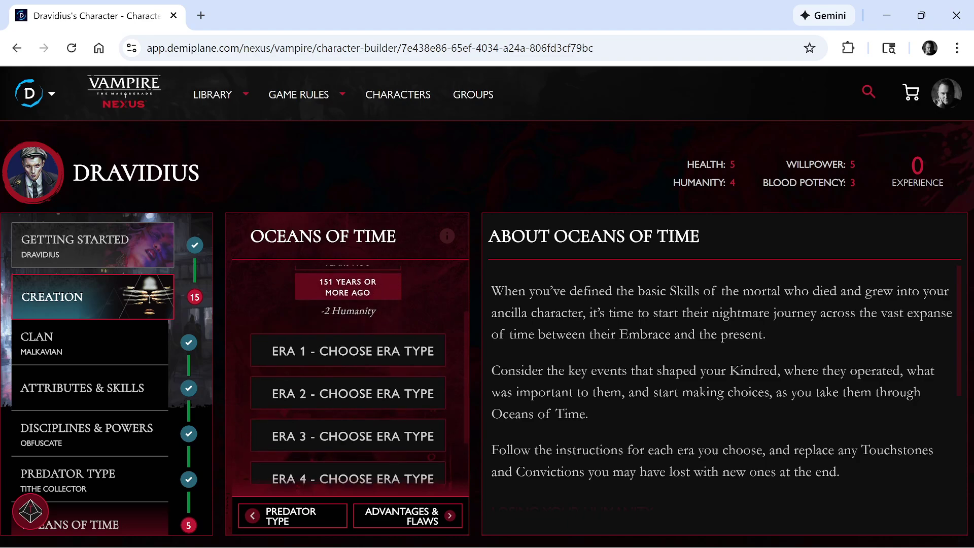
scroll(325, 361, up, 2)
Settle on Up to 100 Years Ago for the Embrace and open the Era 1 type choices to review all the options.
click(347, 303)
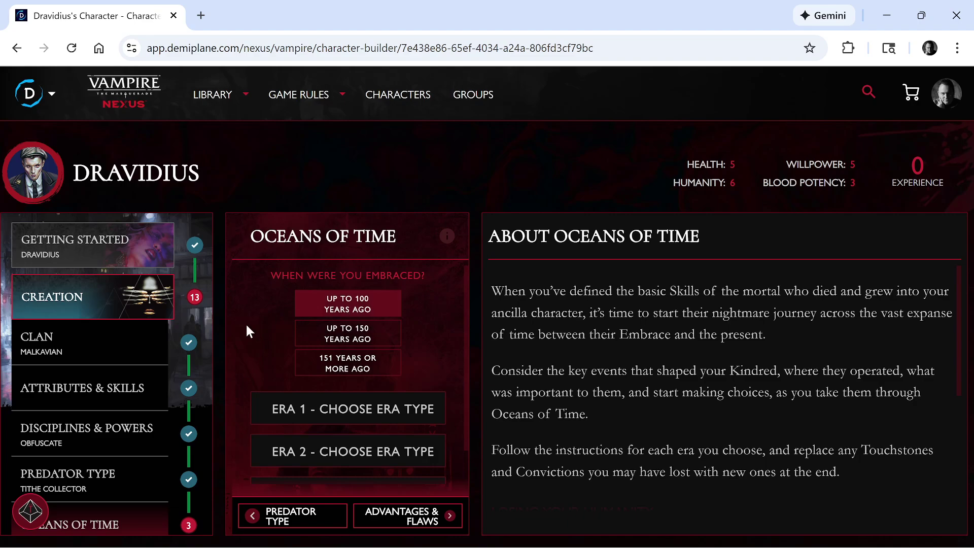
scroll(358, 409, down, 1)
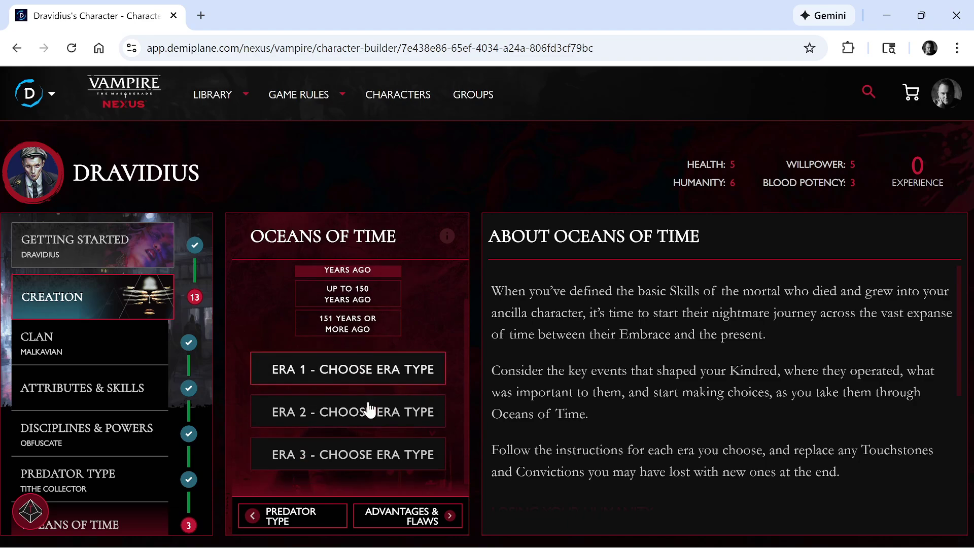
click(361, 366)
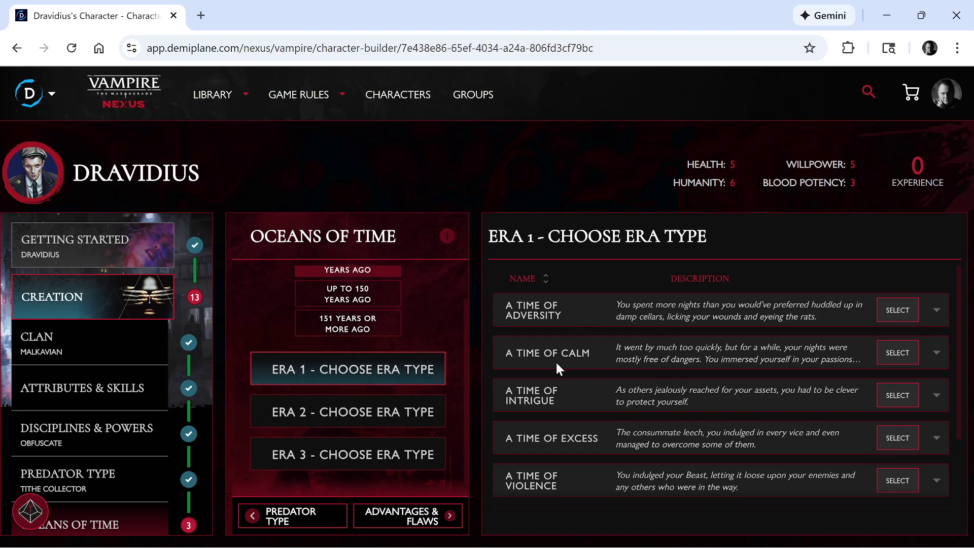
scroll(538, 454, down, 2)
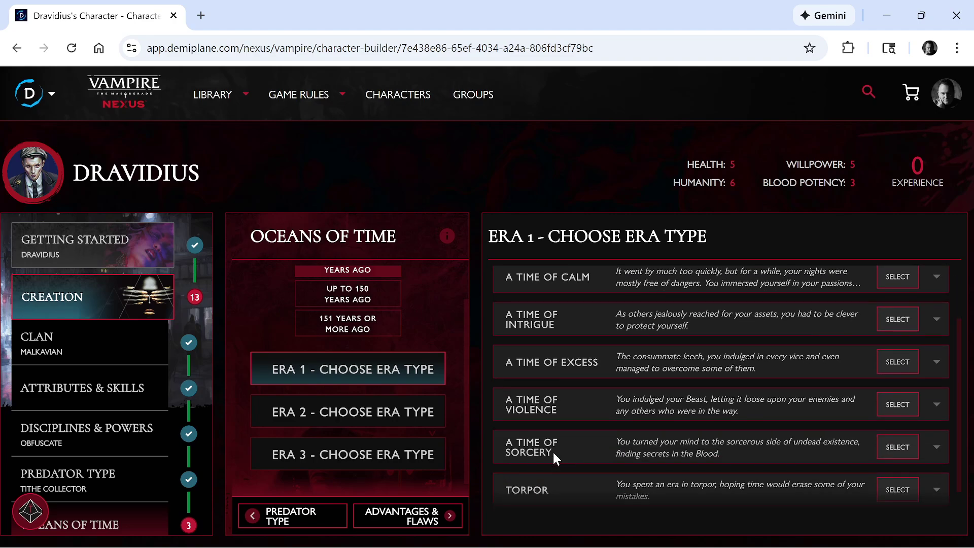
scroll(589, 446, down, 1)
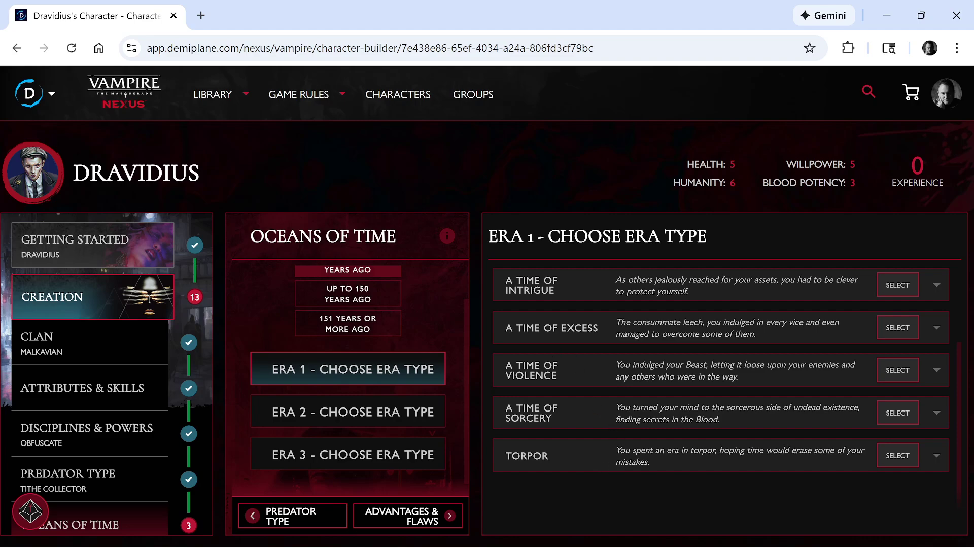
Read the full description of A Time of Adversity among the Era 1 types and collapse it again.
scroll(639, 371, up, 3)
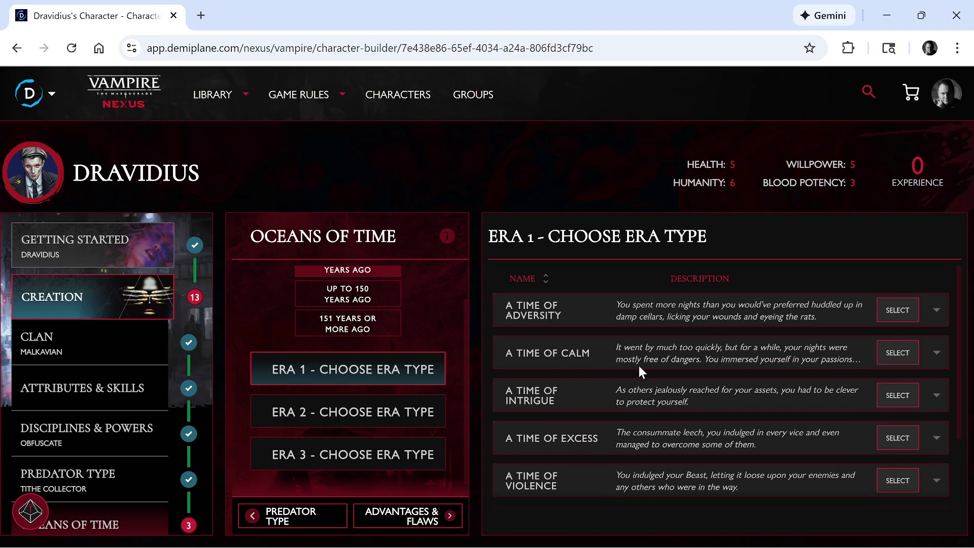
click(562, 309)
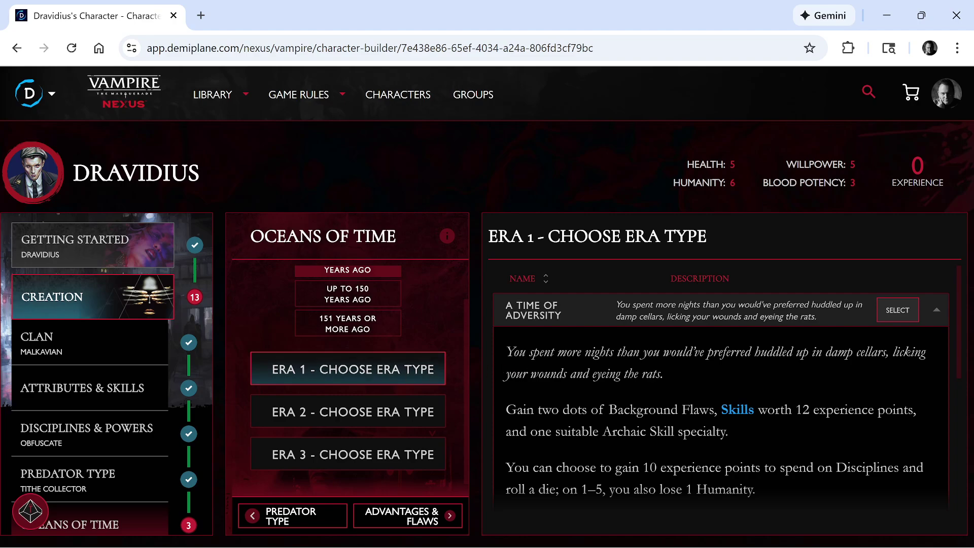
click(936, 309)
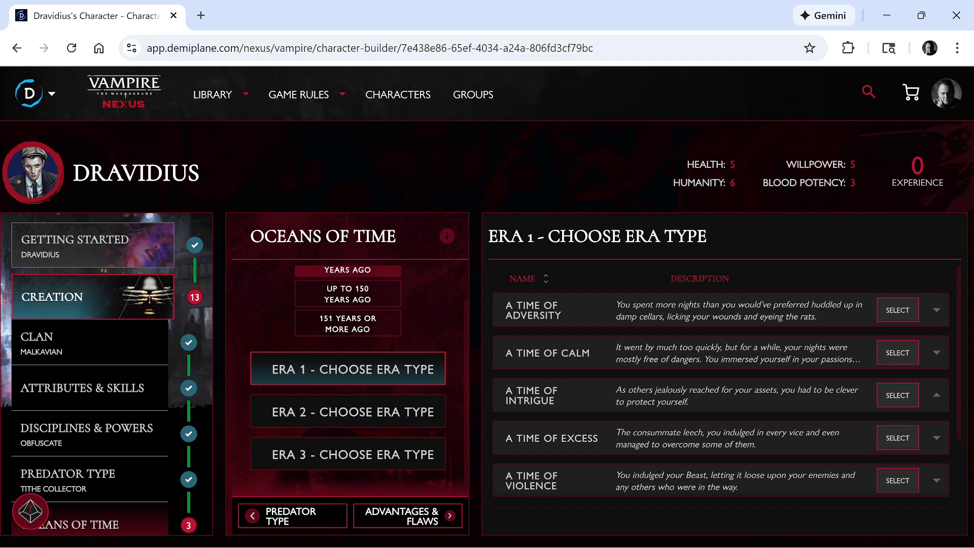
Review the details of A Time of Intrigue and choose it as the Era 1 type.
click(589, 391)
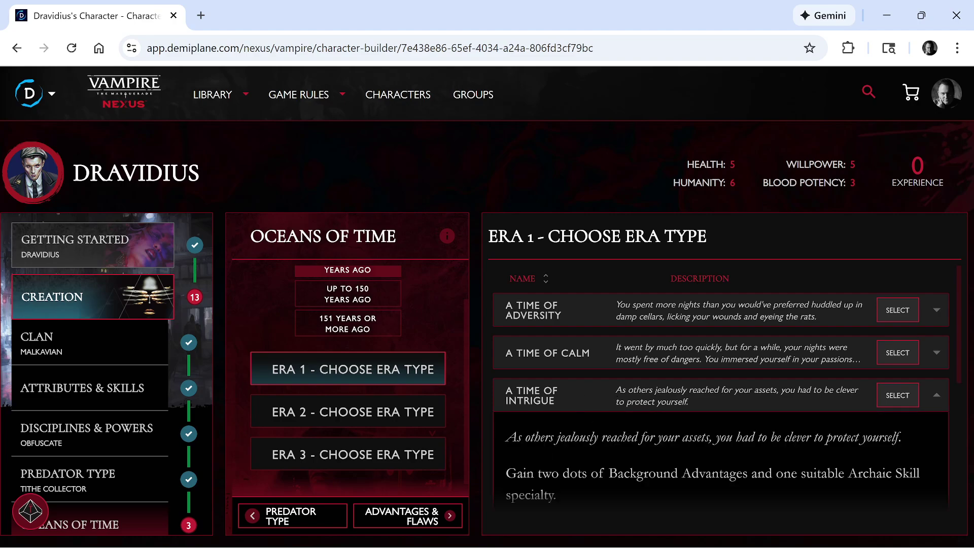
scroll(583, 386, down, 2)
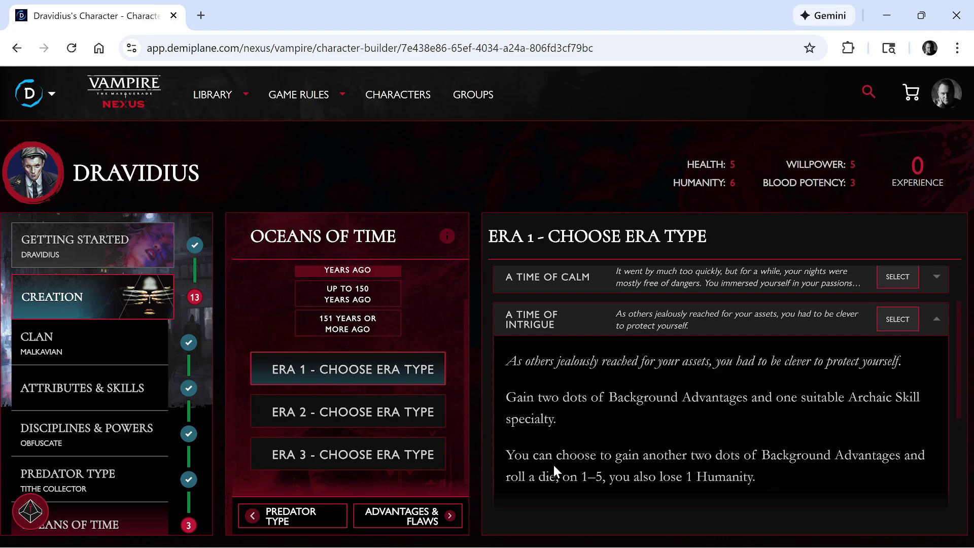
click(894, 324)
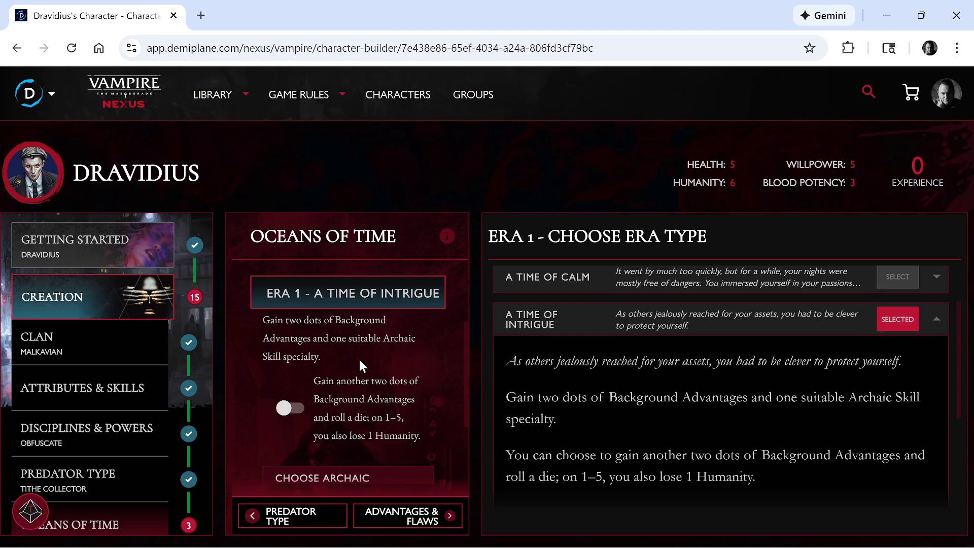
Take the two extra dots of Background Advantages for Era 1, roll its die and mark the result as Rolled 1-5.
click(285, 409)
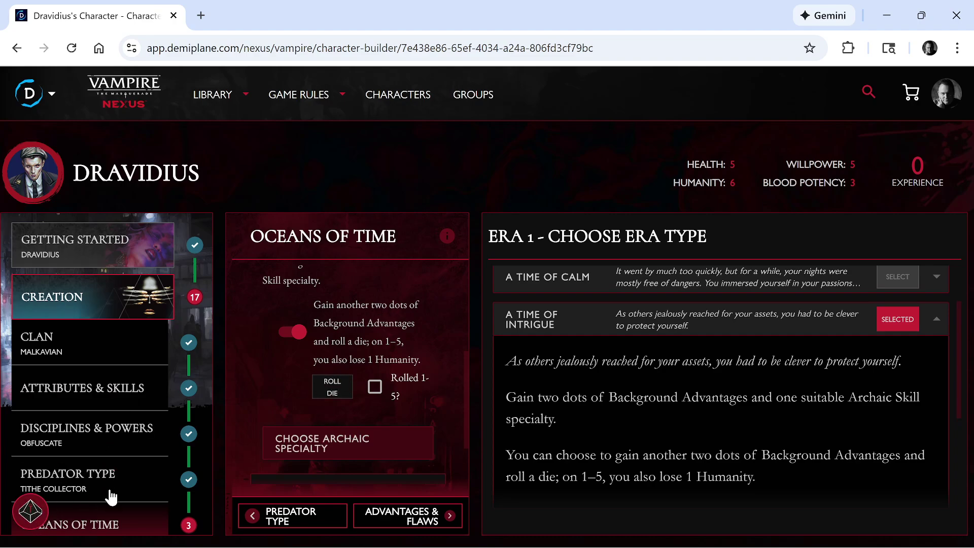
click(333, 387)
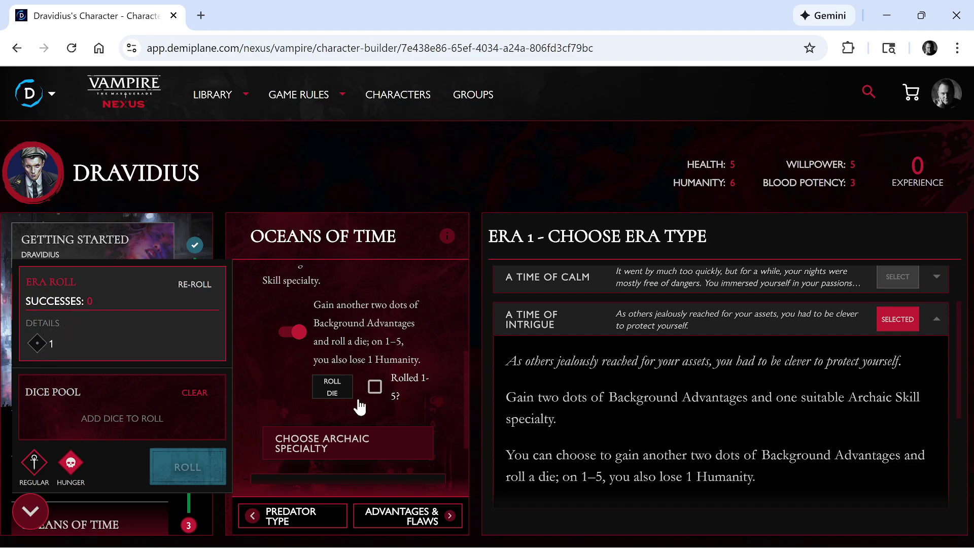
click(376, 388)
scroll(312, 391, down, 1)
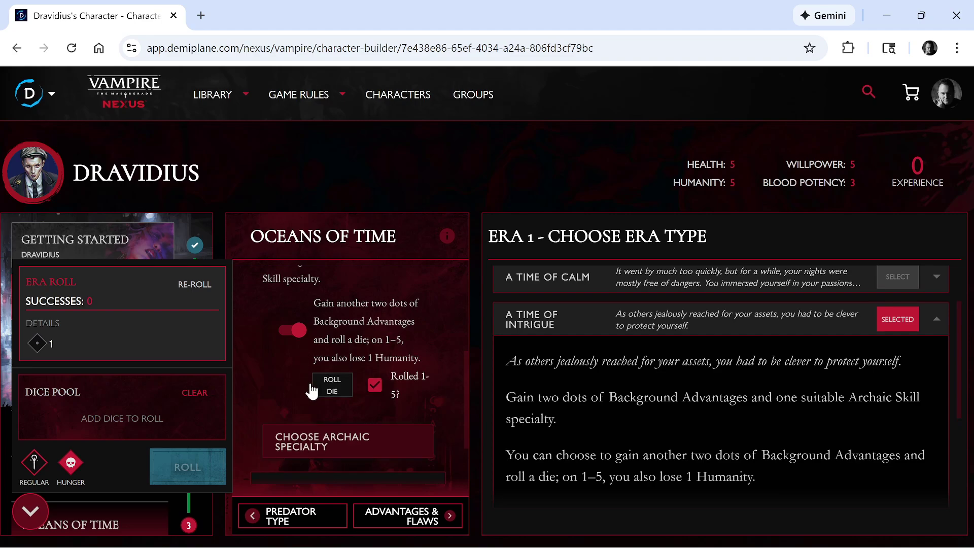
Set the Era 1 archaic specialty to Alchemy under the Academics skill.
scroll(311, 391, down, 2)
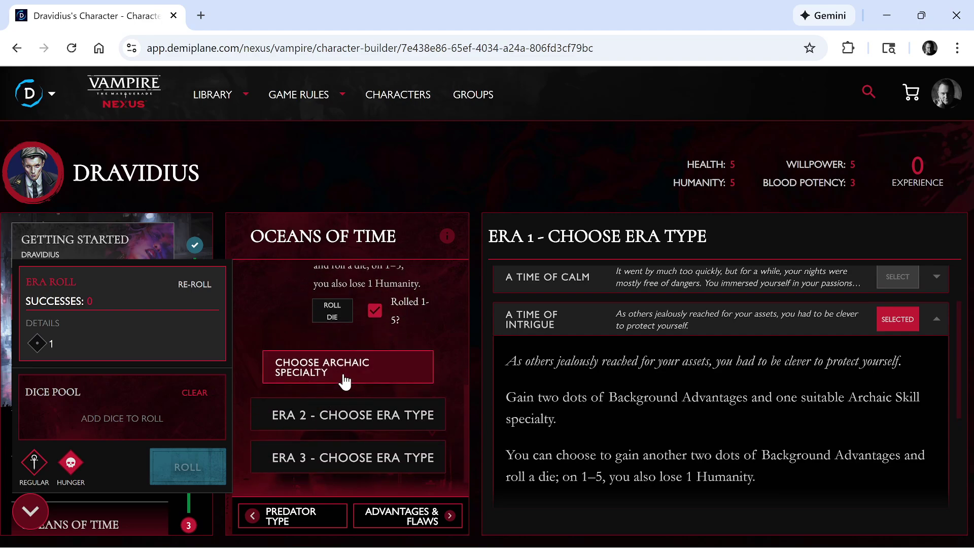
click(345, 377)
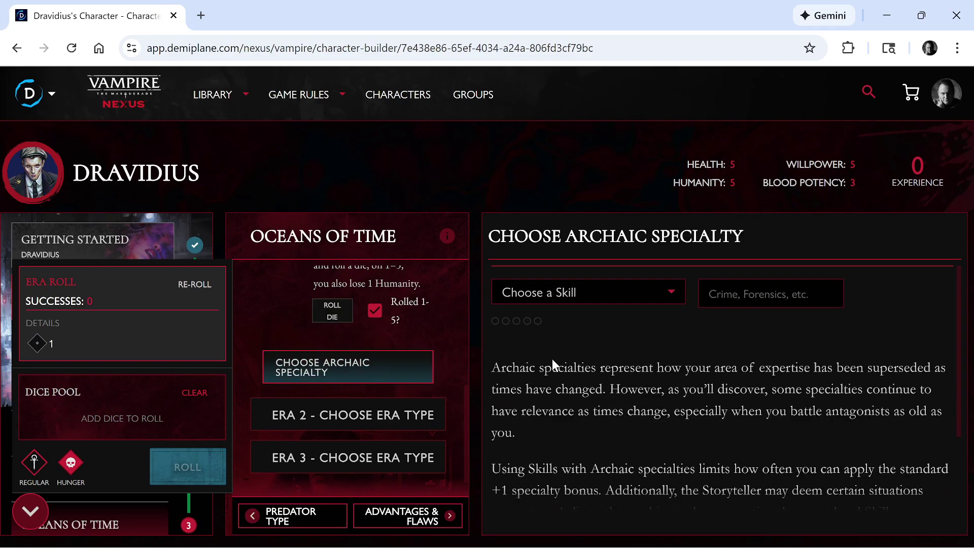
click(637, 298)
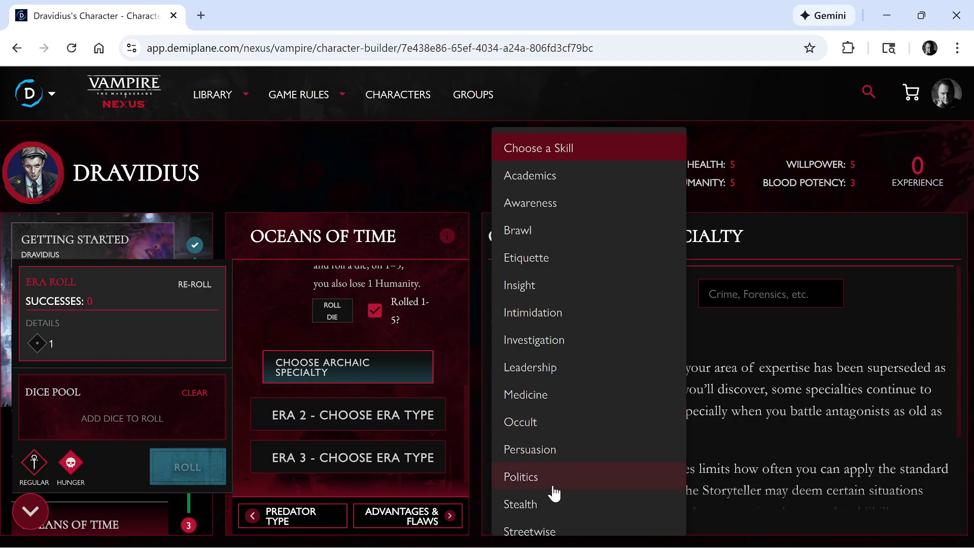
scroll(525, 484, down, 1)
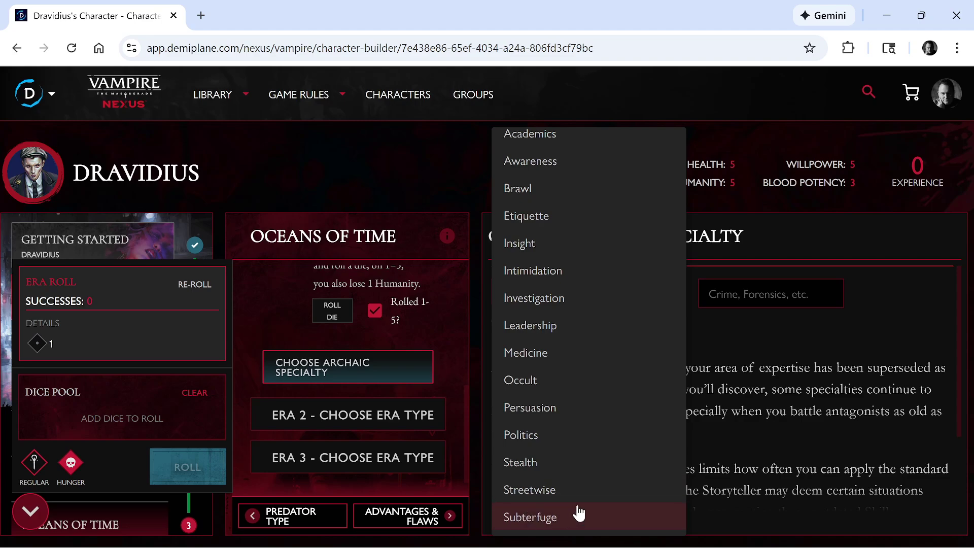
scroll(588, 406, up, 1)
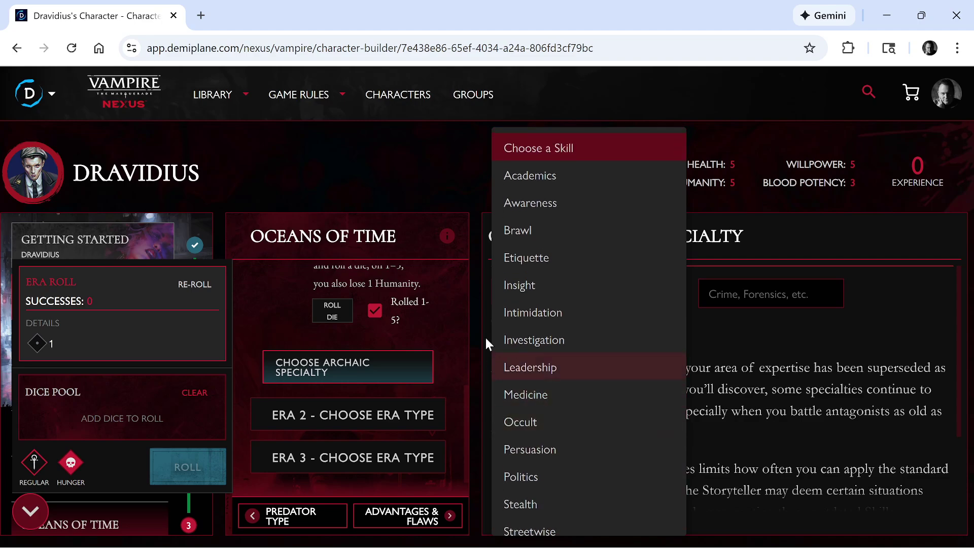
click(537, 178)
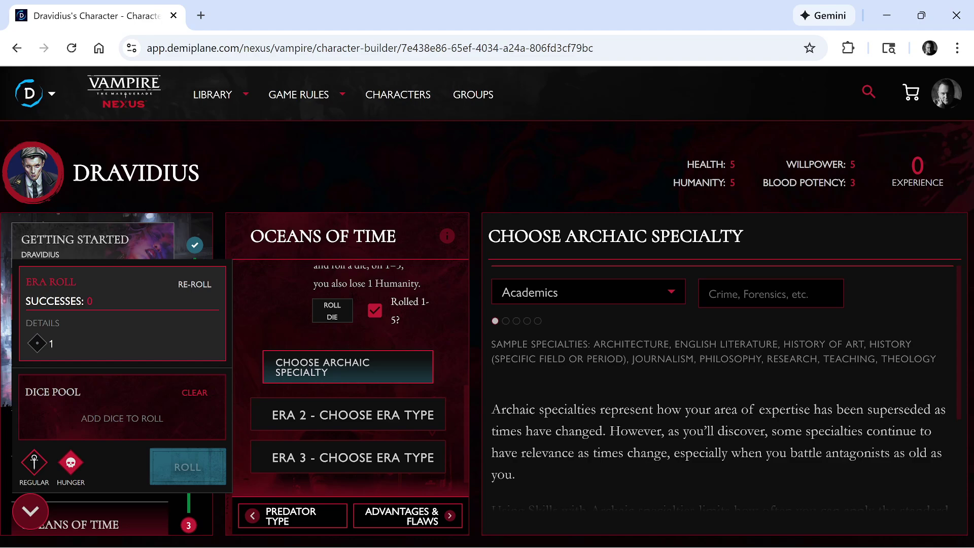
text(Alchemy)
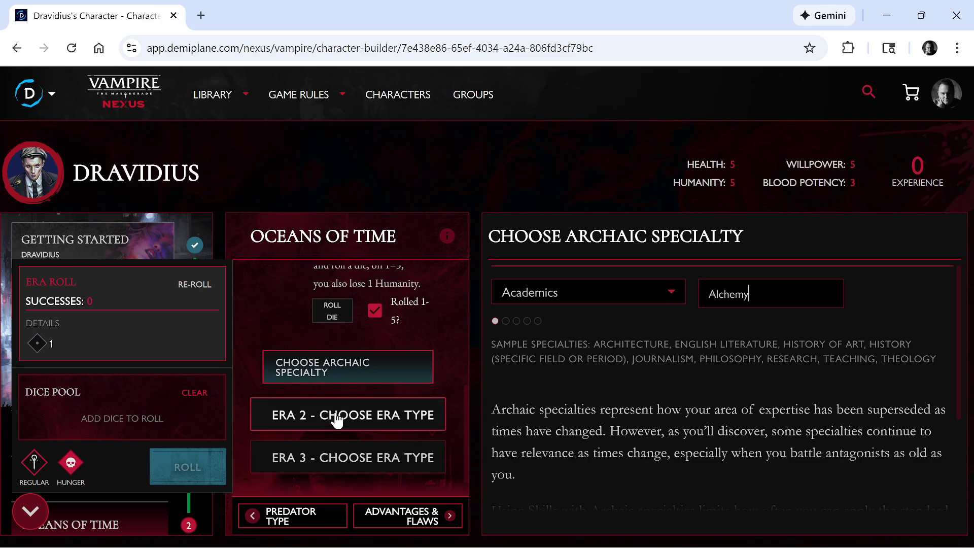
Review the details of A Time of Excess and choose it as the Era 2 type.
click(428, 424)
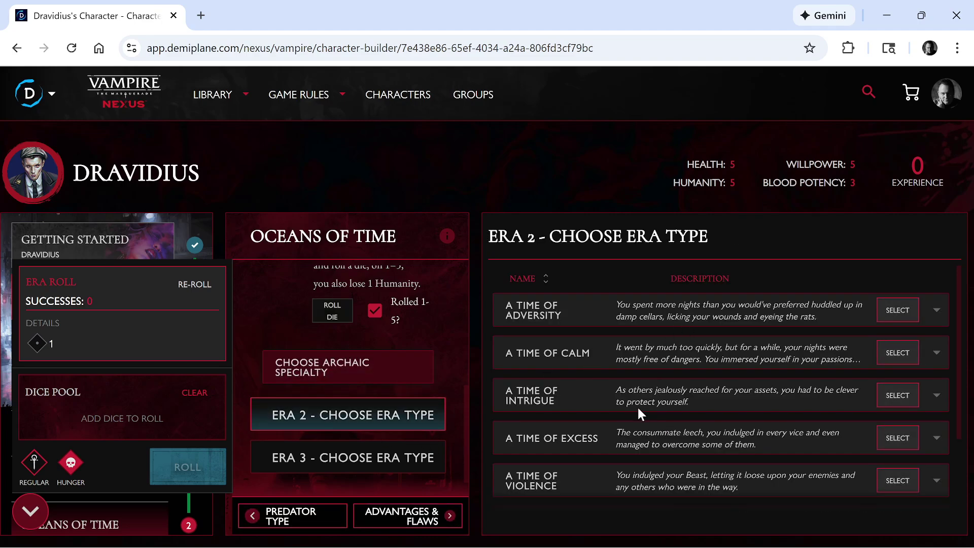
click(539, 424)
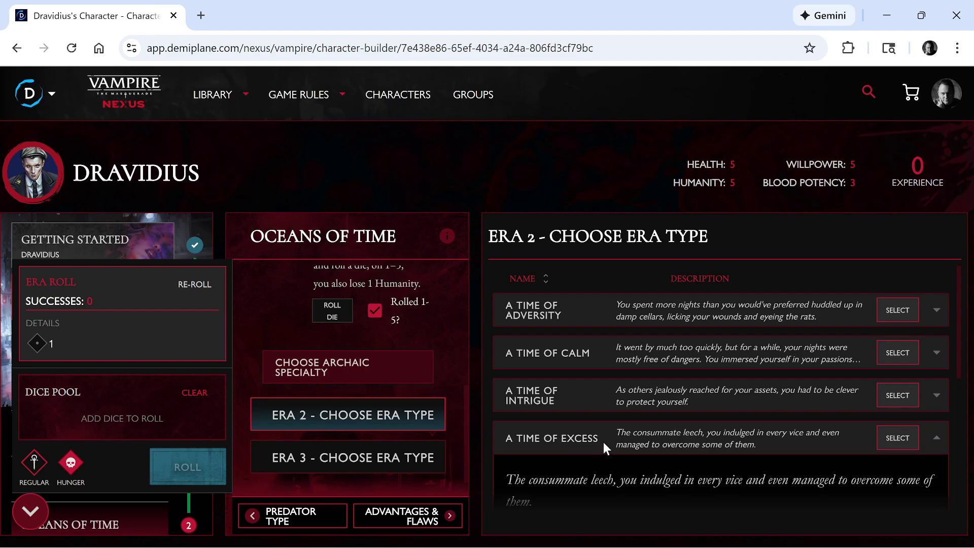
scroll(604, 440, down, 3)
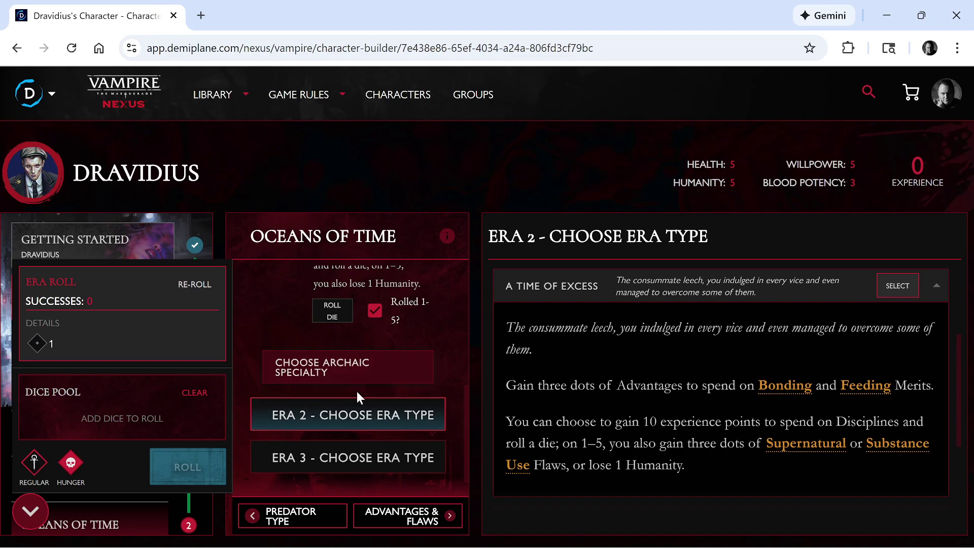
click(897, 286)
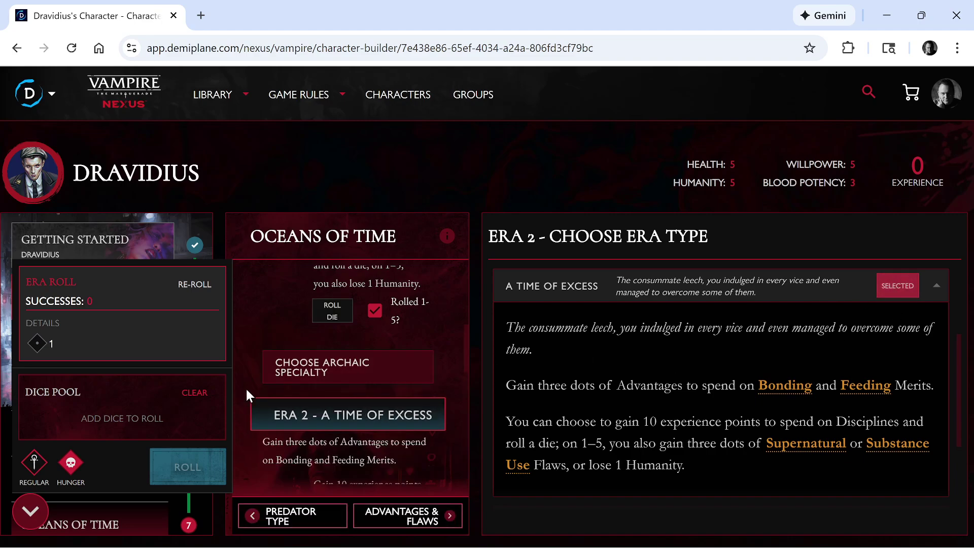
Take the 10 experience points for Disciplines in Era 2, roll the era die and mark the result as Rolled 1-5.
scroll(377, 442, down, 2)
scroll(377, 443, down, 1)
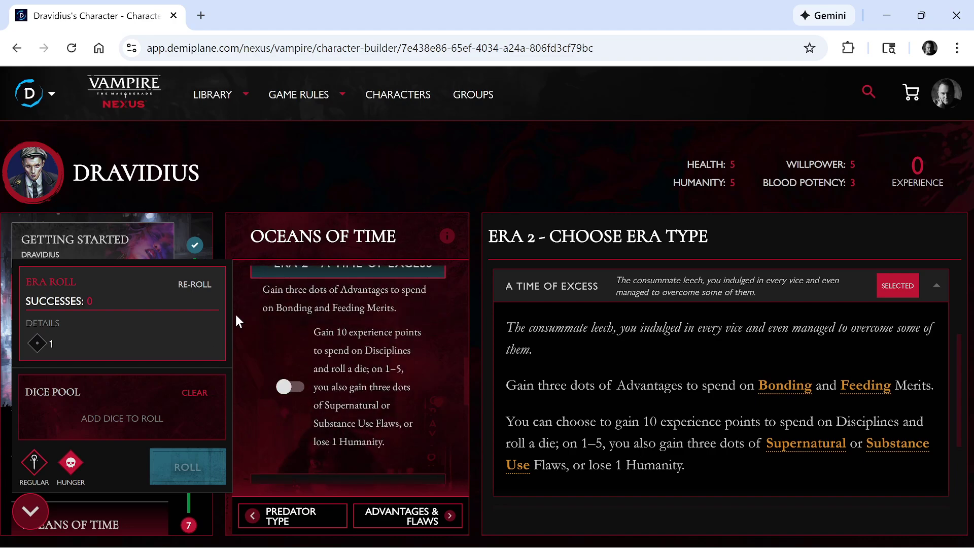
click(287, 389)
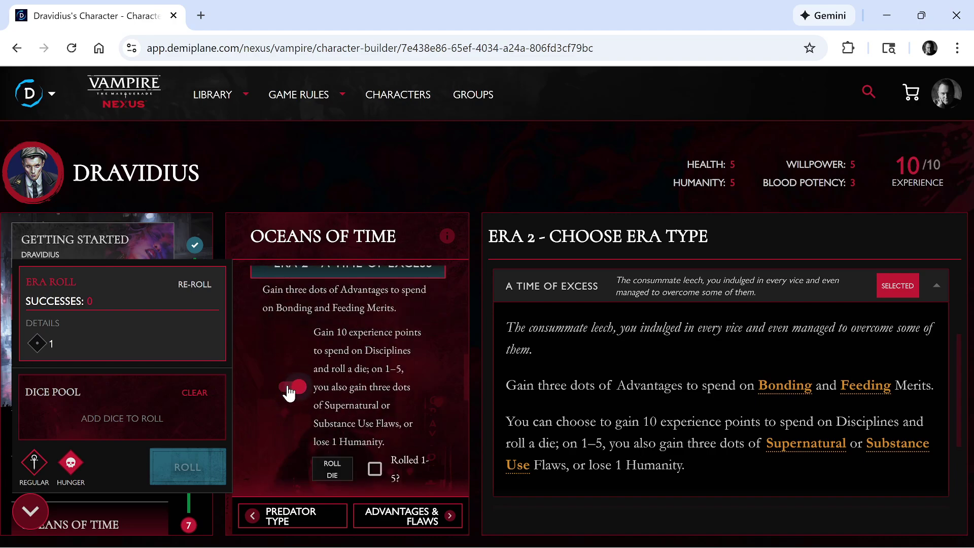
click(327, 469)
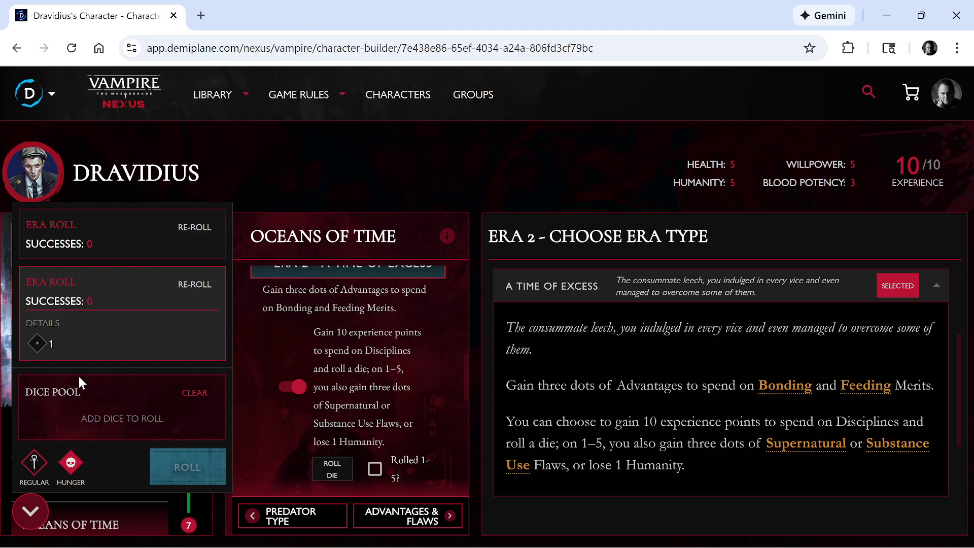
click(374, 468)
click(331, 469)
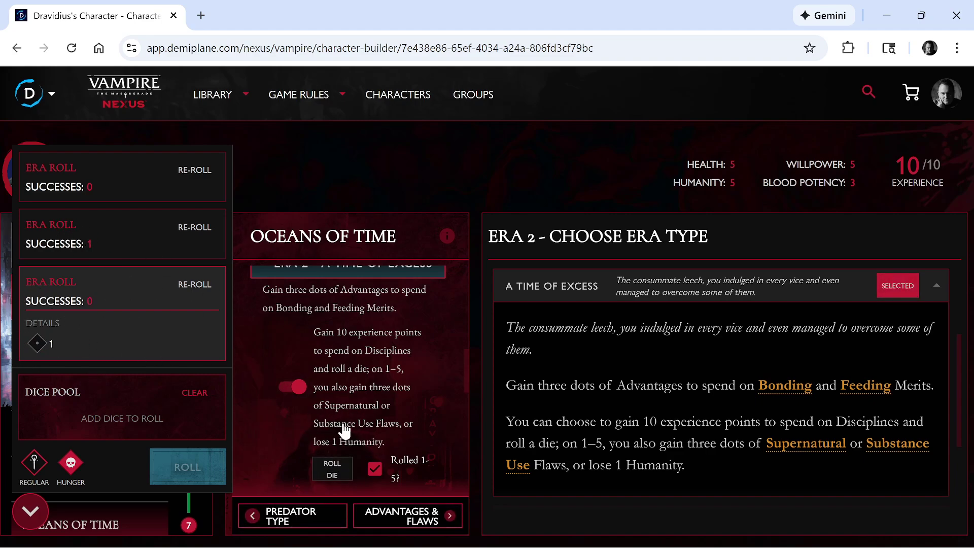
Compare 3 Flaw Dots with Lose 1 Humanity as the Era 2 penalty and settle on 3 Flaw Dots.
scroll(341, 428, down, 2)
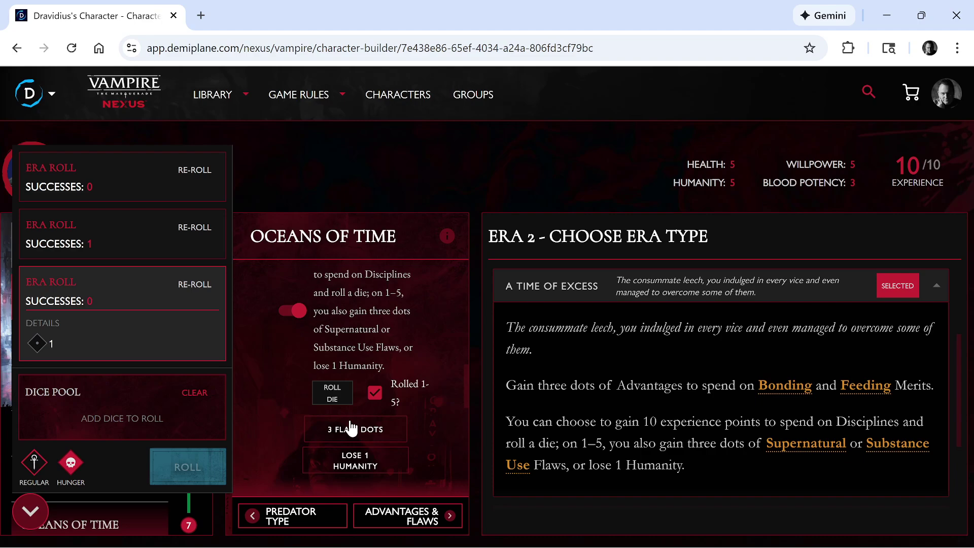
click(320, 430)
scroll(370, 427, down, 2)
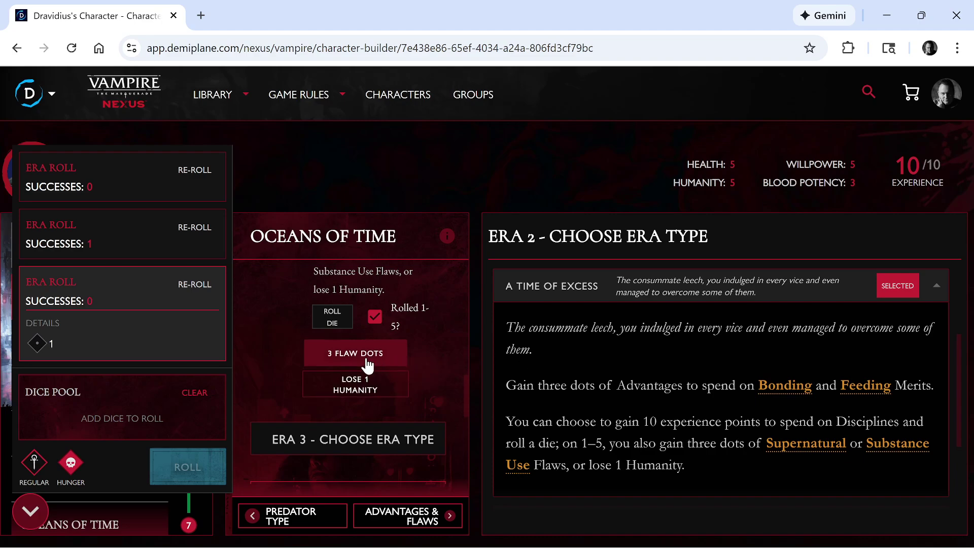
click(343, 393)
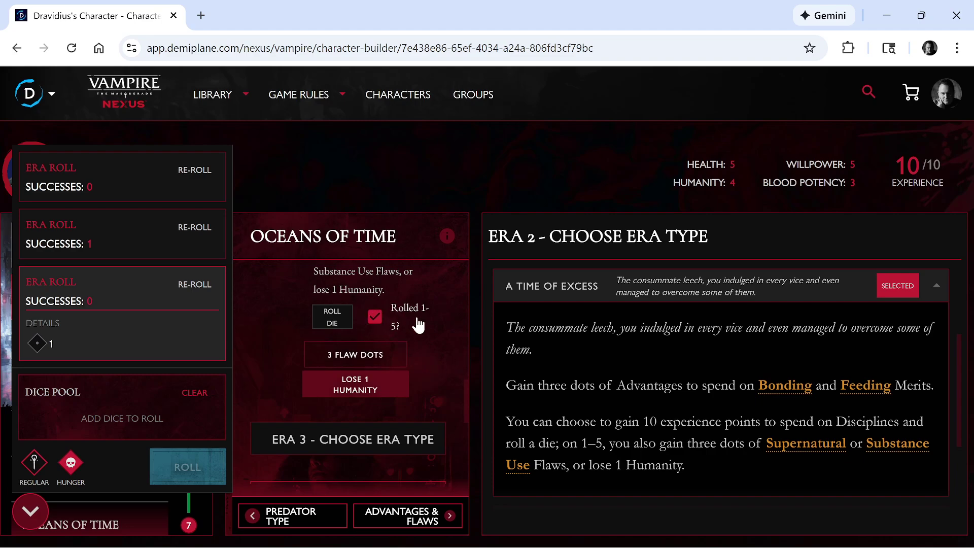
scroll(446, 365, up, 4)
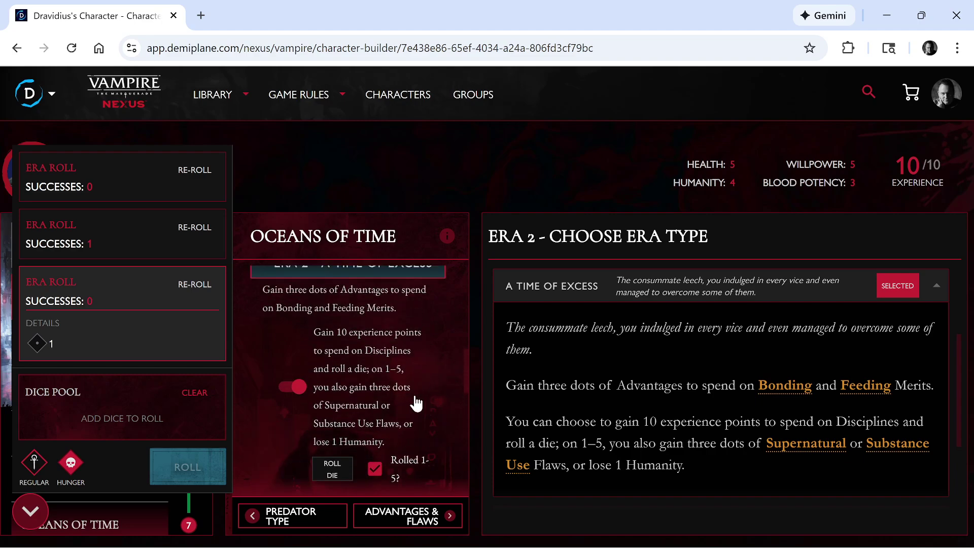
scroll(384, 415, down, 2)
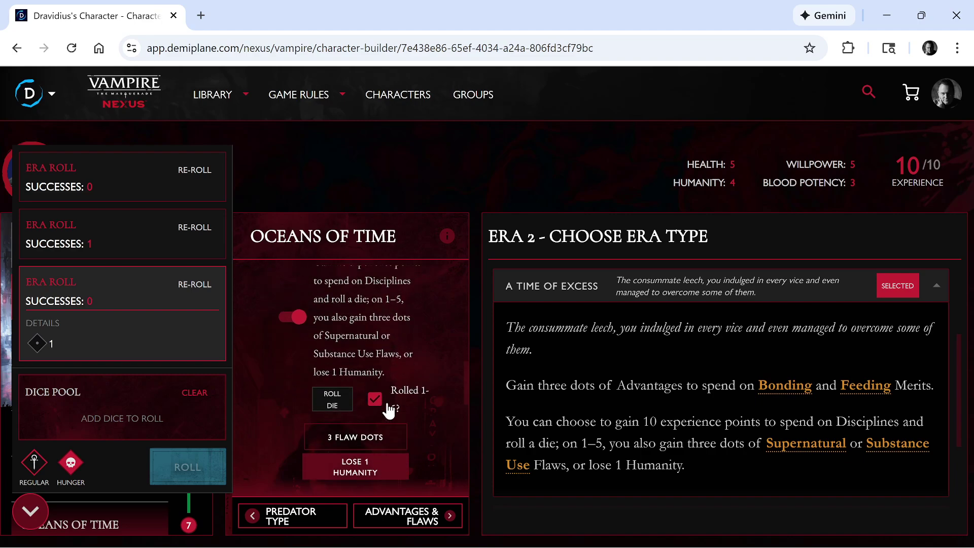
click(350, 435)
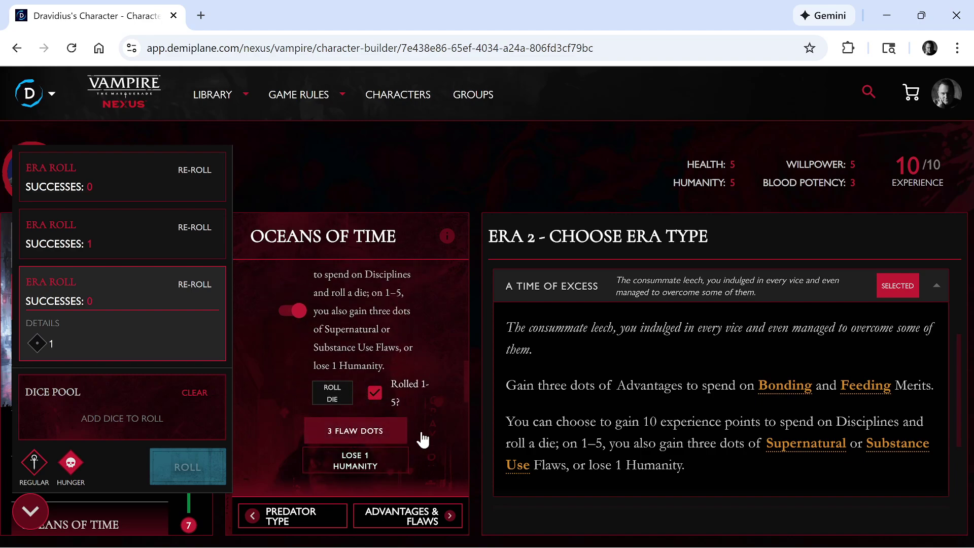
Review the details of Torpor and choose it as the Era 3 type.
scroll(431, 381, down, 2)
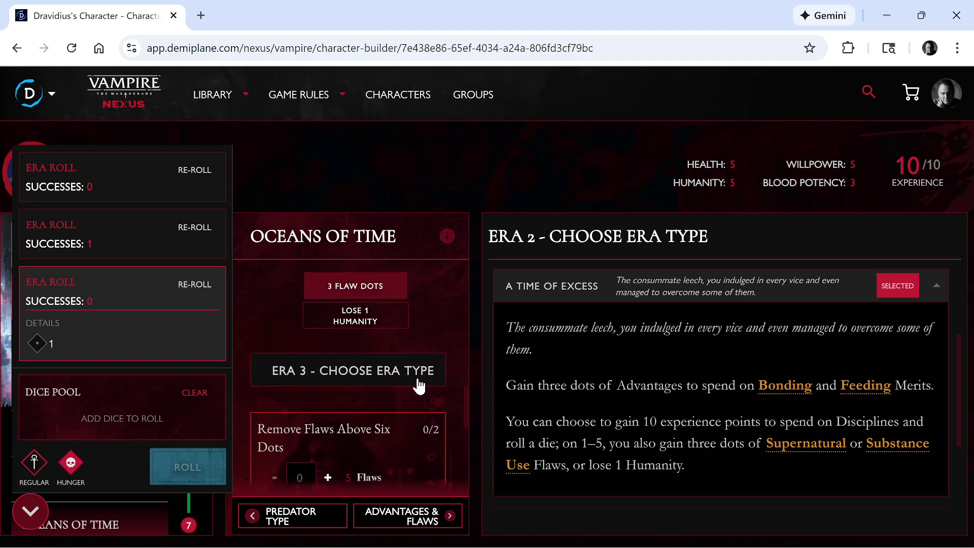
click(364, 365)
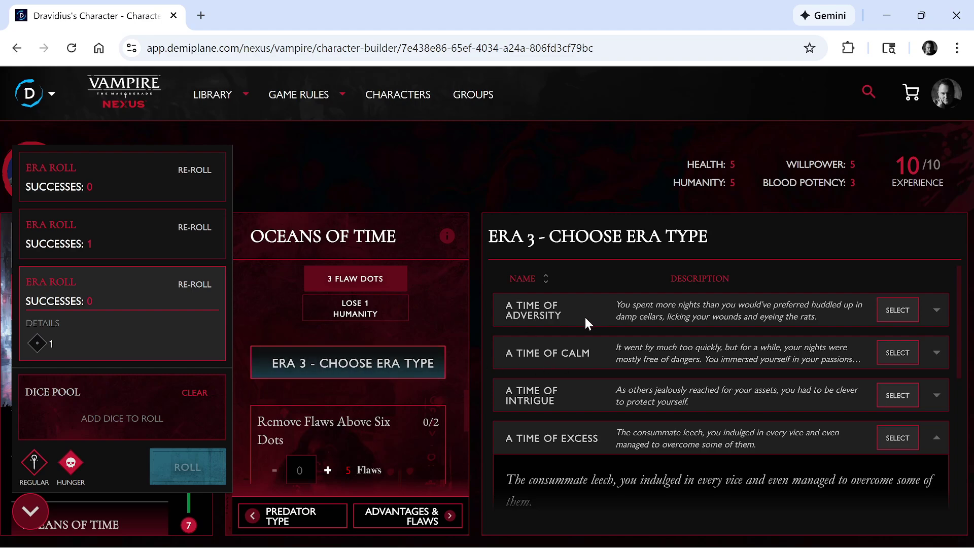
scroll(580, 377, down, 5)
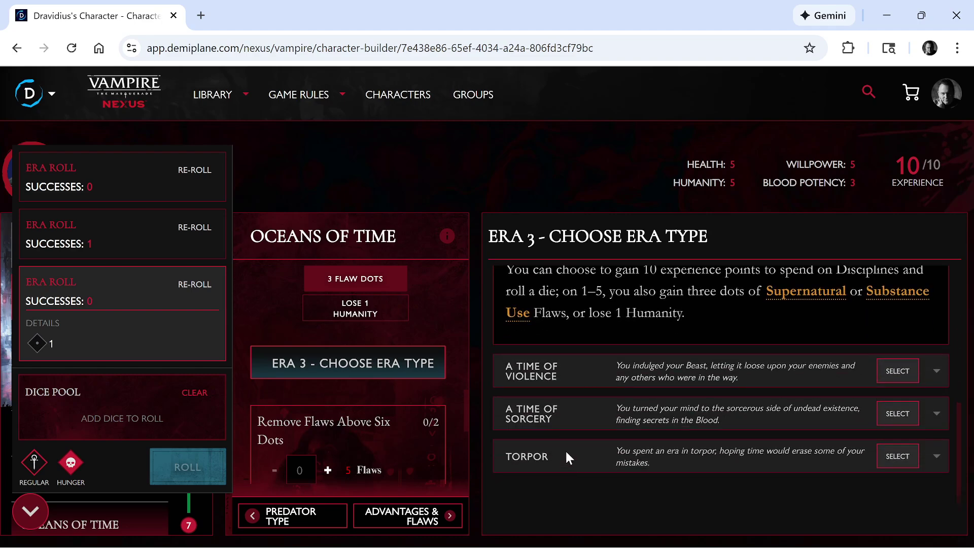
click(564, 452)
scroll(671, 480, down, 2)
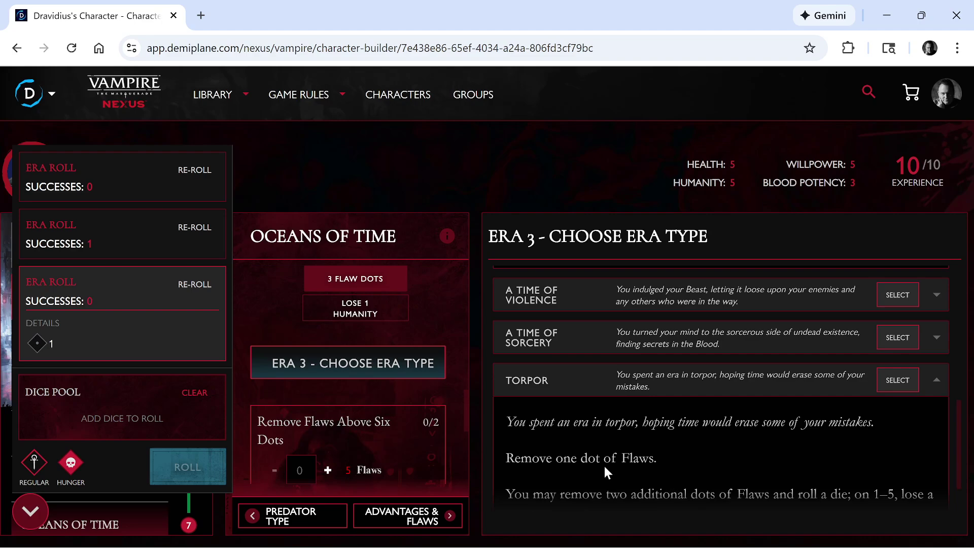
scroll(567, 492, down, 2)
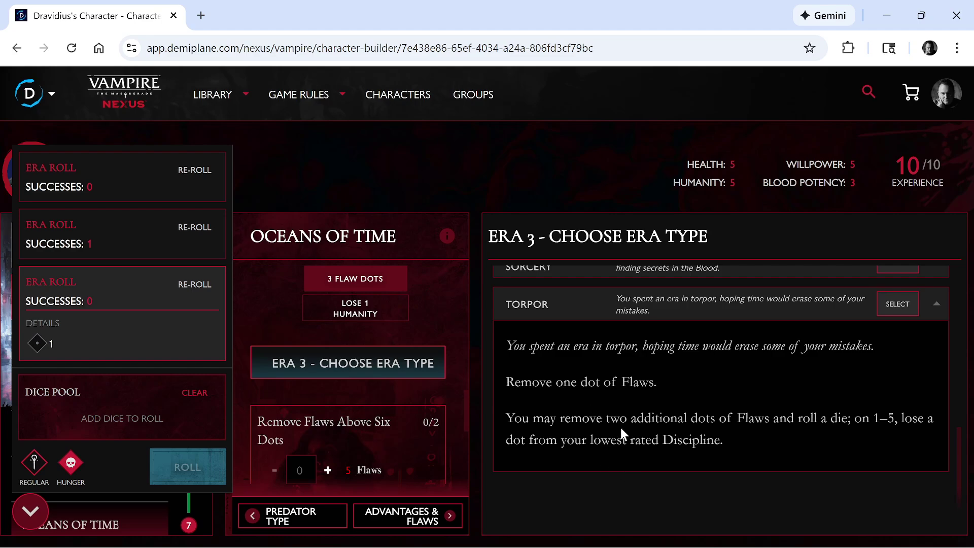
click(880, 310)
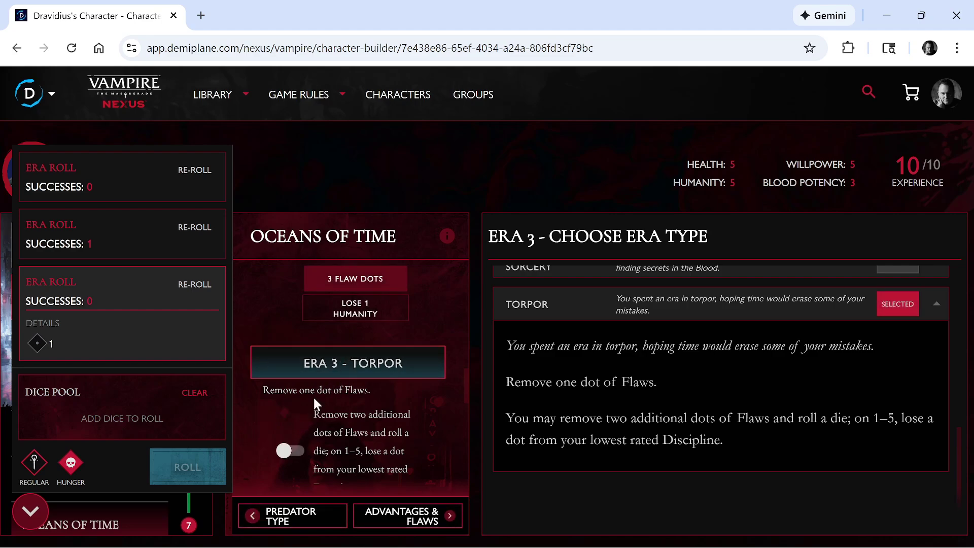
Assign one Torpor removal dot and one Remove Flaws Above Six Dots removal to general Flaws.
scroll(314, 403, down, 2)
scroll(284, 412, down, 2)
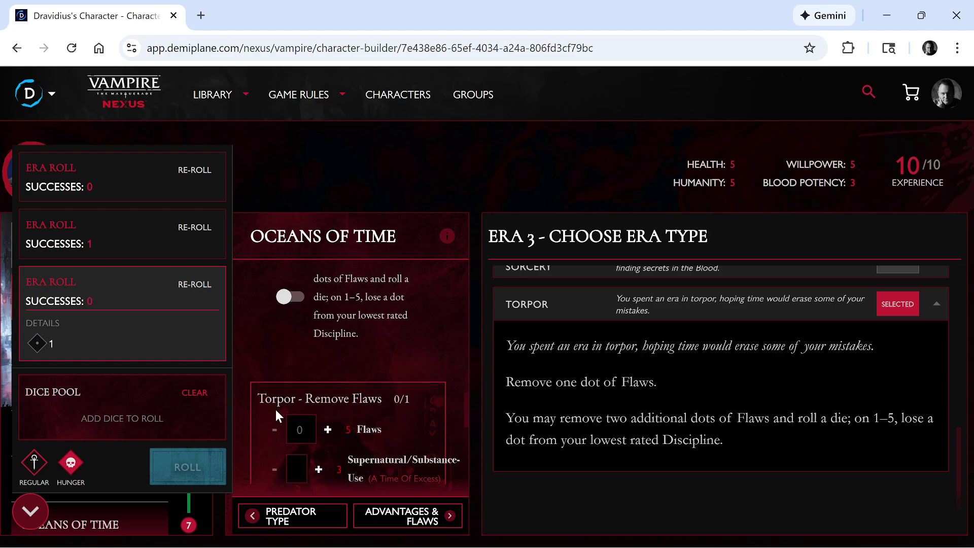
scroll(275, 409, down, 2)
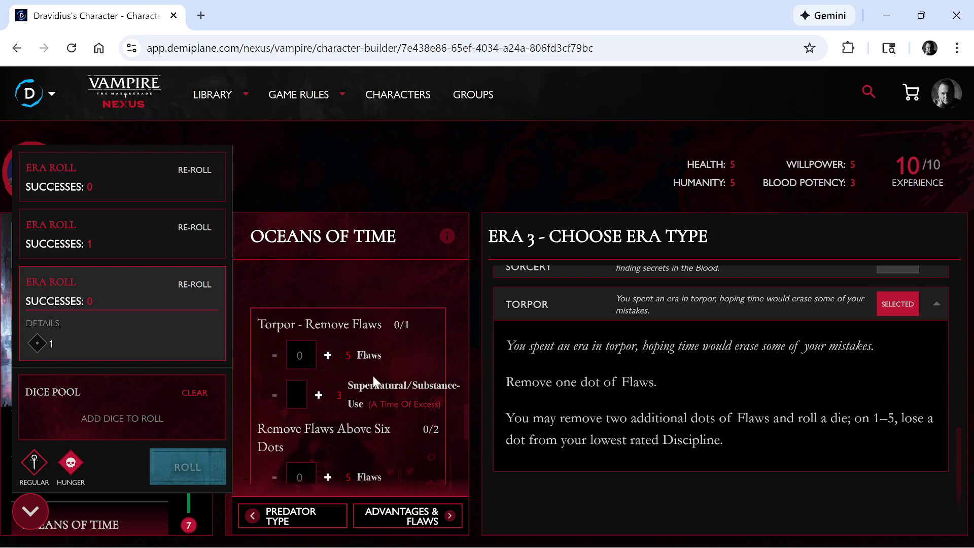
click(299, 355)
text(1)
scroll(352, 378, down, 2)
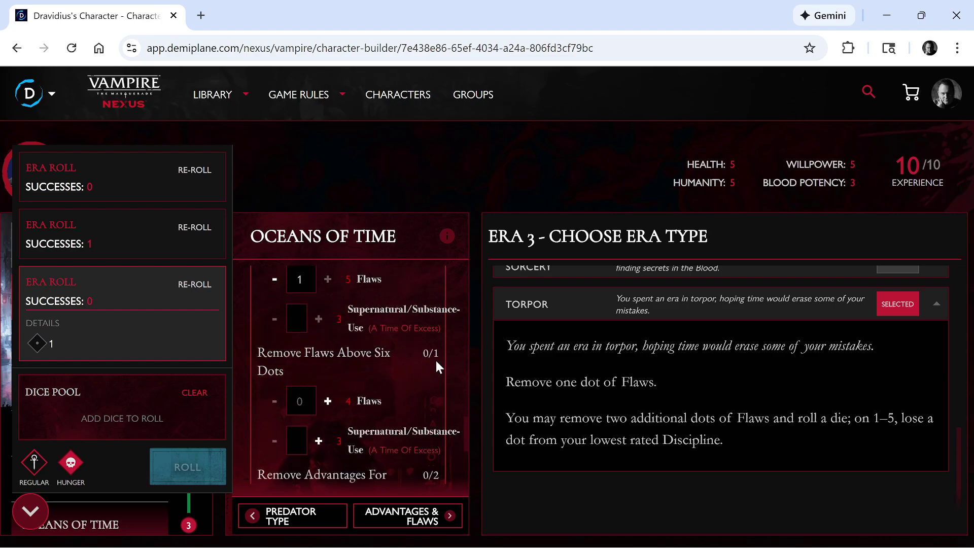
click(328, 401)
scroll(310, 434, down, 3)
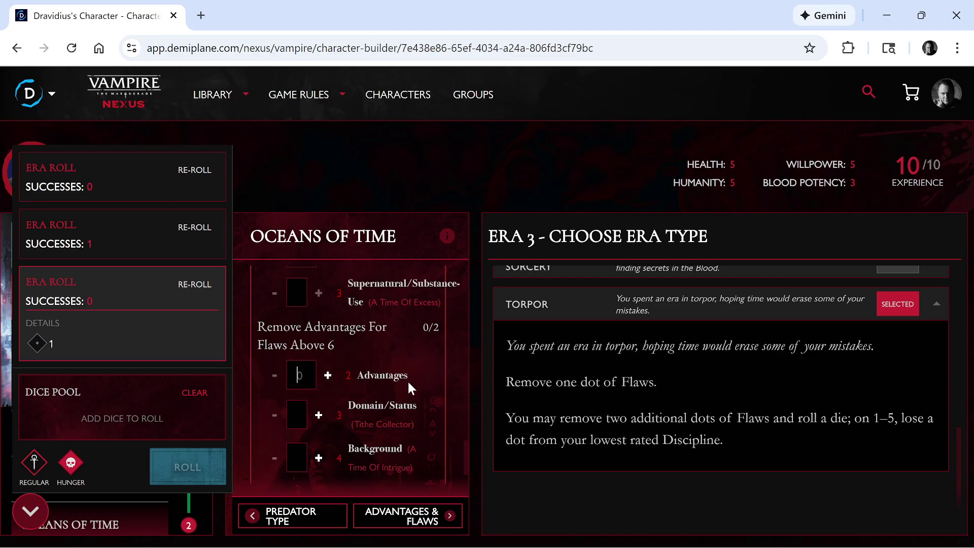
Try removing two dots from general Advantages, clear them, and try one Domain/Status dot before taking it back.
text(2)
scroll(335, 404, down, 1)
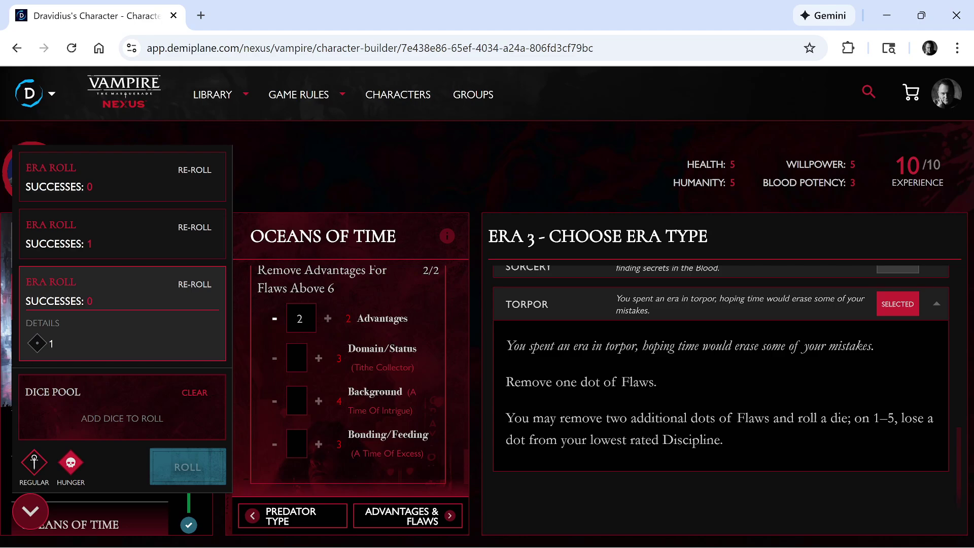
key(BackSpace)
click(323, 363)
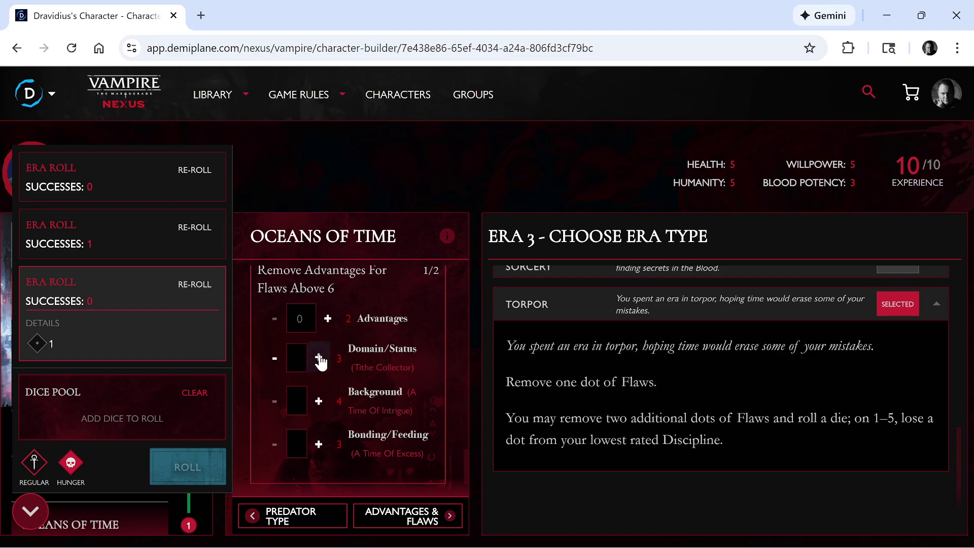
click(275, 358)
Reassign the Remove Flaws Above Six Dots removal and the Torpor removal from general Flaws to Supernatural/Substance-Use, one dot each.
scroll(335, 373, up, 4)
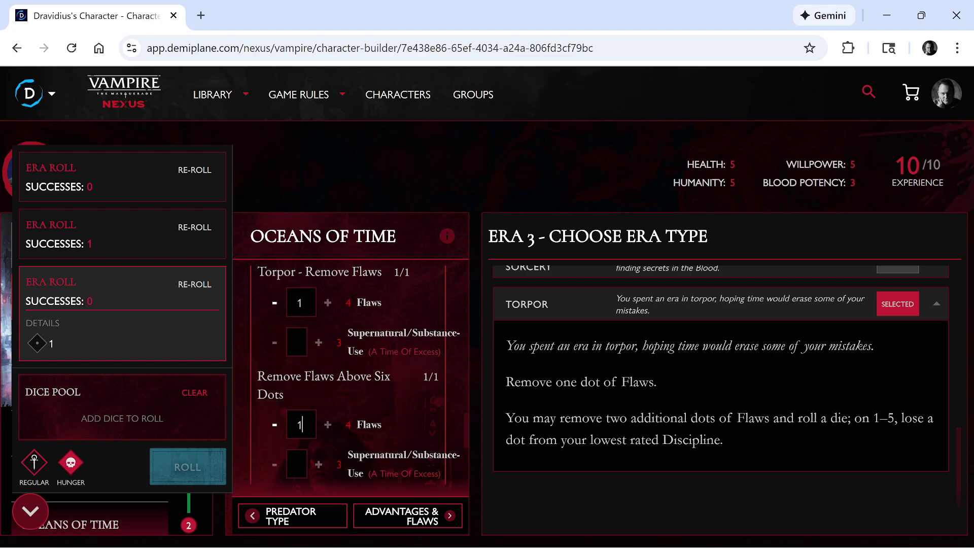
click(274, 424)
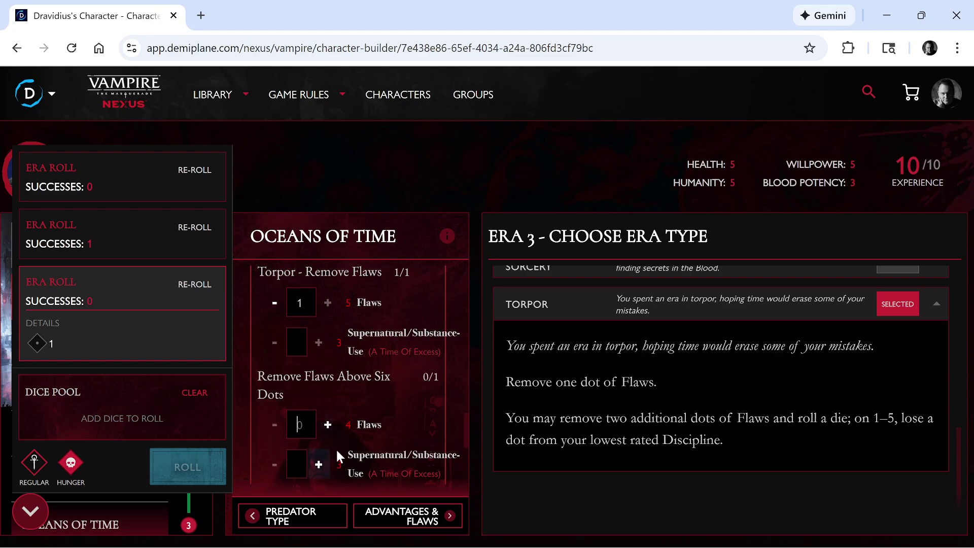
scroll(345, 445, down, 2)
click(317, 389)
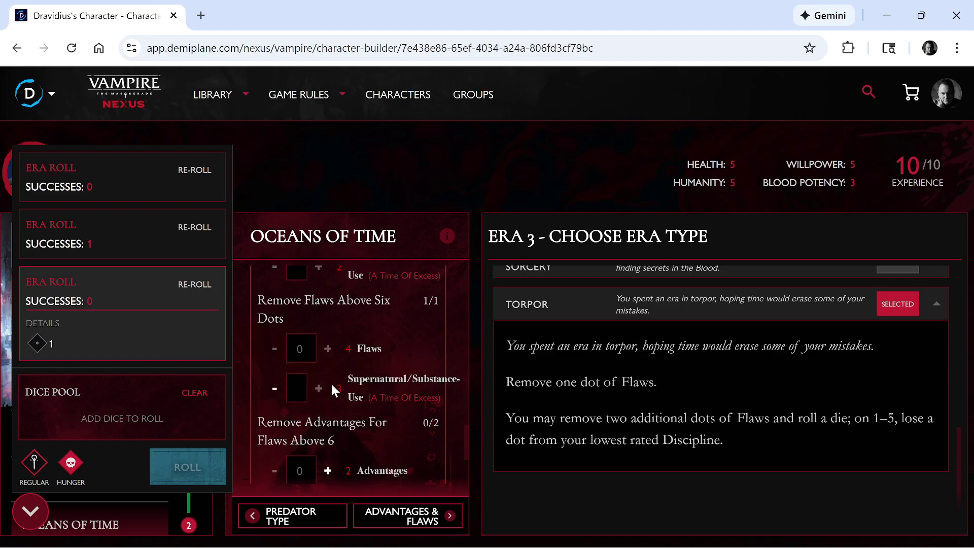
scroll(320, 357, up, 2)
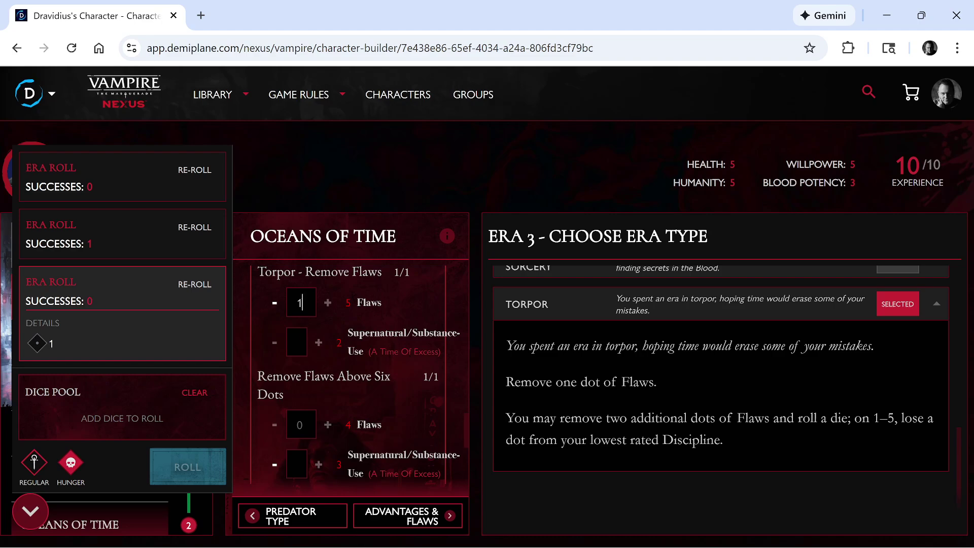
click(274, 303)
scroll(334, 337, down, 3)
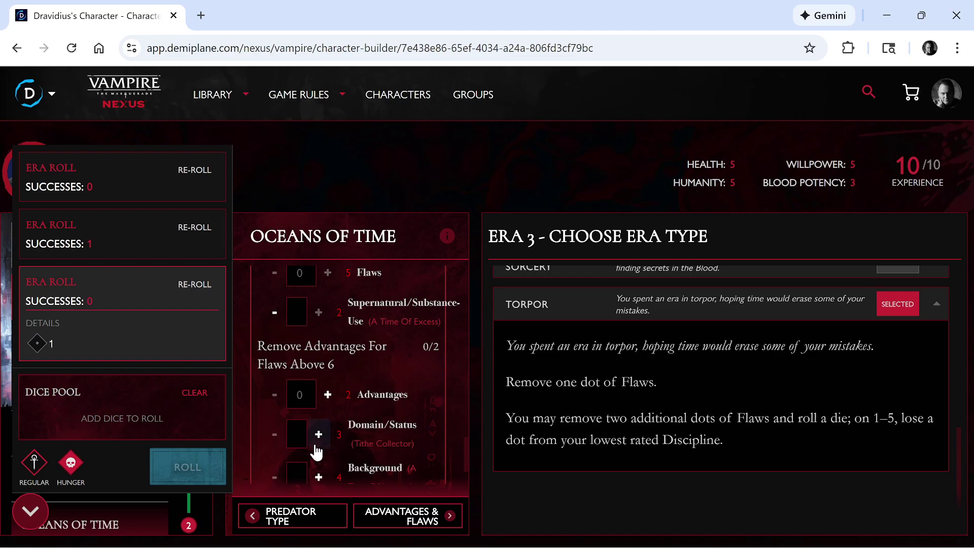
Remove two Bonding/Feeding dots under Remove Advantages For Flaws Above 6 and continue to the Advantages & Flaws stage.
scroll(318, 434, down, 2)
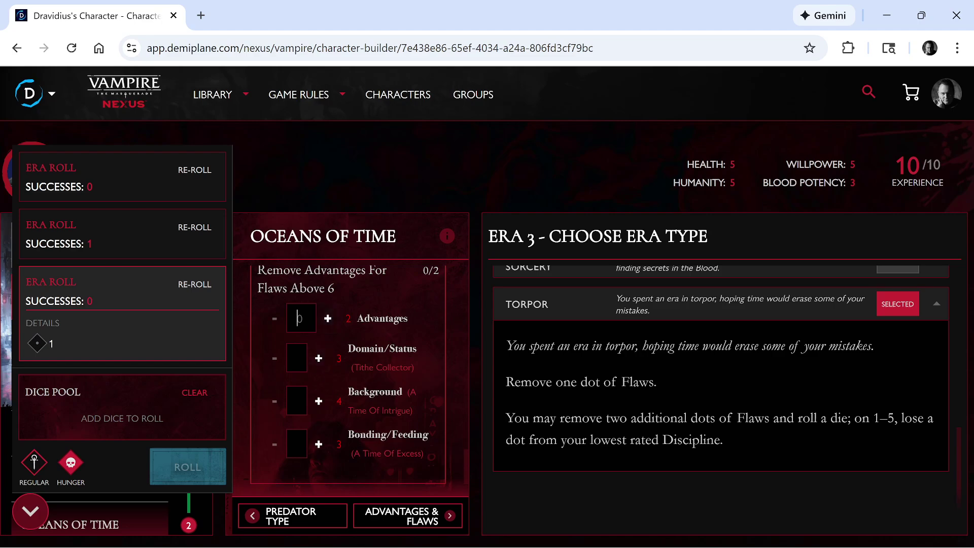
click(319, 444)
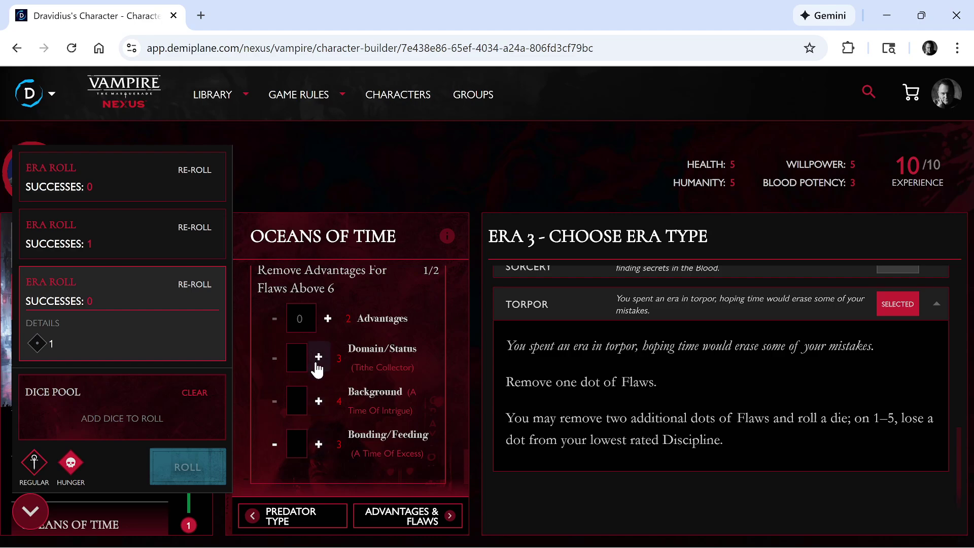
click(318, 444)
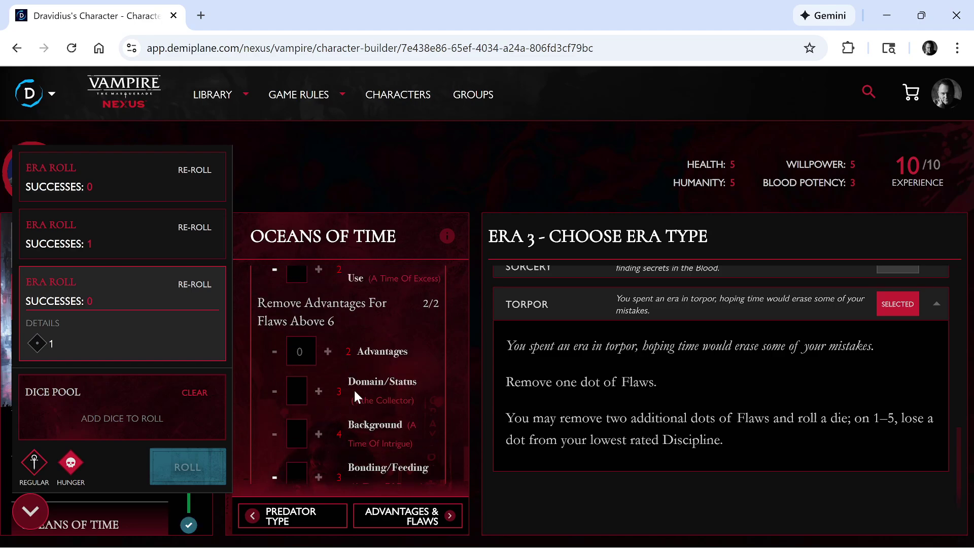
scroll(354, 388, down, 5)
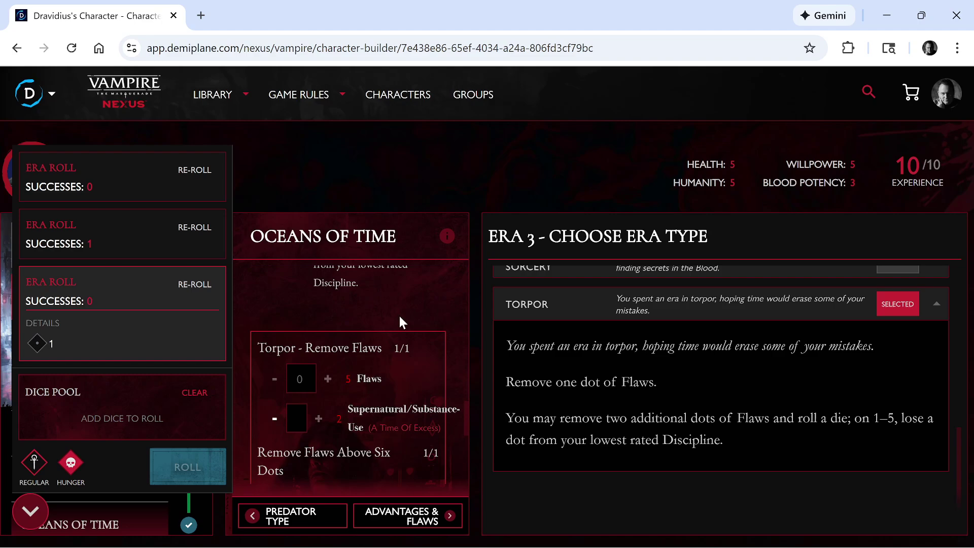
scroll(428, 446, down, 2)
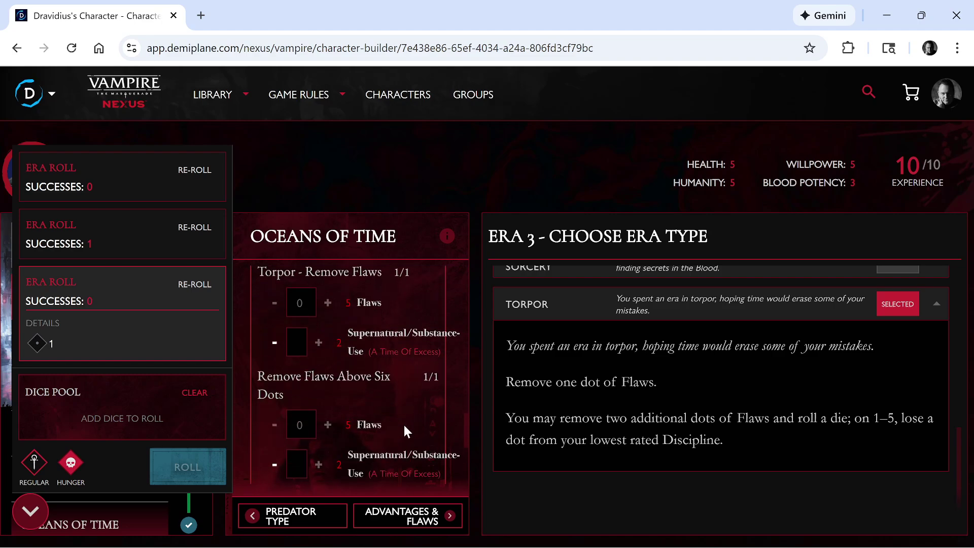
scroll(445, 378, down, 3)
scroll(412, 451, down, 1)
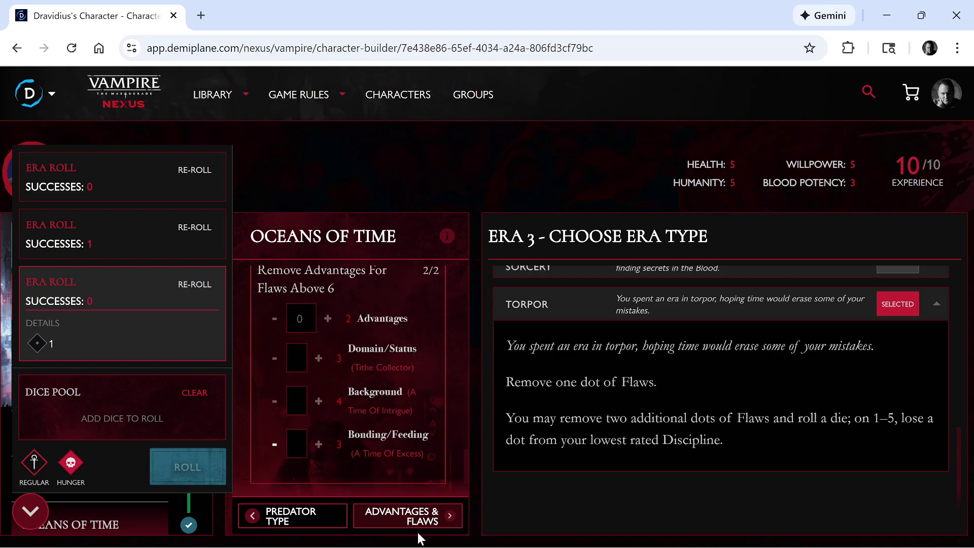
click(414, 515)
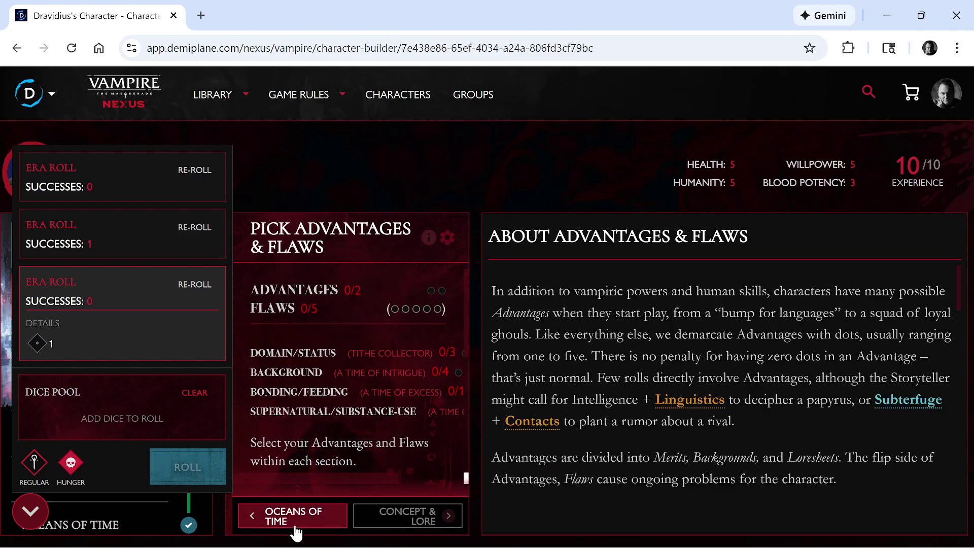
Go back to Oceans of Time to review the Era 1 and Era 2 choices, and return to Advantages & Flaws.
click(266, 514)
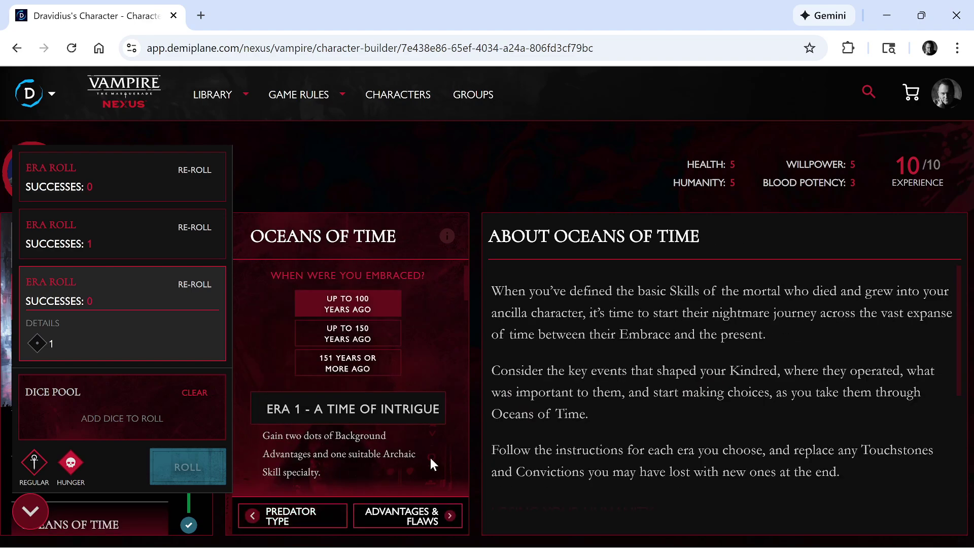
click(342, 368)
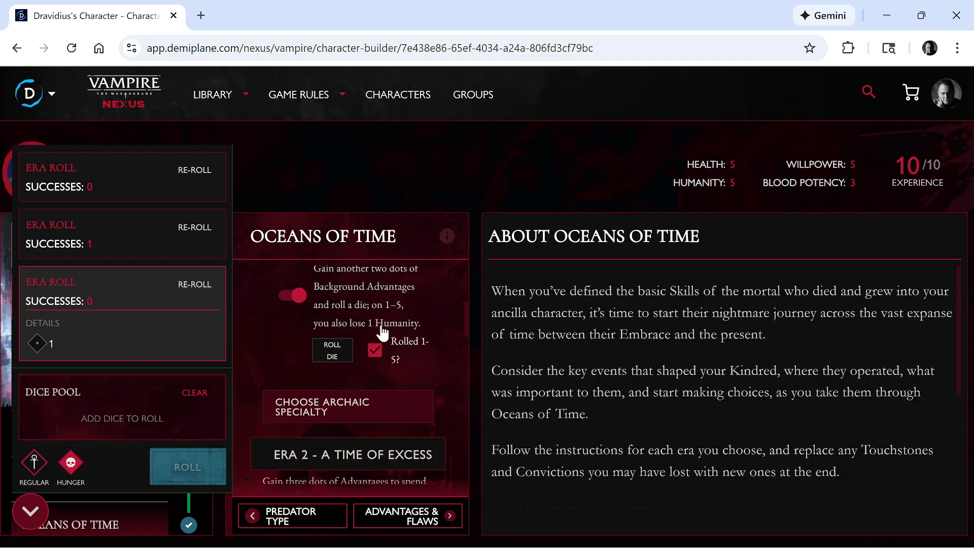
scroll(396, 377, down, 3)
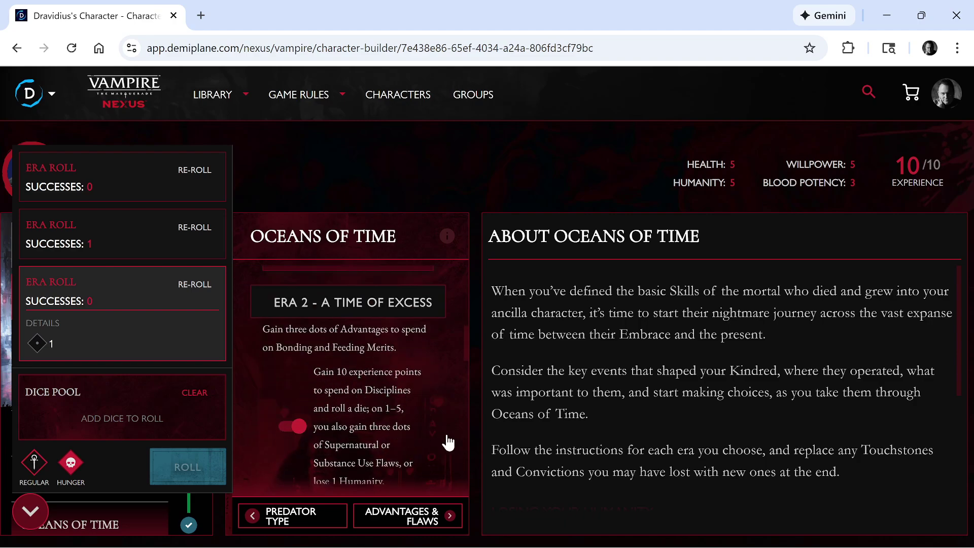
click(428, 516)
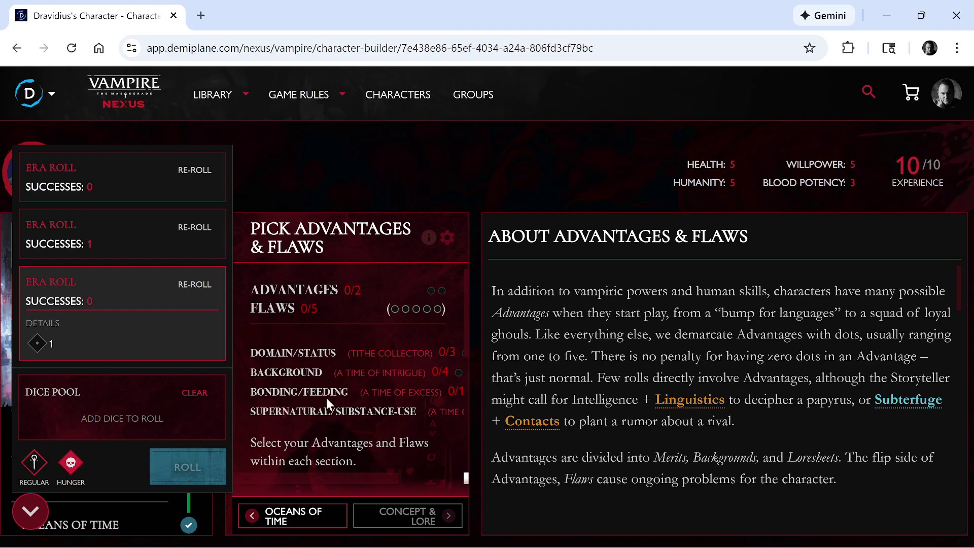
Look through the available Backgrounds, add Status to the character, and review the remaining Advantage and Flaw dots.
mouse_move(347, 477)
mouse_down()
mouse_move(391, 480)
mouse_move(334, 475)
mouse_up()
scroll(365, 419, down, 5)
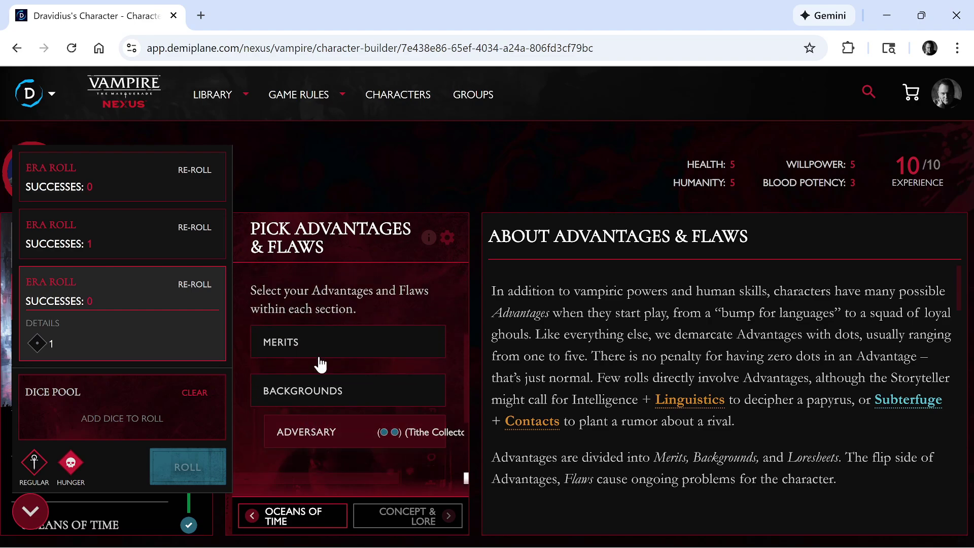
click(382, 381)
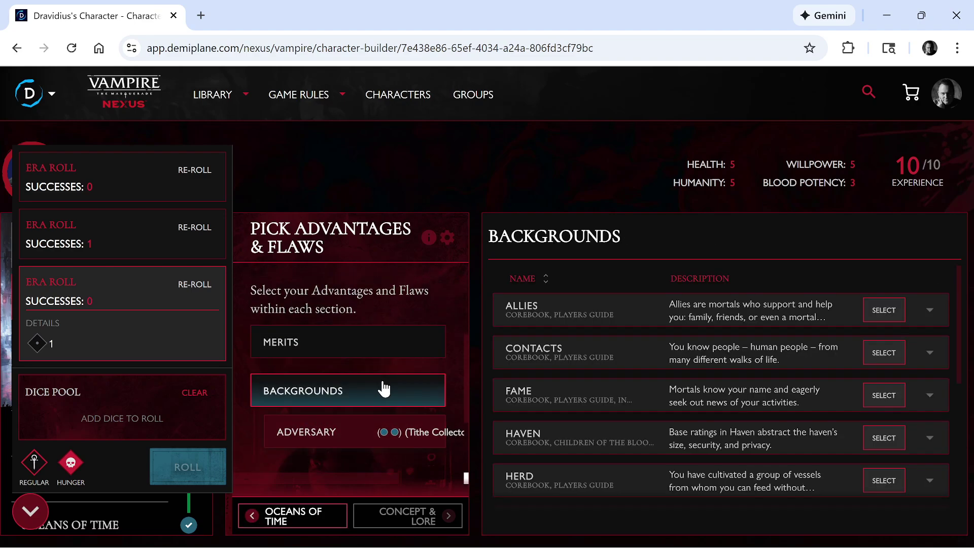
scroll(591, 428, down, 5)
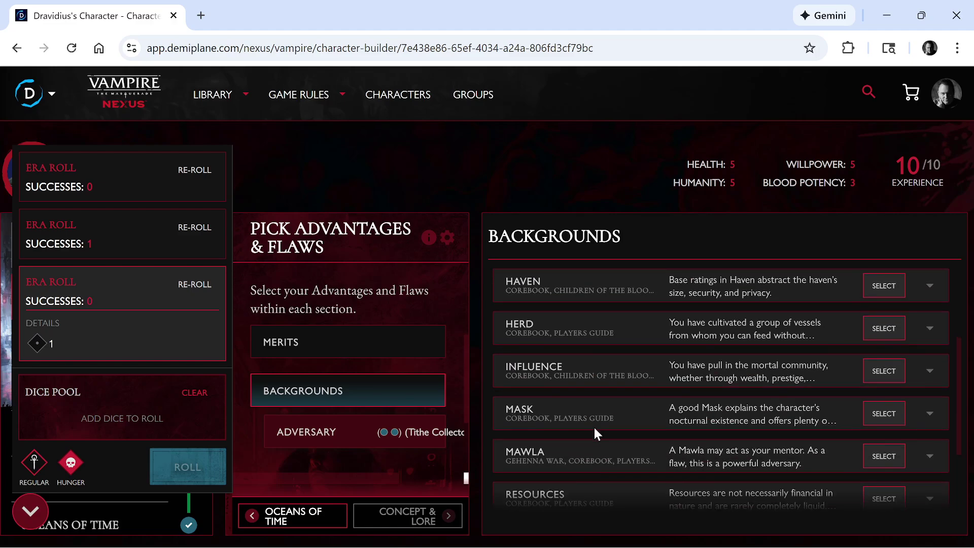
scroll(589, 426, up, 1)
scroll(589, 426, down, 1)
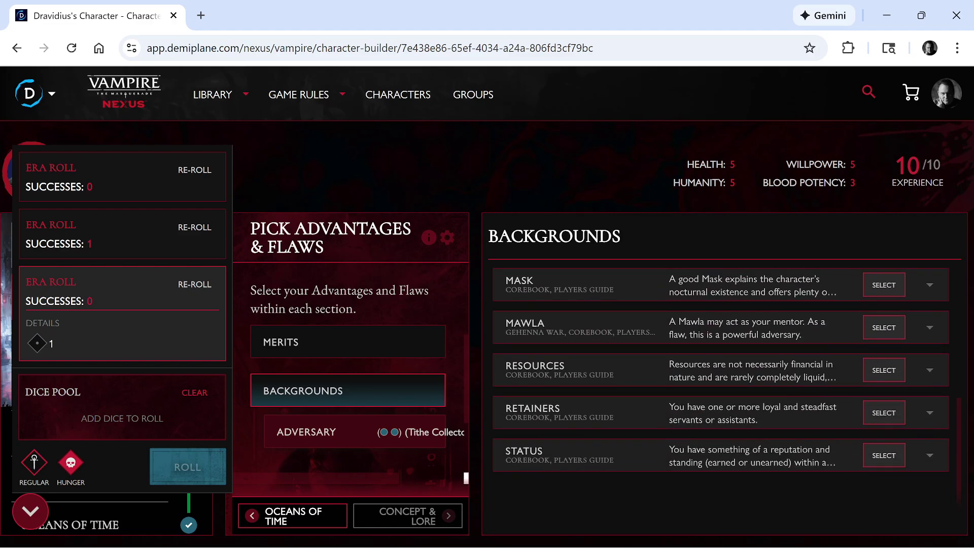
scroll(816, 453, up, 5)
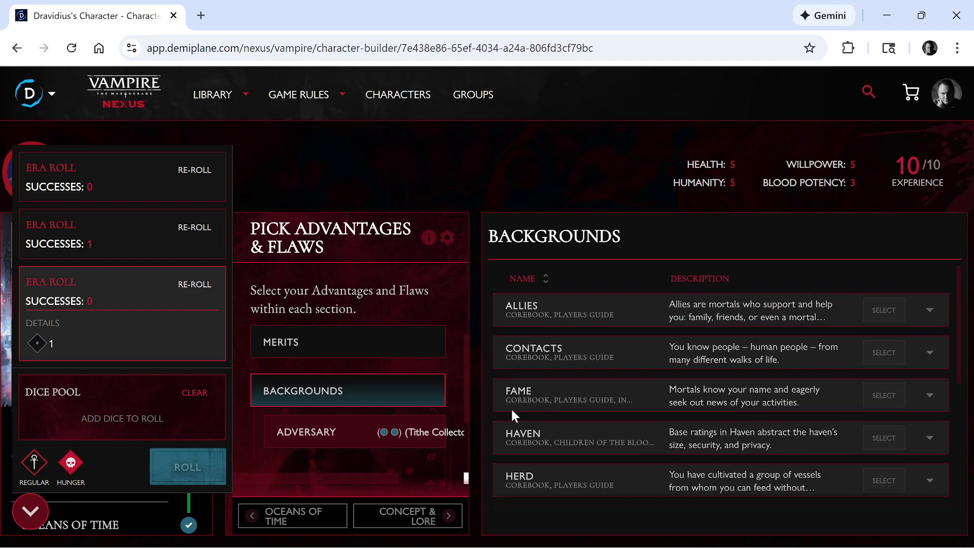
scroll(379, 315, up, 3)
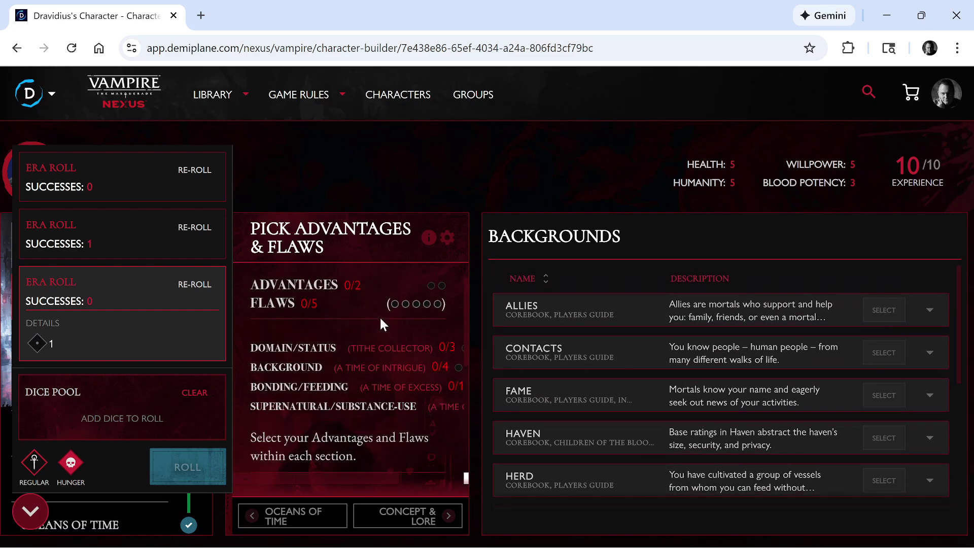
click(385, 352)
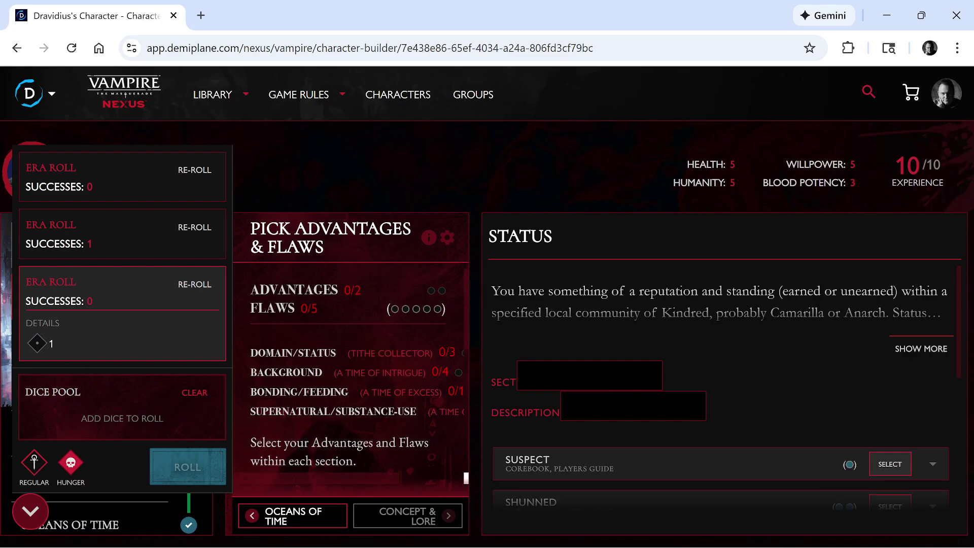
Try the Influential and then the Powerful level of Status, checking the Background dots, and clear the selection.
scroll(629, 421, down, 2)
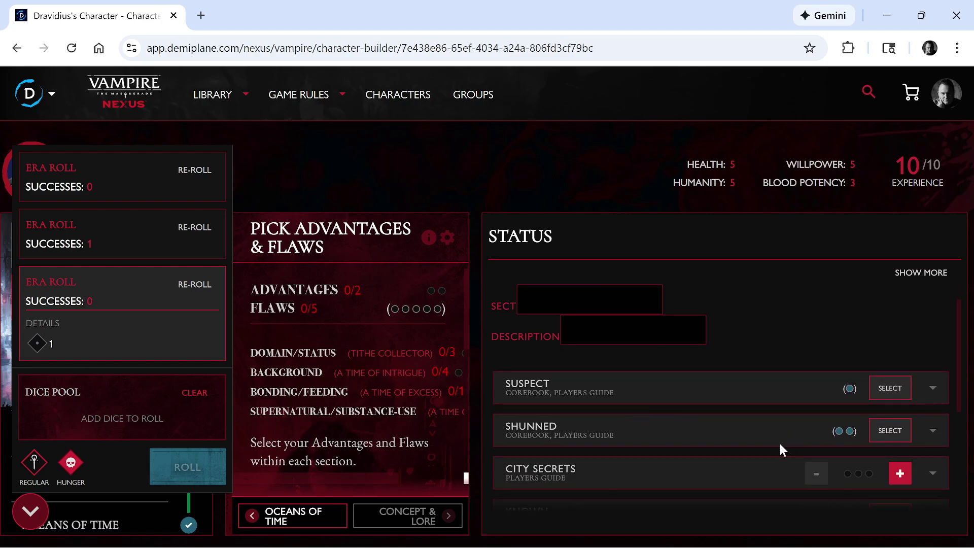
scroll(791, 442, down, 3)
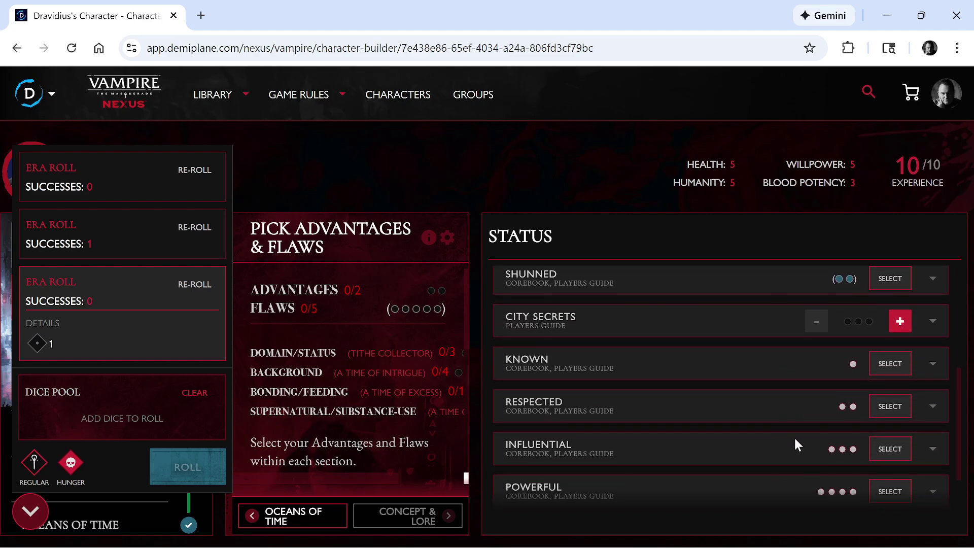
click(891, 451)
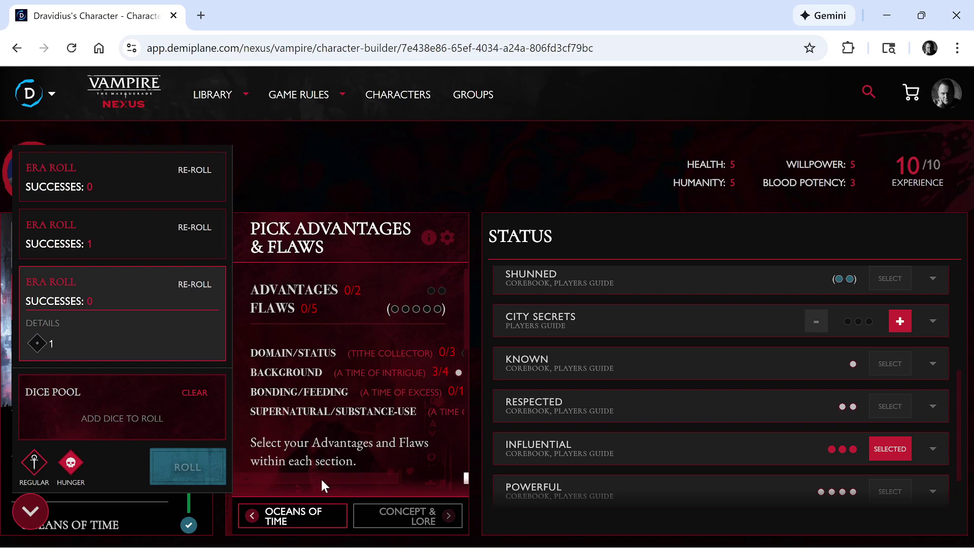
scroll(335, 478, right, 2)
scroll(350, 479, left, 2)
click(890, 452)
click(886, 494)
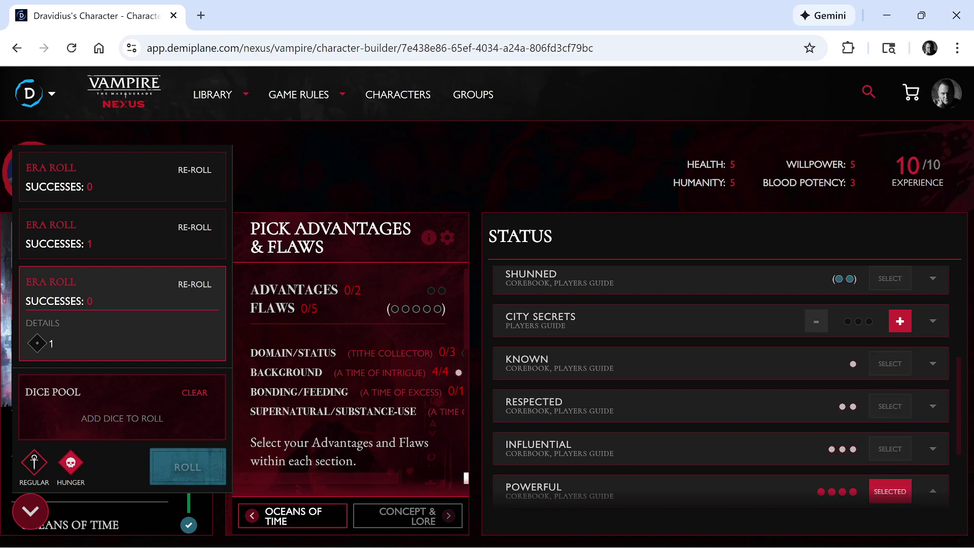
click(890, 494)
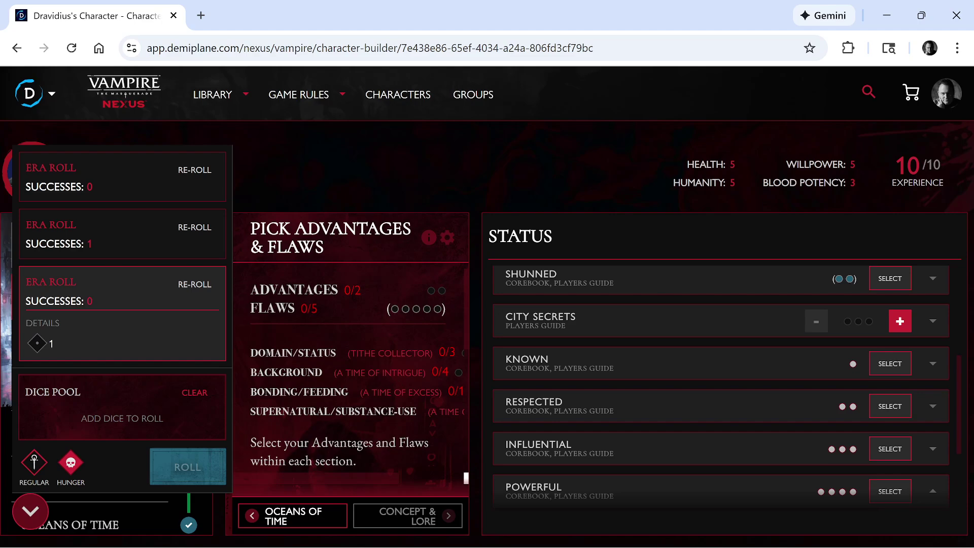
Remove the Status background from the character's Backgrounds.
scroll(328, 381, down, 1)
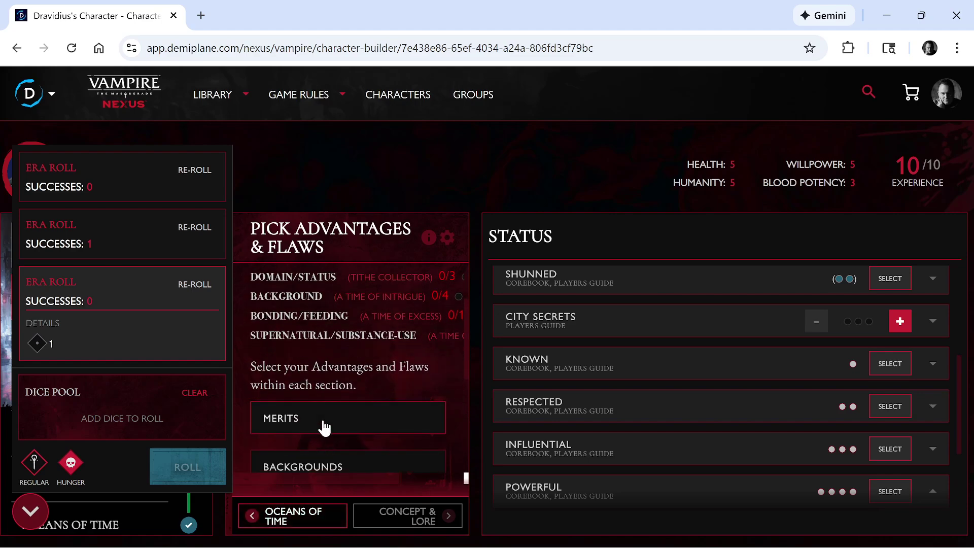
scroll(322, 428, down, 2)
scroll(312, 391, down, 3)
scroll(311, 387, up, 2)
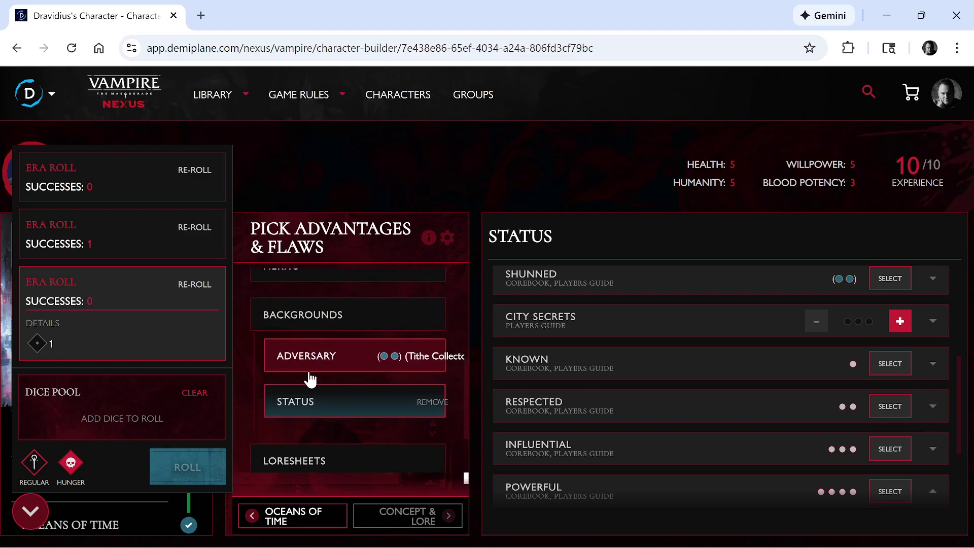
click(431, 406)
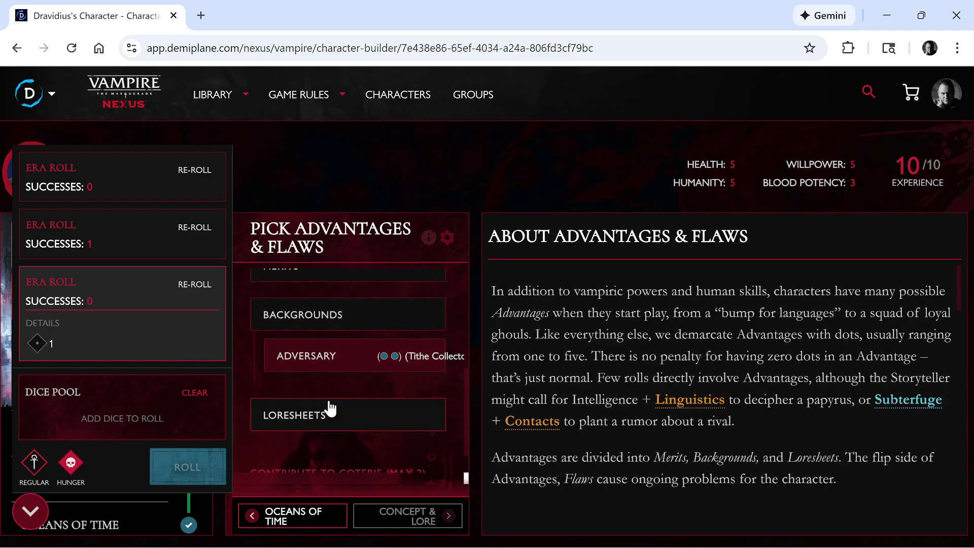
Examine the Supernatural category under Merits and read the full description of the Two Masters flaw.
scroll(326, 381, up, 2)
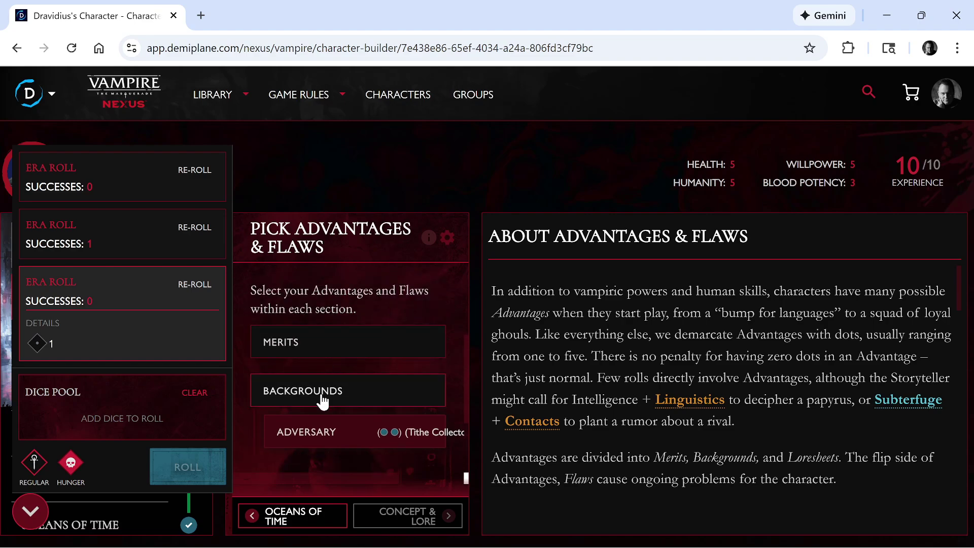
click(336, 336)
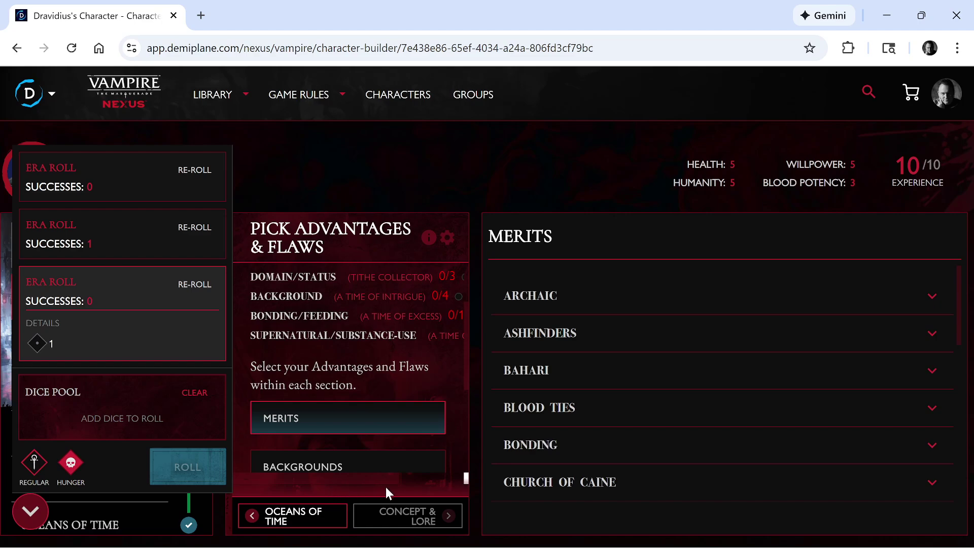
drag(266, 473, 288, 480)
scroll(571, 412, down, 10)
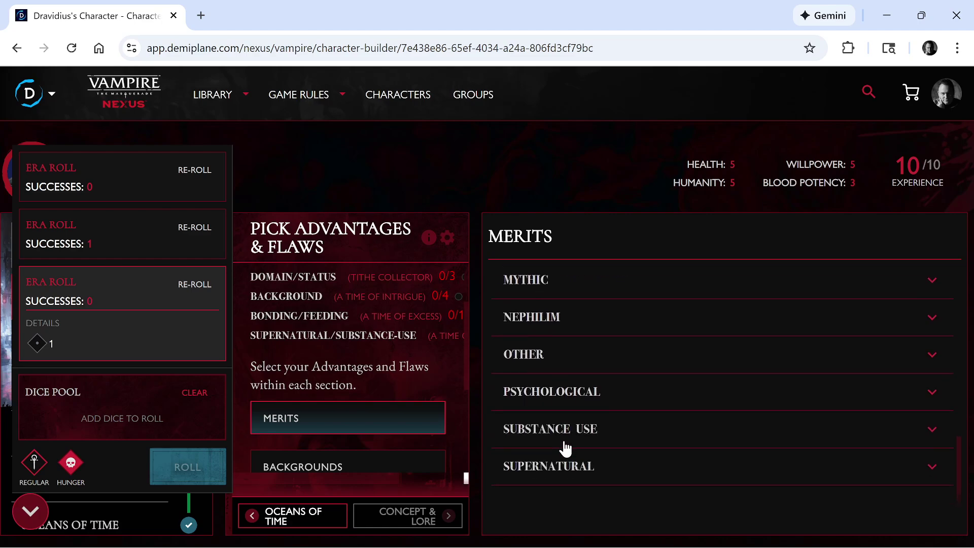
click(564, 479)
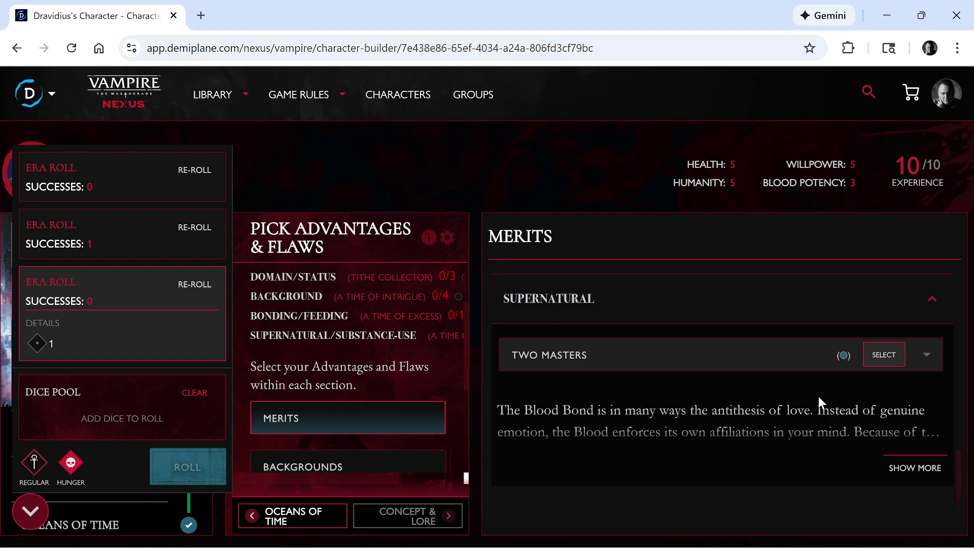
click(930, 467)
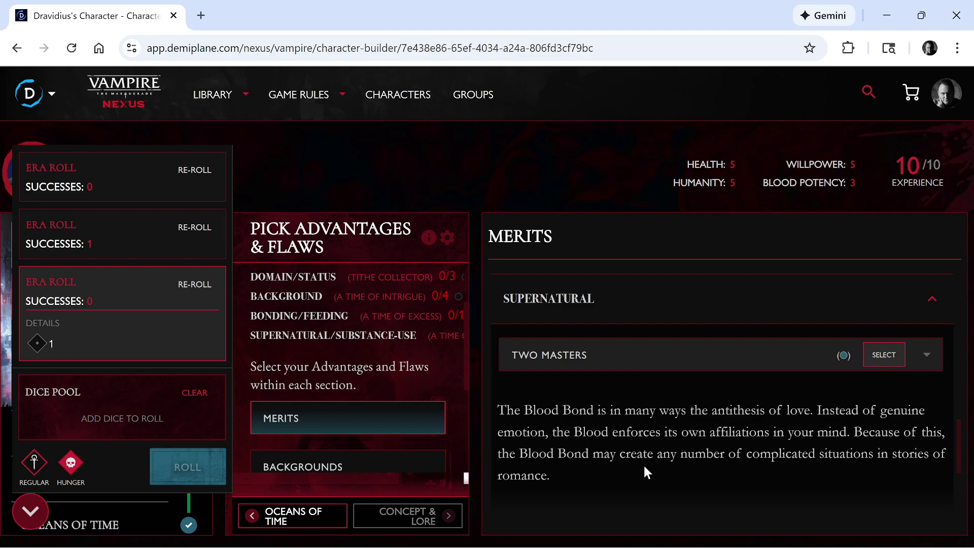
scroll(638, 469, down, 3)
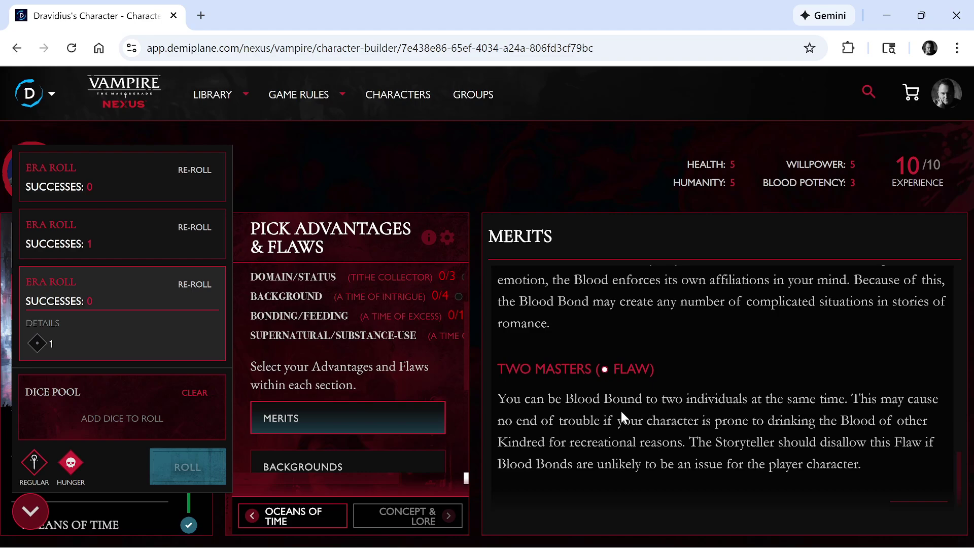
scroll(606, 419, up, 5)
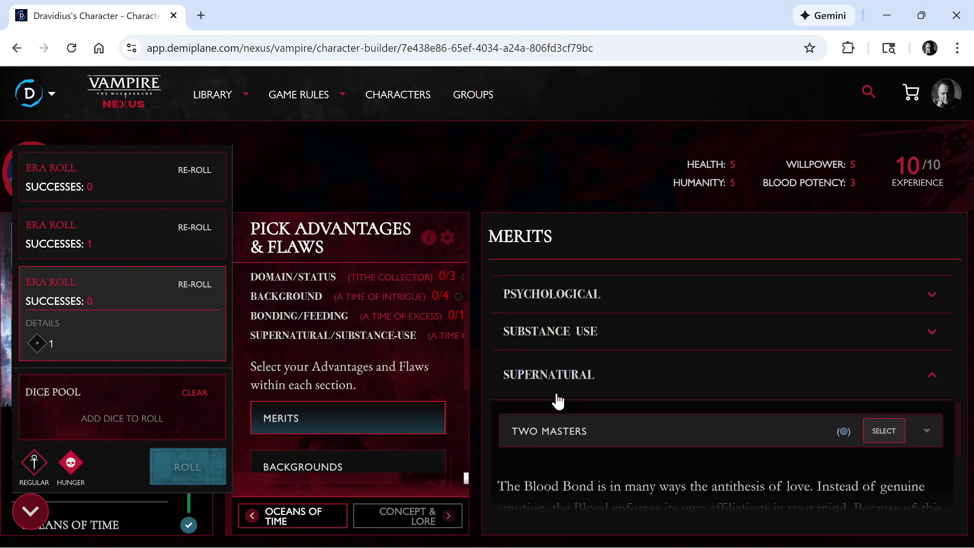
Compare Hopeless Addiction with Addiction under the Substance Use merits, and select the one-dot Addiction flaw.
scroll(556, 385, up, 3)
click(571, 412)
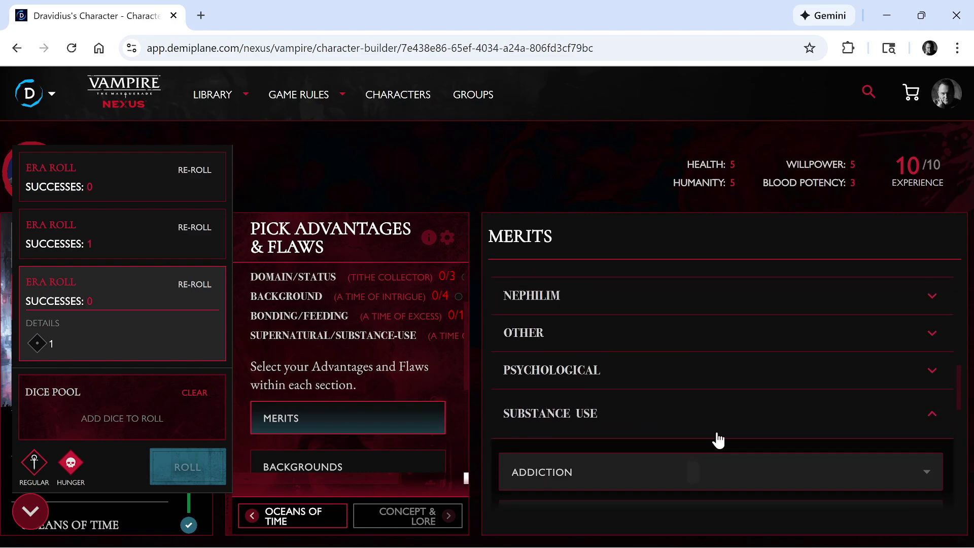
scroll(718, 439, down, 3)
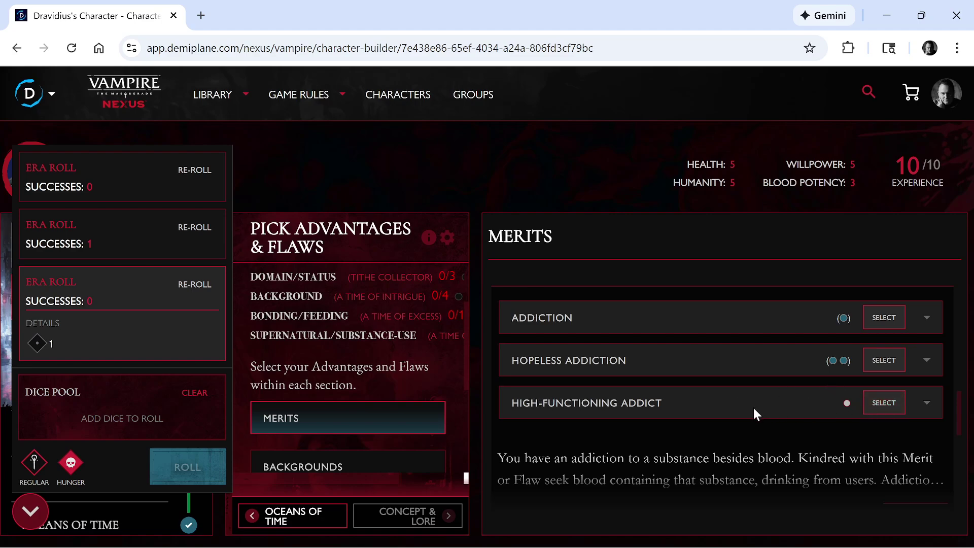
click(663, 357)
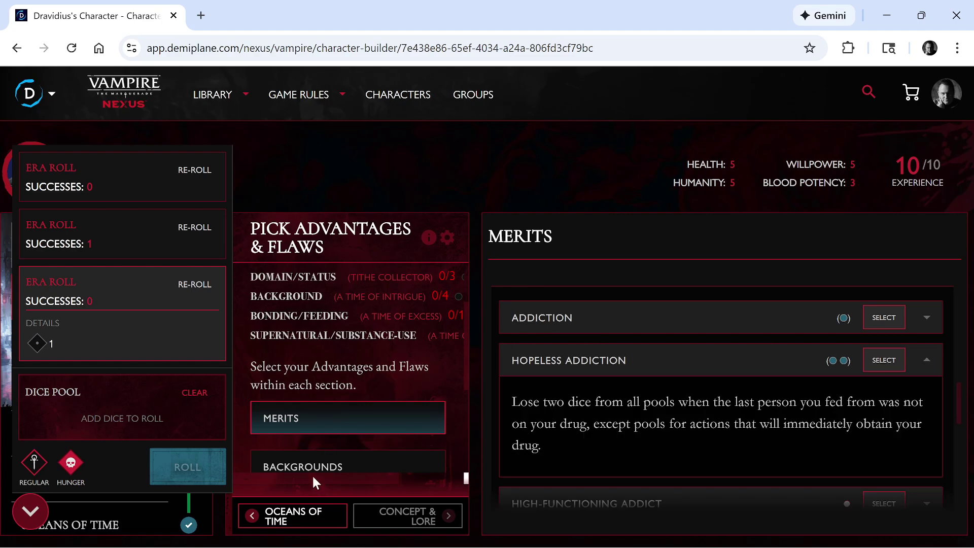
mouse_move(311, 474)
mouse_down()
mouse_move(401, 483)
mouse_move(306, 474)
mouse_up()
click(747, 325)
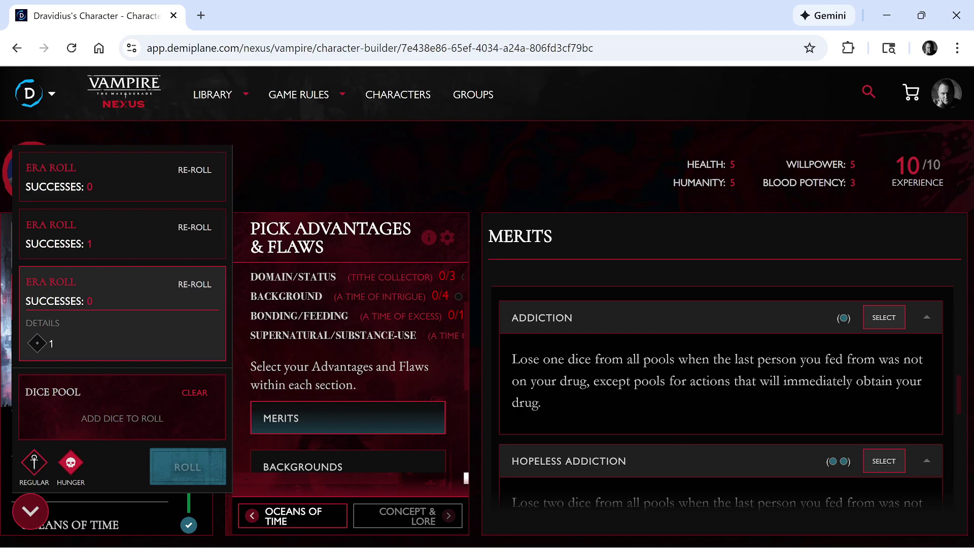
click(884, 318)
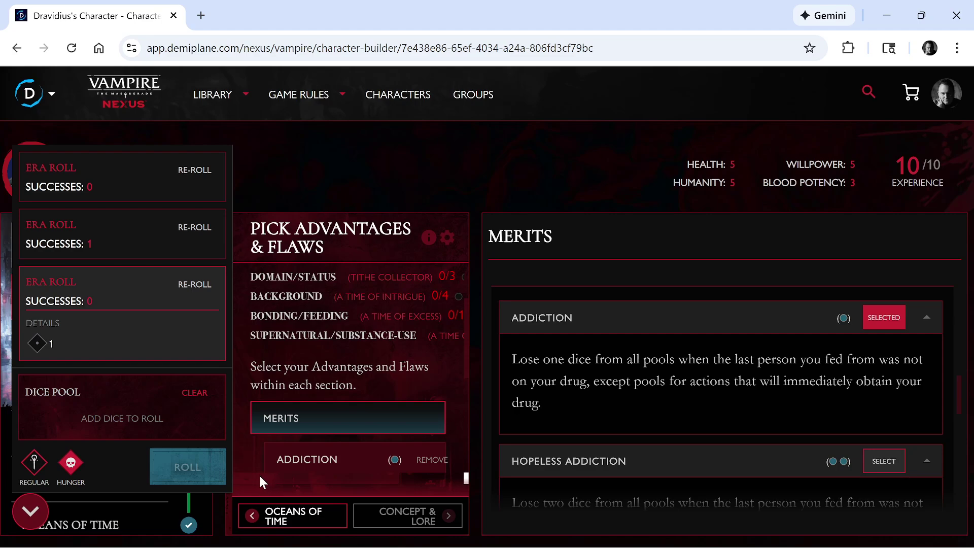
Review the dot tallies, check which Advantages and Flaws the Tithe Collector predator type grants, and return to Advantages & Flaws.
scroll(339, 475, right, 3)
scroll(340, 476, left, 3)
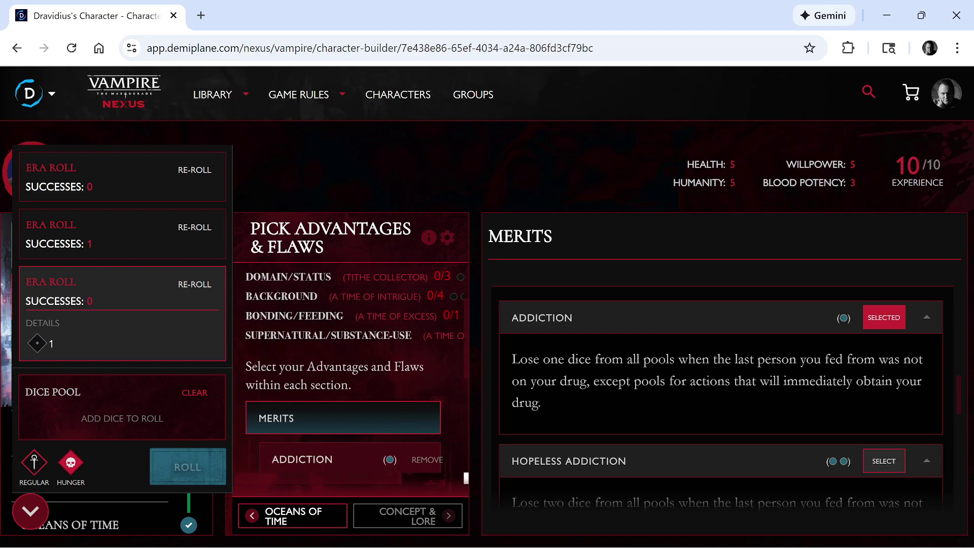
scroll(263, 474, up, 2)
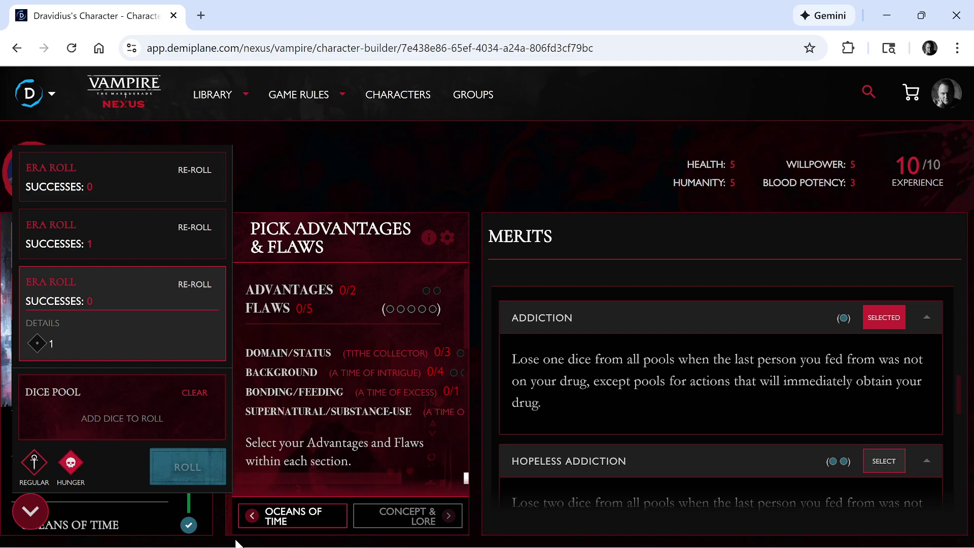
click(258, 516)
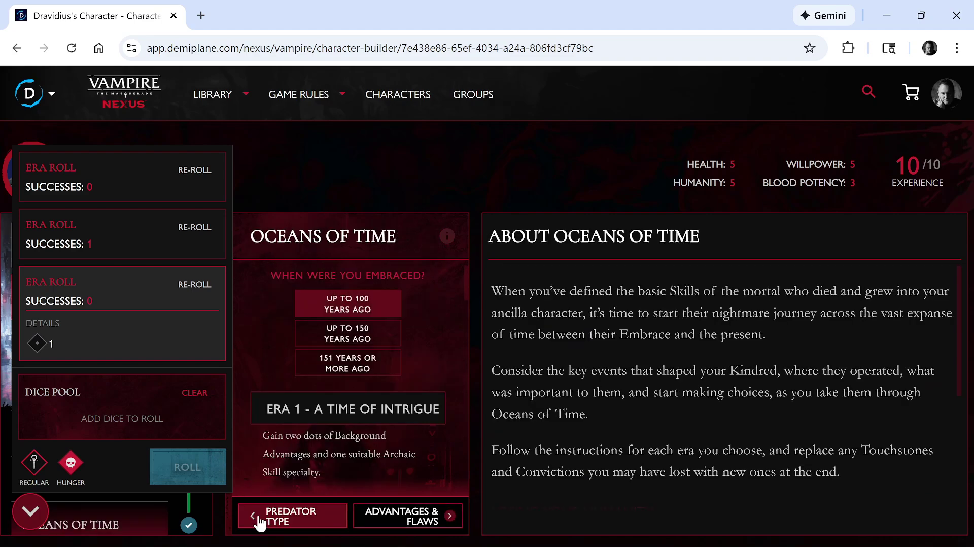
click(259, 522)
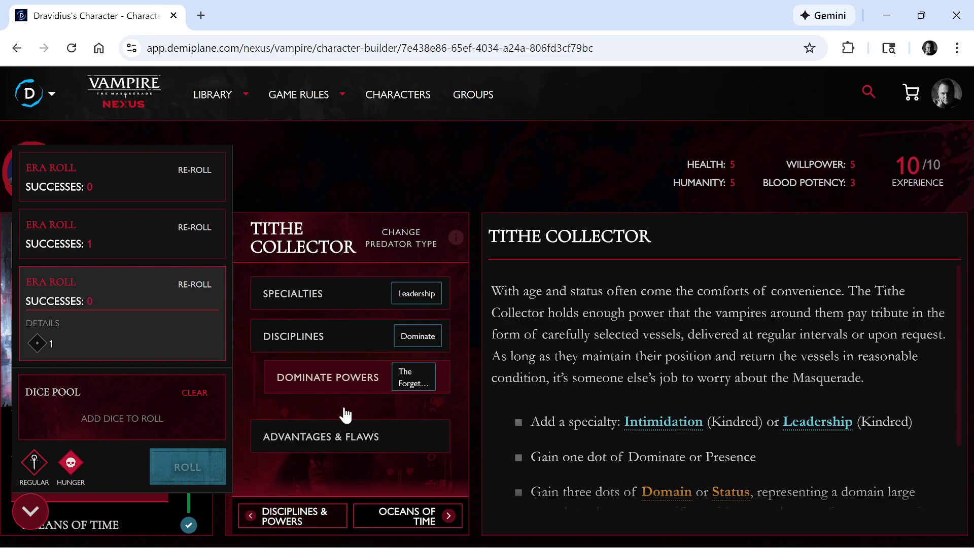
click(339, 431)
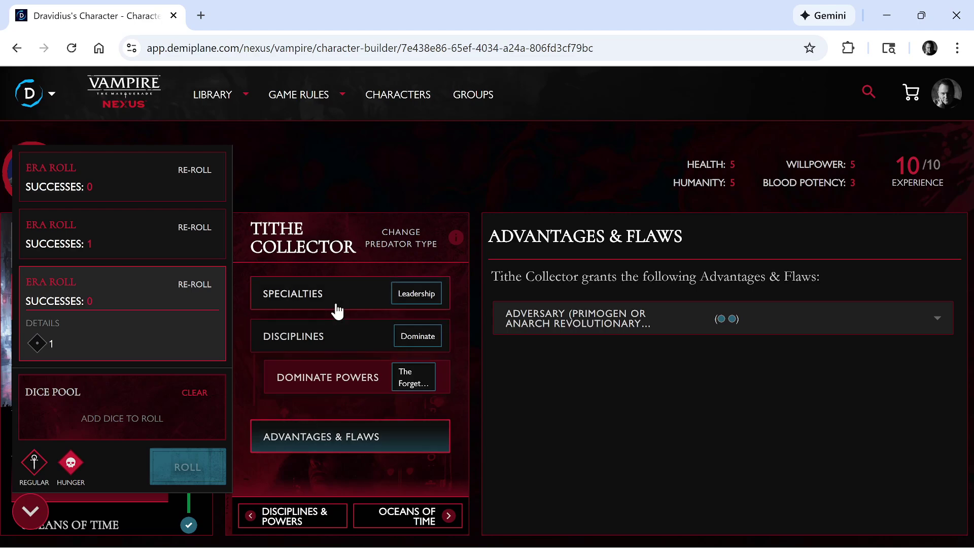
click(402, 519)
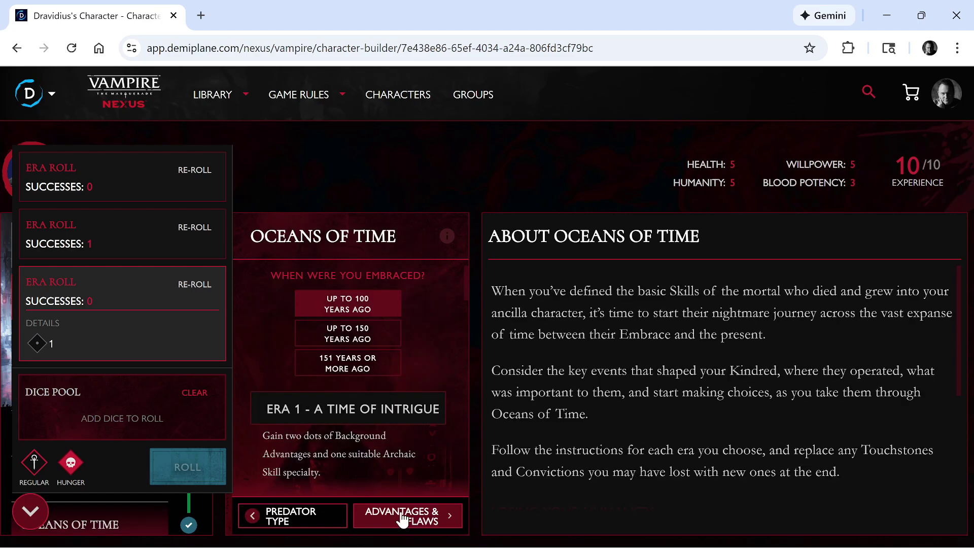
click(401, 513)
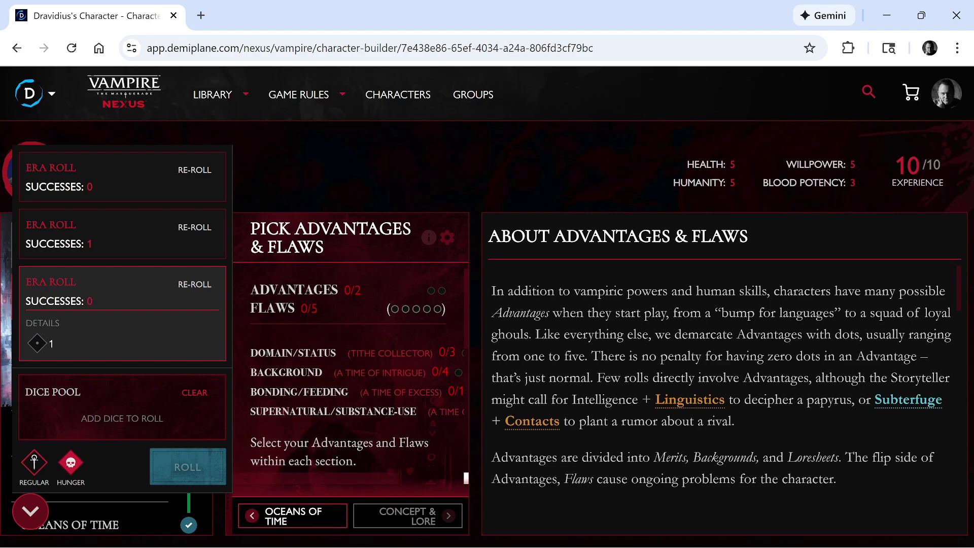
Review the chosen Advantages and Flaws, and look through the Looks category under Merits.
scroll(344, 393, down, 5)
scroll(341, 325, up, 1)
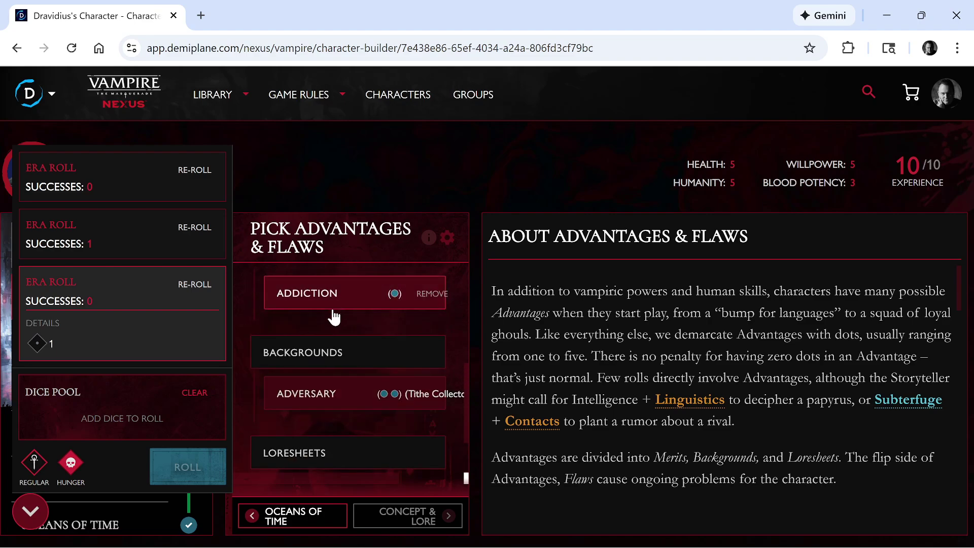
scroll(333, 317, up, 2)
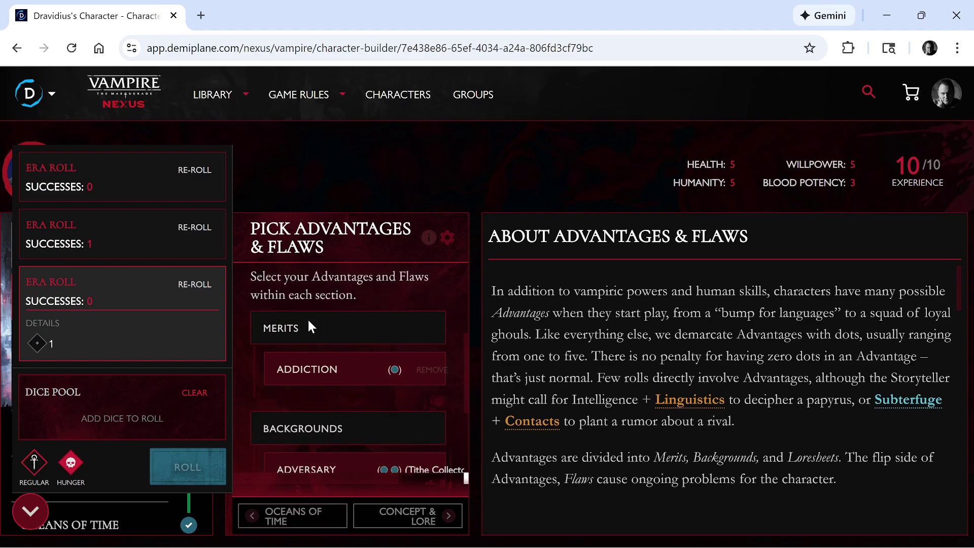
click(334, 327)
scroll(603, 334, down, 2)
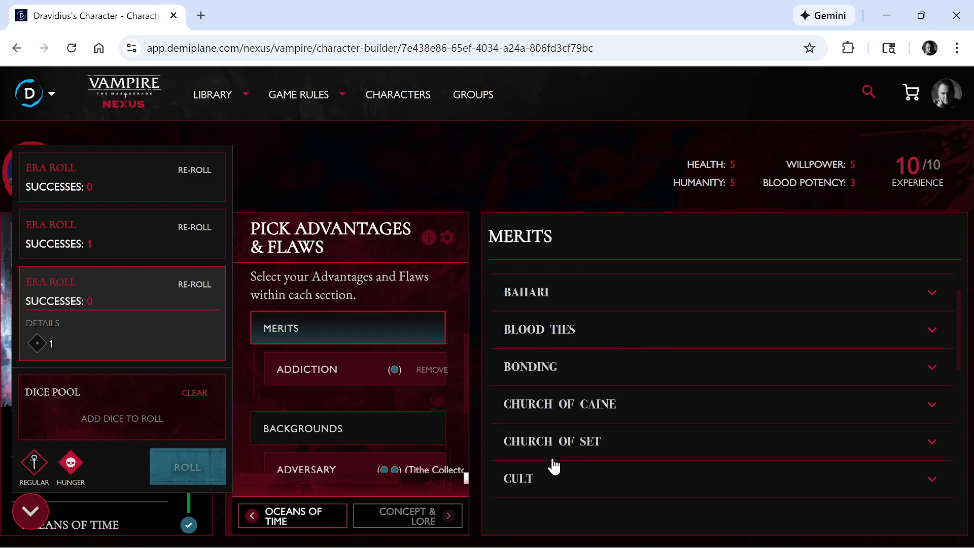
scroll(555, 463, down, 3)
scroll(571, 409, down, 3)
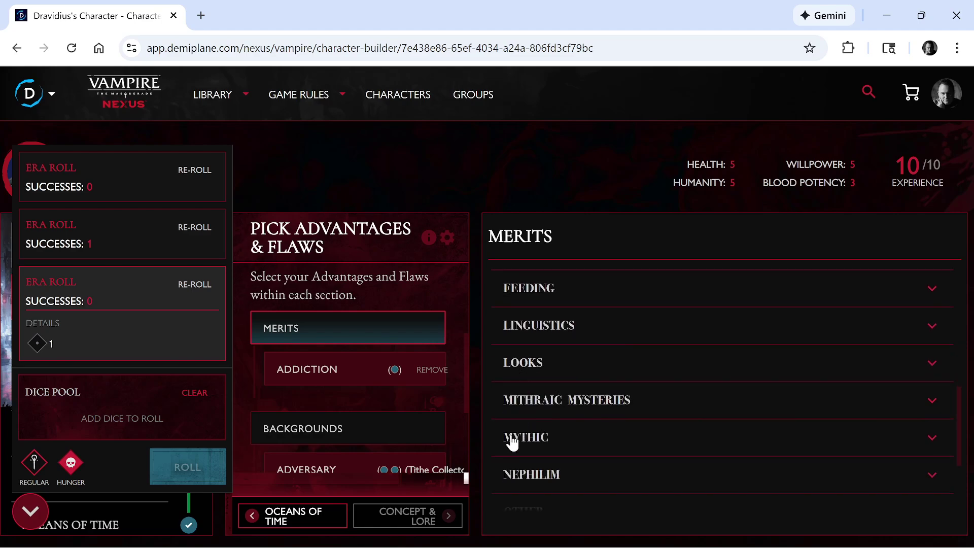
click(531, 375)
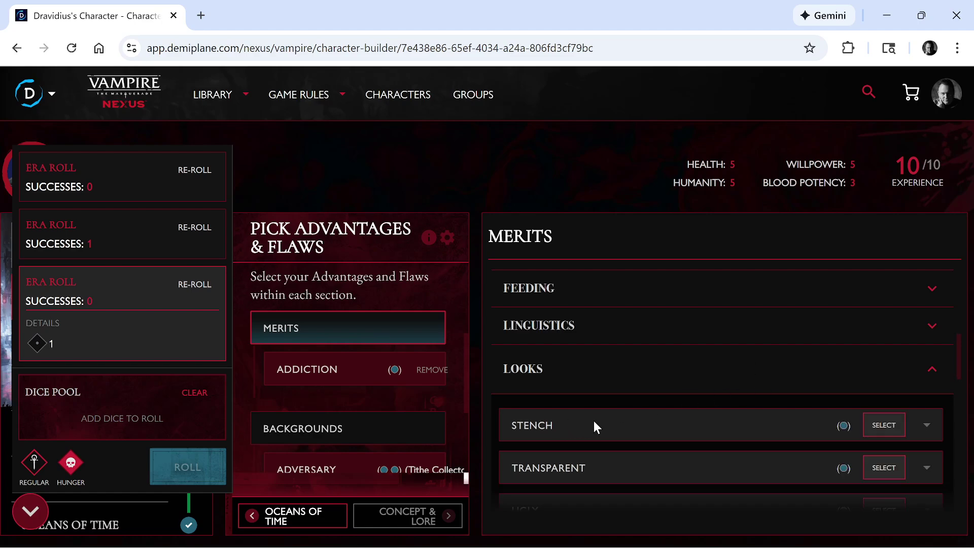
scroll(872, 484, down, 3)
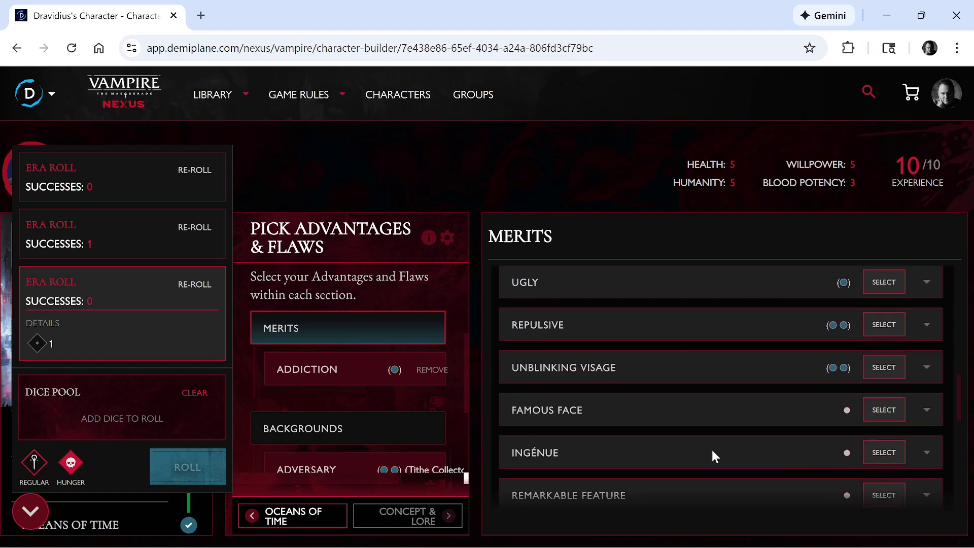
Add the two-dot Beautiful merit to the character and check the remaining advantage and flaw allowances.
scroll(818, 420, down, 2)
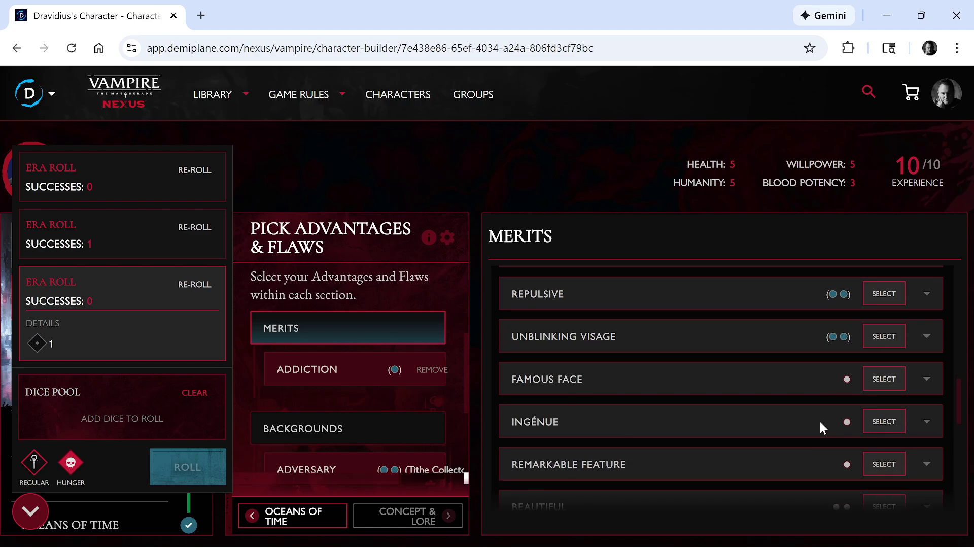
click(883, 473)
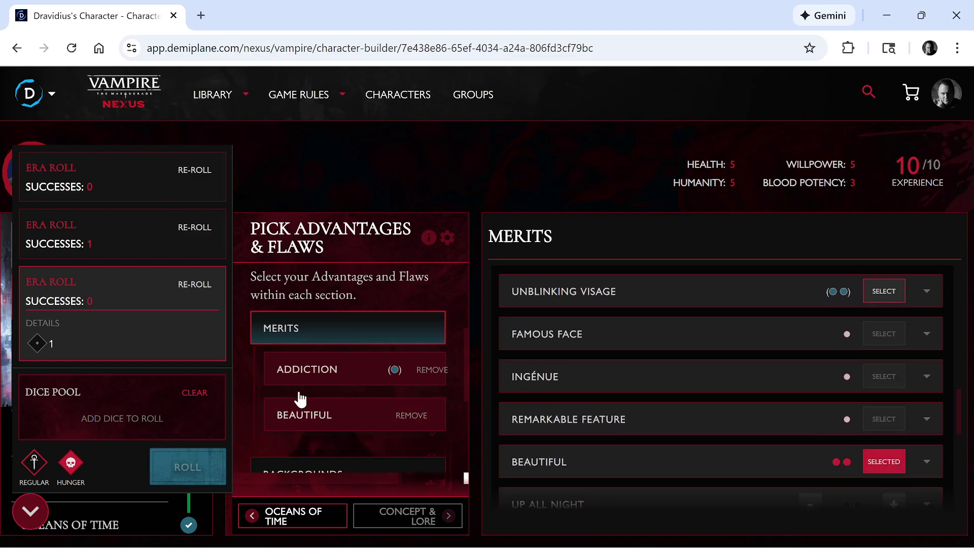
scroll(298, 398, up, 2)
scroll(349, 372, up, 2)
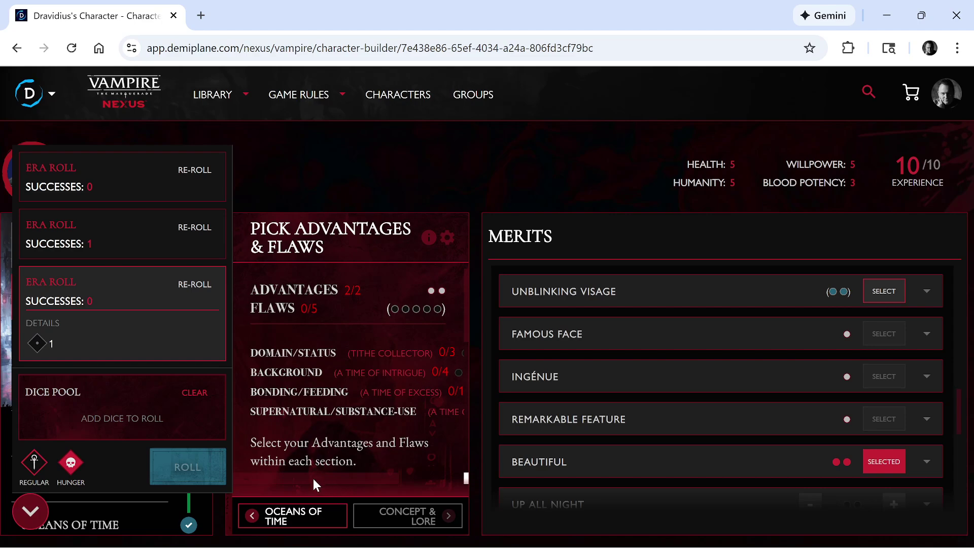
Add the Resources background to the character at the two-dot Middle Class level.
scroll(341, 476, down, 3)
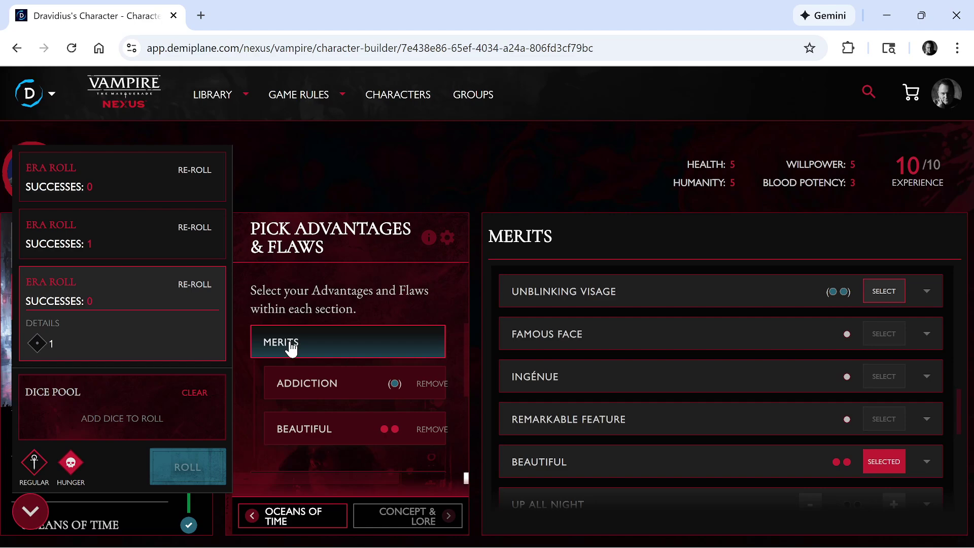
scroll(290, 349, down, 3)
click(290, 339)
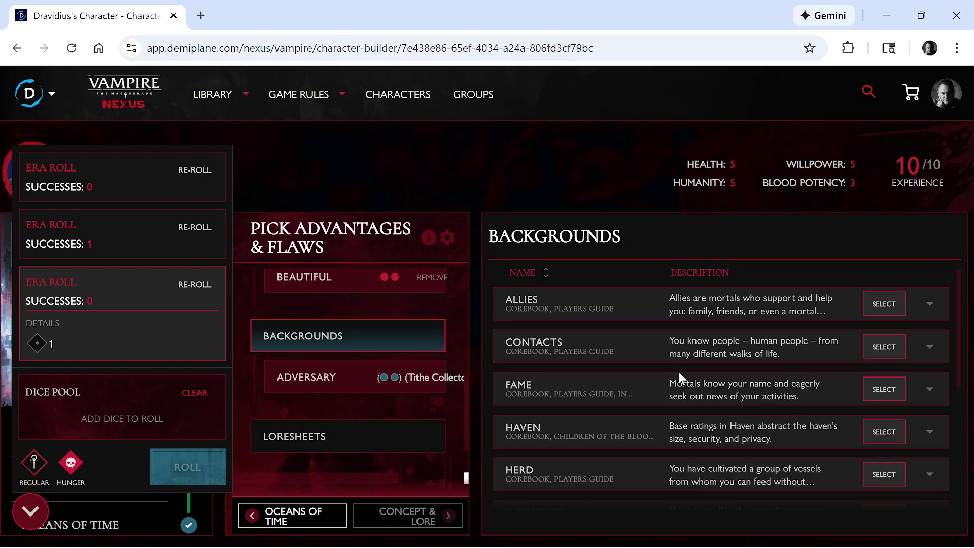
scroll(679, 375, down, 3)
scroll(568, 452, down, 2)
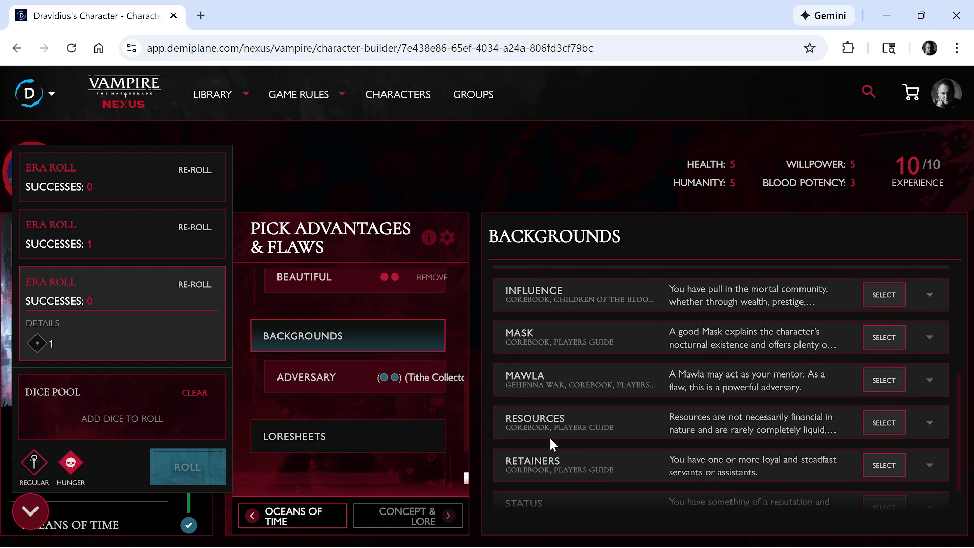
click(883, 424)
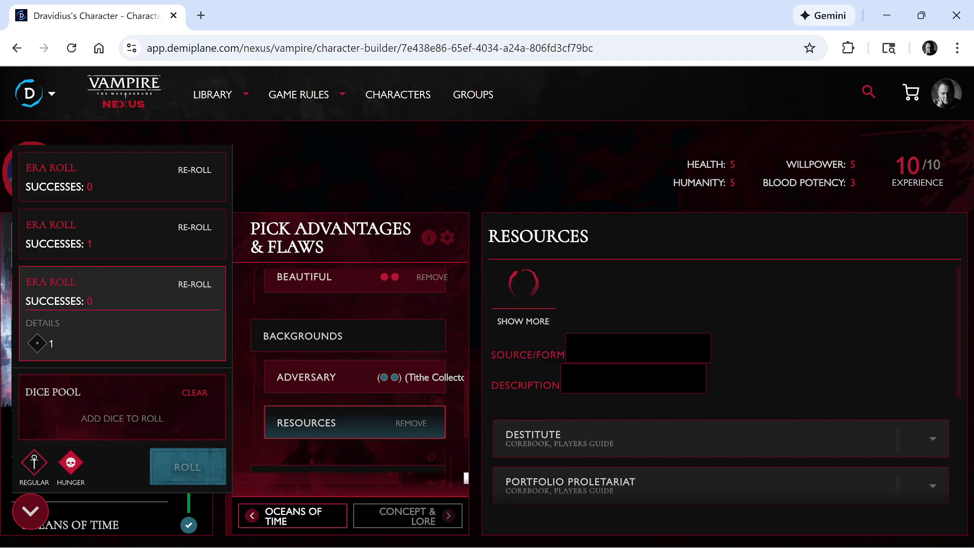
scroll(637, 447, down, 4)
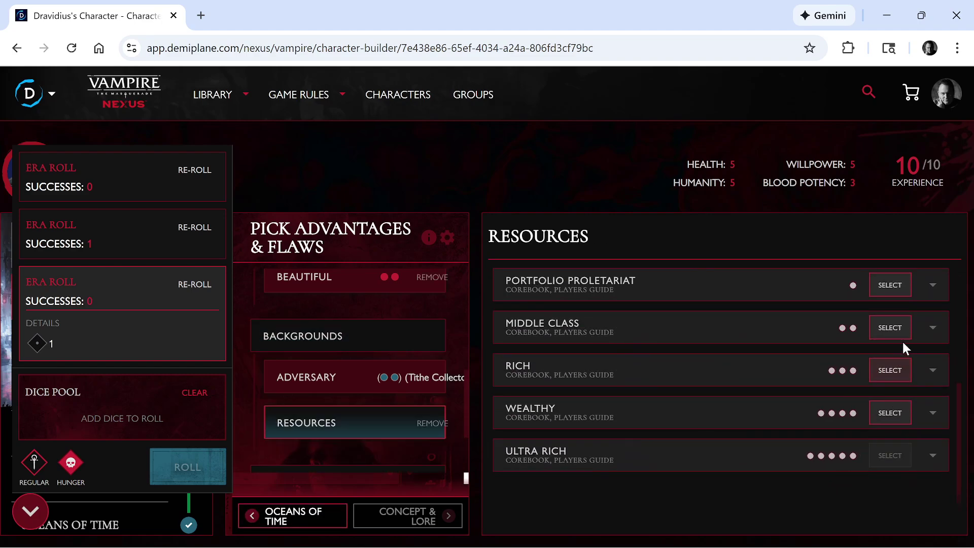
click(889, 335)
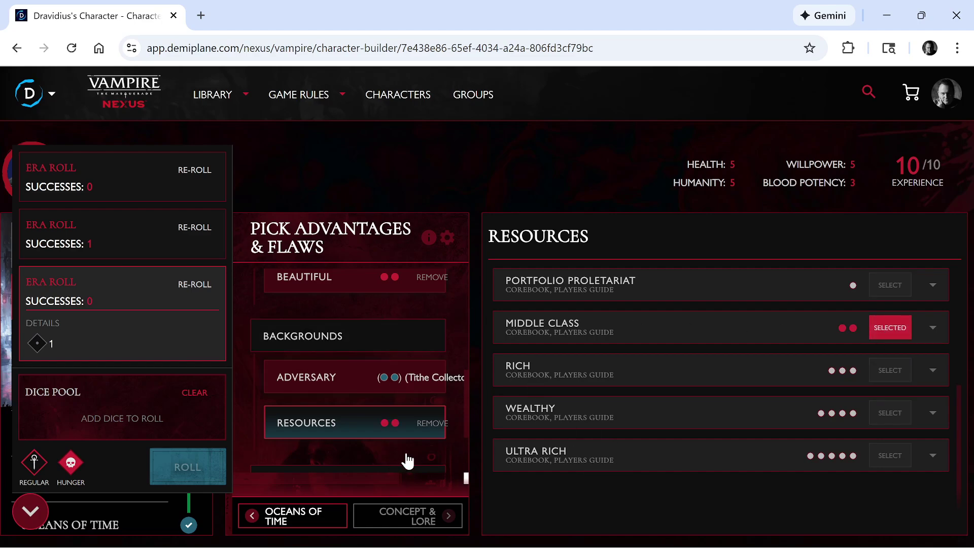
scroll(725, 391, up, 5)
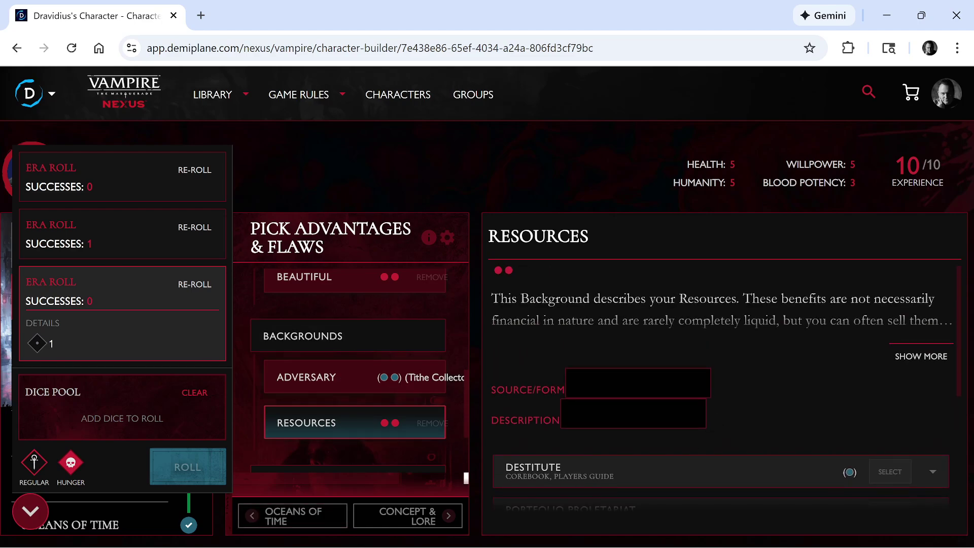
Add the Status background to the character's backgrounds.
click(303, 336)
scroll(625, 408, down, 1)
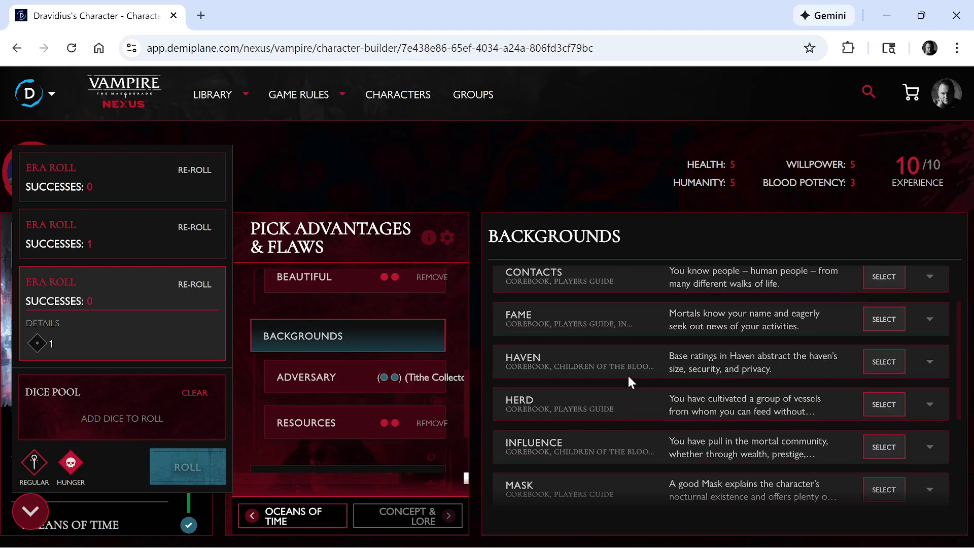
scroll(628, 380, down, 5)
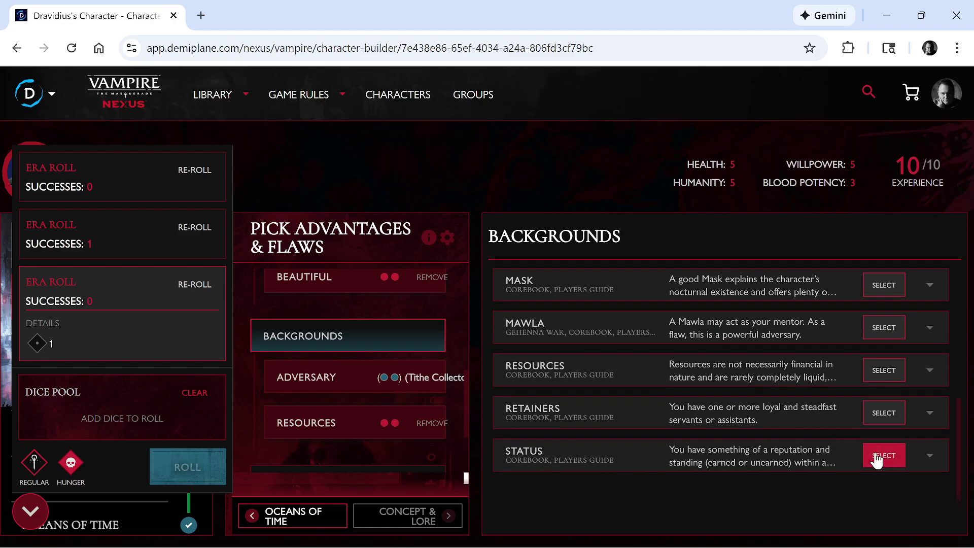
click(877, 456)
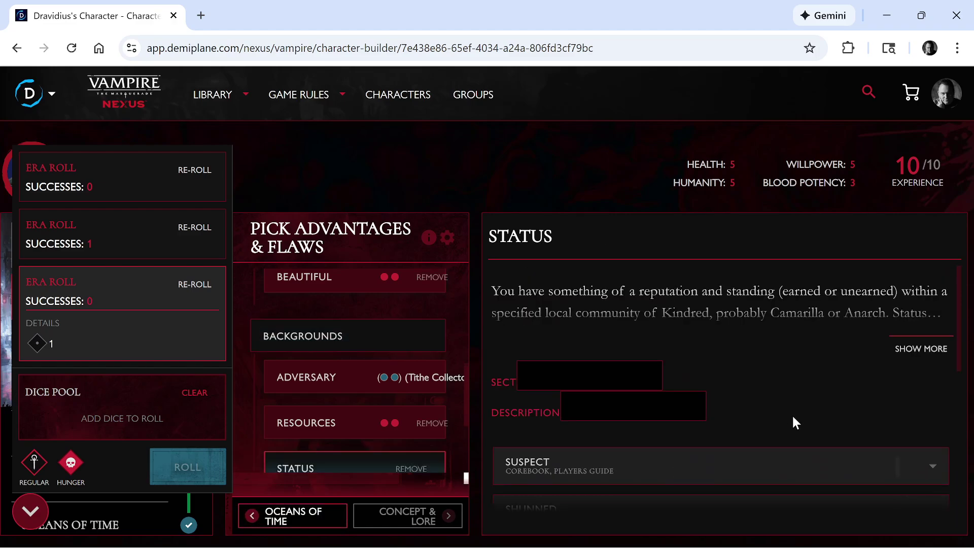
Try the three-dot Influential level for the Status background, check the dot allowances, and deselect it again.
scroll(776, 413, down, 4)
scroll(659, 431, down, 3)
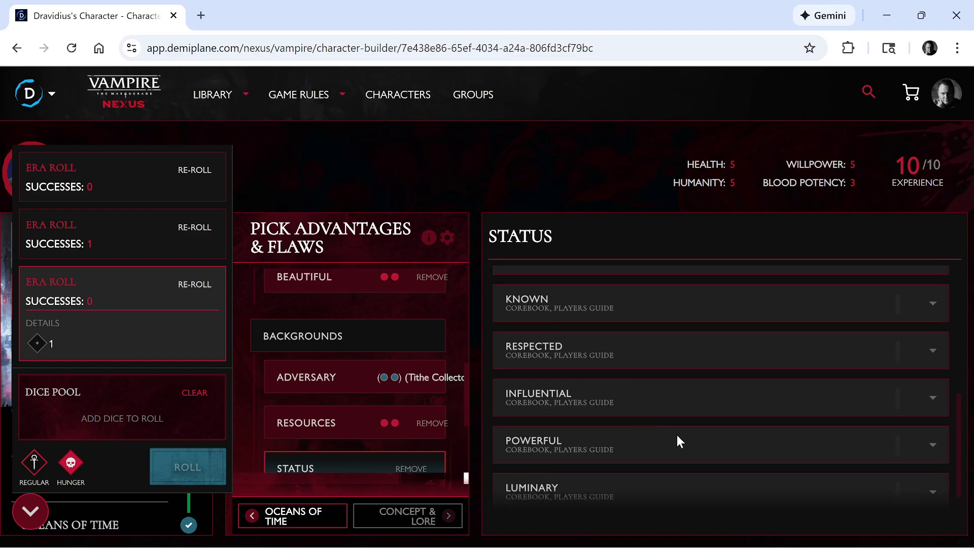
scroll(735, 434, up, 3)
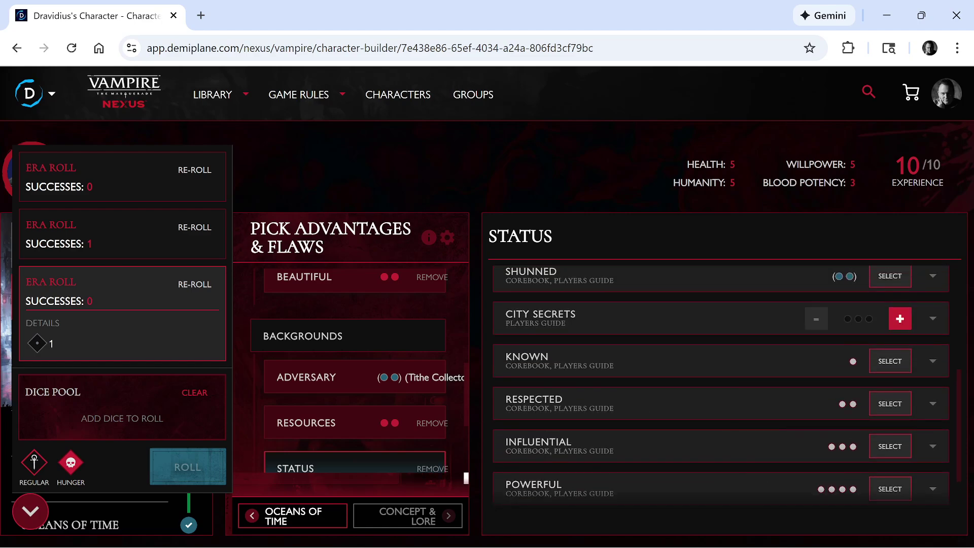
scroll(404, 354, up, 5)
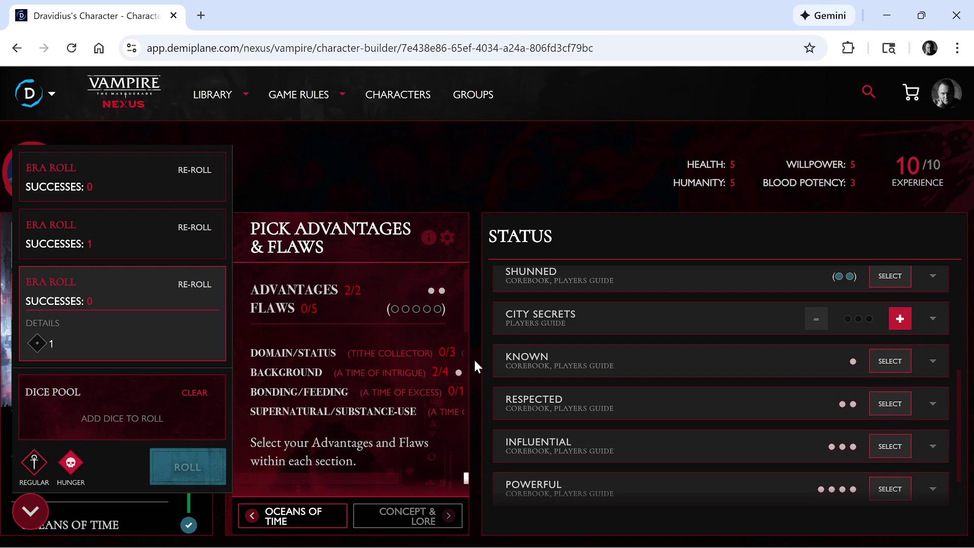
scroll(727, 438, down, 3)
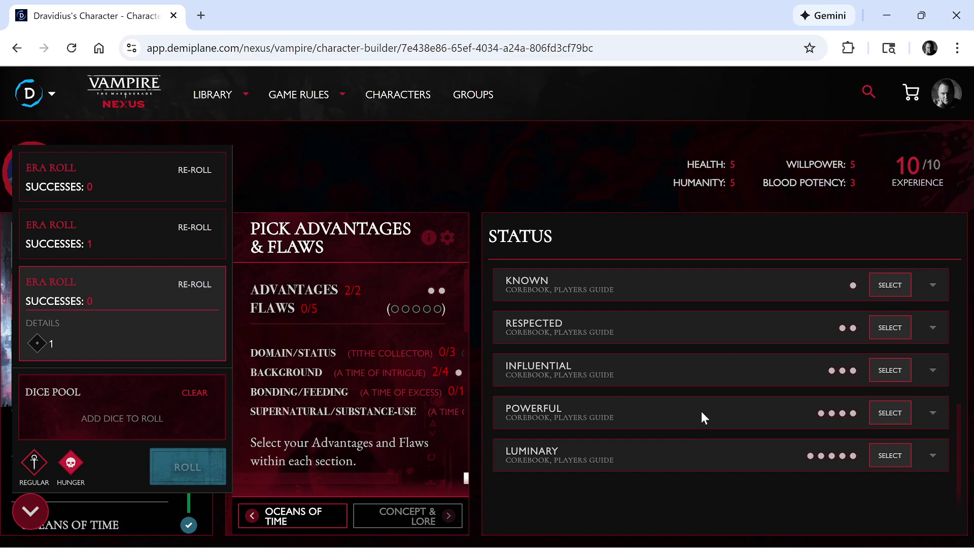
click(889, 370)
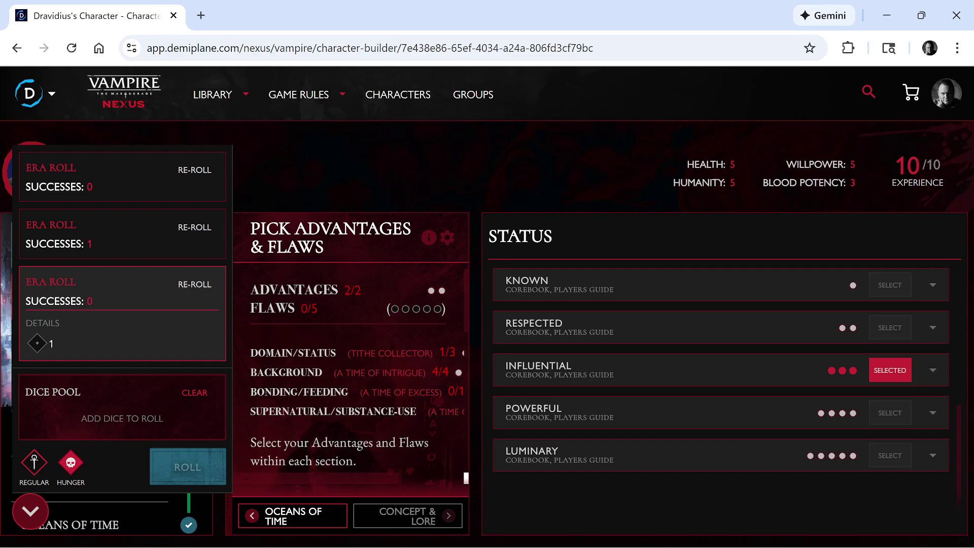
drag(313, 473, 339, 466)
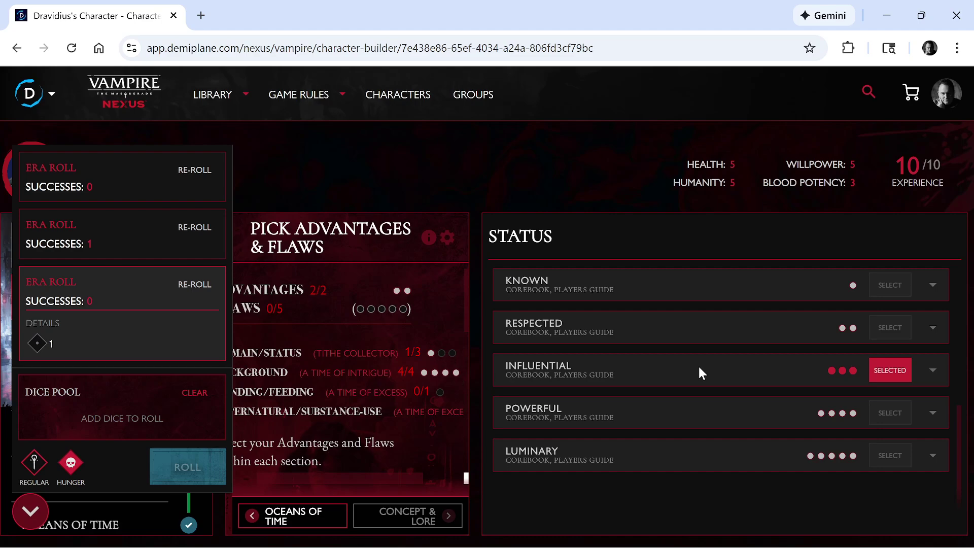
click(876, 370)
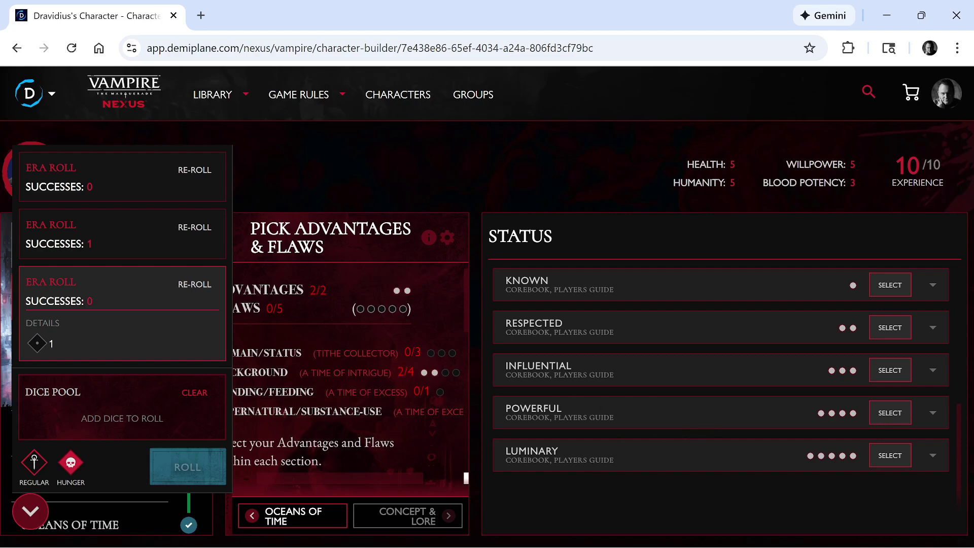
Look through the available backgrounds and add the Haven background to the character.
scroll(519, 373, up, 2)
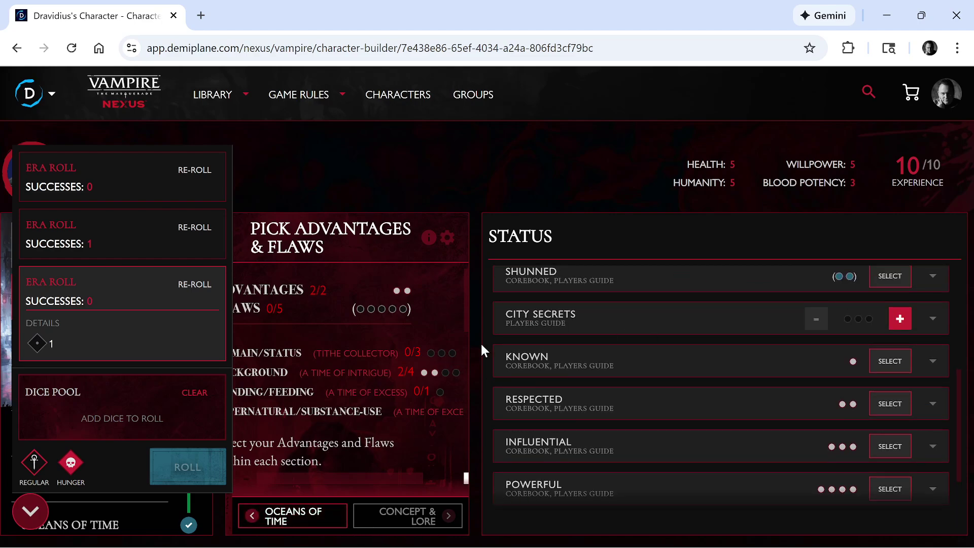
scroll(544, 337, up, 5)
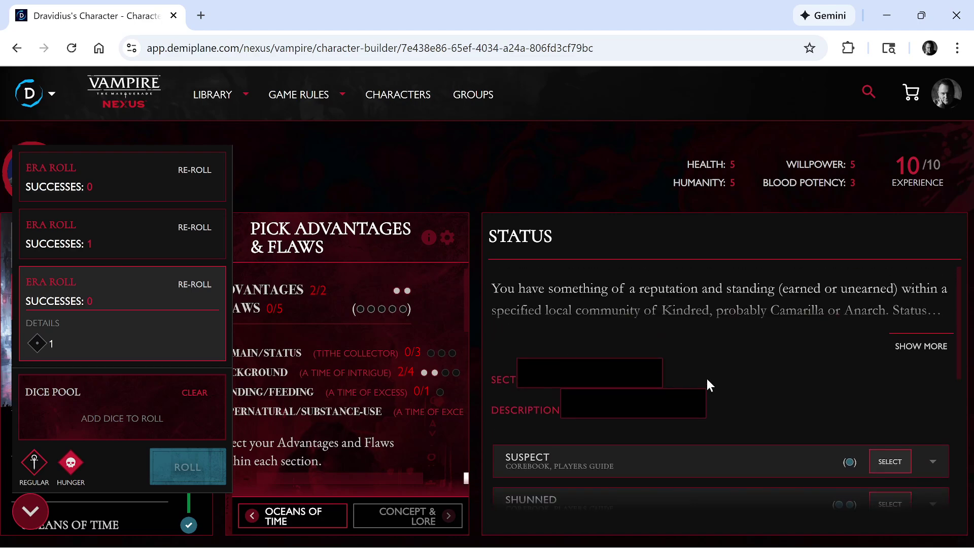
scroll(707, 378, up, 1)
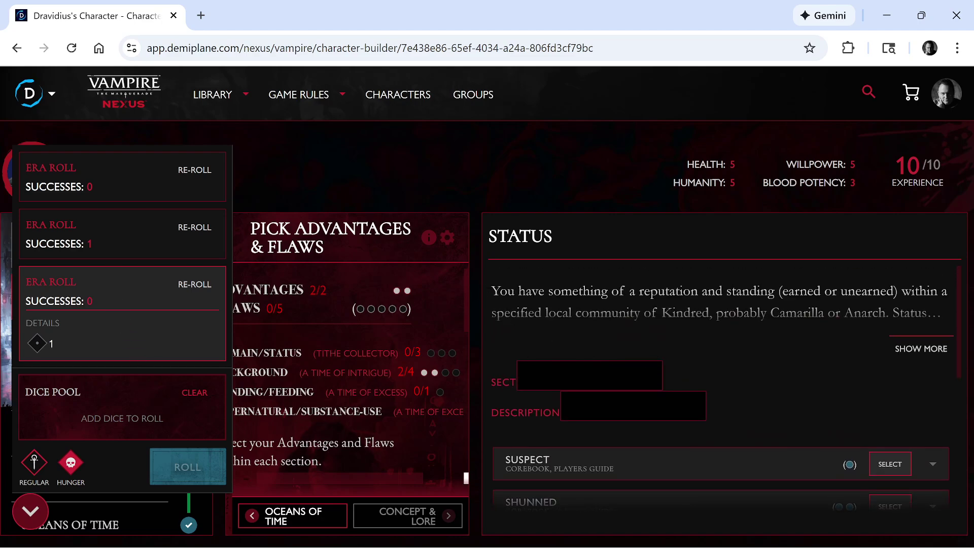
scroll(291, 333, down, 4)
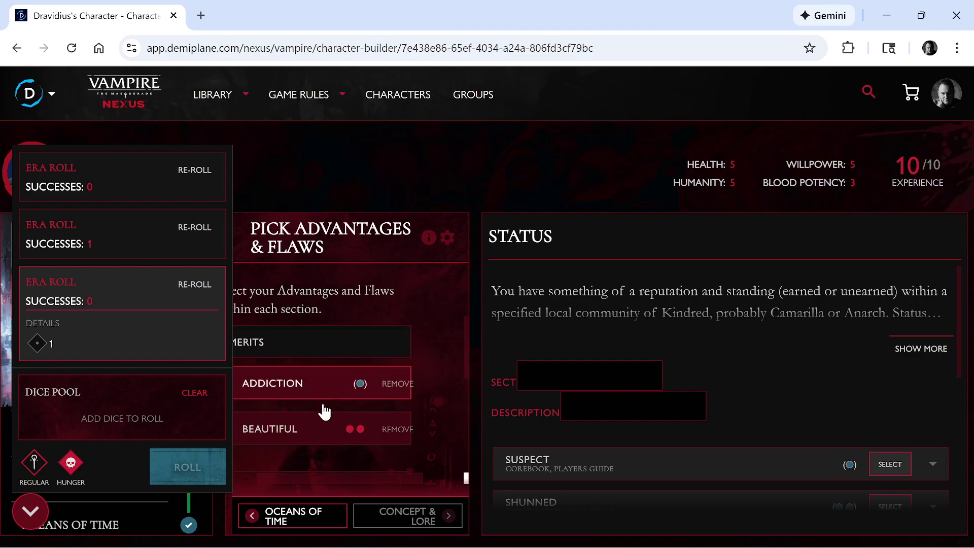
scroll(318, 374, down, 2)
click(319, 414)
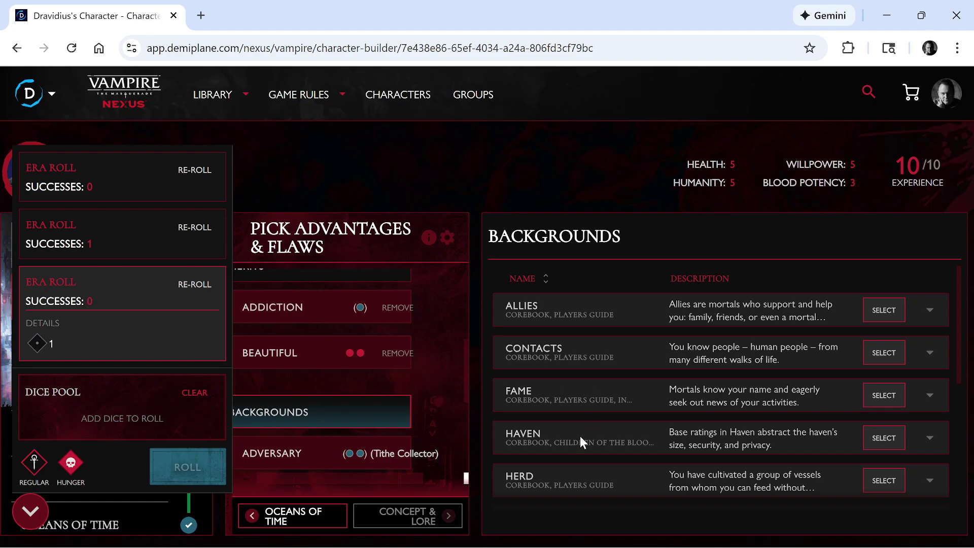
scroll(567, 427, down, 2)
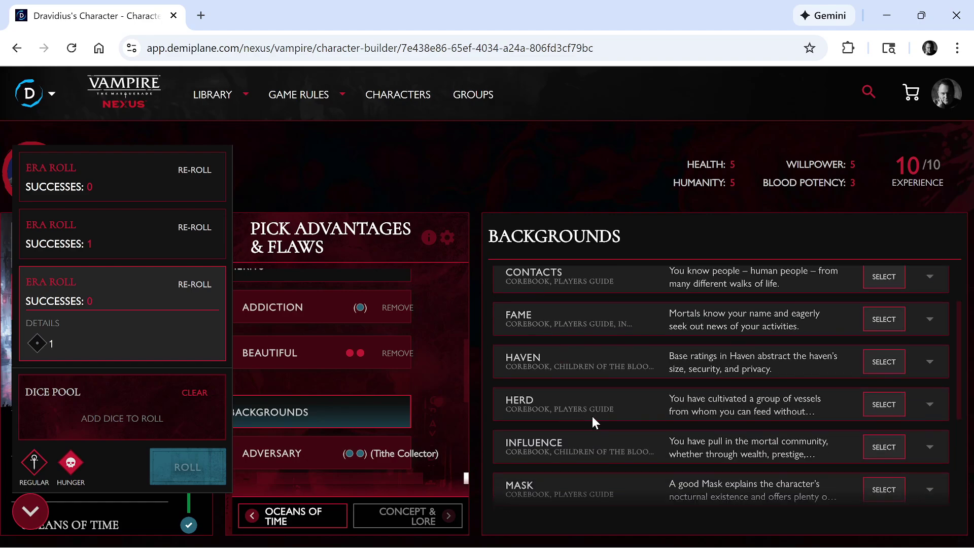
scroll(510, 439, down, 1)
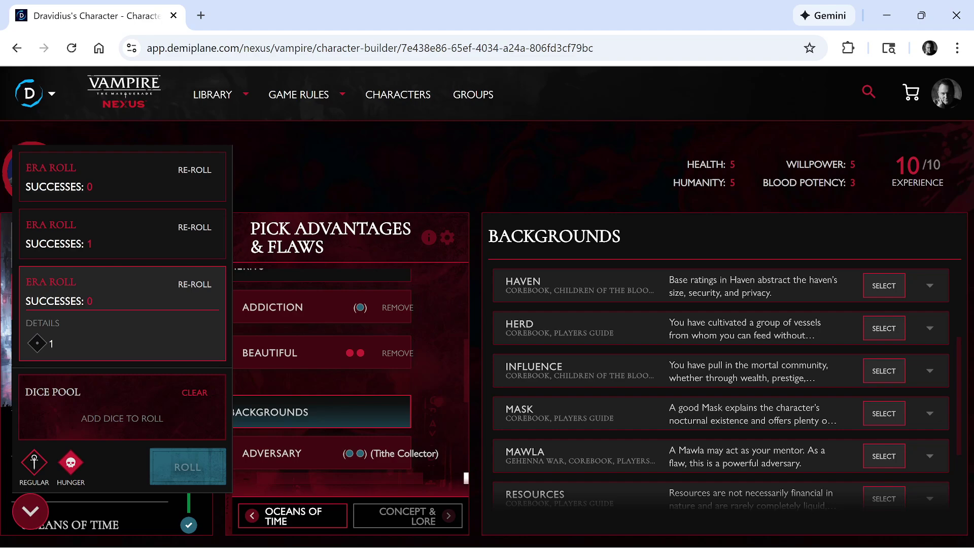
scroll(720, 385, down, 2)
scroll(721, 385, down, 1)
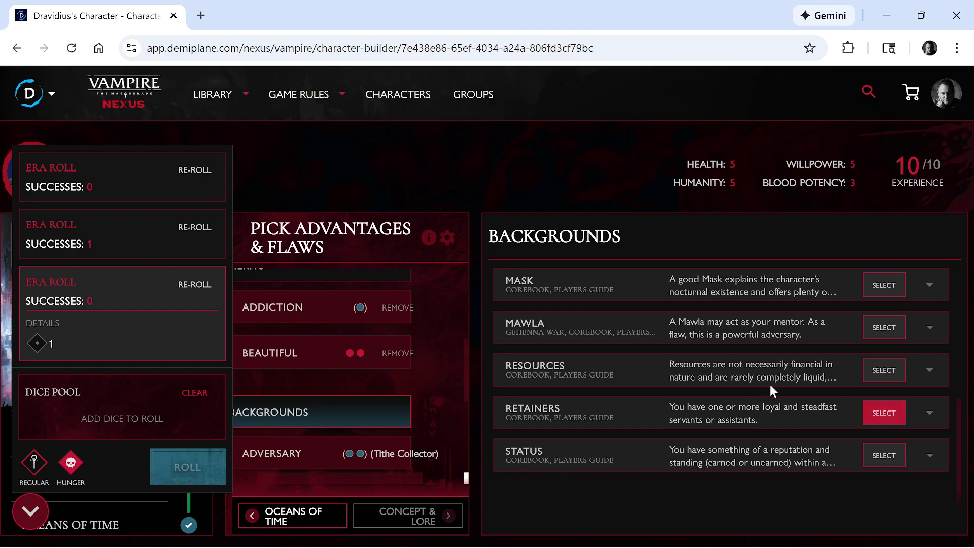
scroll(769, 382, up, 3)
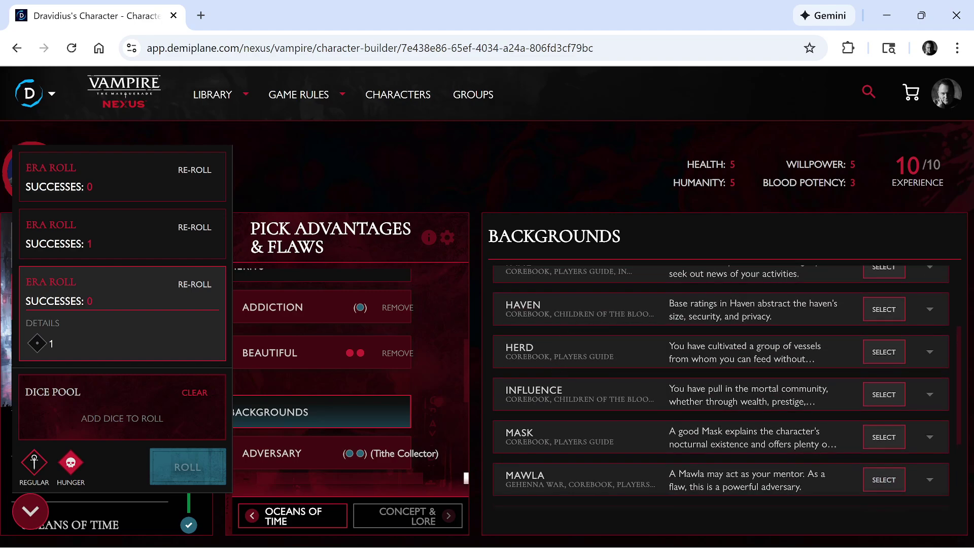
click(878, 315)
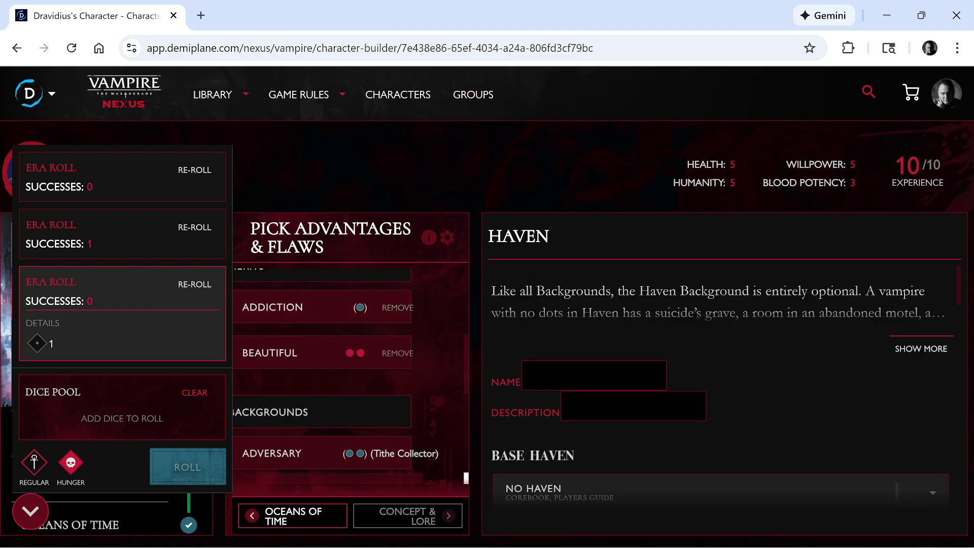
Choose the two-dot Good Size Haven as the base haven.
scroll(760, 413, down, 6)
scroll(894, 456, down, 2)
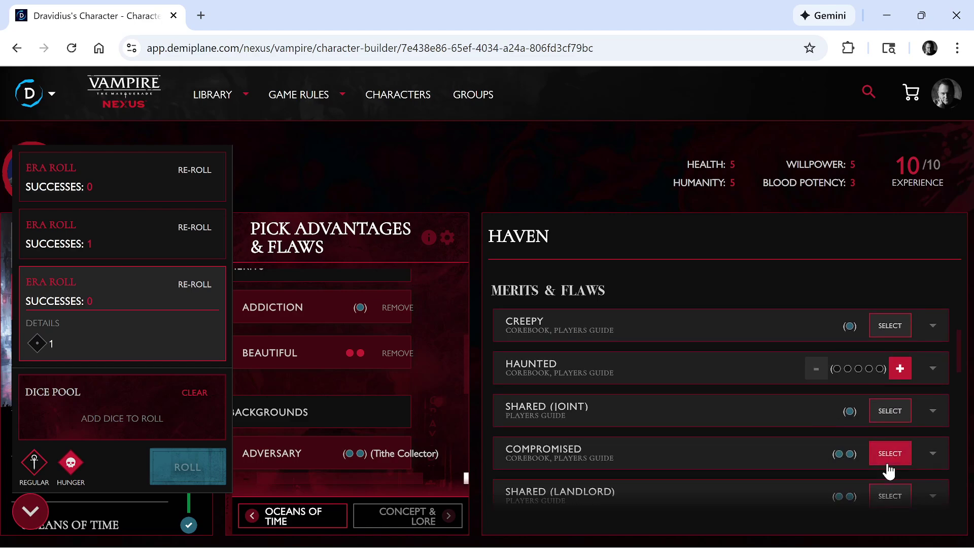
scroll(887, 468, down, 3)
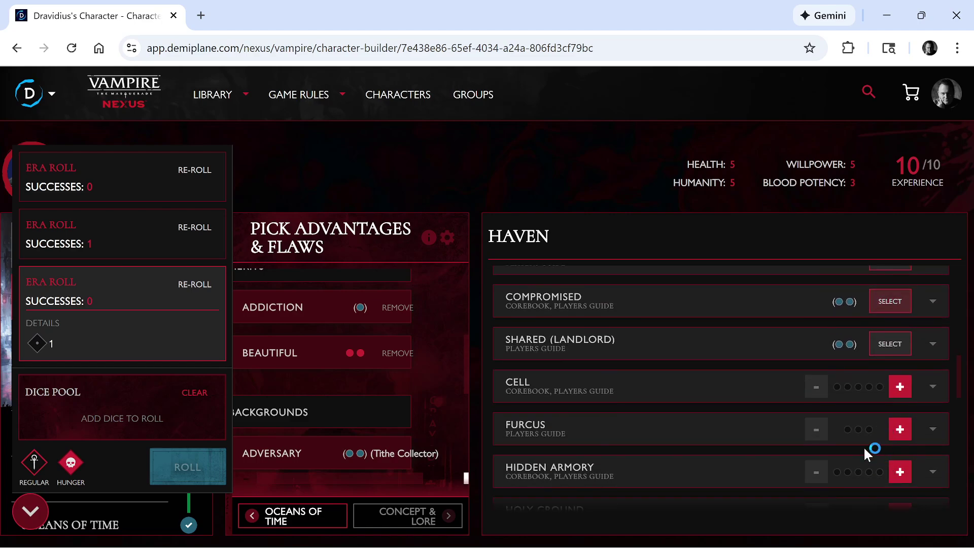
scroll(866, 446, down, 2)
scroll(721, 436, up, 6)
scroll(786, 398, up, 3)
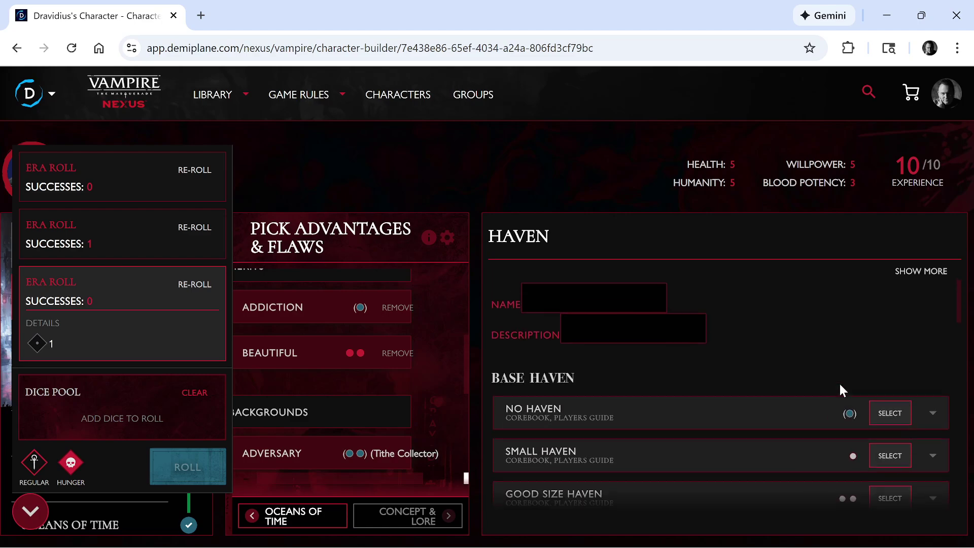
scroll(680, 380, down, 1)
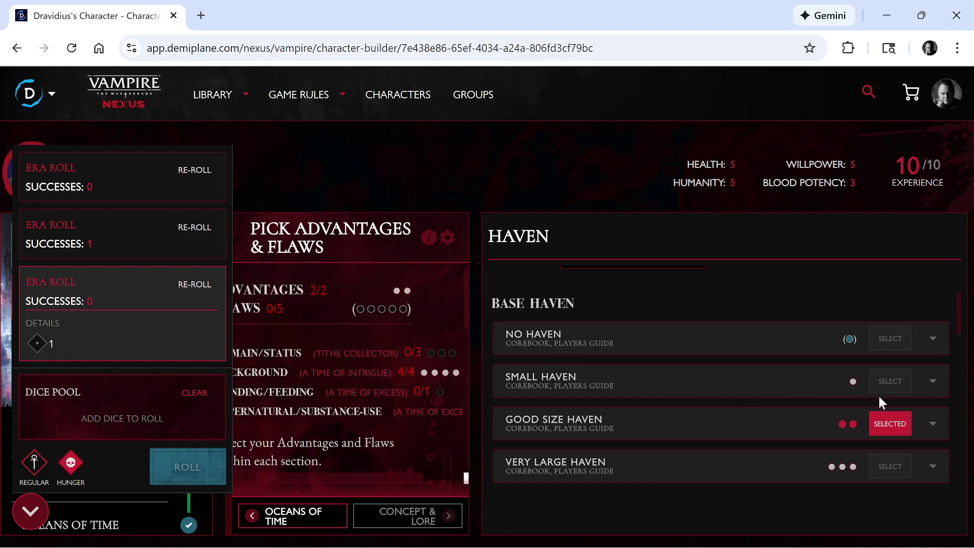
scroll(739, 459, down, 6)
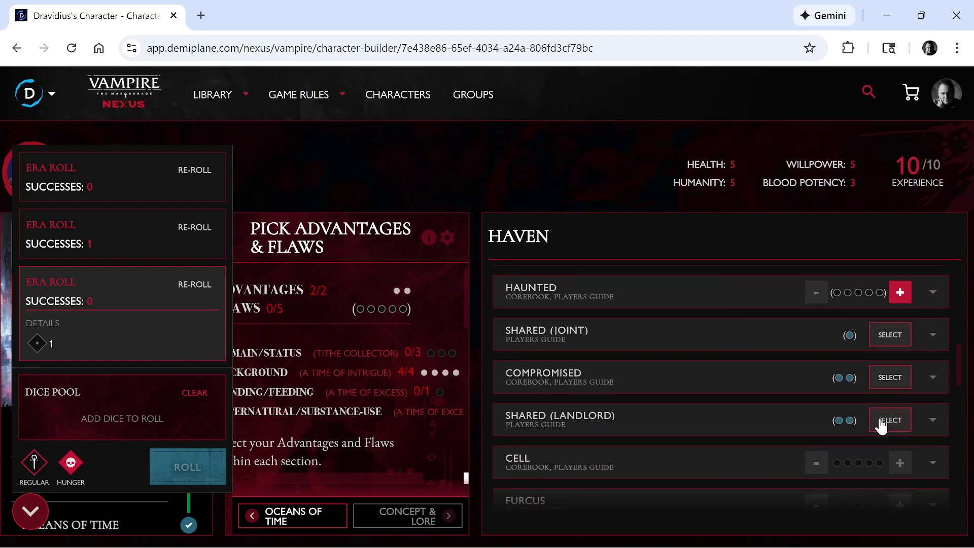
Close the dice roller and add another Status background to the character.
scroll(837, 417, down, 5)
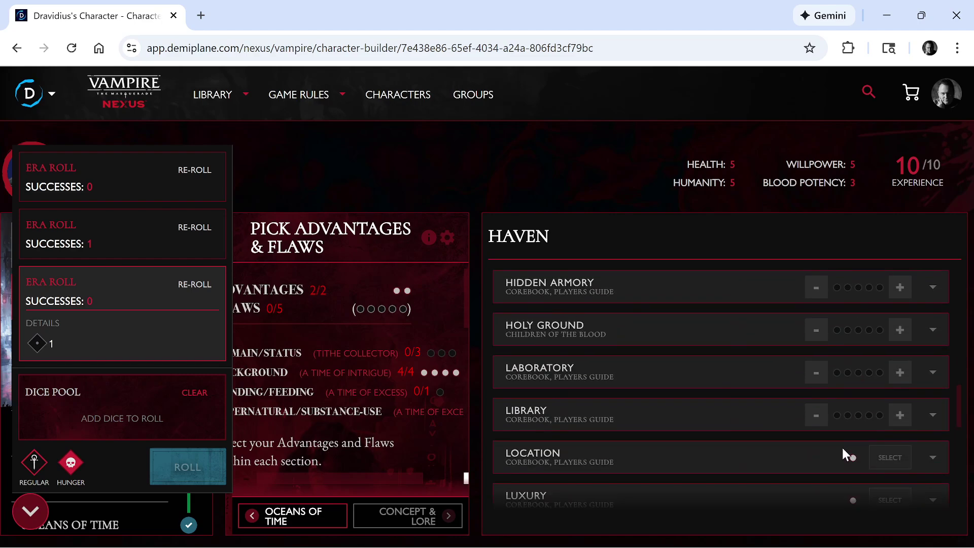
scroll(844, 447, up, 5)
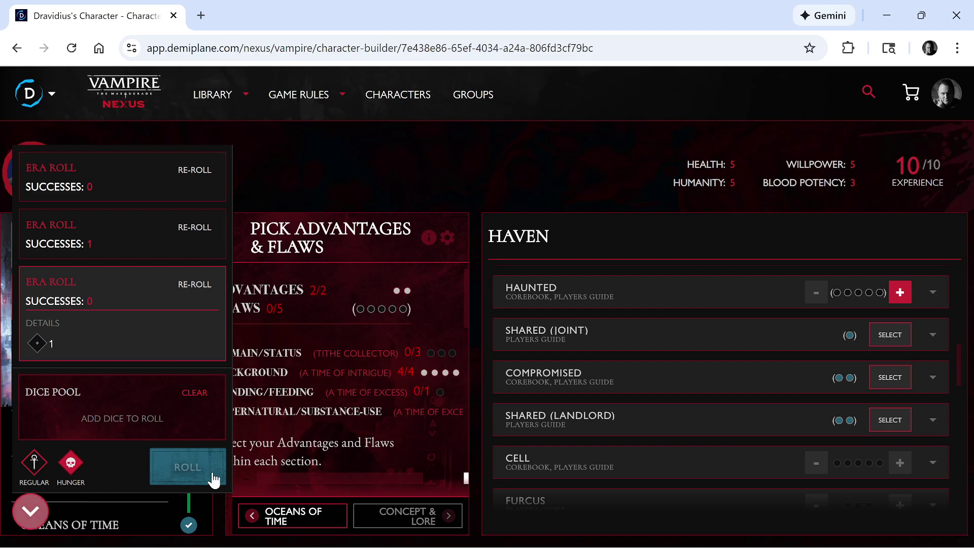
click(489, 402)
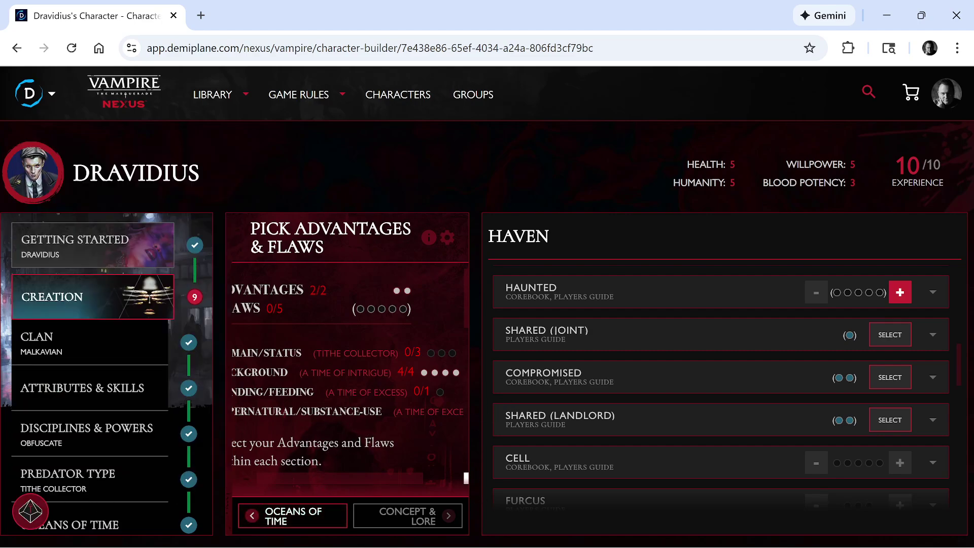
scroll(374, 382, down, 5)
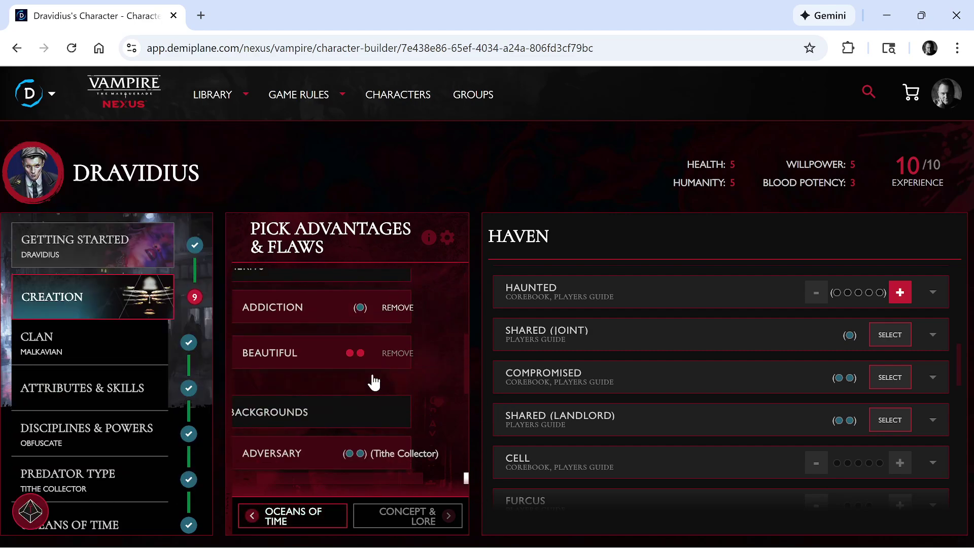
click(284, 412)
scroll(629, 408, down, 5)
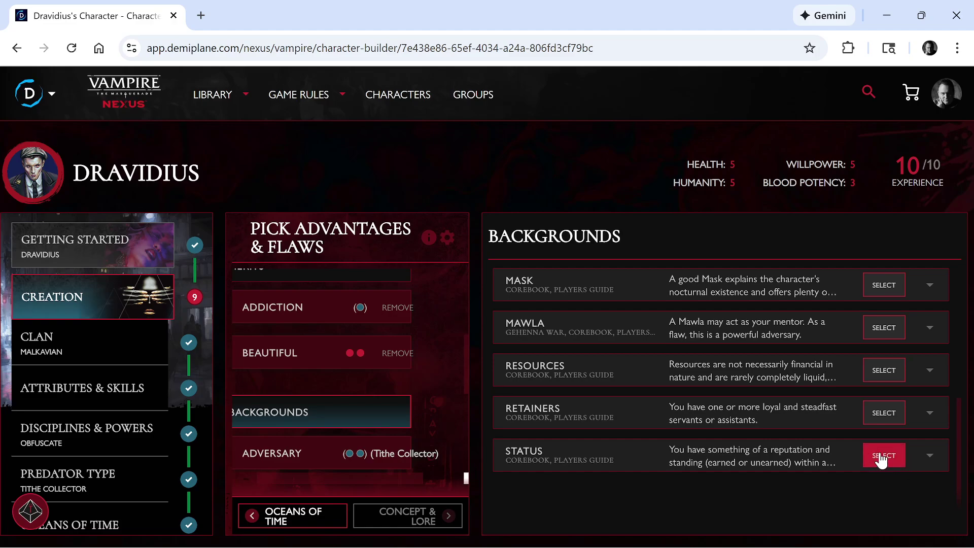
click(883, 458)
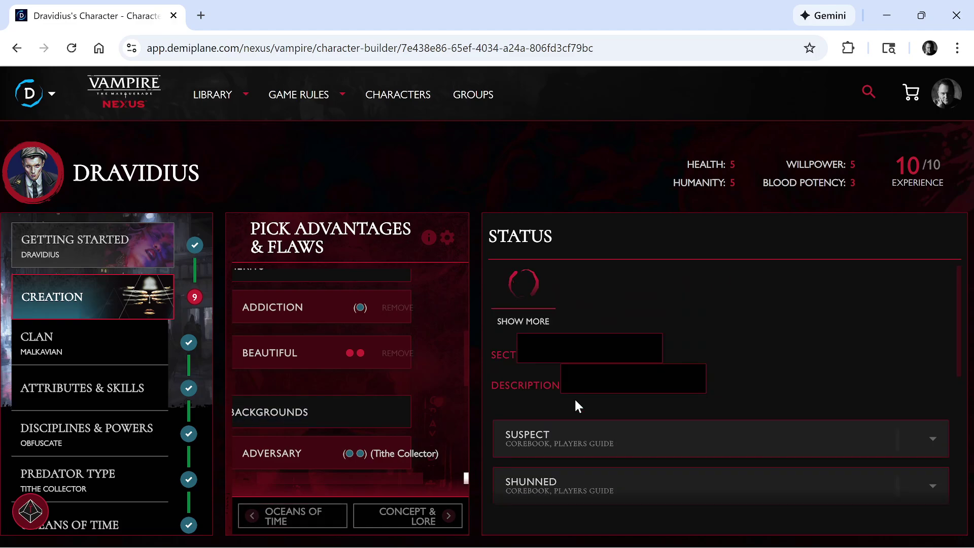
Choose the three-dot Influential level for the new Status background.
scroll(575, 400, down, 3)
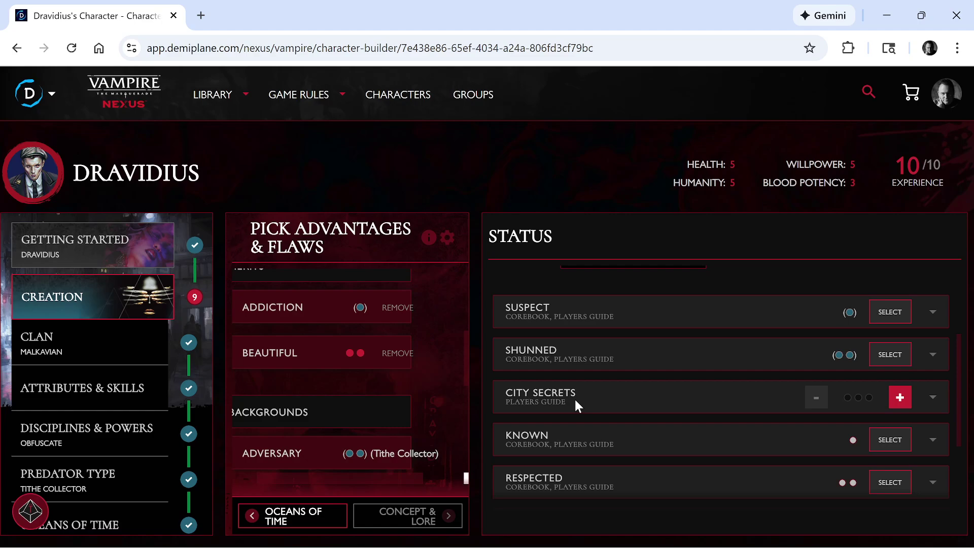
scroll(574, 397, down, 3)
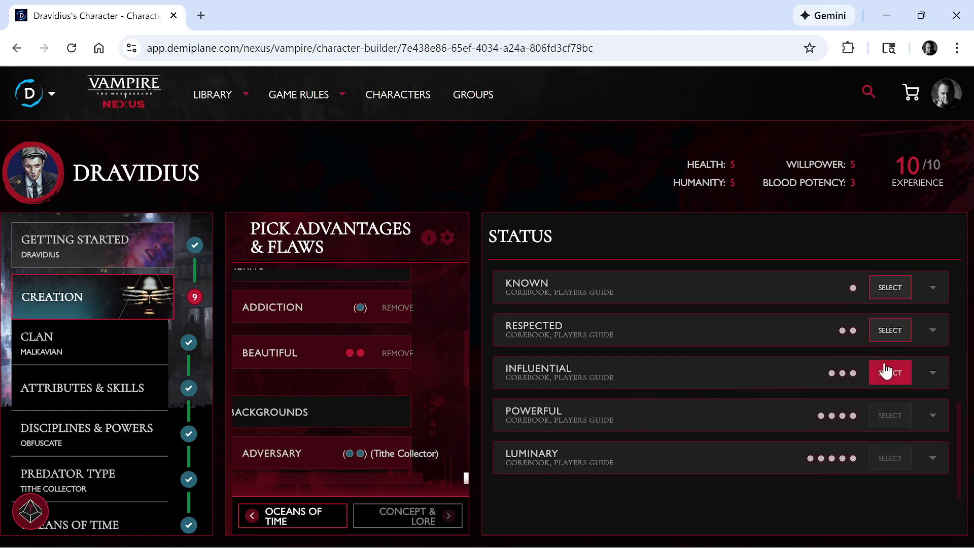
click(885, 370)
Check the advantage and flaw dot allowances, and examine the flaw and advantage removal options in Oceans of Time.
scroll(387, 390, up, 5)
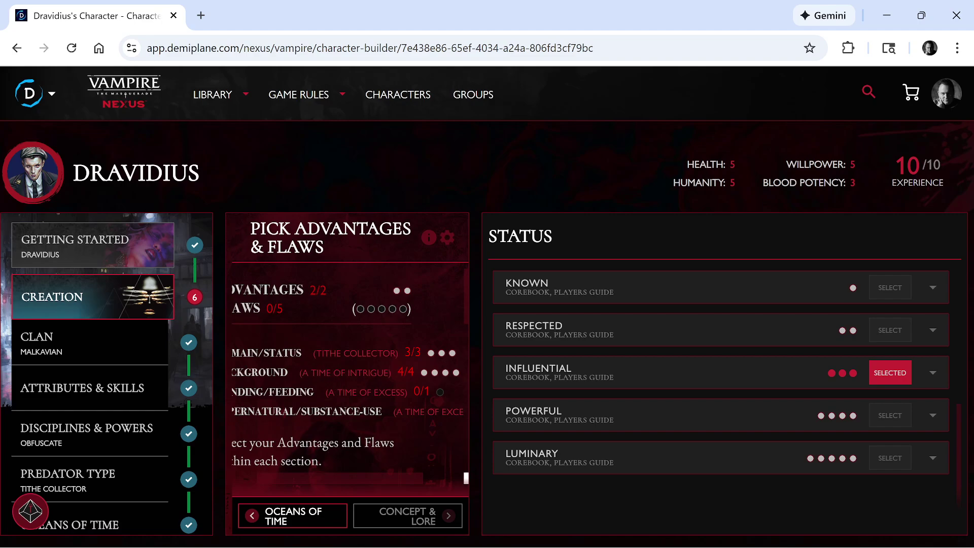
drag(387, 475, 315, 471)
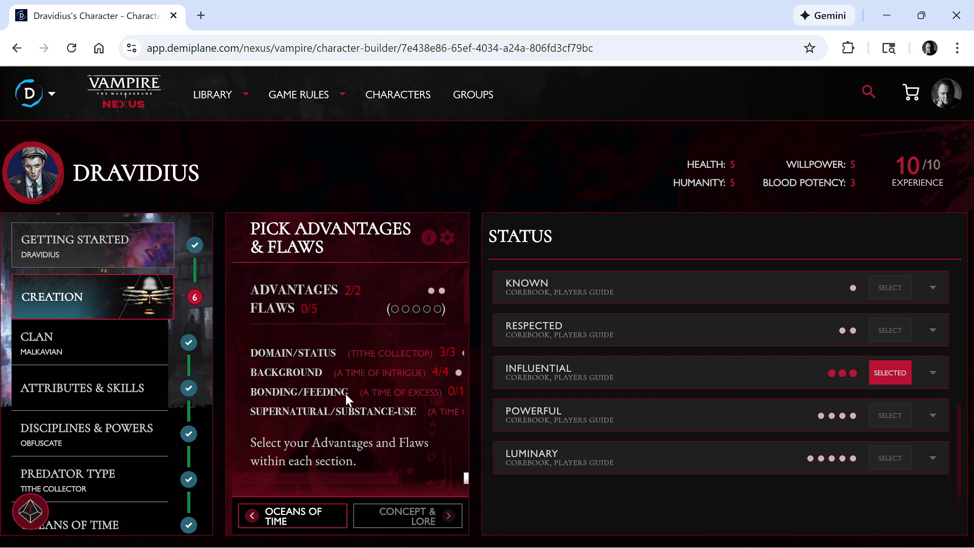
click(284, 516)
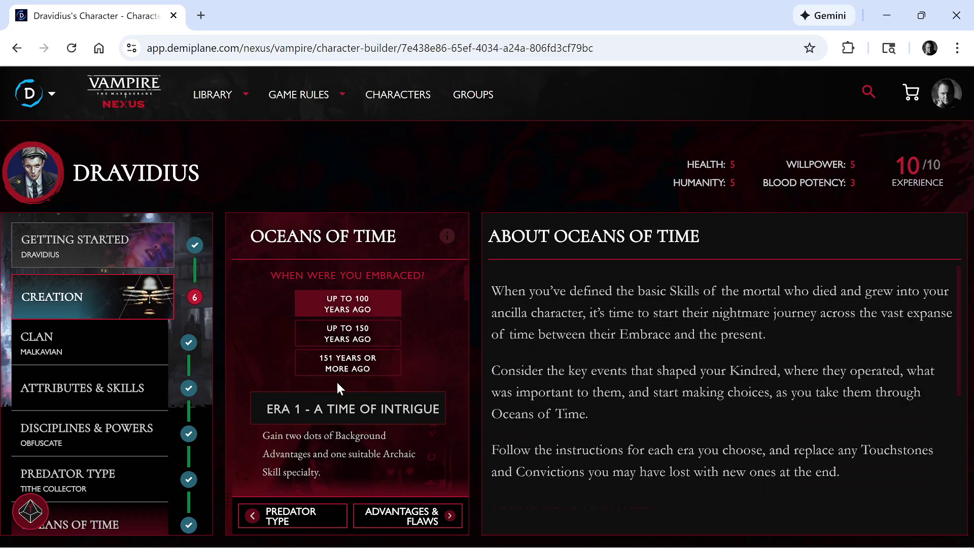
scroll(337, 382, down, 10)
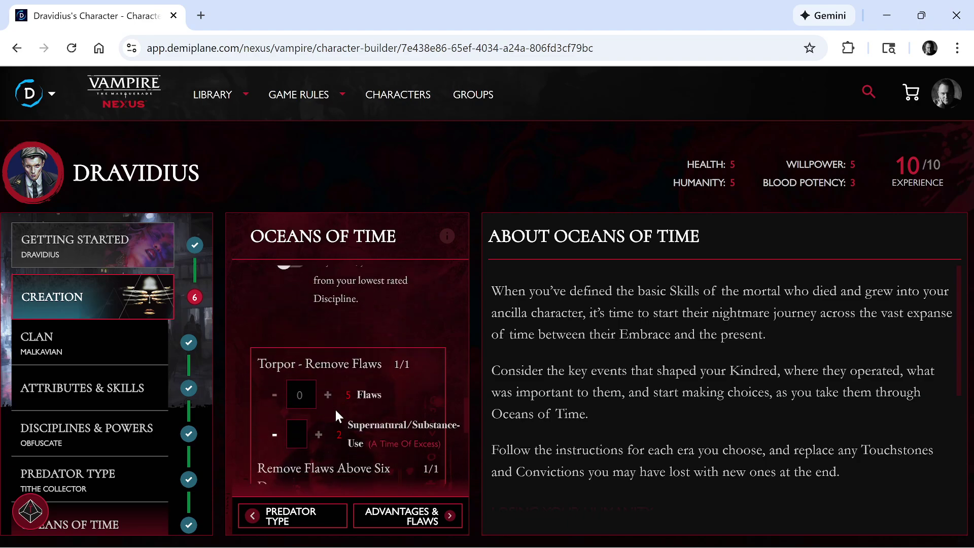
scroll(386, 372, down, 2)
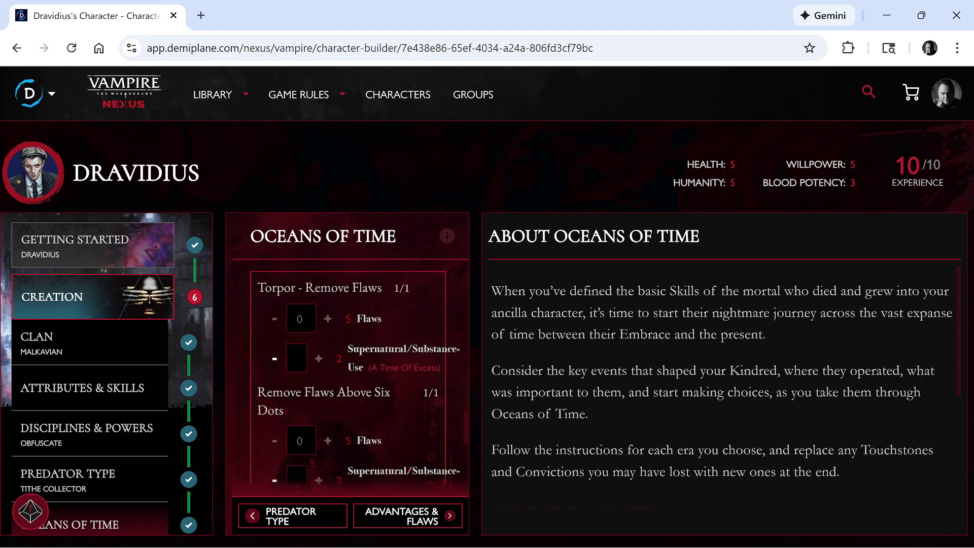
scroll(344, 404, down, 2)
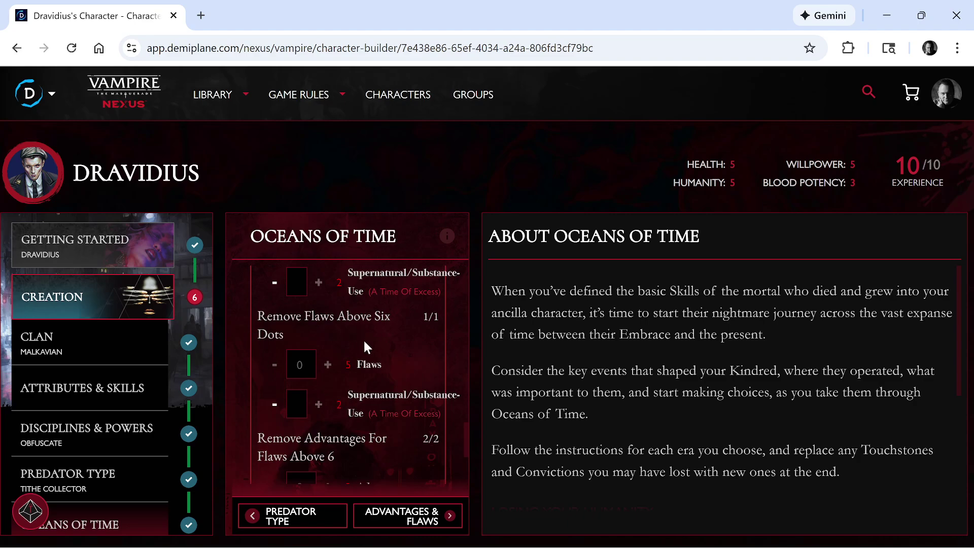
scroll(268, 422, down, 2)
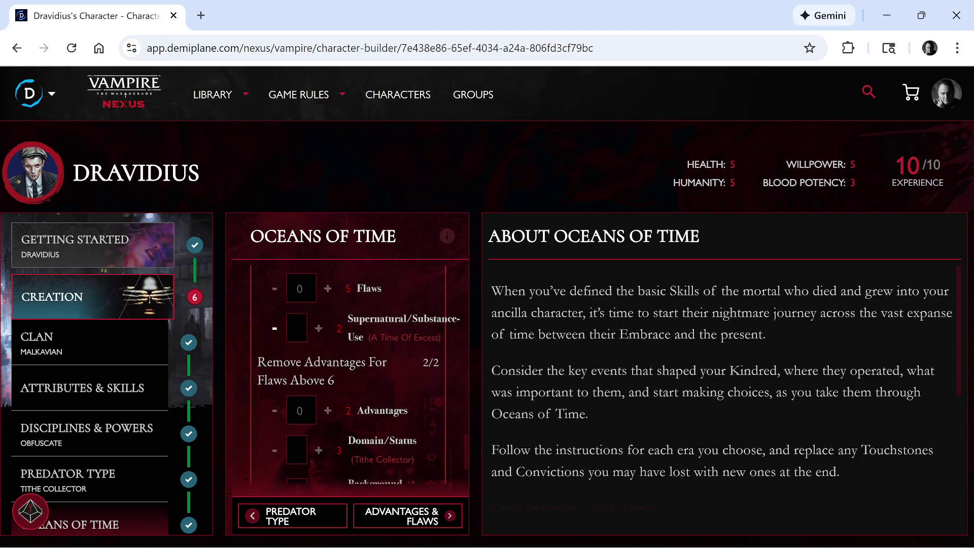
scroll(348, 395, down, 2)
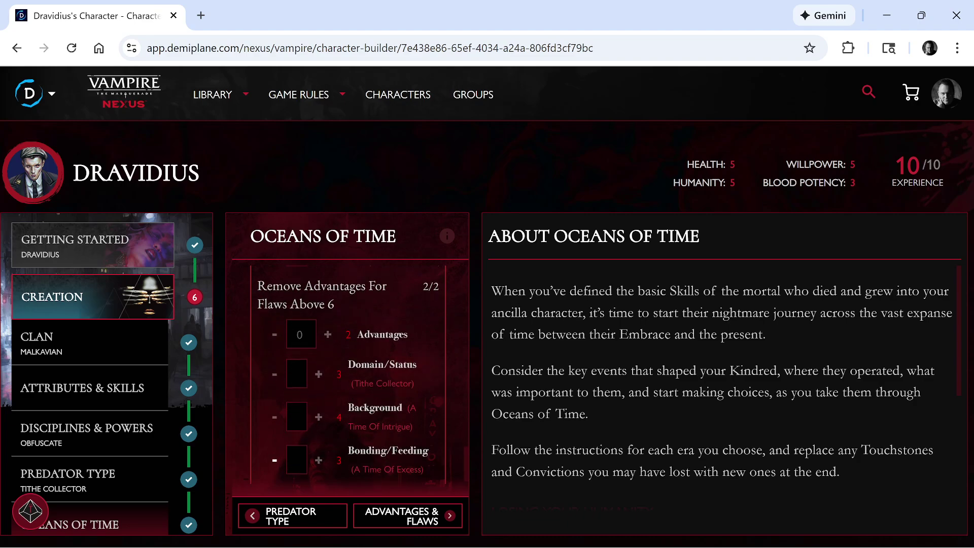
scroll(320, 392, down, 1)
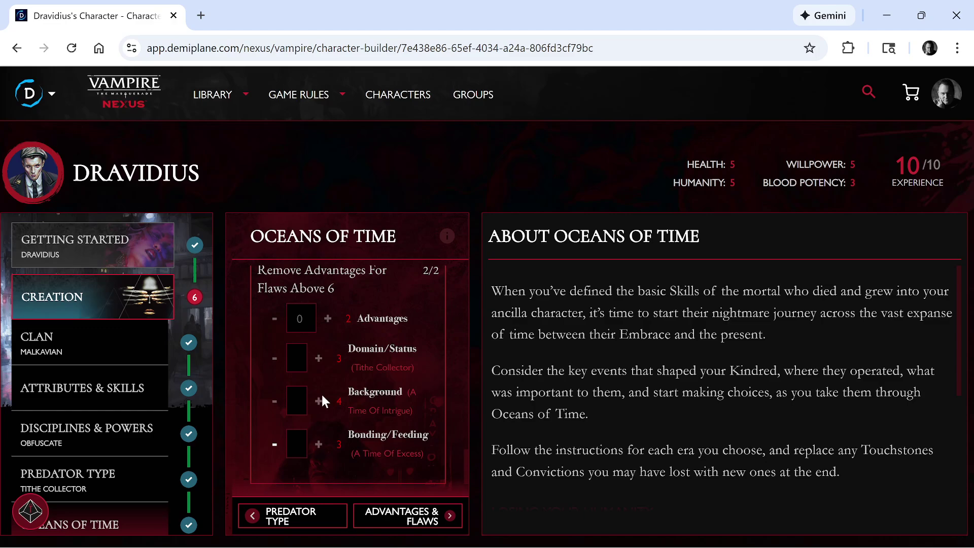
click(386, 516)
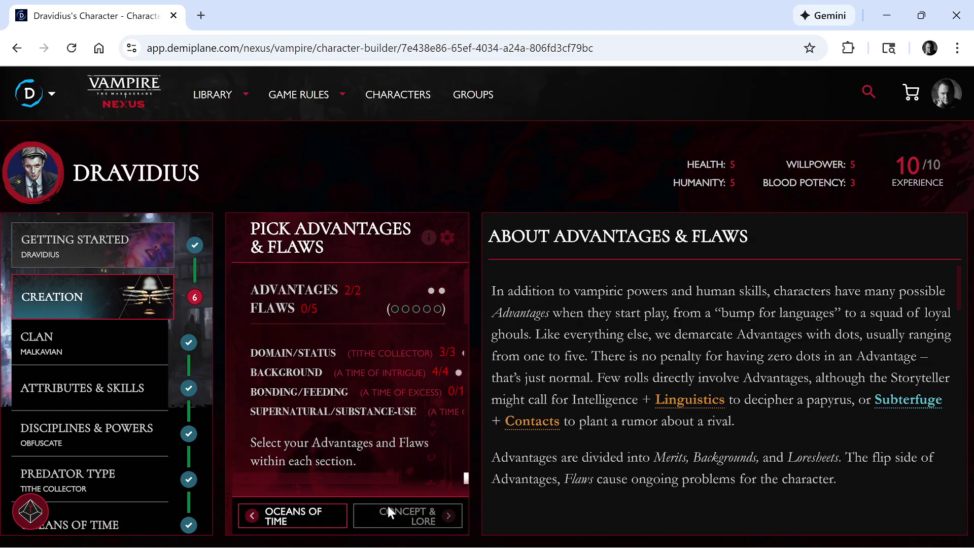
Read the description of the Fame background and add it to the character's backgrounds.
scroll(325, 405, down, 5)
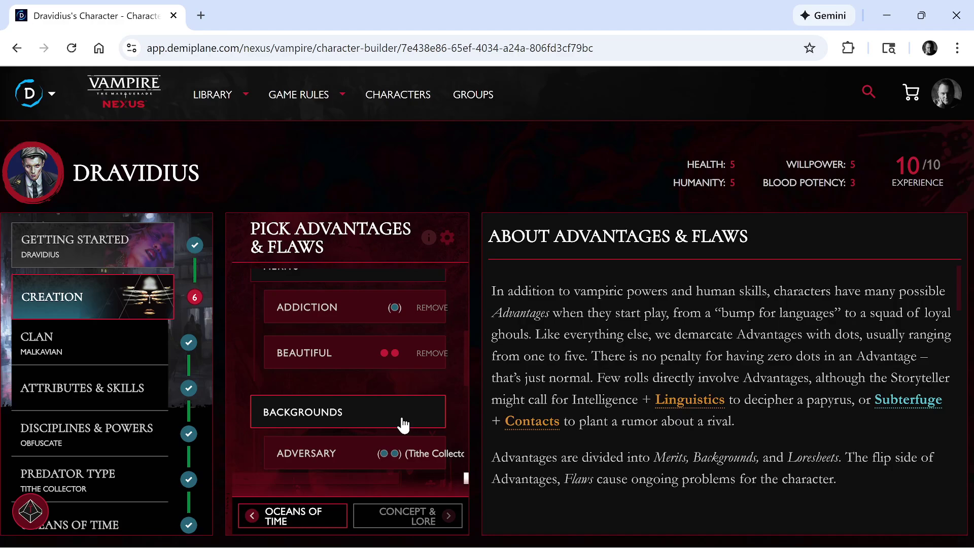
click(402, 417)
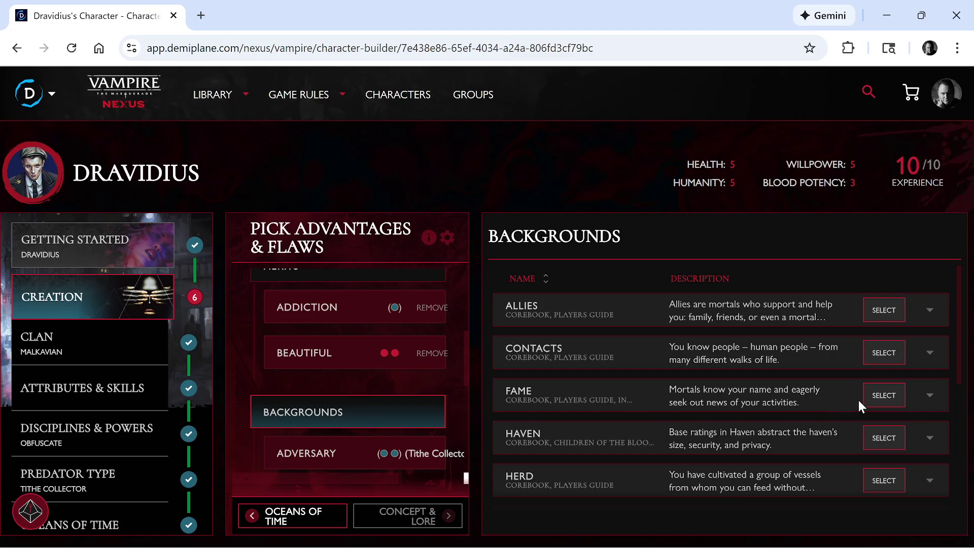
click(536, 402)
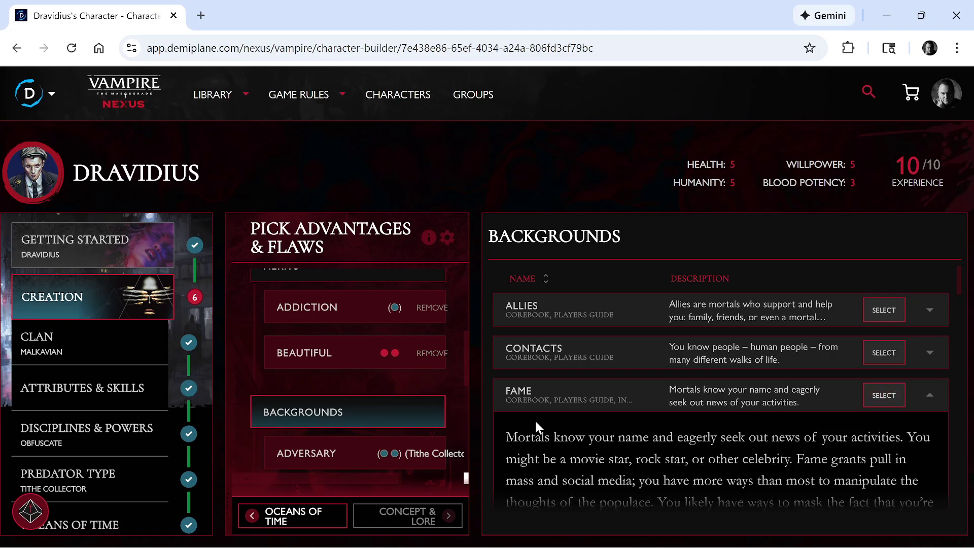
scroll(562, 416, down, 10)
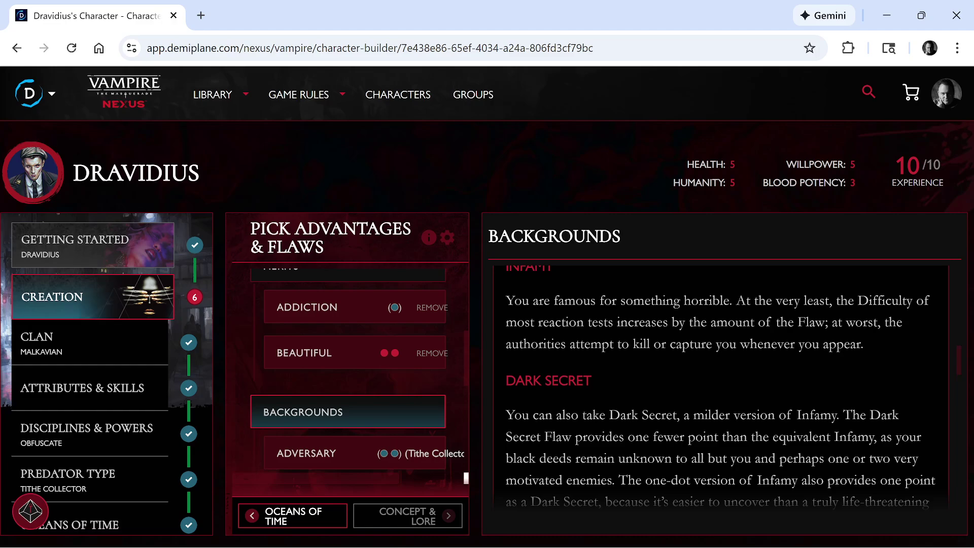
scroll(805, 384, up, 10)
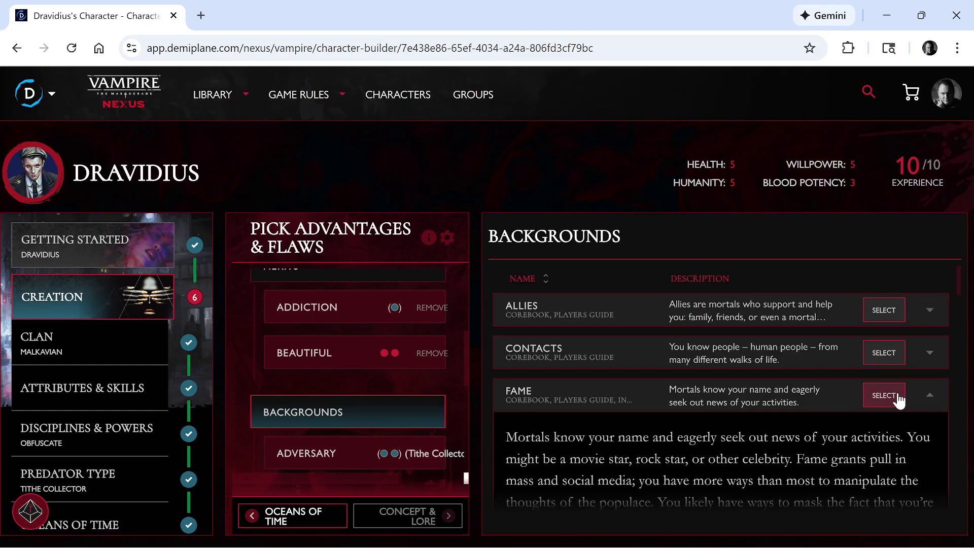
click(896, 398)
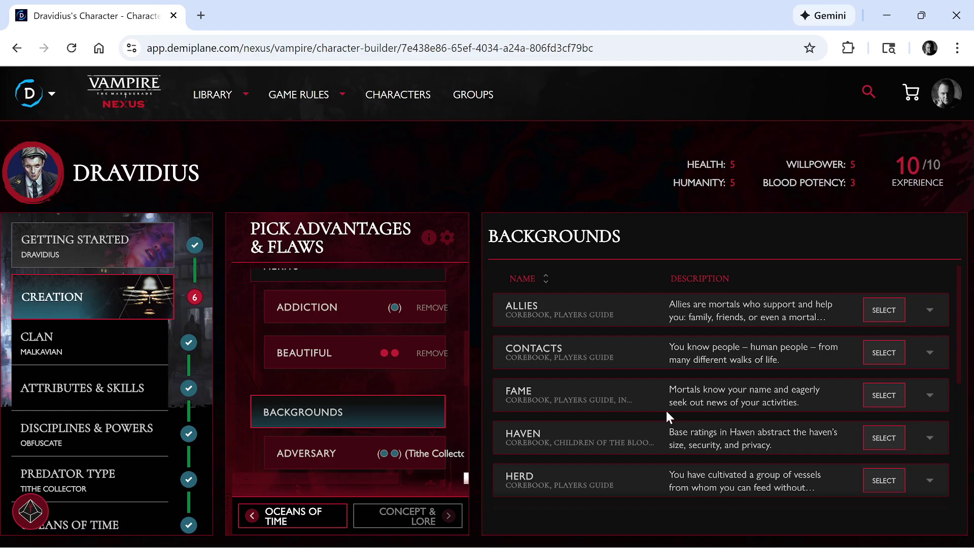
scroll(417, 391, down, 5)
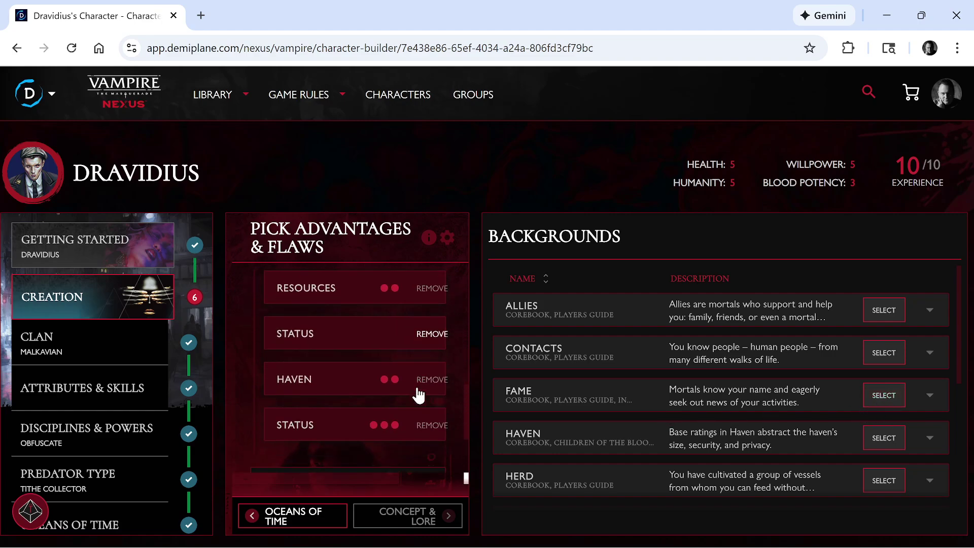
scroll(420, 394, up, 3)
click(872, 394)
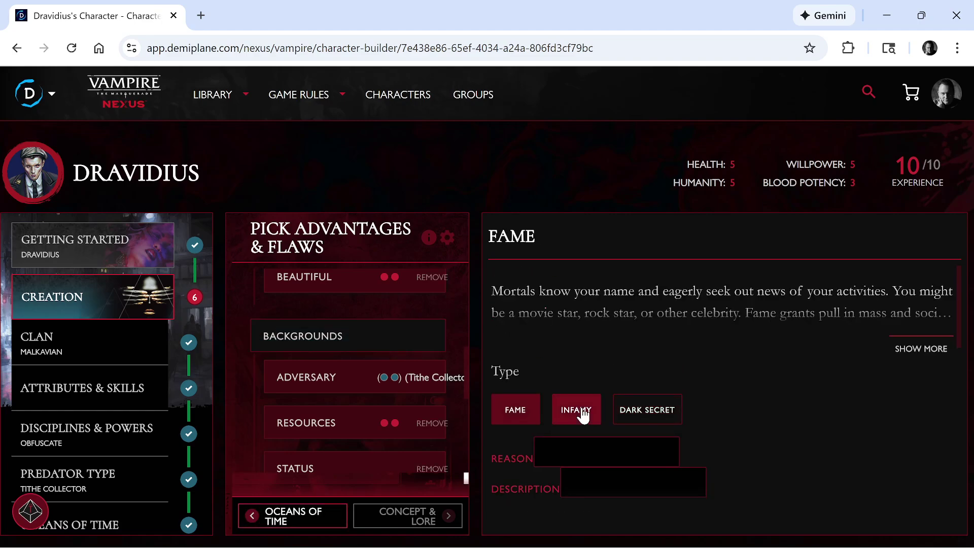
Set the Fame background's type to Infamy and enter "Over Zealous Enforcement" as the reason.
click(582, 415)
scroll(801, 419, down, 3)
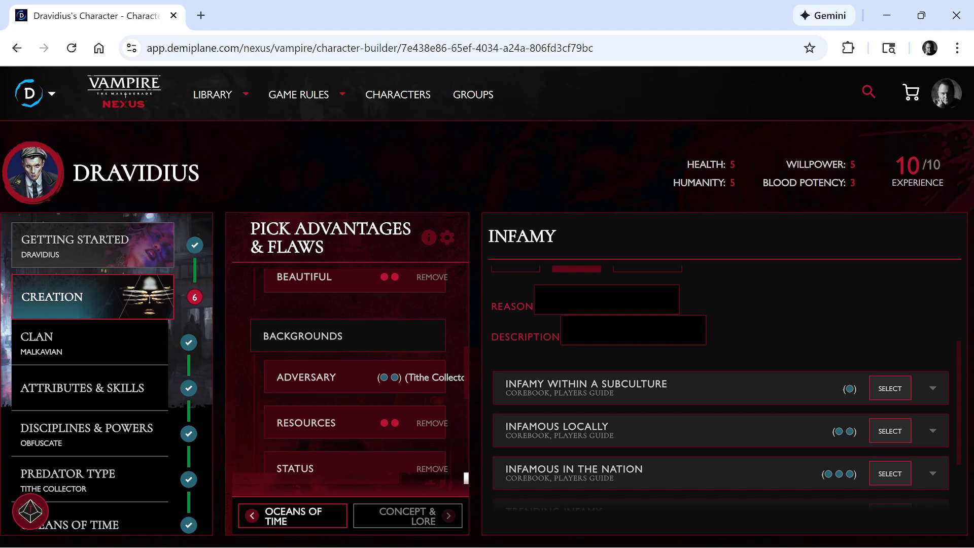
text(Over Zealous Sheriff)
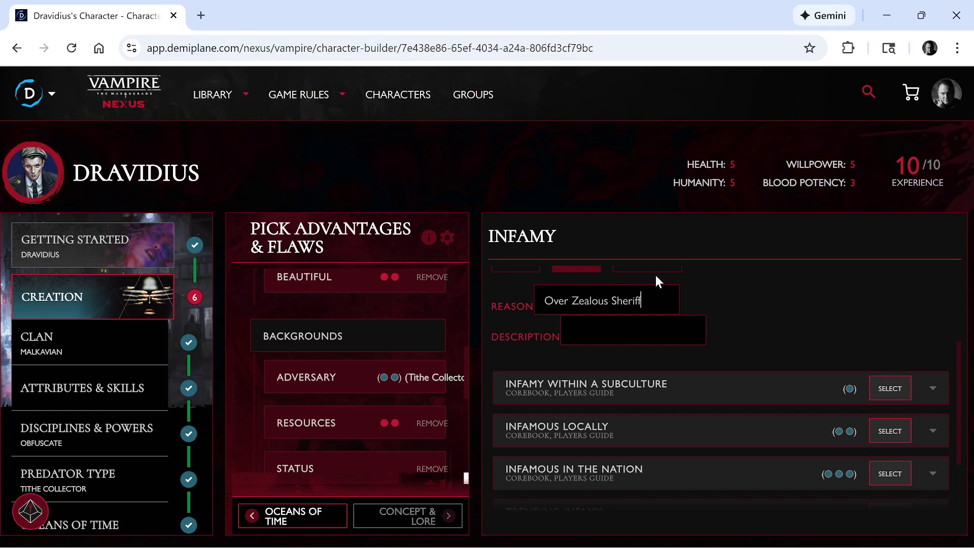
text(])
key(BackSpace)
key(BackSpace)
key(BackSpace)
text(Enforcement)
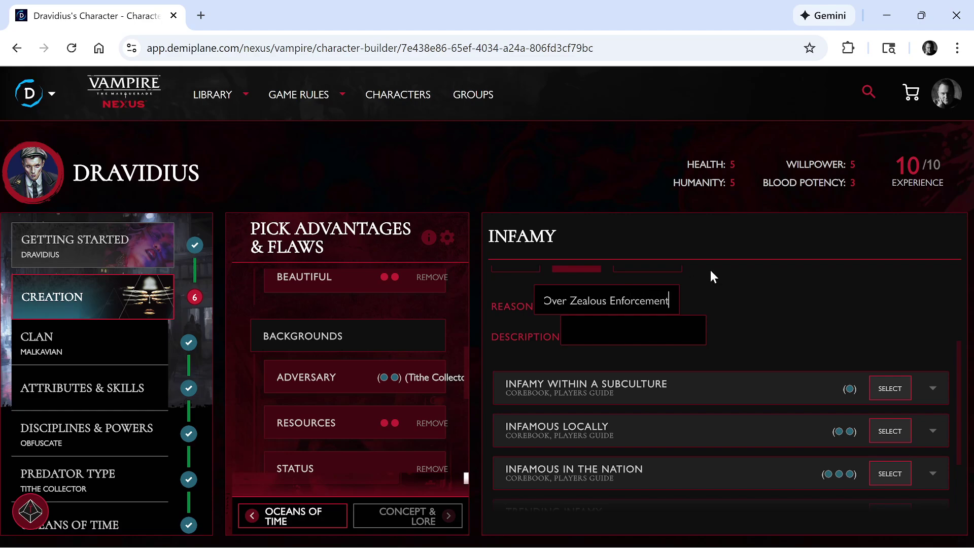
Read the Trending Infamy description and choose the two-dot Infamous Locally flaw for Infamy.
scroll(759, 334, down, 2)
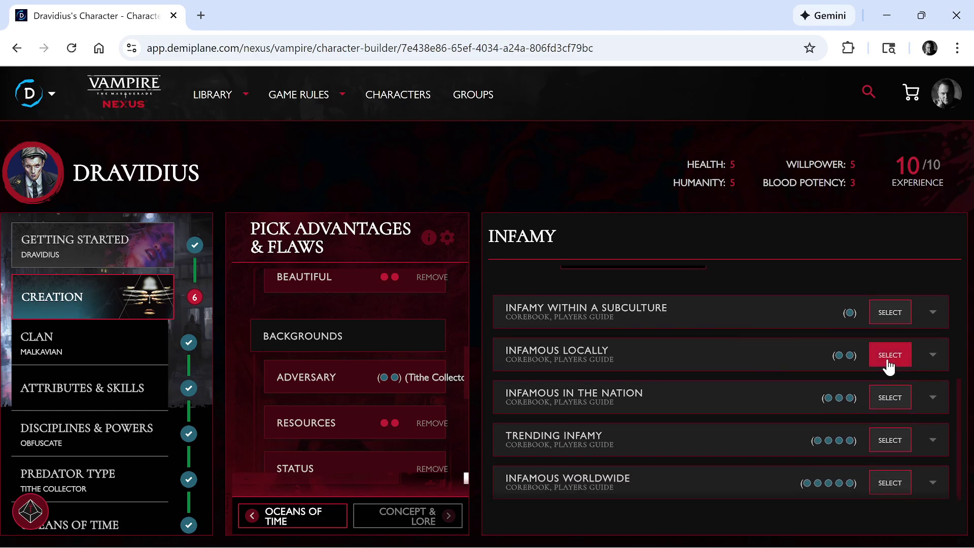
click(680, 435)
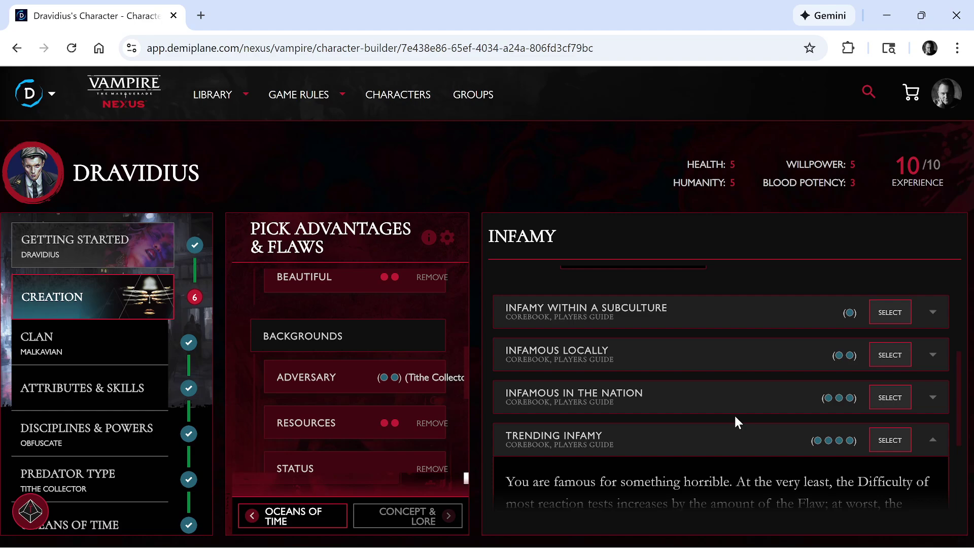
scroll(733, 413, down, 2)
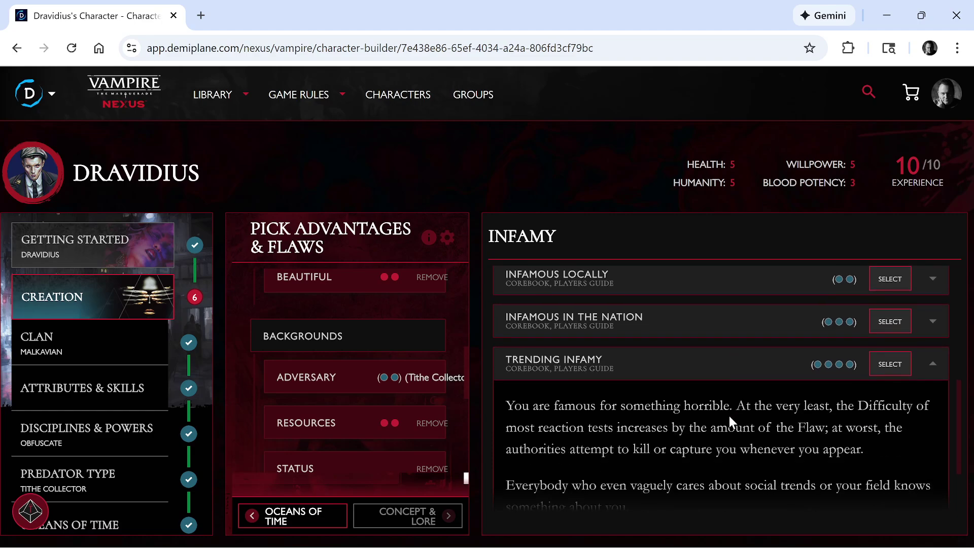
scroll(728, 416, down, 2)
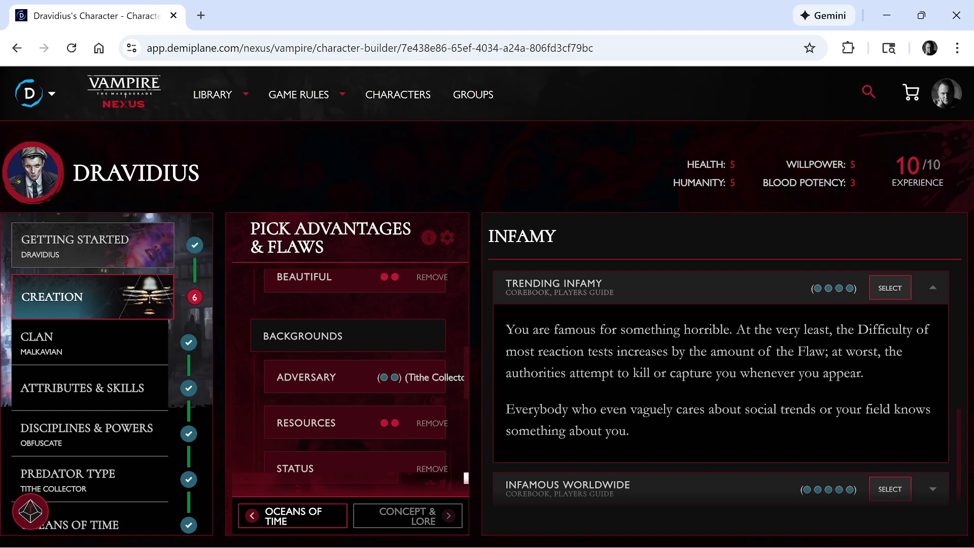
scroll(670, 481, down, 1)
scroll(684, 474, up, 5)
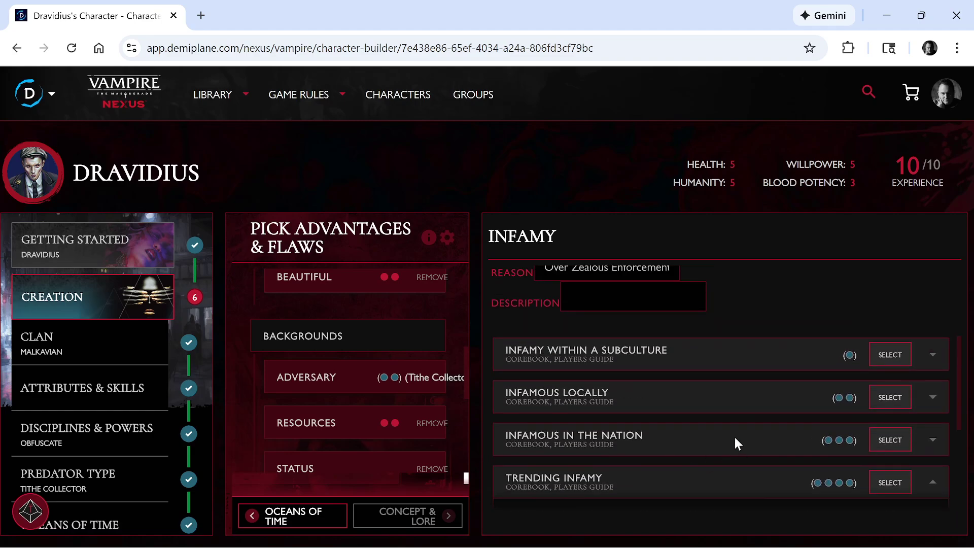
click(883, 397)
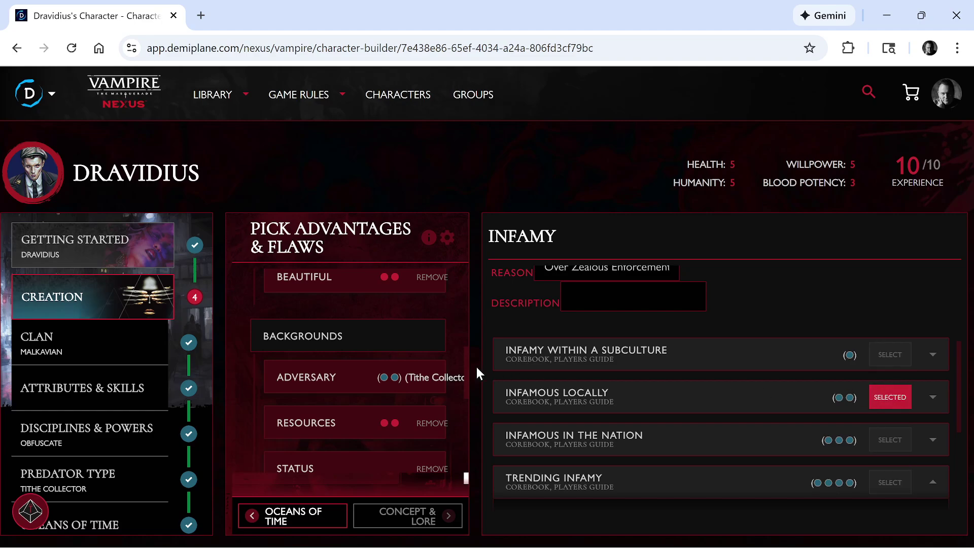
Check the advantage and flaw dot allowances, and open the merits list to look through its categories.
scroll(365, 375, up, 8)
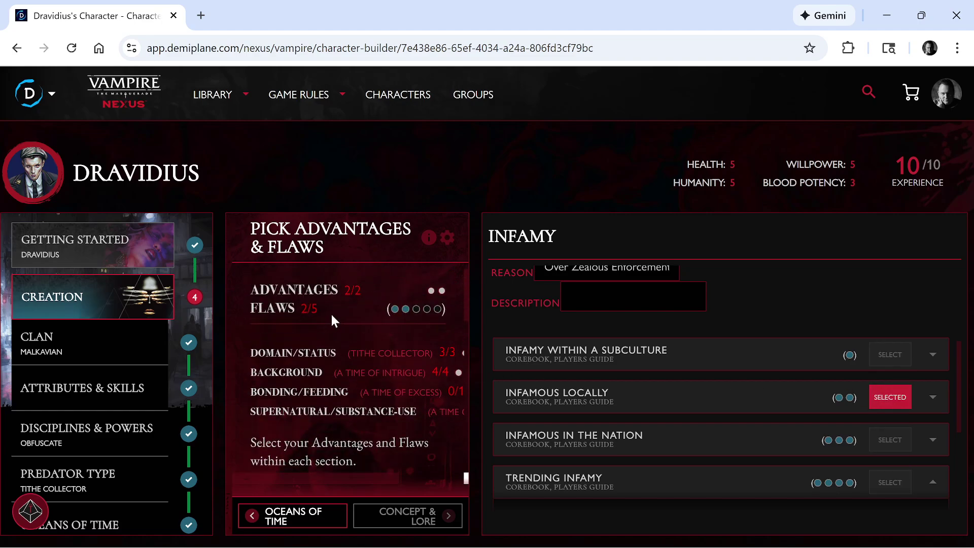
scroll(546, 331, down, 3)
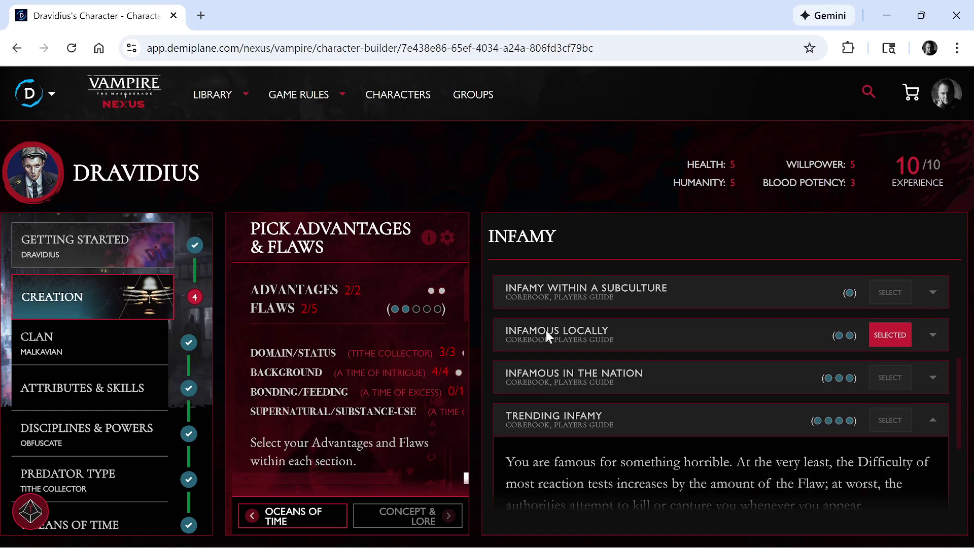
scroll(311, 463, down, 5)
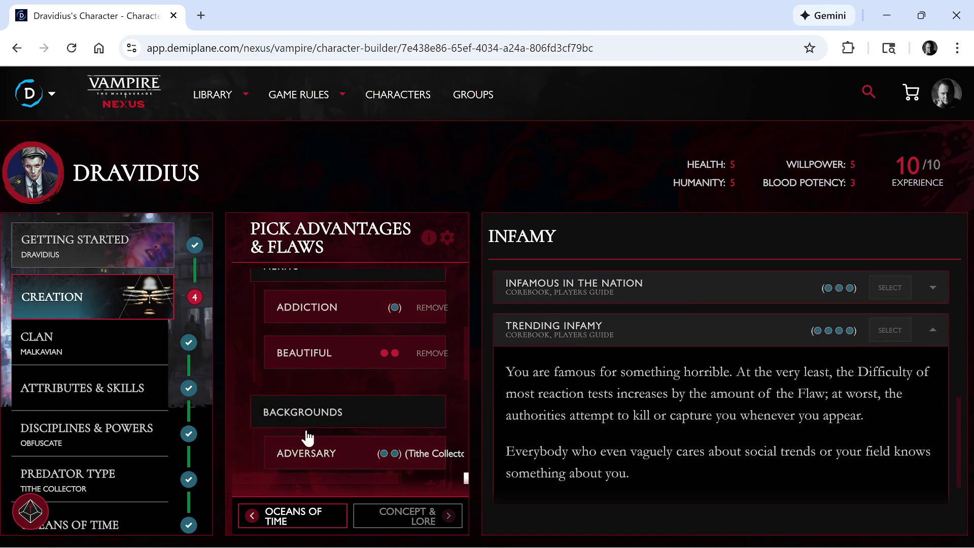
scroll(318, 412, up, 2)
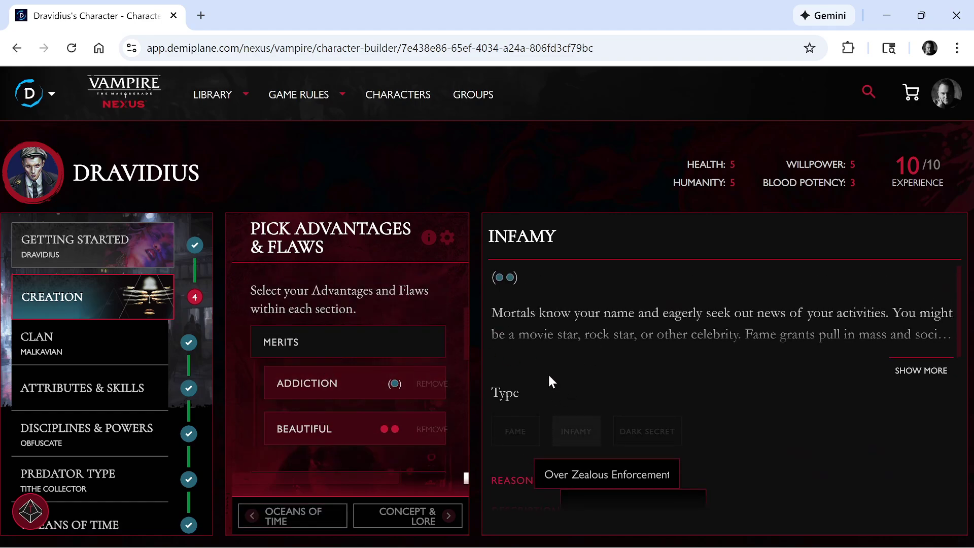
scroll(585, 446, down, 3)
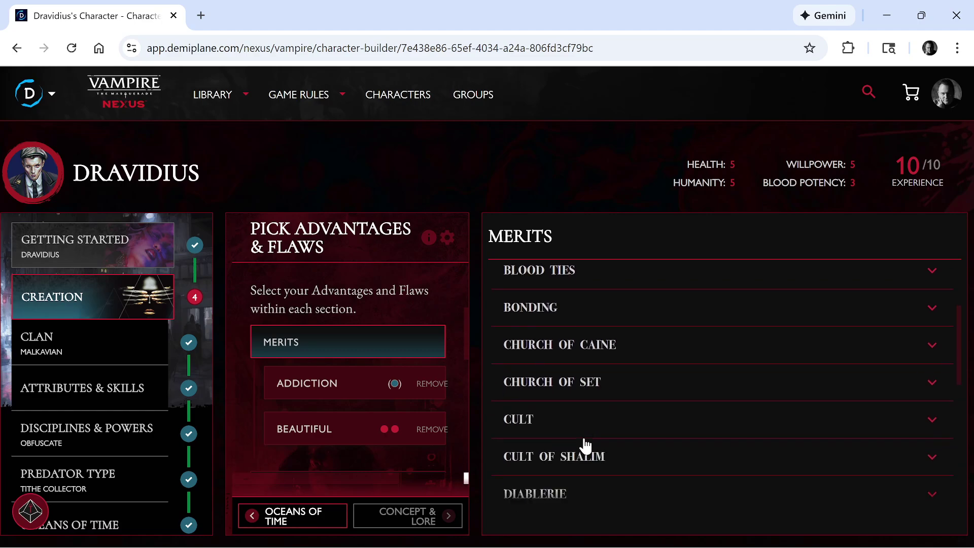
scroll(585, 445, down, 2)
scroll(552, 447, up, 4)
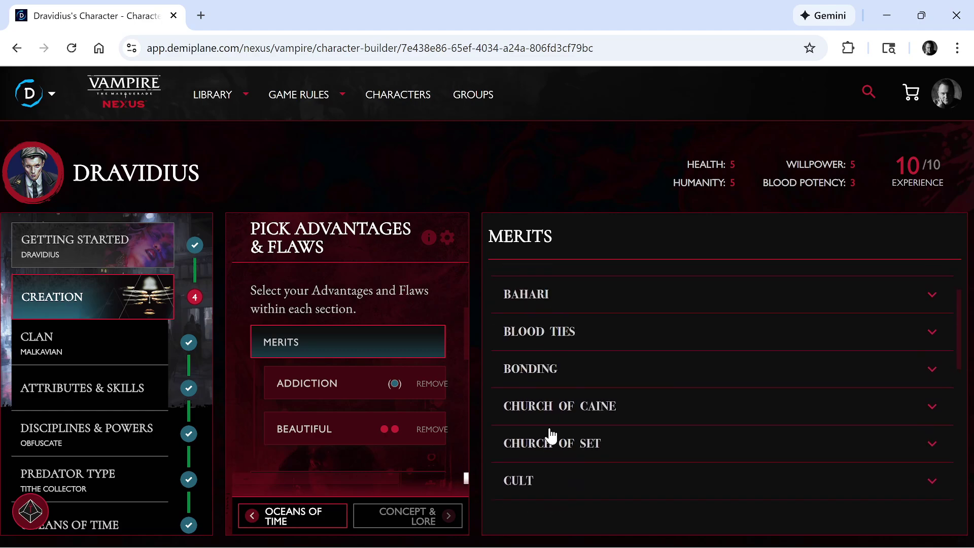
scroll(552, 435, up, 2)
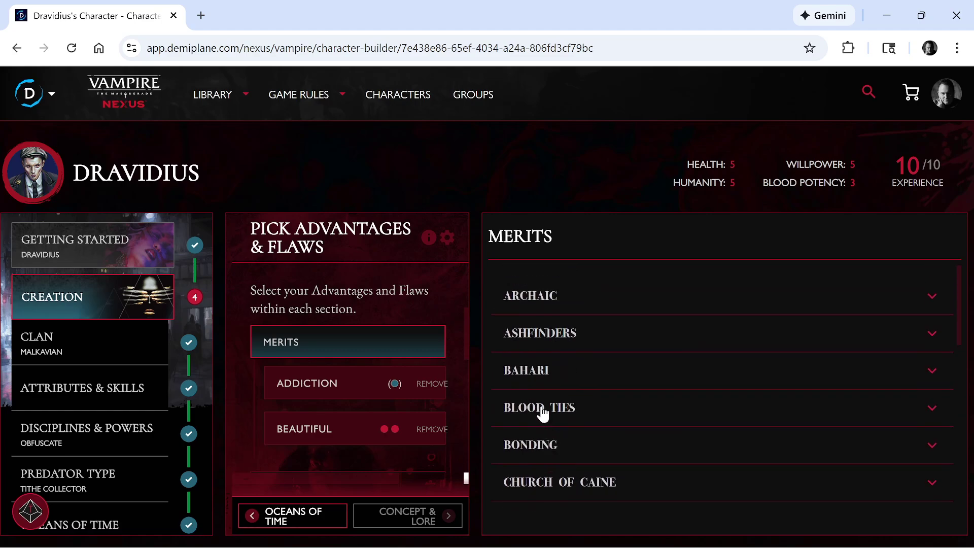
Examine the merits and flaws offered in the Archaic category.
click(544, 299)
scroll(582, 382, down, 3)
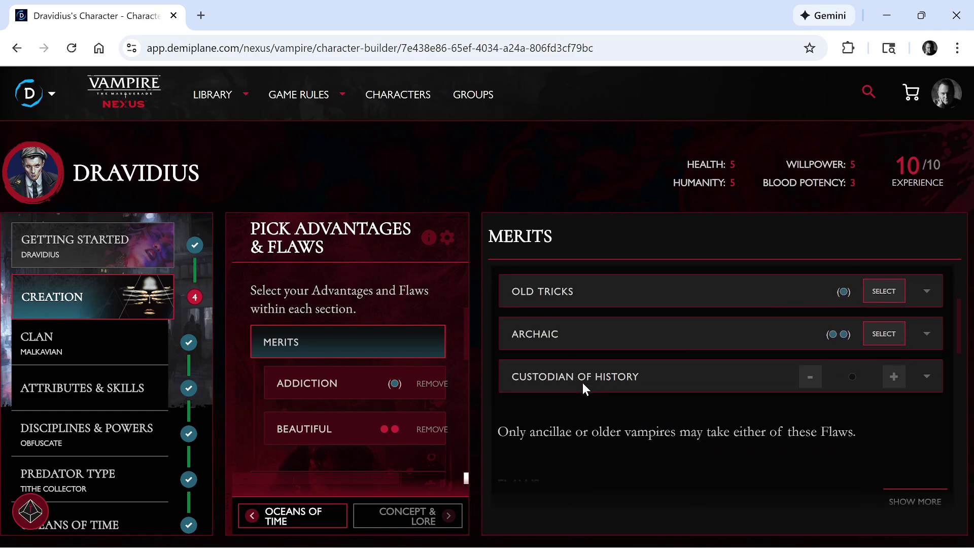
scroll(558, 385, up, 2)
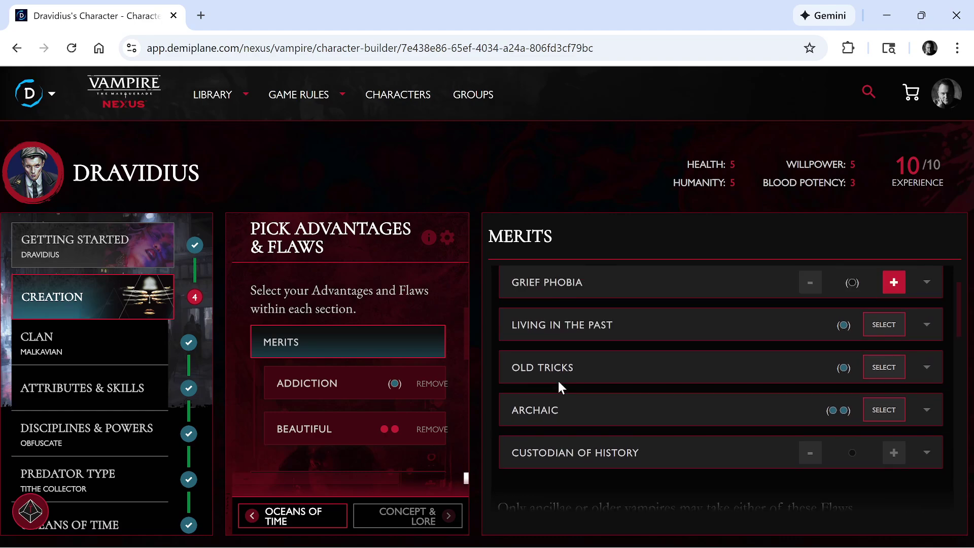
scroll(526, 321, up, 2)
scroll(531, 330, down, 5)
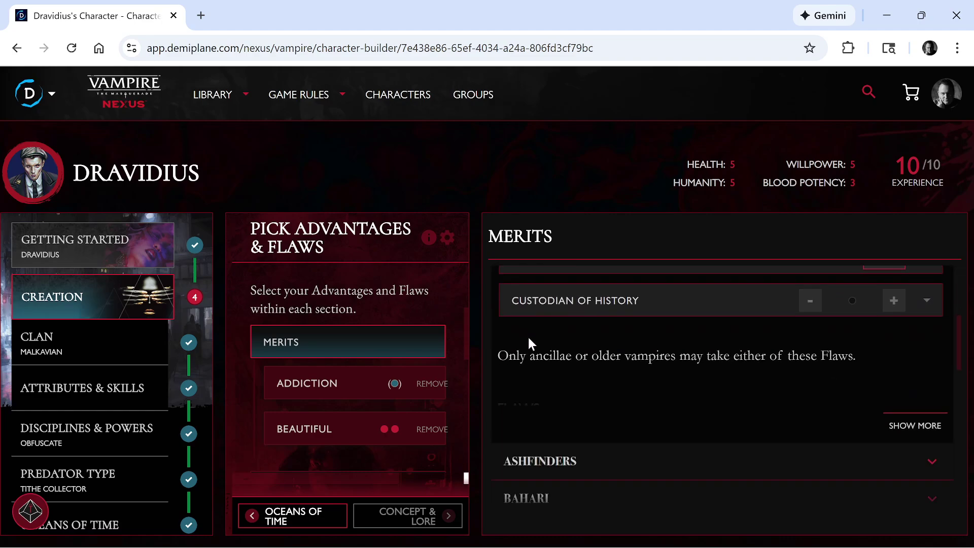
scroll(603, 412, down, 2)
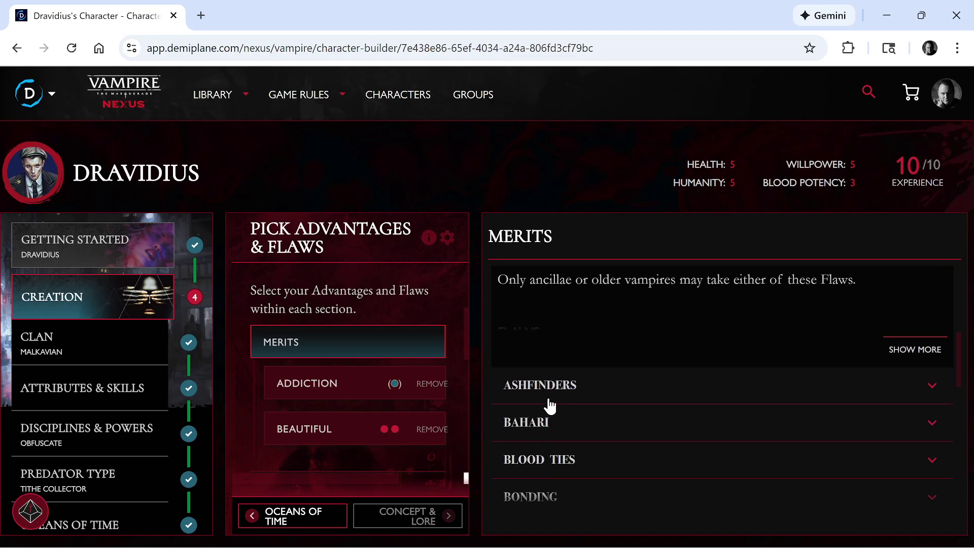
Examine the merits offered in the Blood Ties category.
click(544, 459)
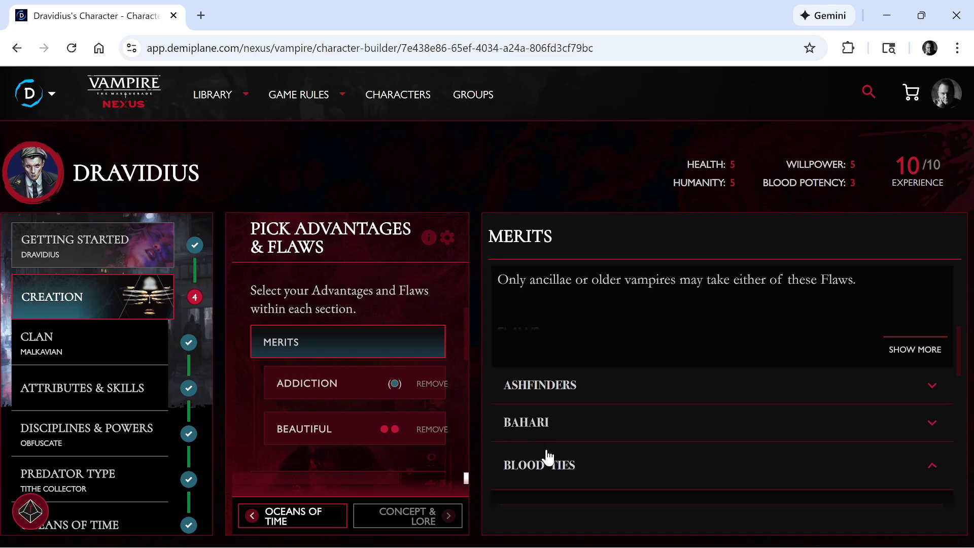
scroll(580, 443, down, 2)
scroll(580, 434, down, 6)
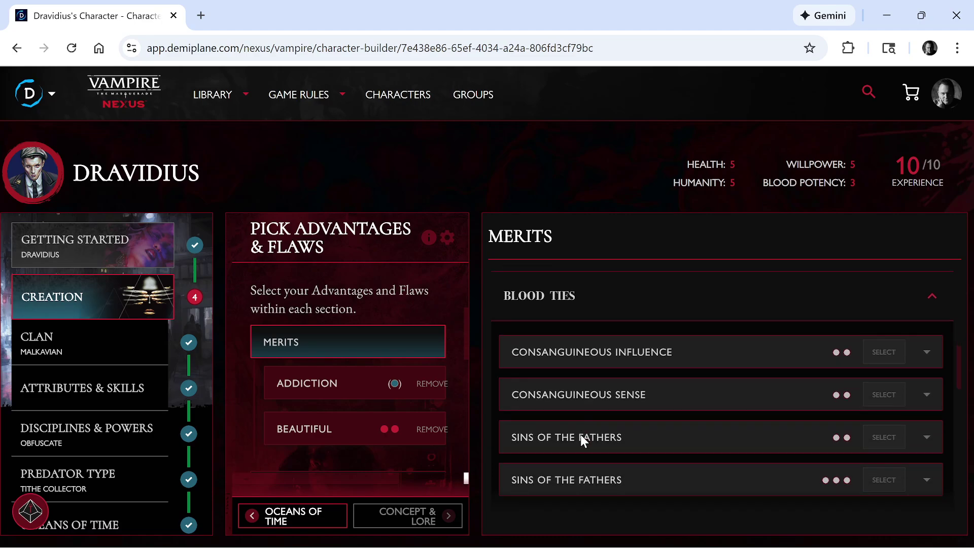
scroll(569, 449, up, 6)
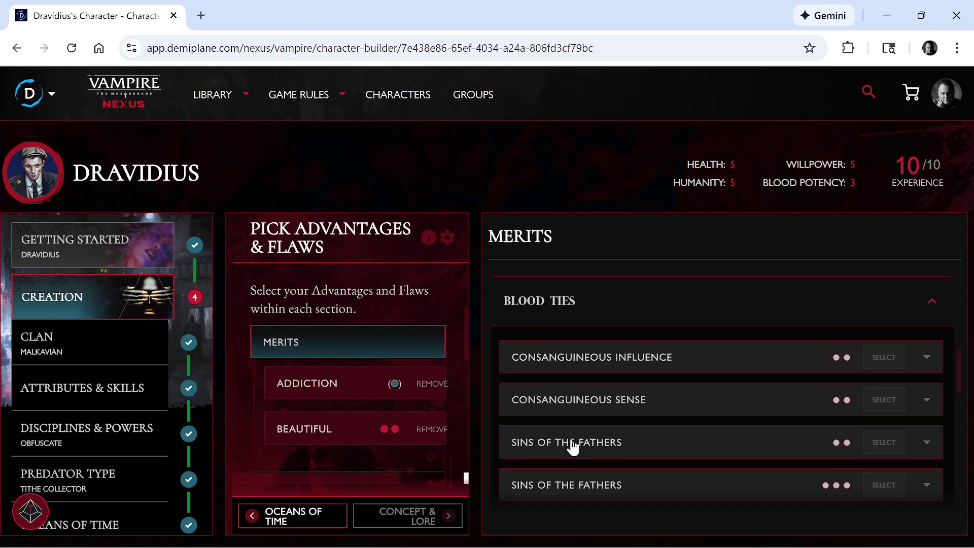
scroll(586, 444, down, 2)
scroll(591, 442, down, 4)
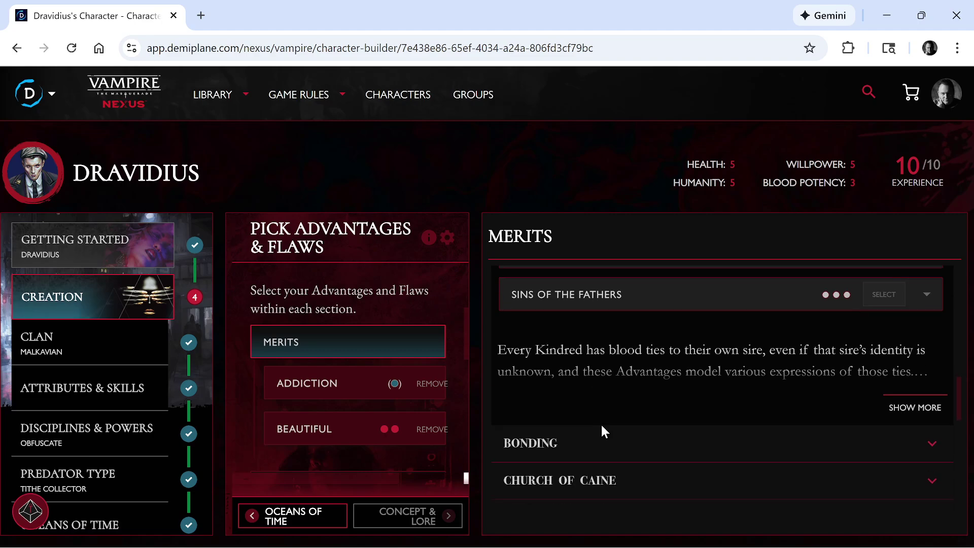
Examine the merits and flaws offered in the Bonding category.
click(577, 426)
scroll(666, 433, down, 3)
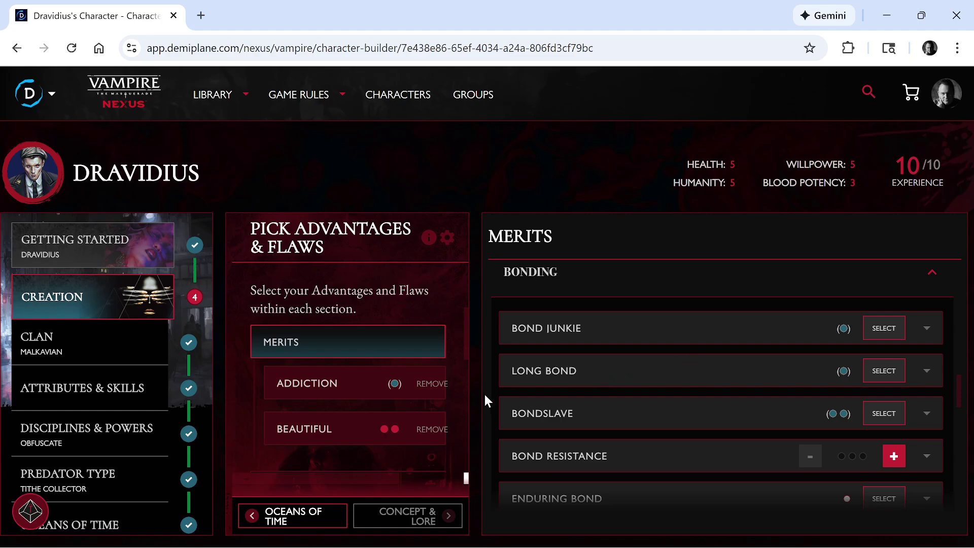
scroll(609, 375, down, 2)
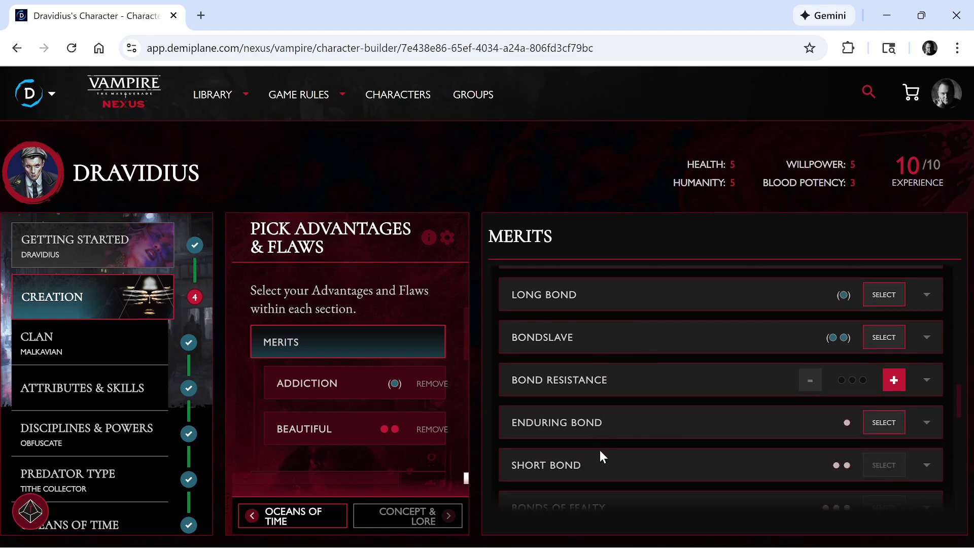
scroll(593, 432, down, 5)
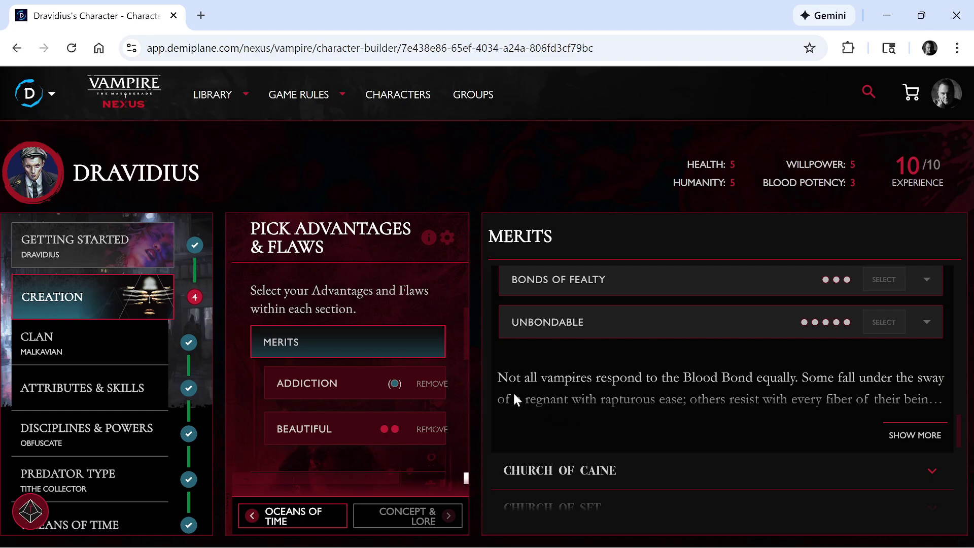
scroll(582, 402, down, 2)
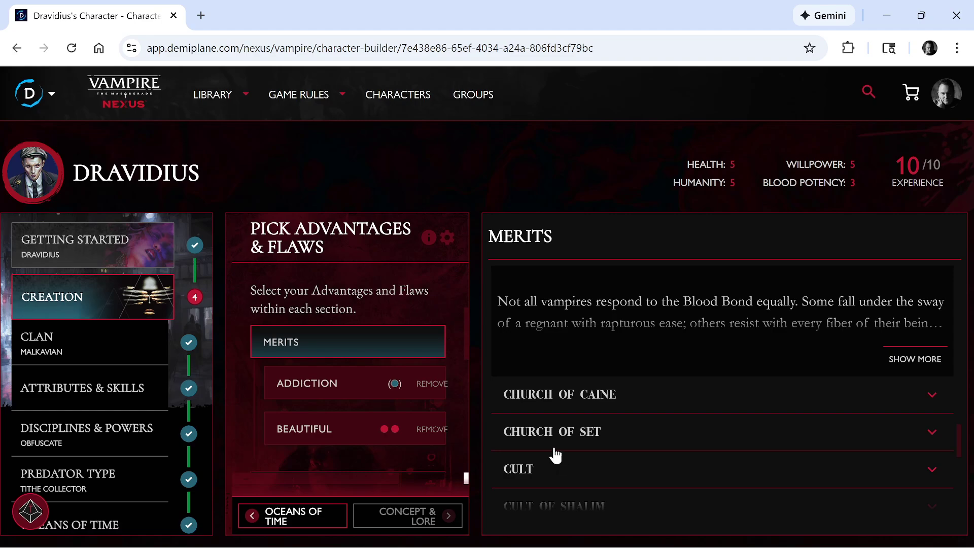
scroll(555, 454, down, 2)
scroll(515, 465, down, 2)
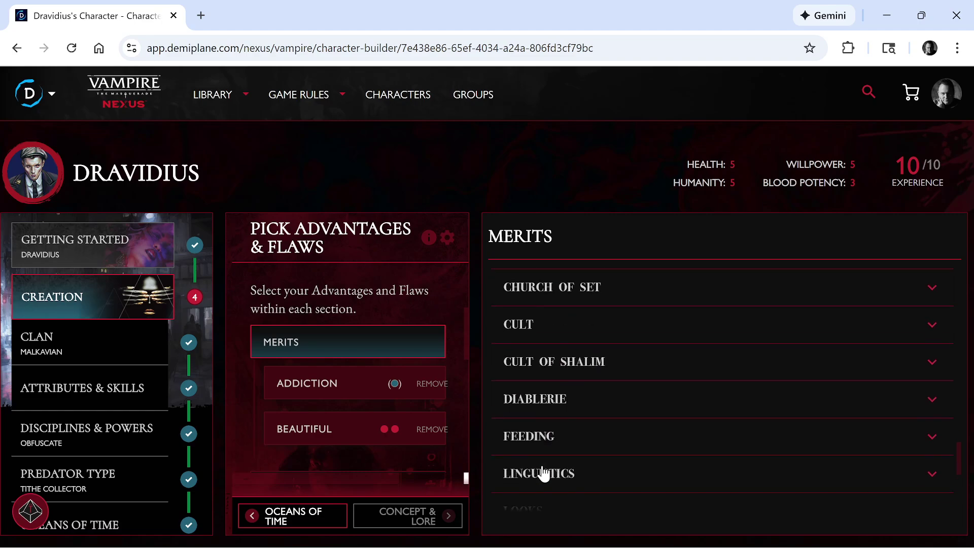
Examine the merits and flaws offered in the Feeding category.
click(535, 442)
scroll(578, 437, down, 2)
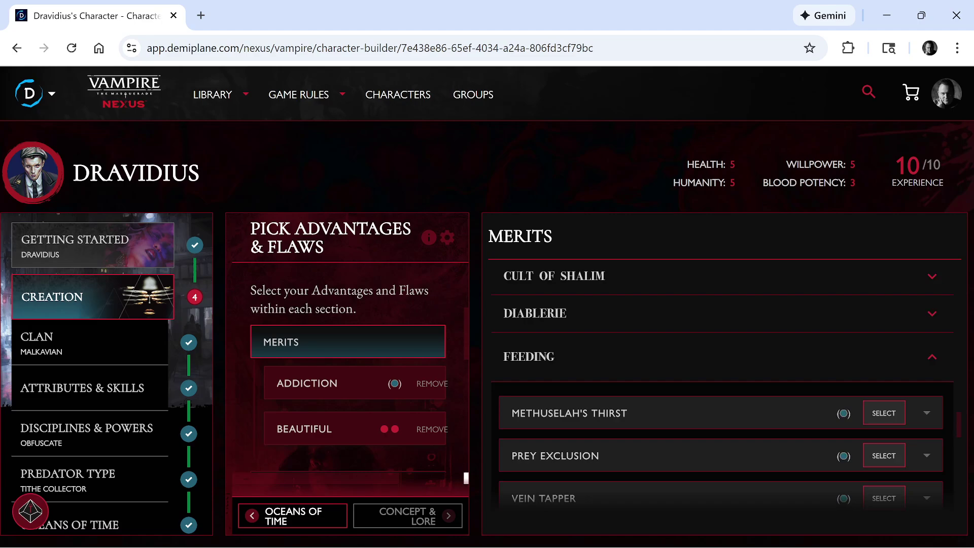
scroll(539, 425, down, 3)
scroll(522, 419, down, 2)
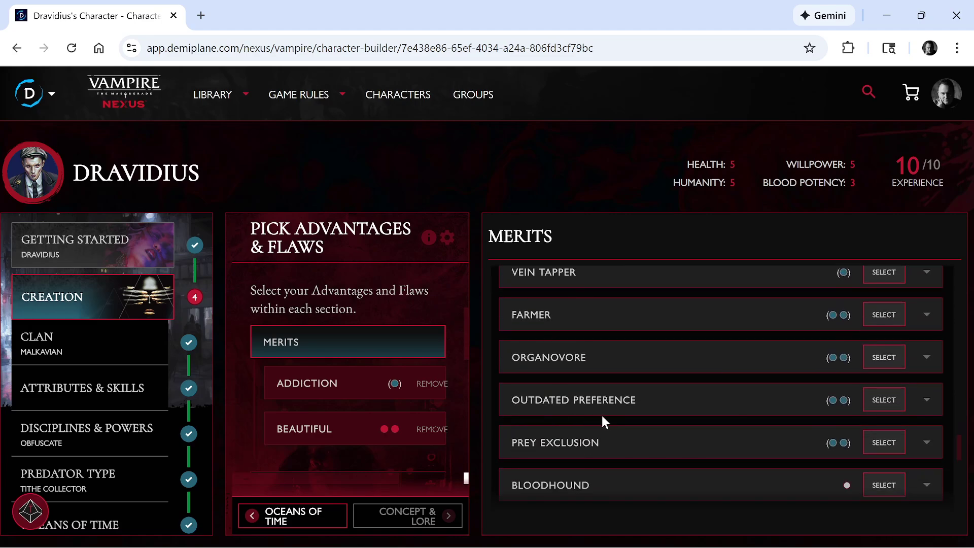
scroll(648, 418, down, 2)
scroll(625, 420, down, 2)
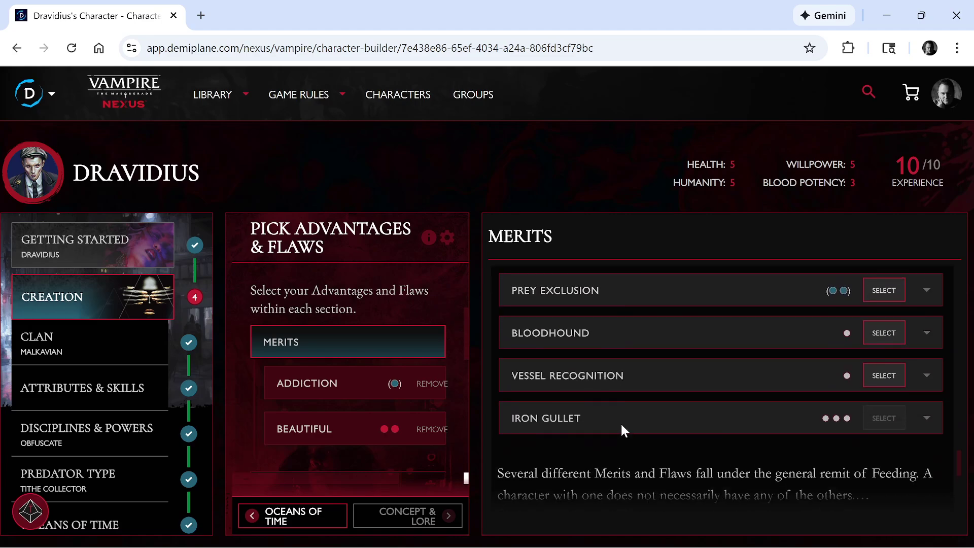
scroll(584, 442, down, 3)
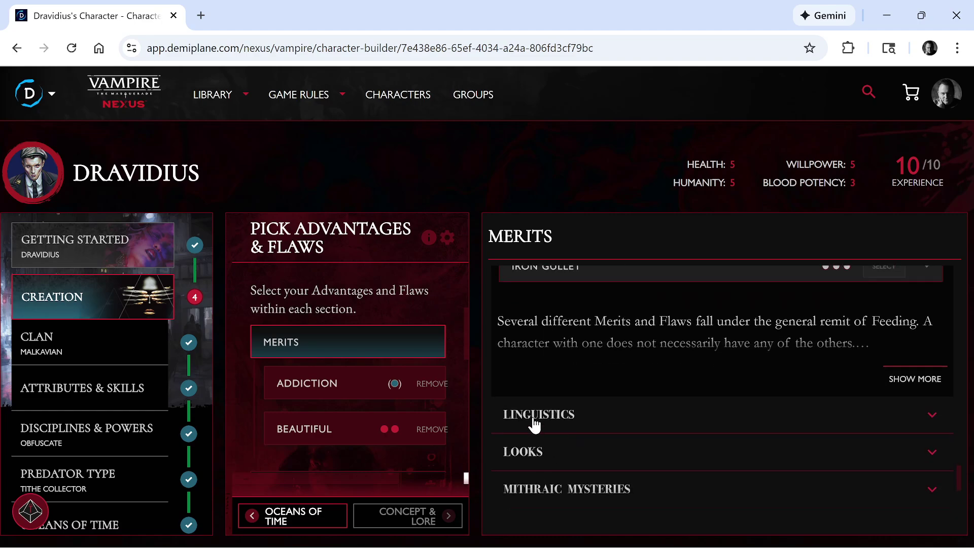
Examine the merits and flaws offered in the Linguistics and Looks categories.
click(534, 425)
scroll(641, 424, down, 3)
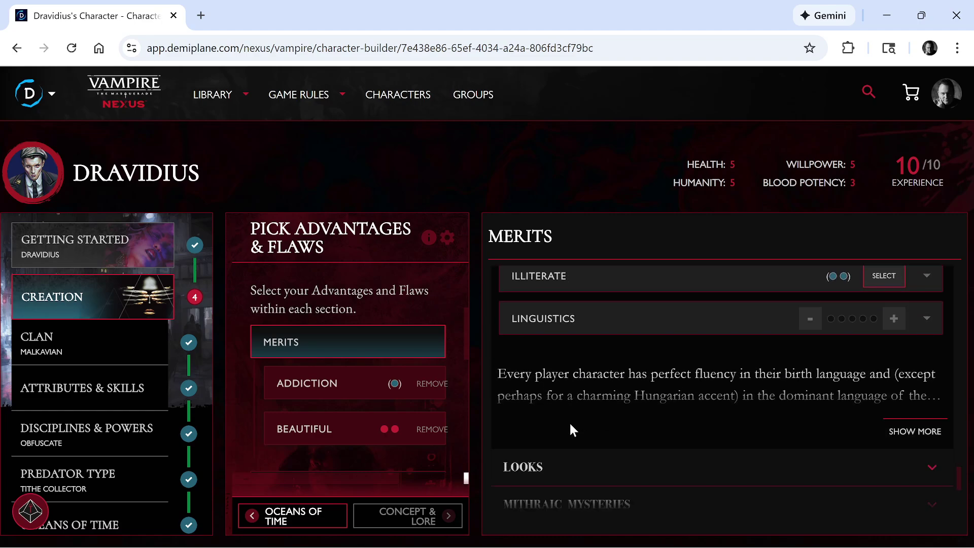
click(583, 445)
scroll(624, 444, down, 5)
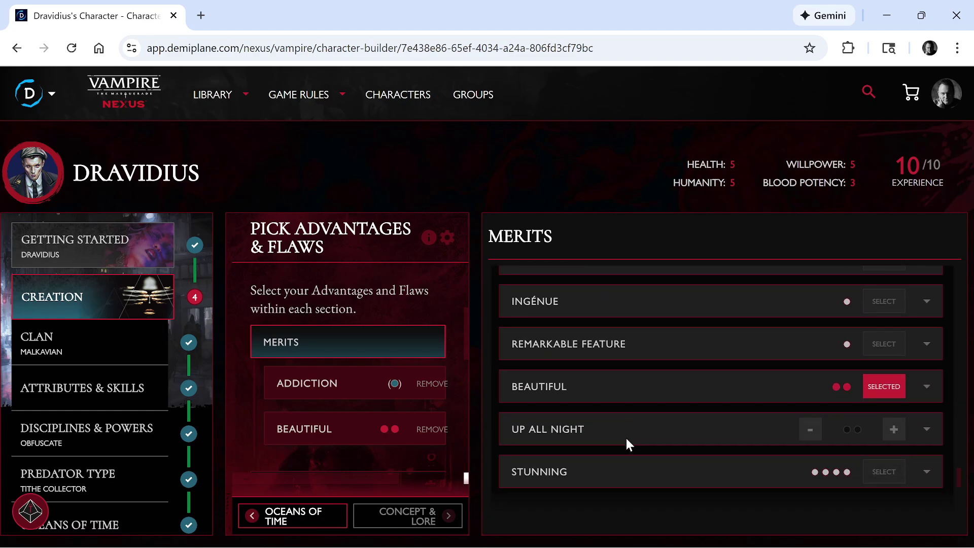
scroll(624, 442, down, 5)
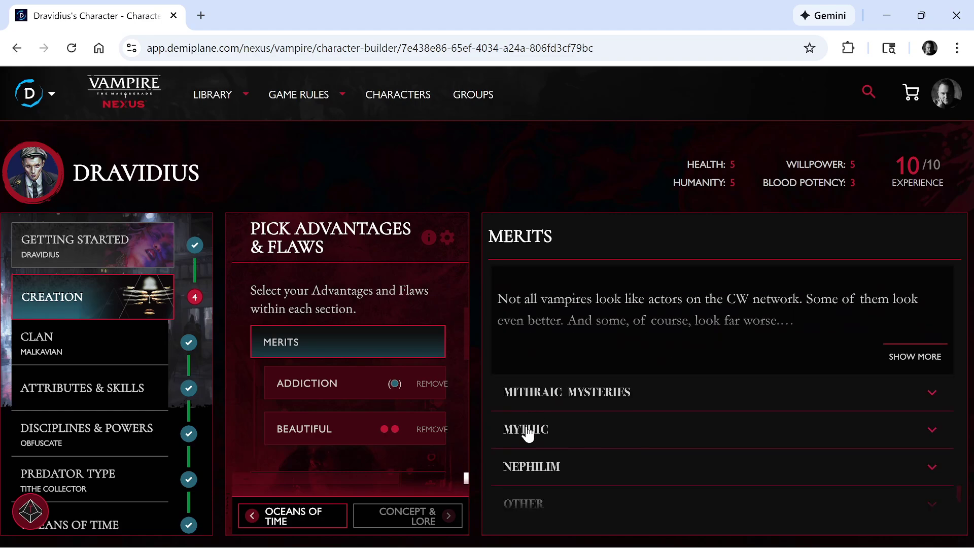
Examine the merits and flaws offered in the Mythic category.
click(528, 432)
scroll(579, 426, down, 3)
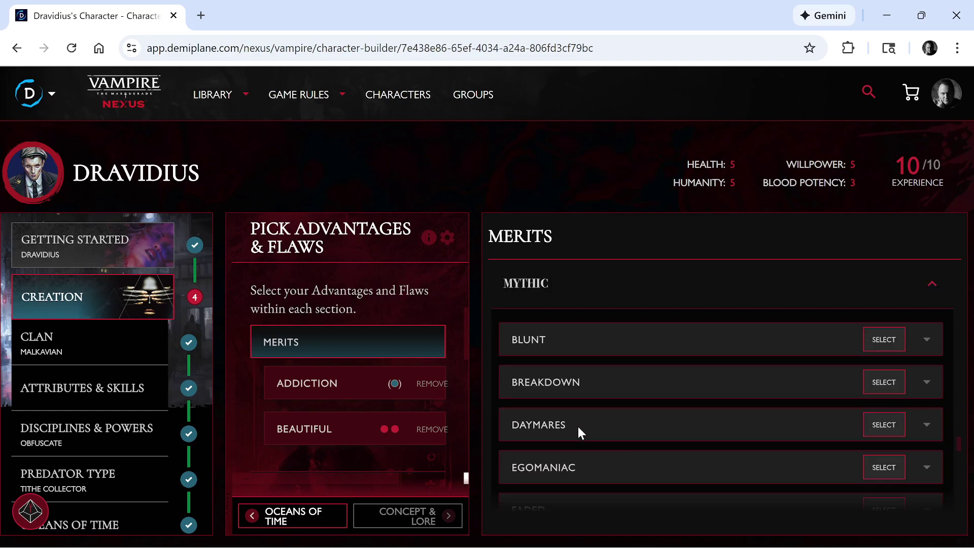
scroll(578, 430, down, 6)
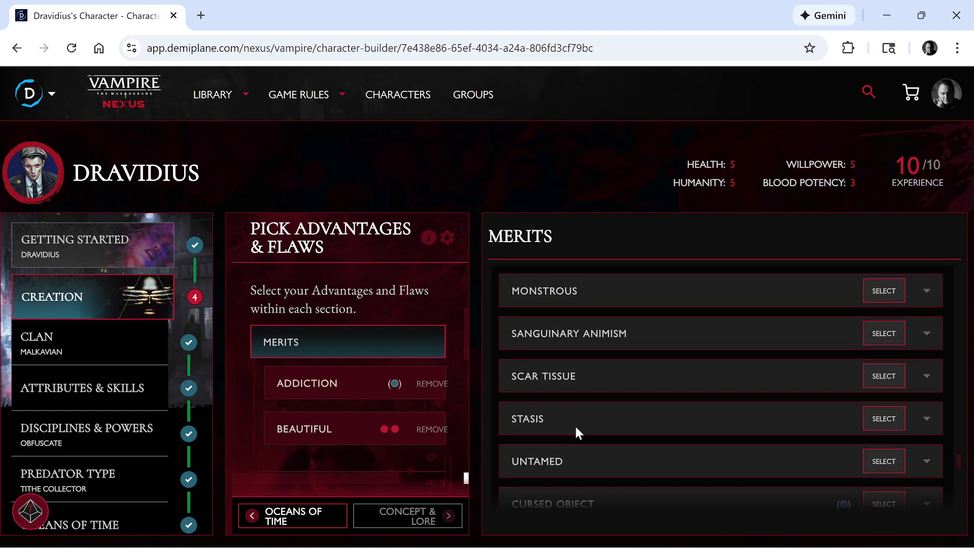
scroll(575, 426, down, 3)
scroll(573, 426, down, 3)
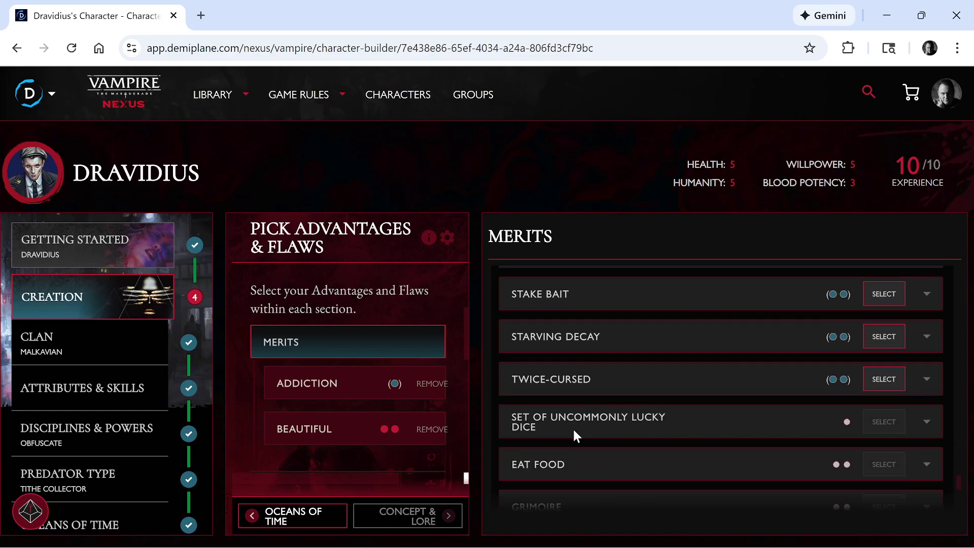
scroll(583, 432, up, 5)
scroll(573, 406, up, 2)
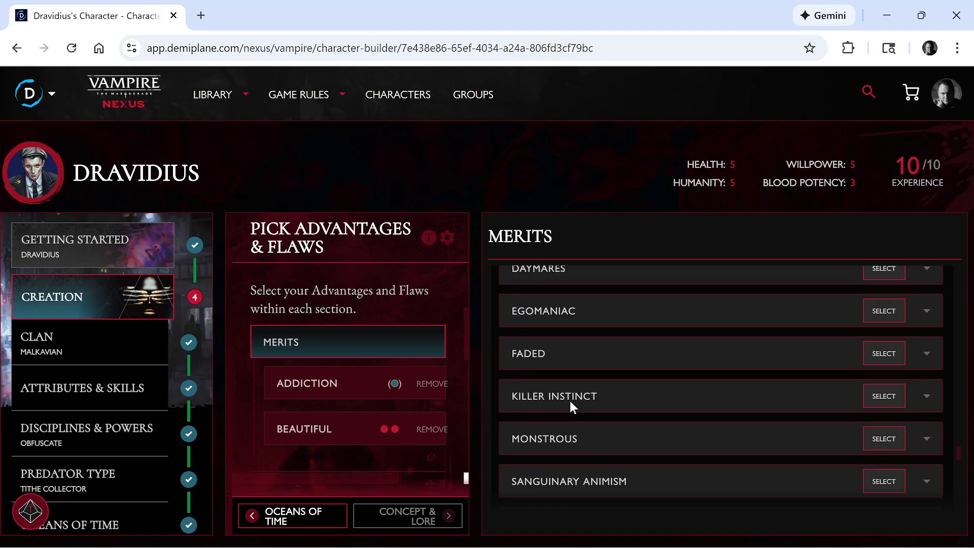
scroll(572, 405, up, 3)
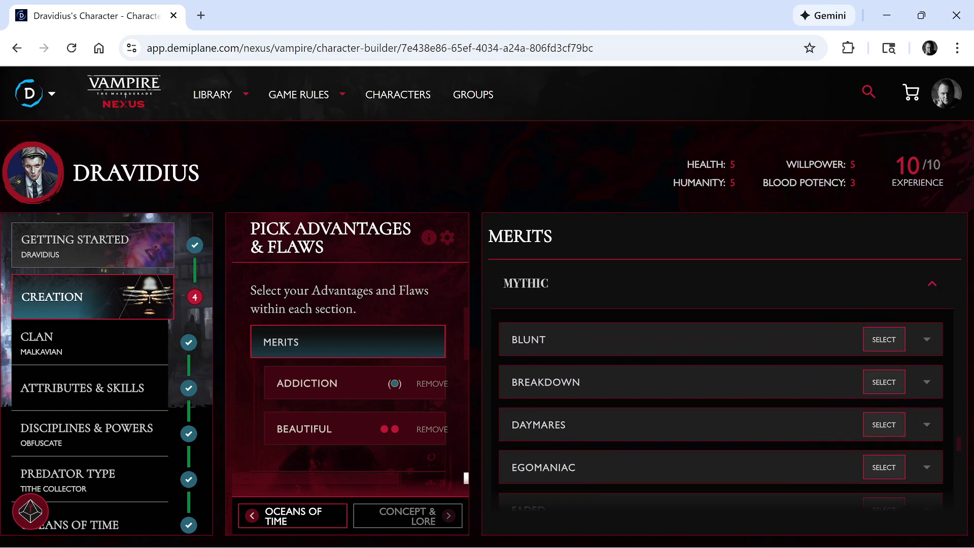
Read the description of the Mythic flaw Blunt and add it to the character's merits and flaws.
click(662, 334)
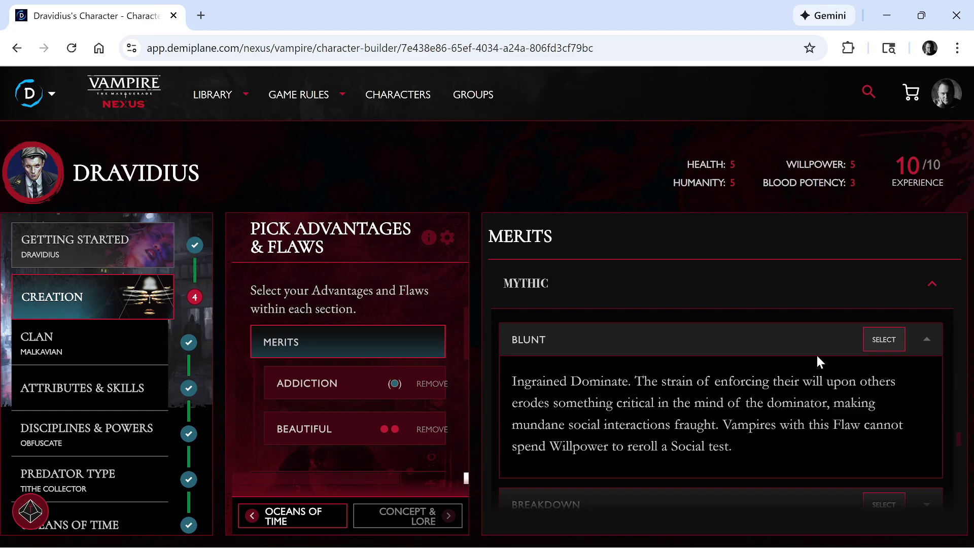
click(884, 339)
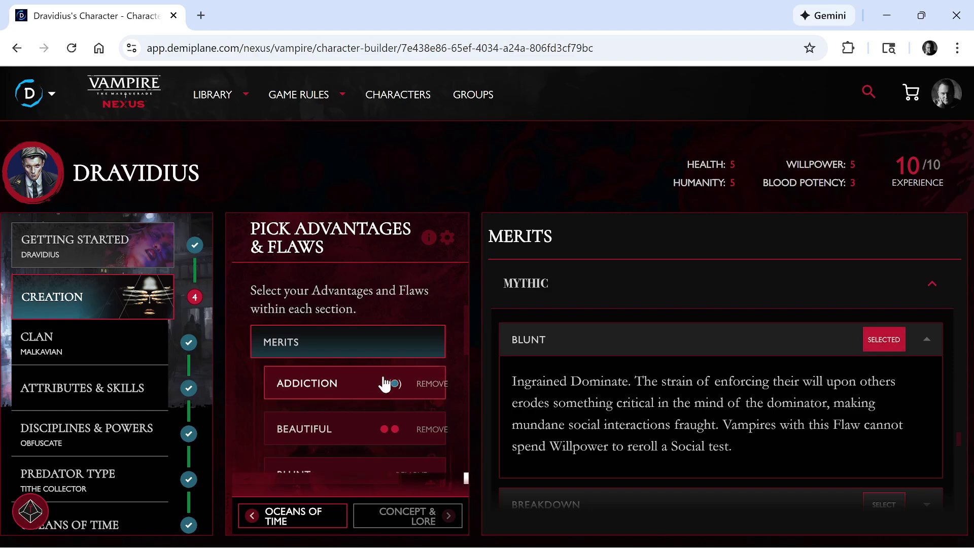
scroll(376, 413, down, 2)
scroll(378, 413, up, 3)
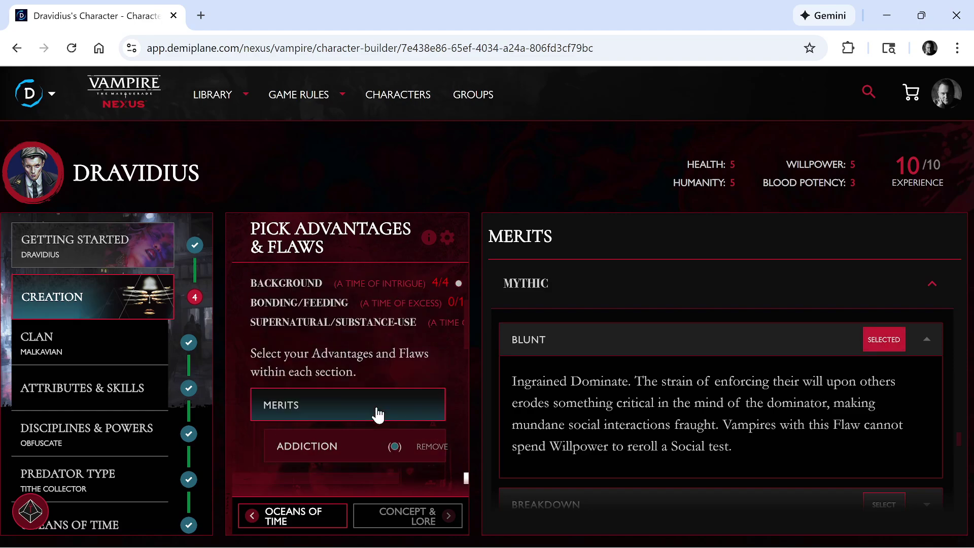
Check the advantage and flaw allotments, and remove the Blunt flaw from the character's merits.
scroll(378, 413, up, 2)
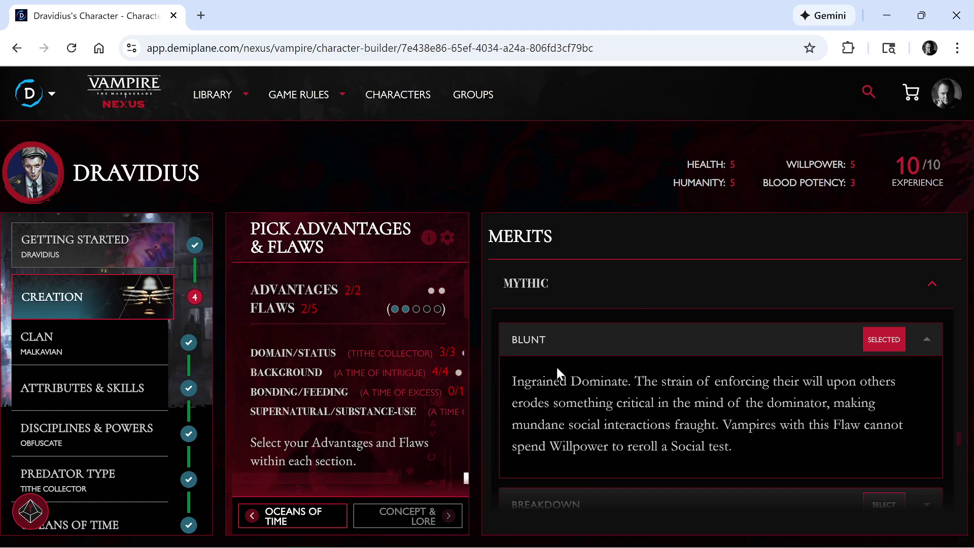
scroll(516, 388, down, 2)
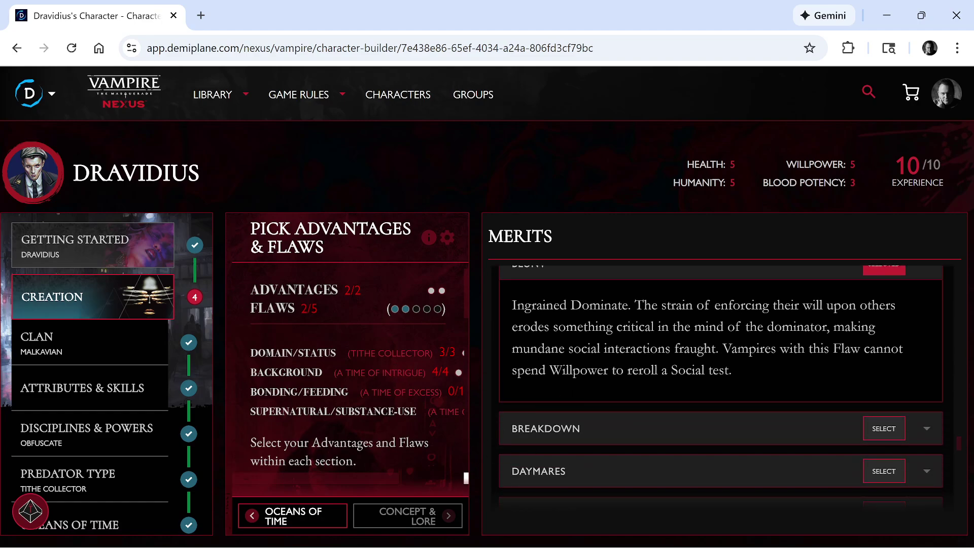
scroll(567, 395, up, 3)
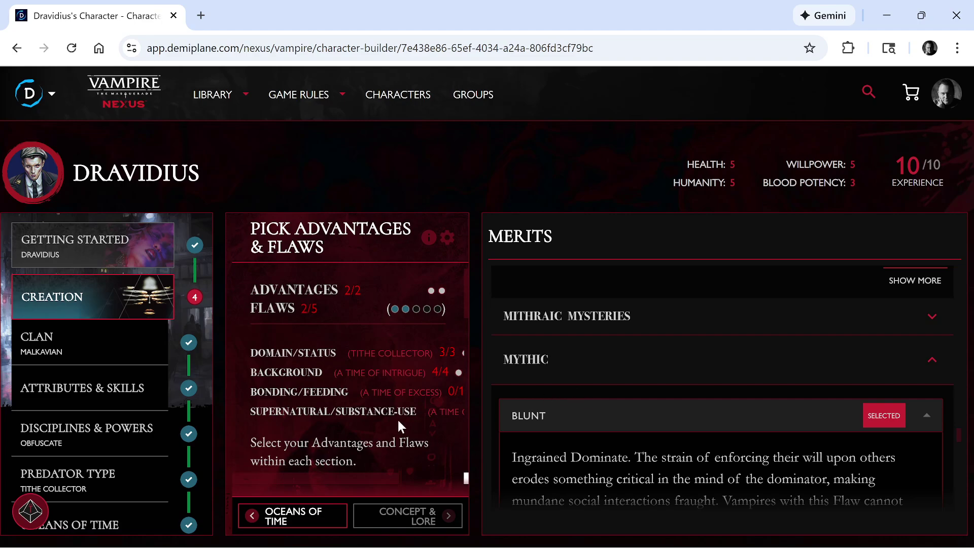
scroll(400, 426, down, 6)
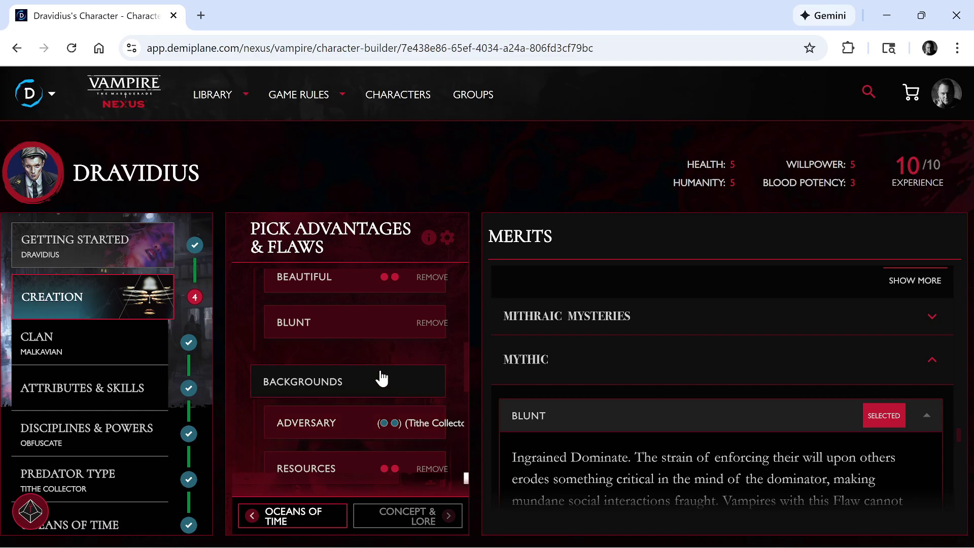
click(435, 323)
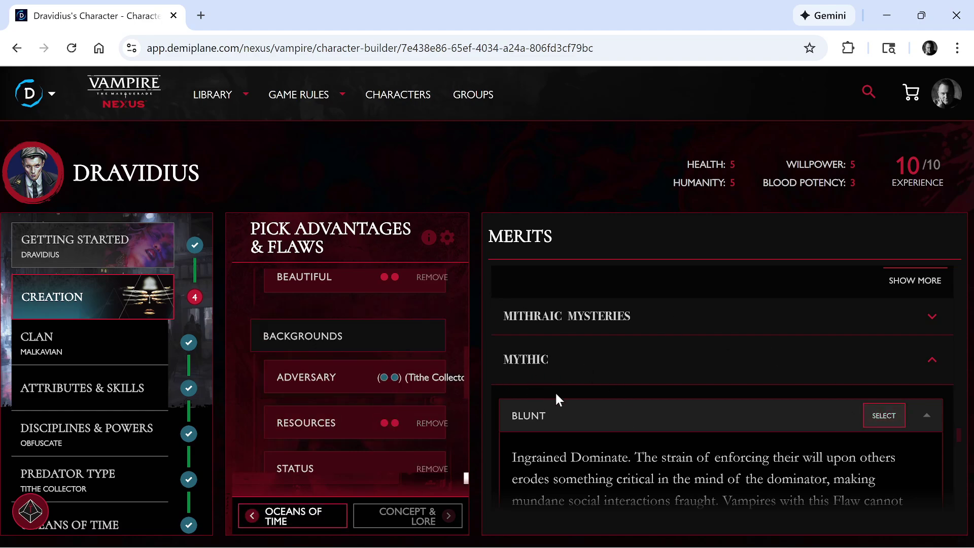
Add the one-dot Prestation Debts flaw from the Other category of merits and flaws.
scroll(524, 363, down, 1)
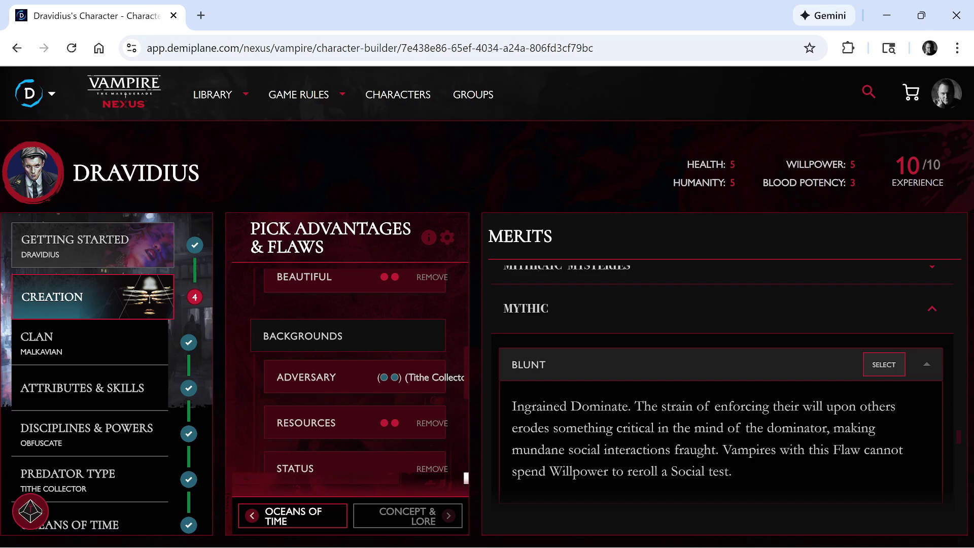
scroll(559, 446, down, 4)
scroll(515, 436, down, 15)
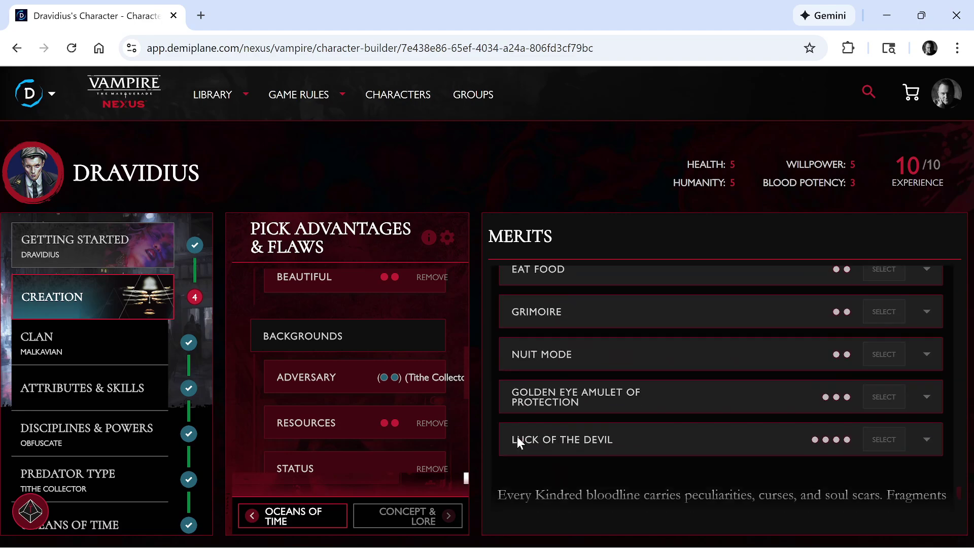
scroll(619, 430, up, 3)
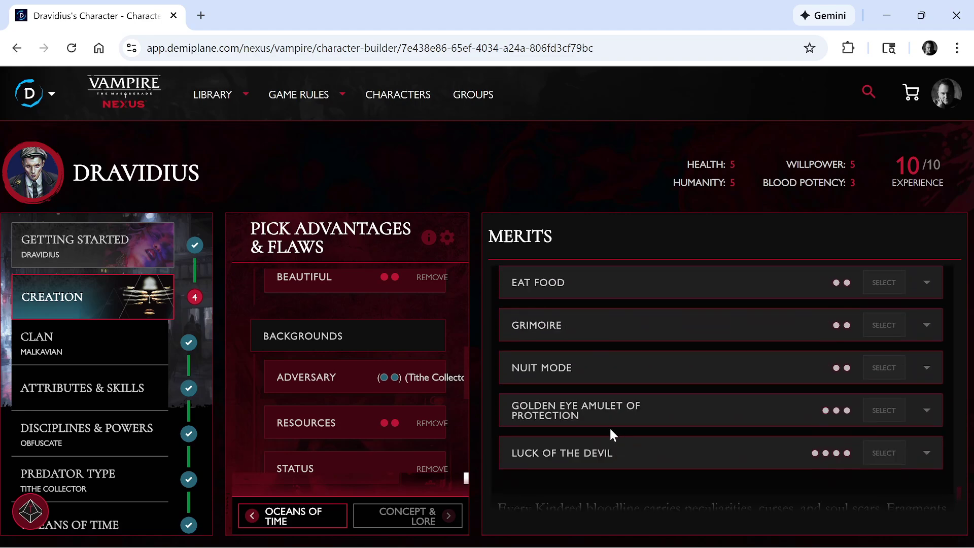
scroll(607, 431, down, 5)
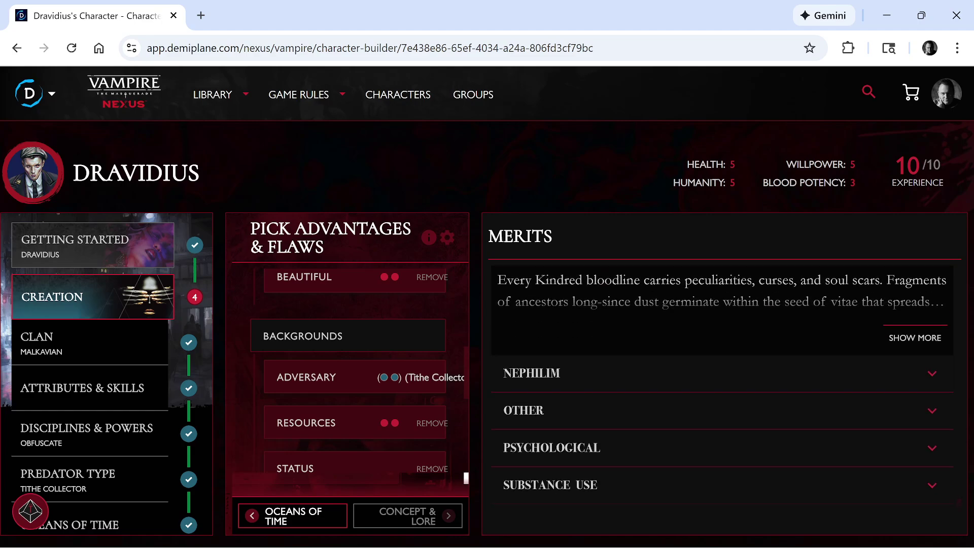
click(520, 410)
scroll(537, 406, down, 2)
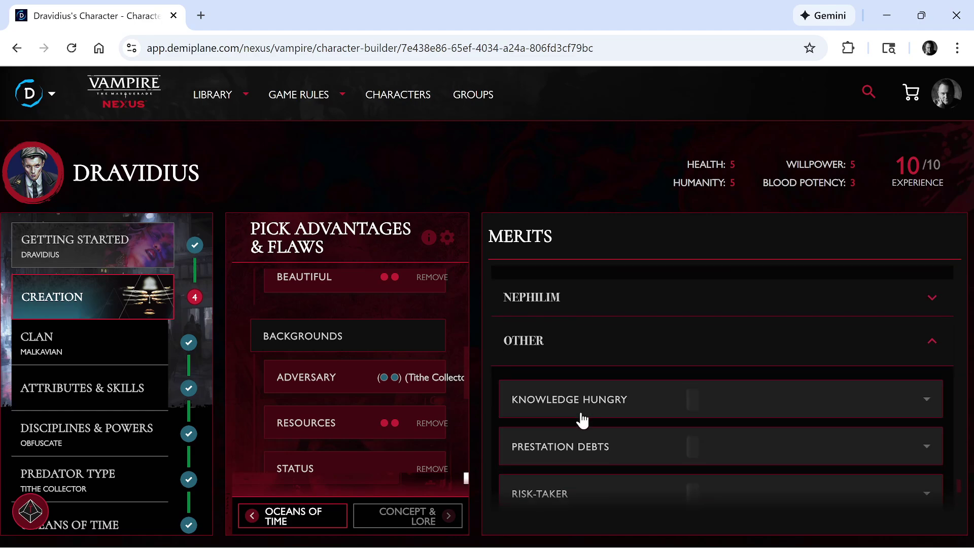
scroll(573, 407, down, 3)
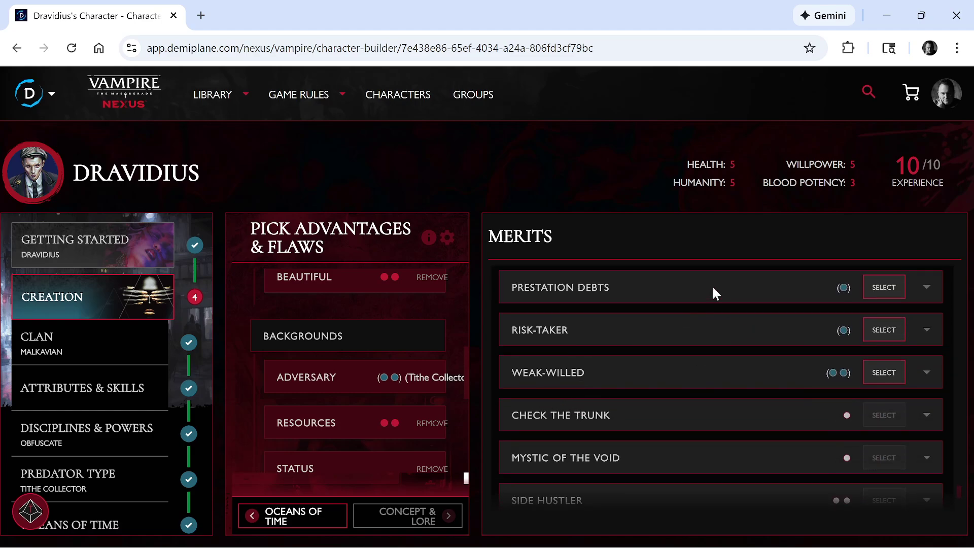
click(884, 287)
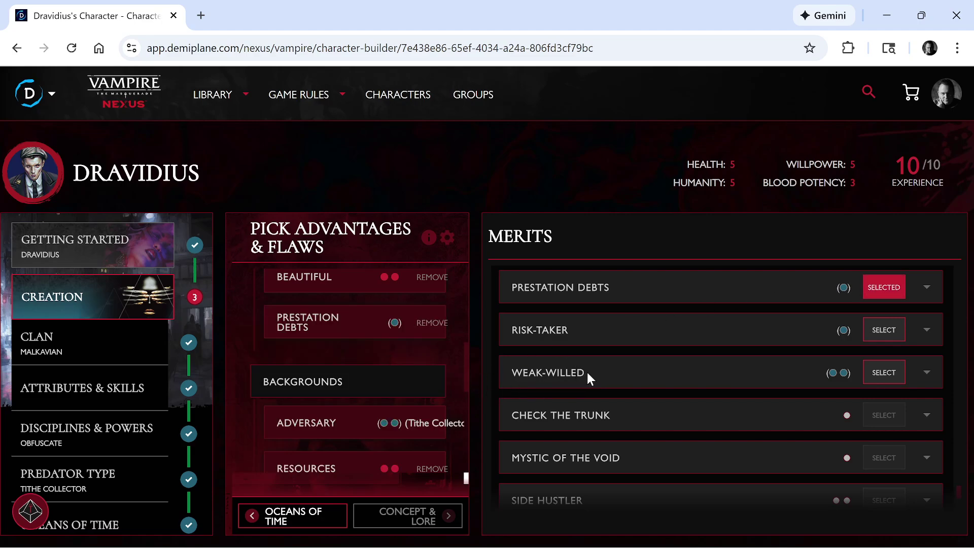
Examine the remaining entries in the Other category and the merits and flaws in the Psychological category.
scroll(588, 372, down, 2)
scroll(650, 369, down, 3)
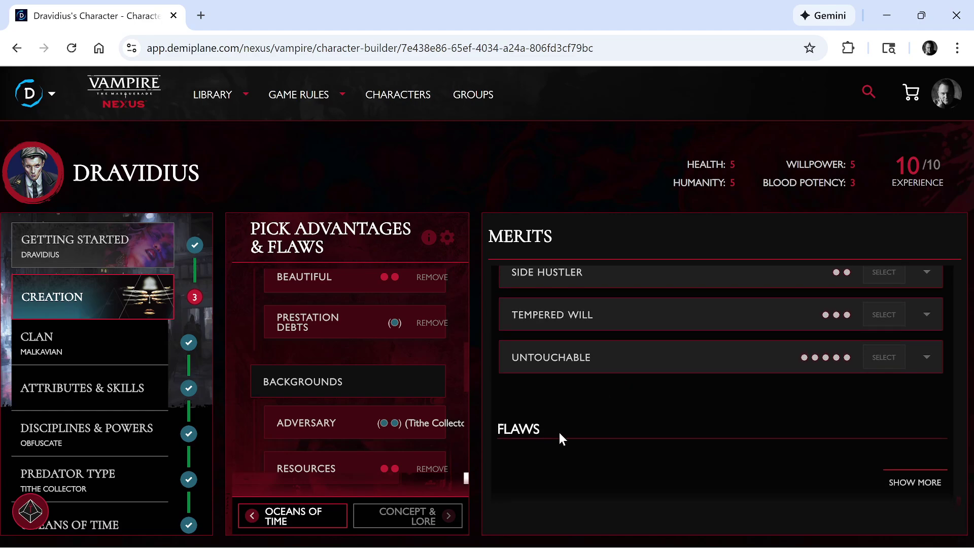
scroll(559, 432, down, 3)
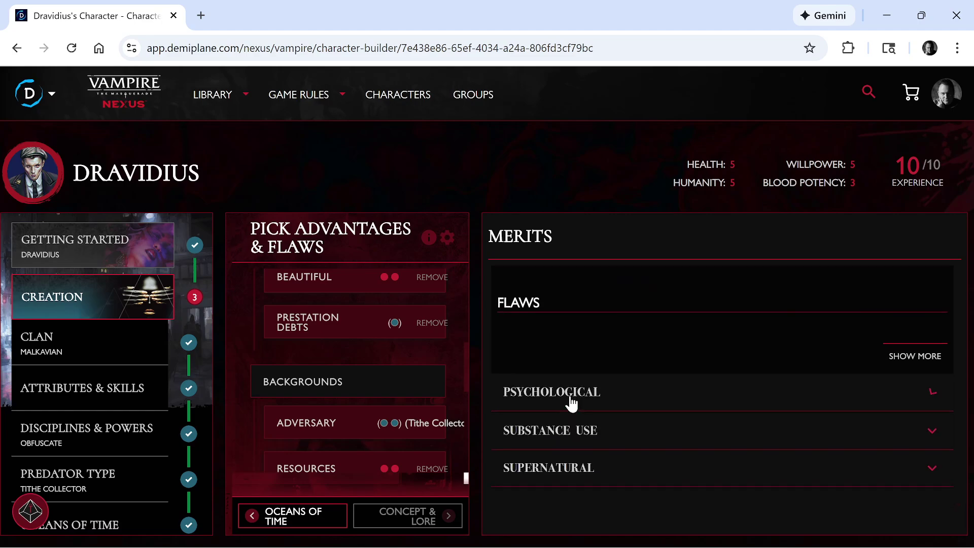
click(571, 398)
scroll(571, 400, down, 3)
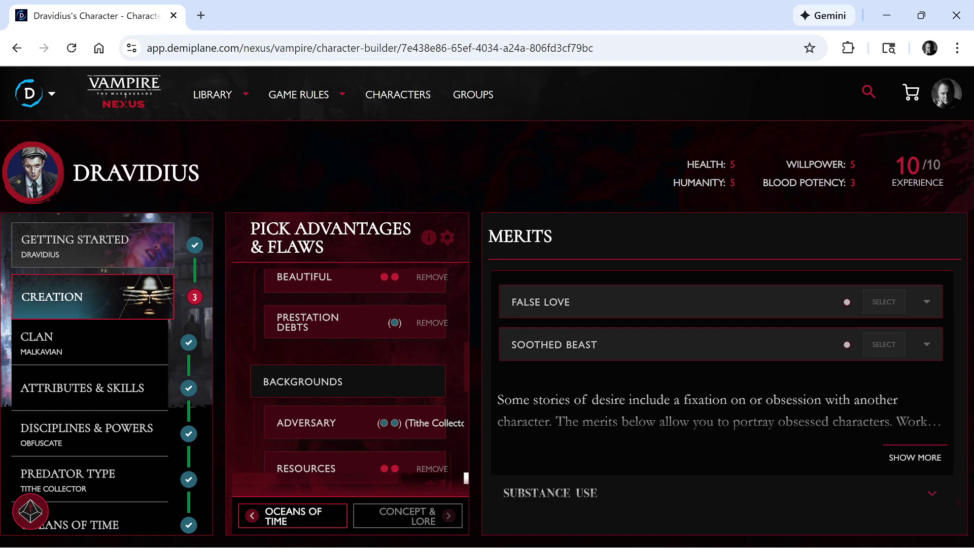
scroll(568, 398, down, 1)
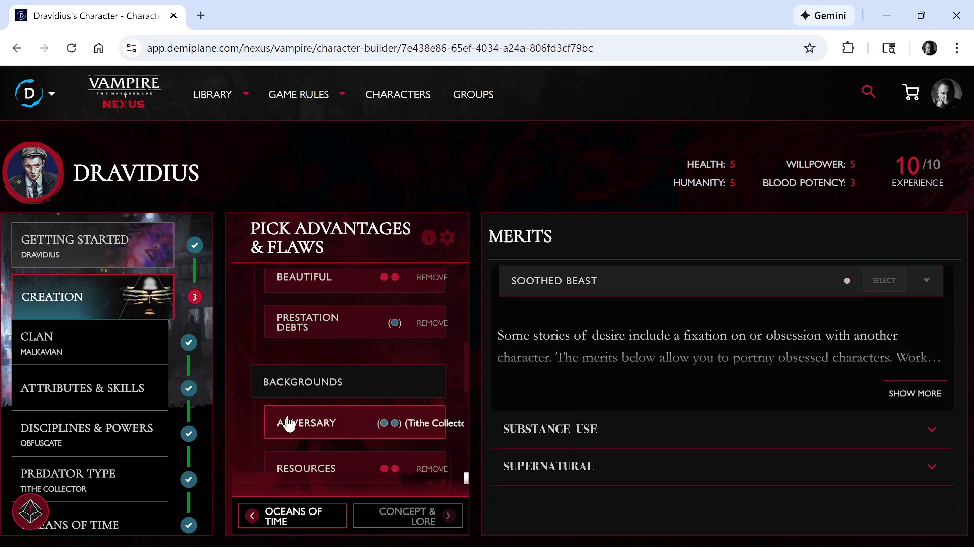
Add an Allies background to the character and set its type to Enemy.
click(312, 381)
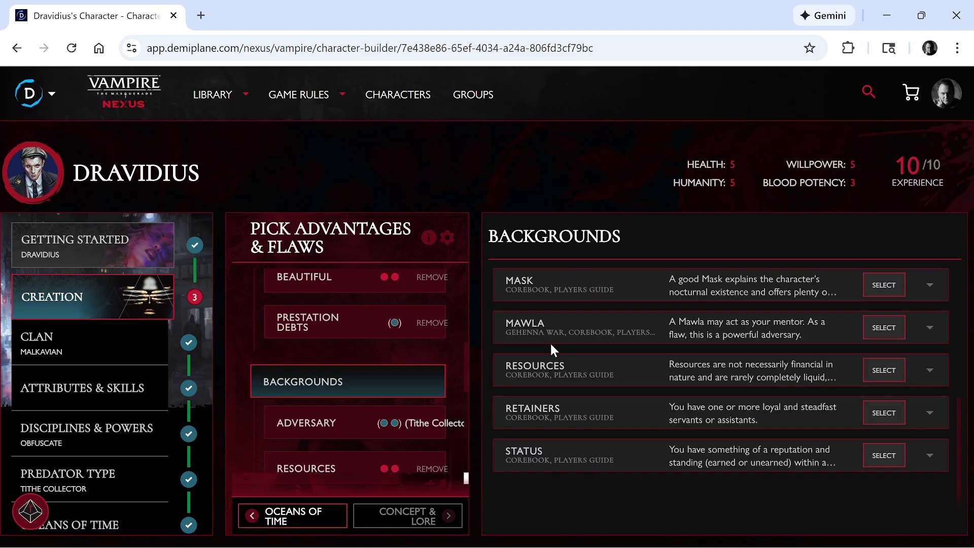
scroll(549, 342, up, 5)
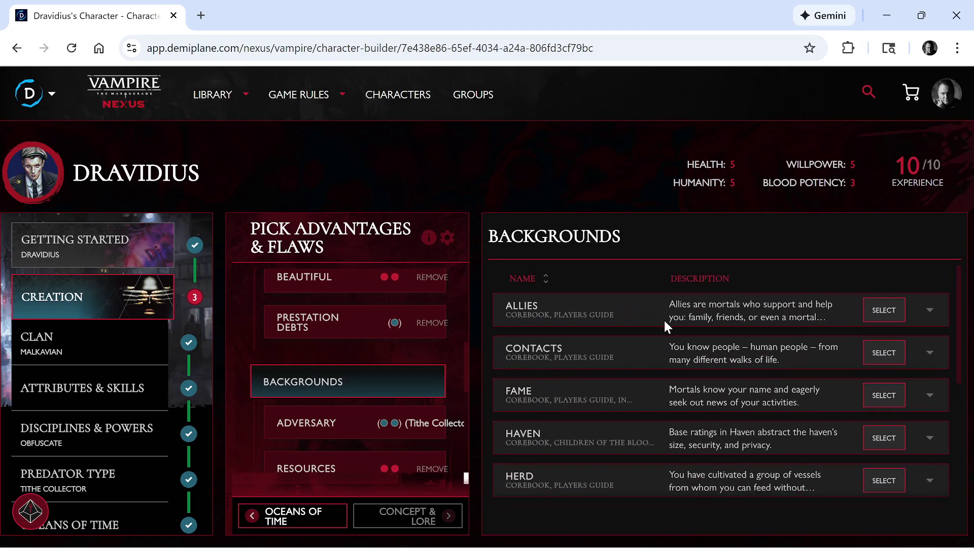
click(662, 315)
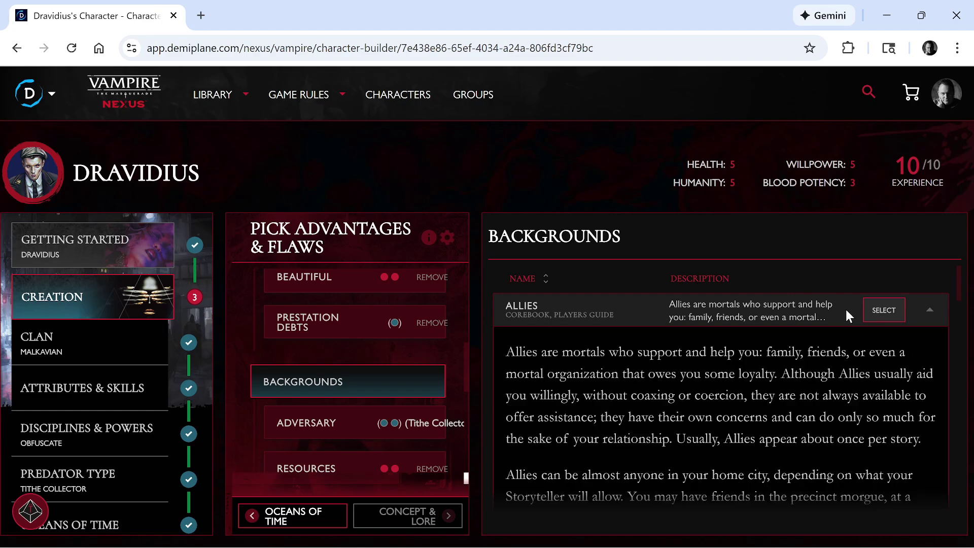
click(883, 310)
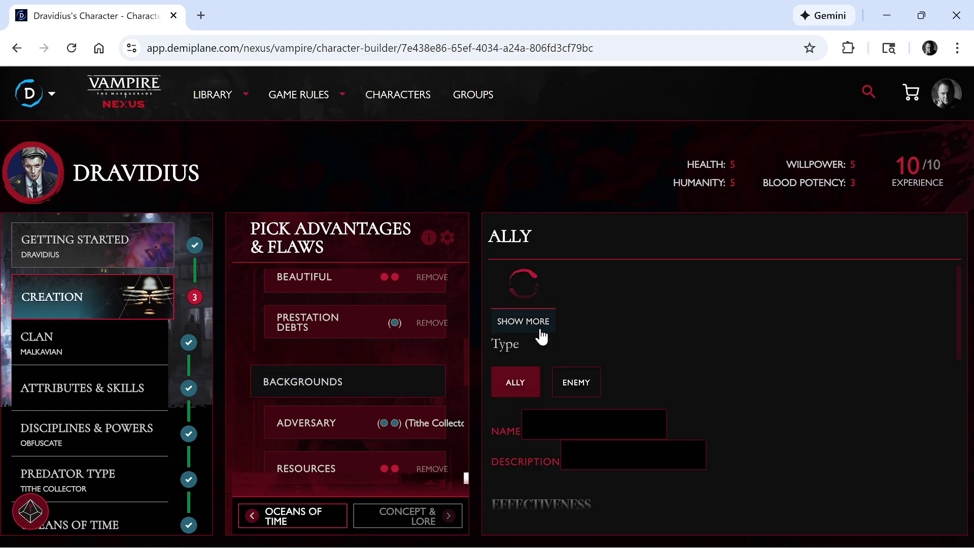
scroll(536, 339, down, 8)
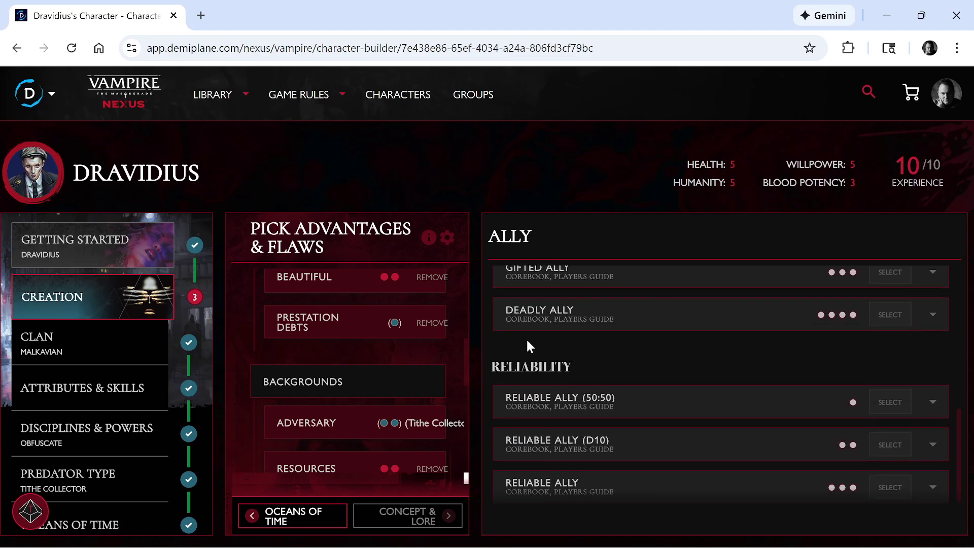
scroll(525, 337, down, 1)
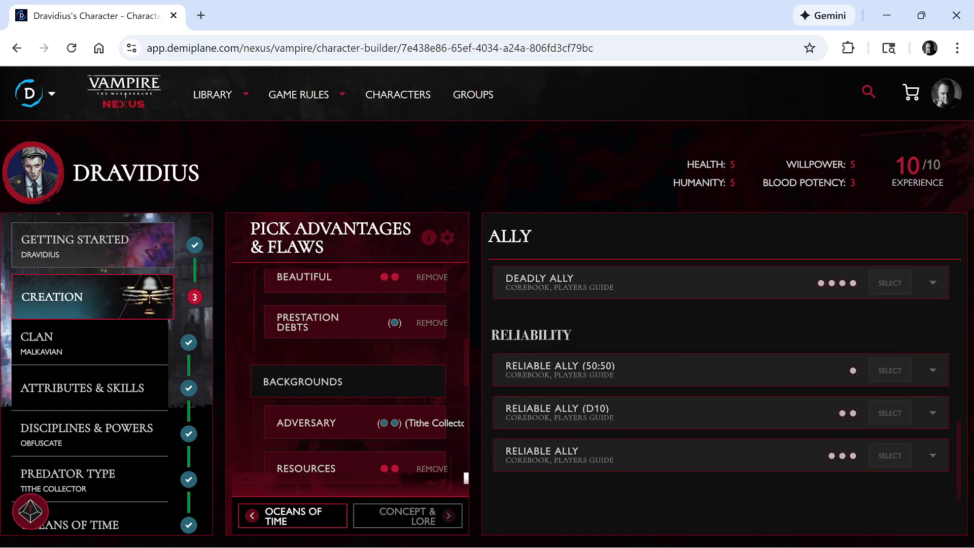
scroll(534, 362, up, 7)
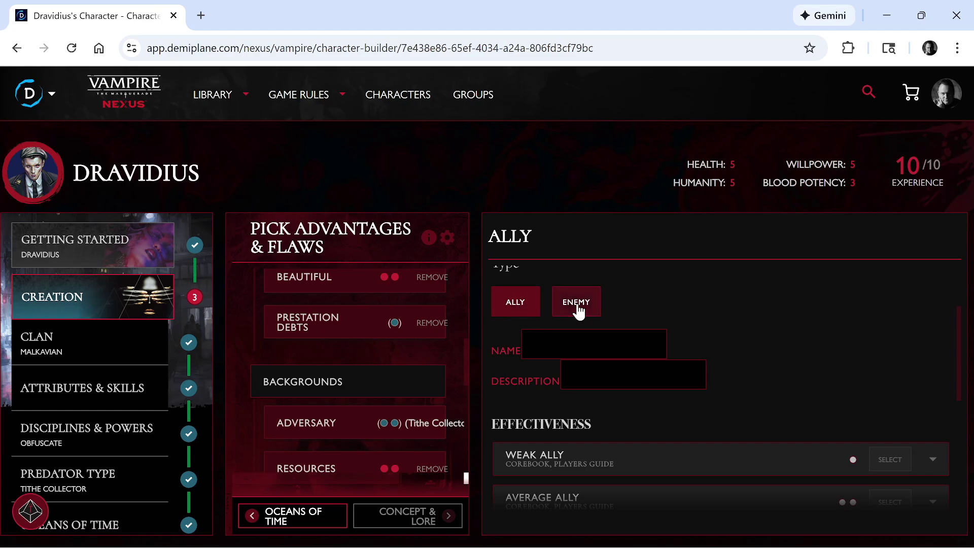
click(578, 305)
scroll(675, 325, down, 1)
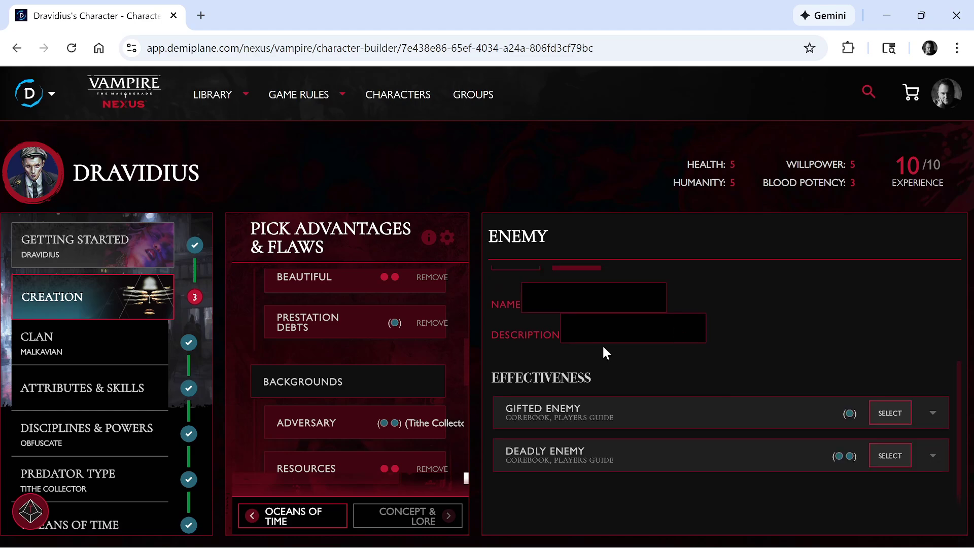
Read the description of the two-dot Deadly Enemy flaw and select it as the enemy's effectiveness.
scroll(431, 356, up, 6)
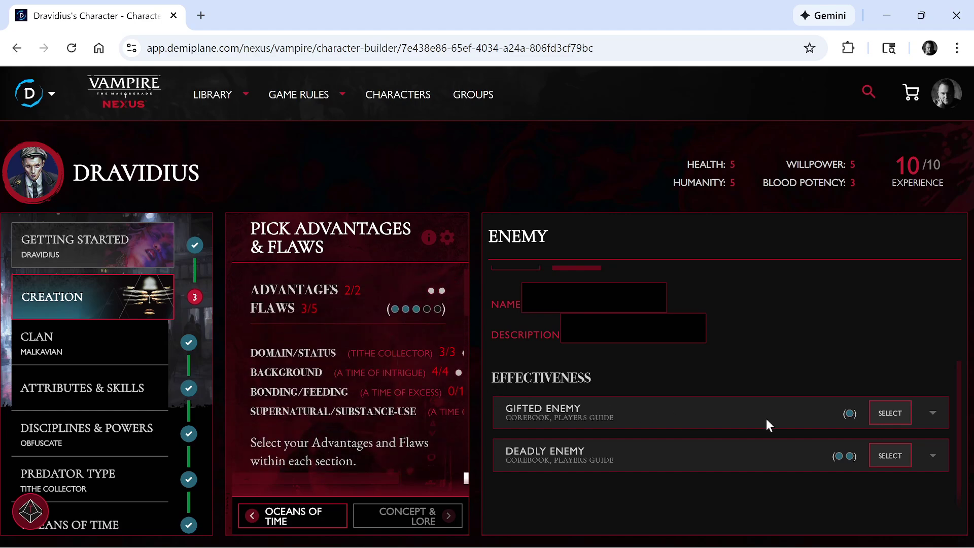
click(663, 452)
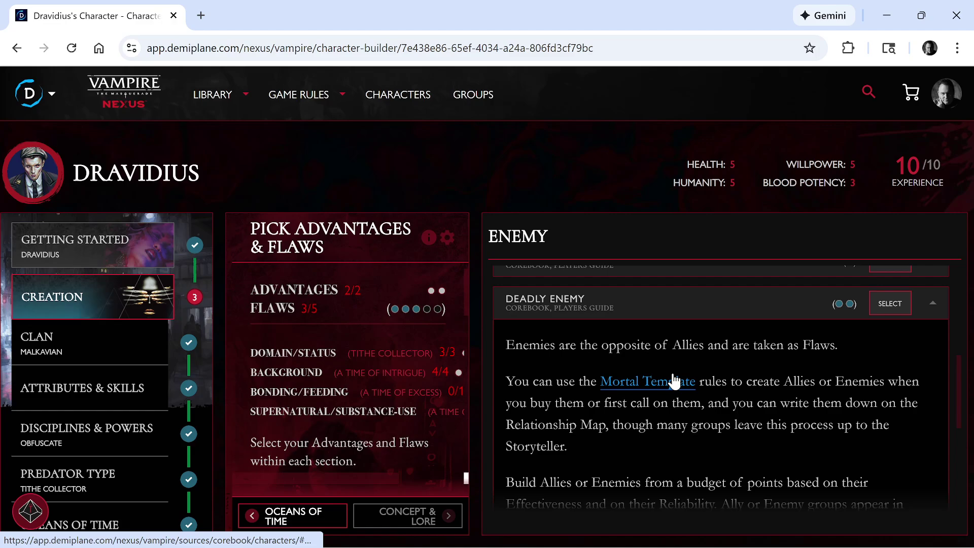
scroll(676, 380, down, 2)
scroll(617, 415, down, 4)
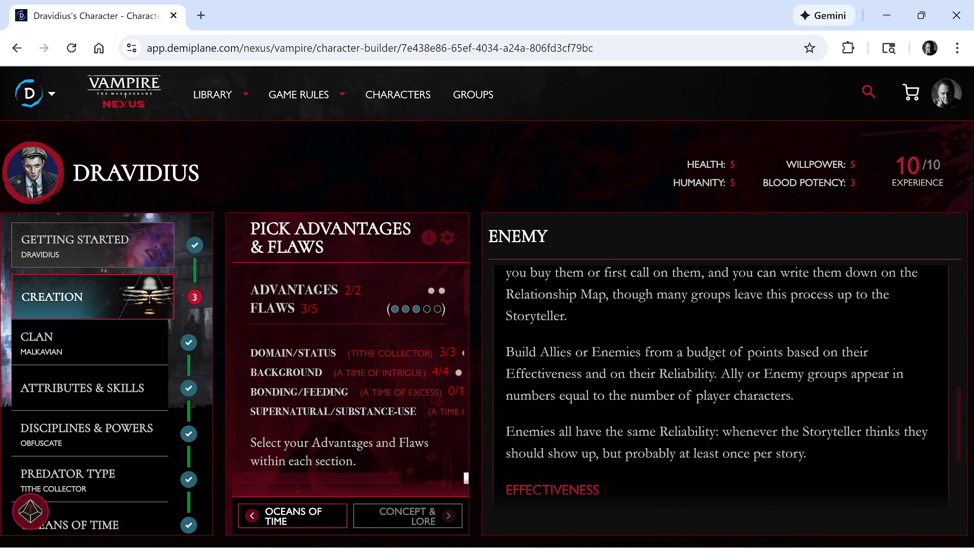
scroll(617, 380, up, 6)
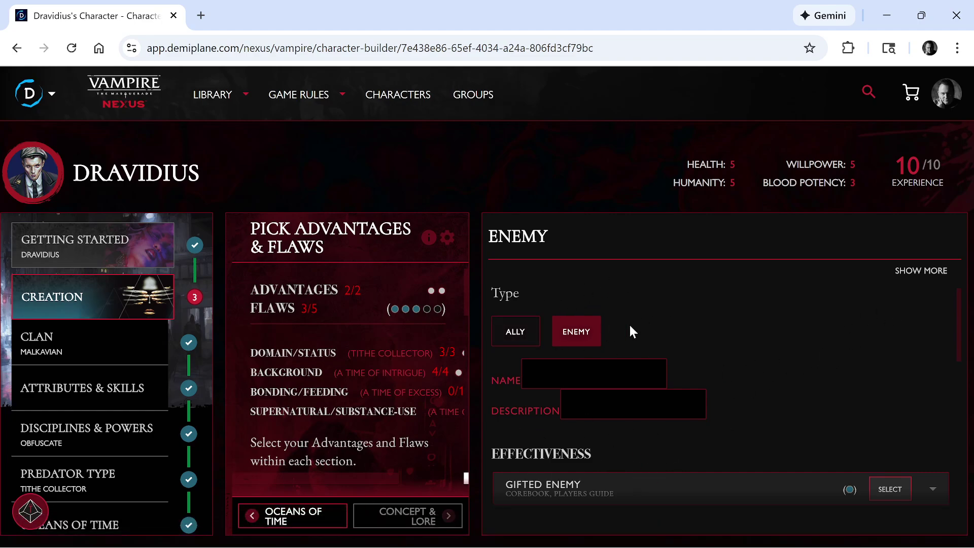
scroll(760, 406, down, 5)
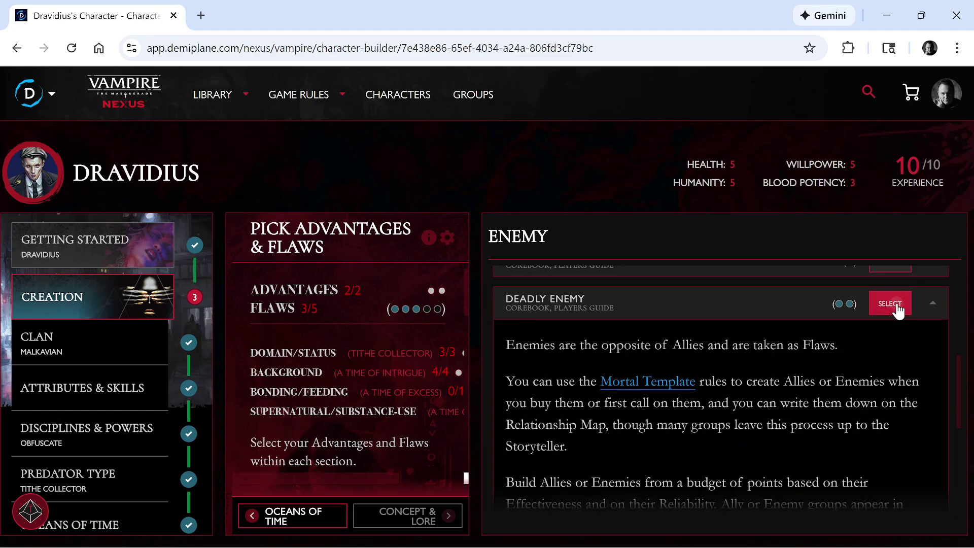
click(890, 303)
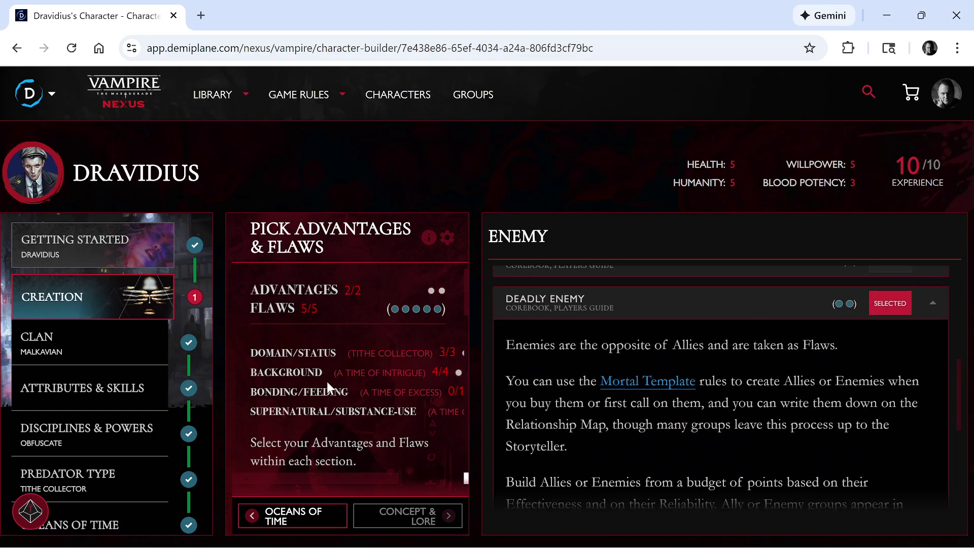
Enter a name for the new enemy and return to the character's clan selection.
scroll(363, 345, down, 8)
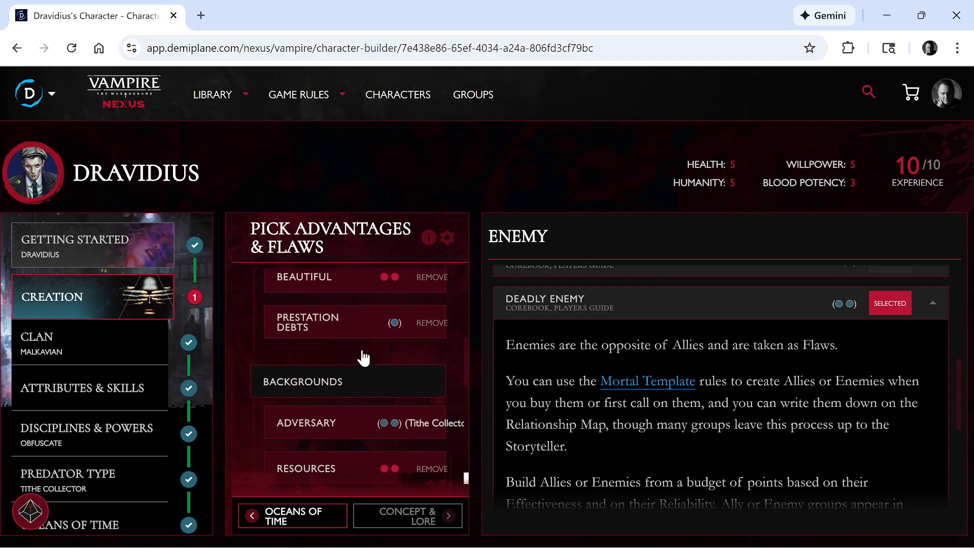
scroll(363, 358, down, 8)
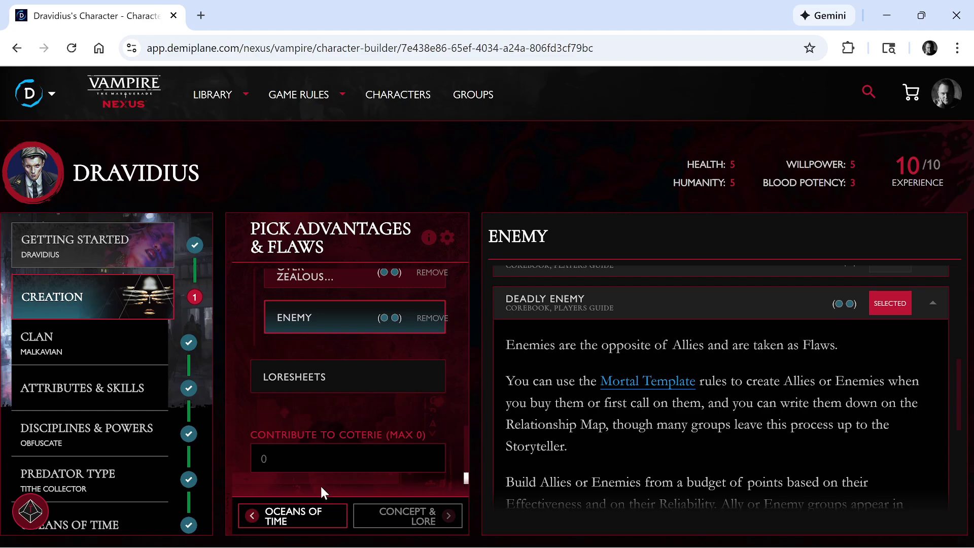
click(822, 317)
scroll(728, 317, up, 5)
click(548, 474)
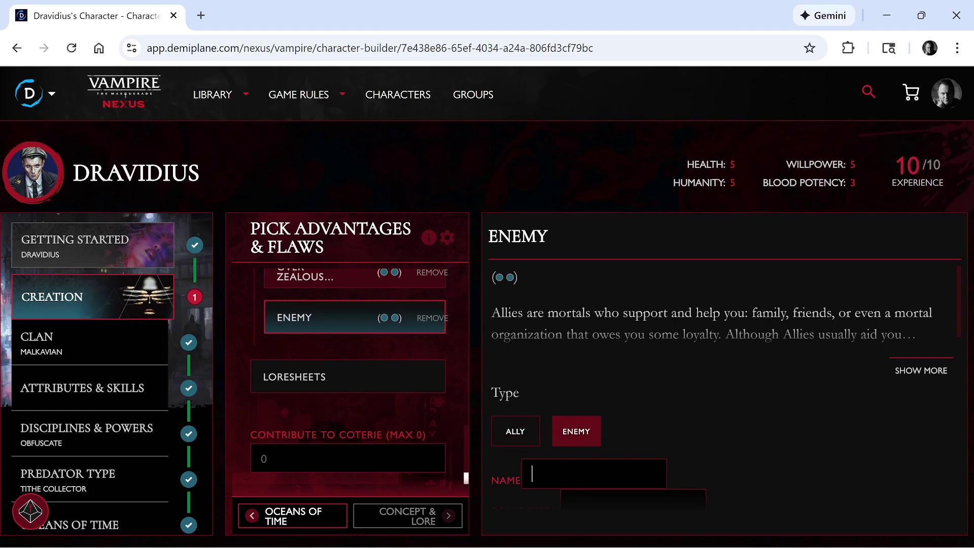
text(Bubba)
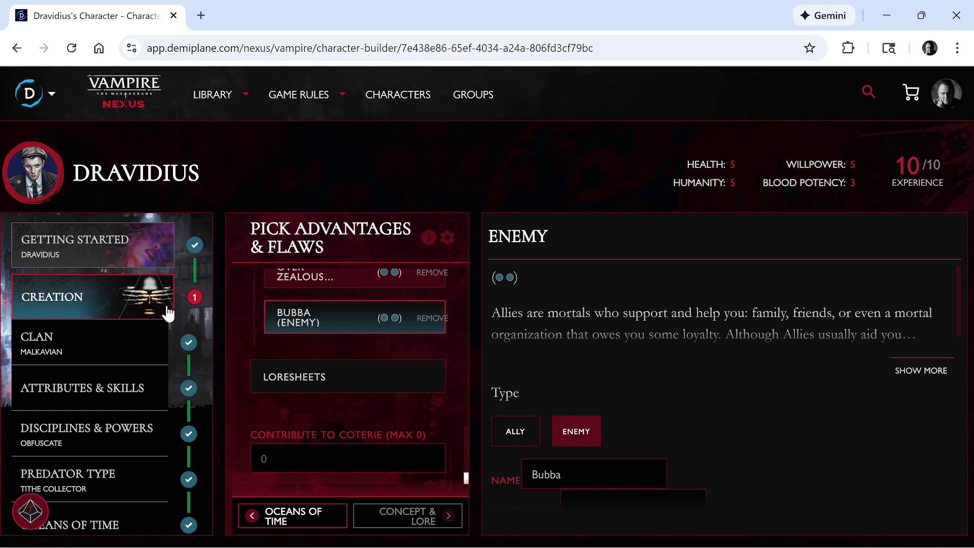
scroll(408, 395, up, 4)
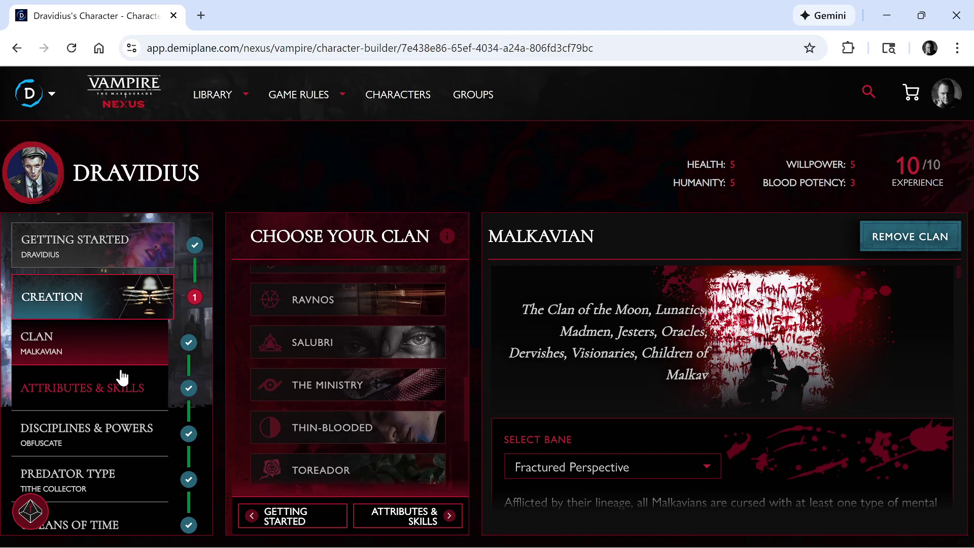
Return to Advantages & Flaws and review the dot allotments and the merits already chosen.
scroll(130, 396, down, 3)
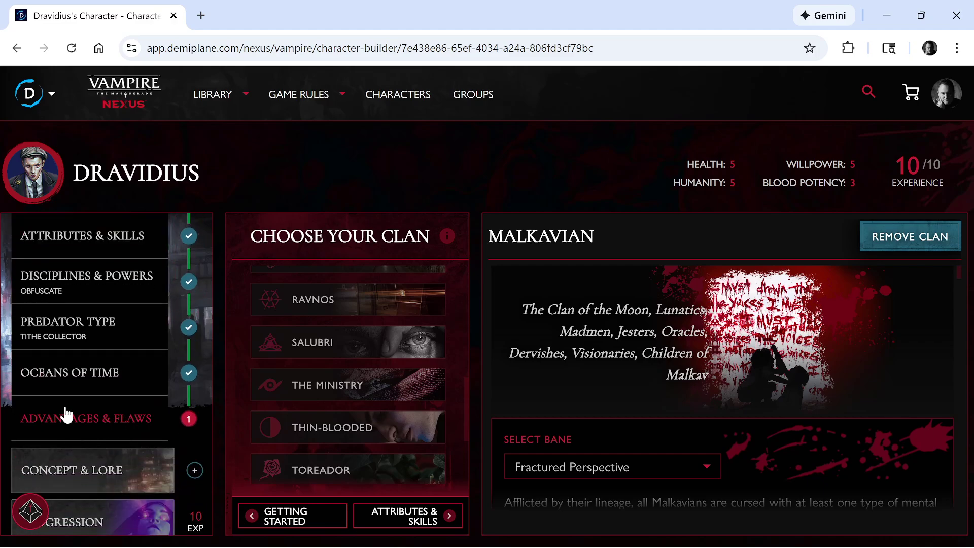
click(103, 419)
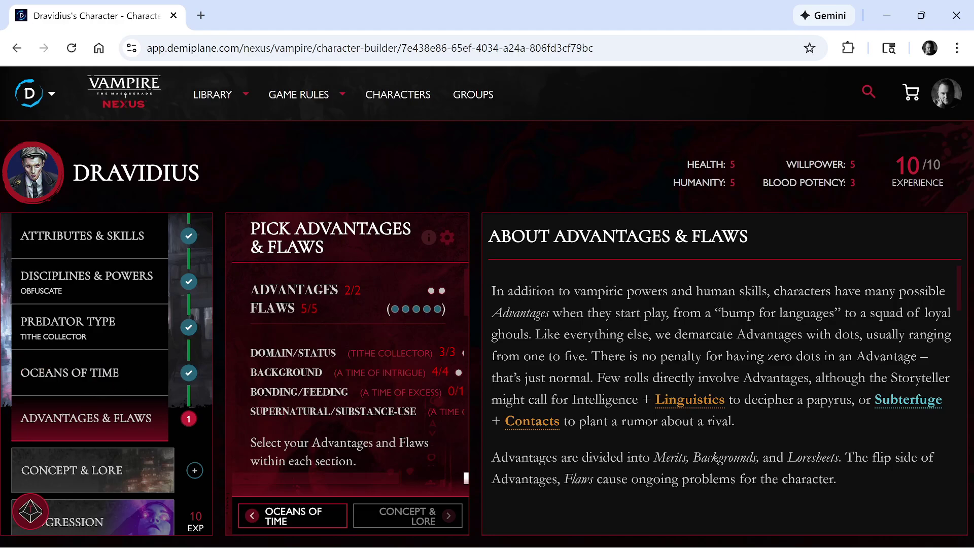
drag(321, 476, 347, 473)
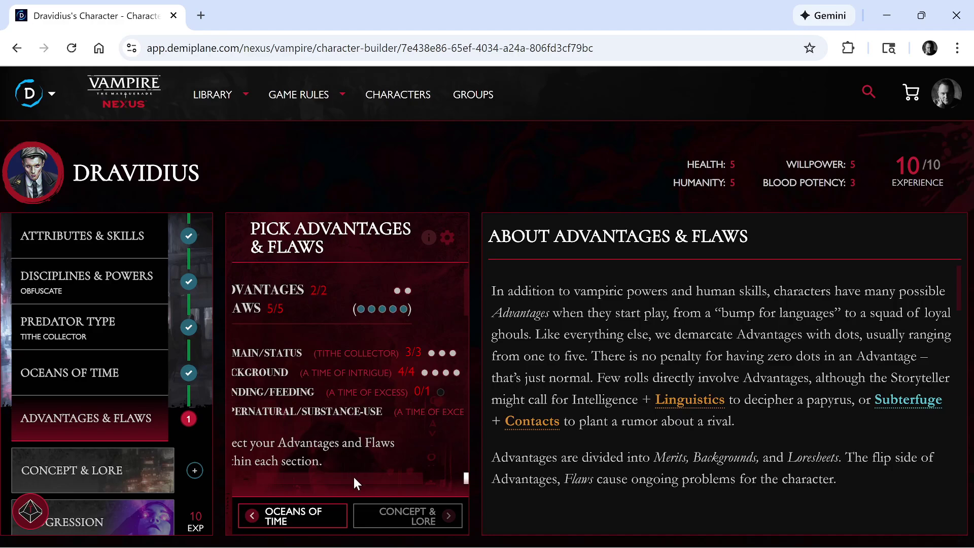
scroll(355, 477, down, 5)
scroll(396, 431, up, 1)
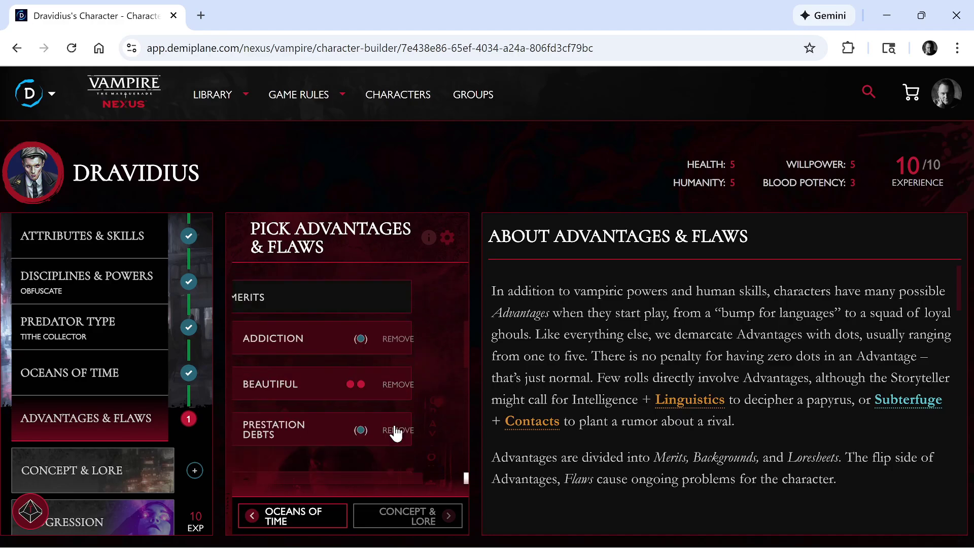
scroll(395, 431, up, 5)
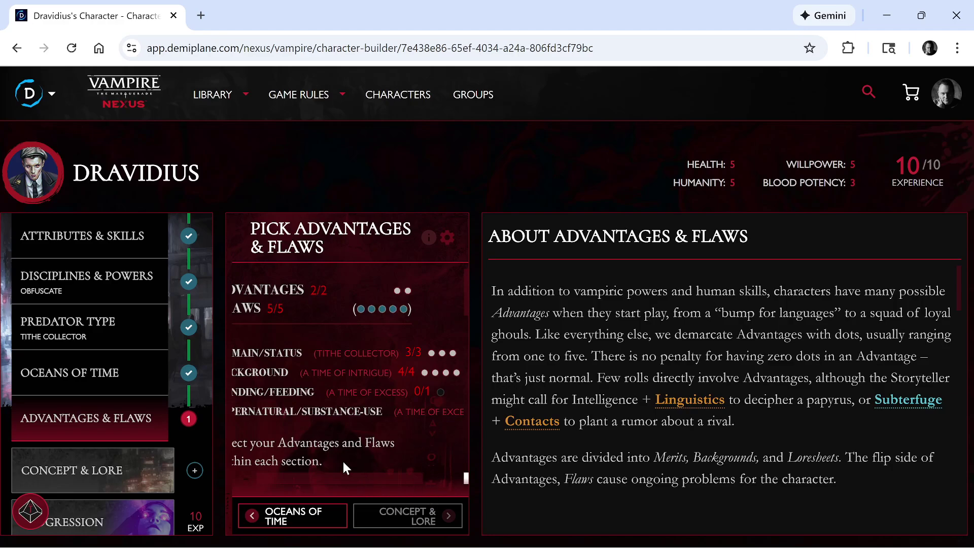
drag(364, 478, 395, 476)
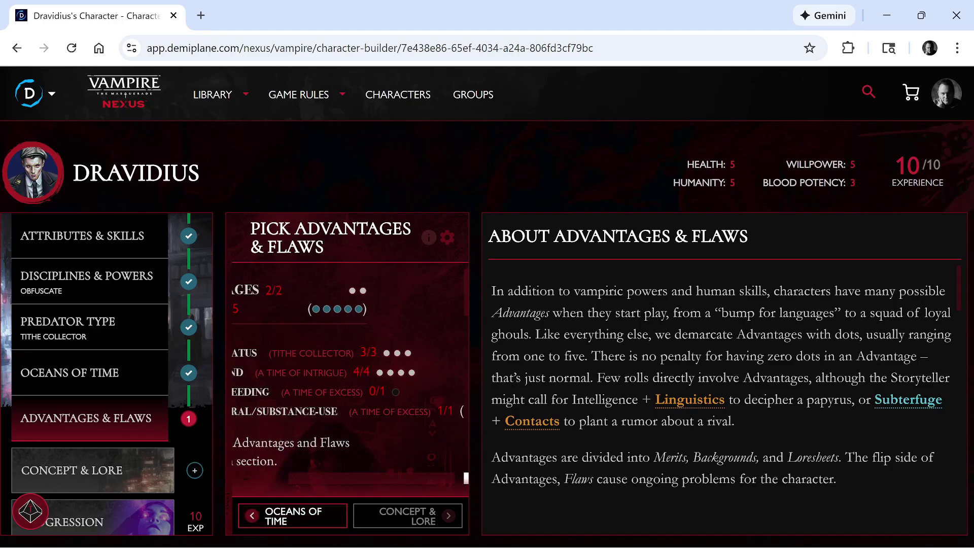
scroll(321, 418, down, 3)
drag(420, 477, 343, 478)
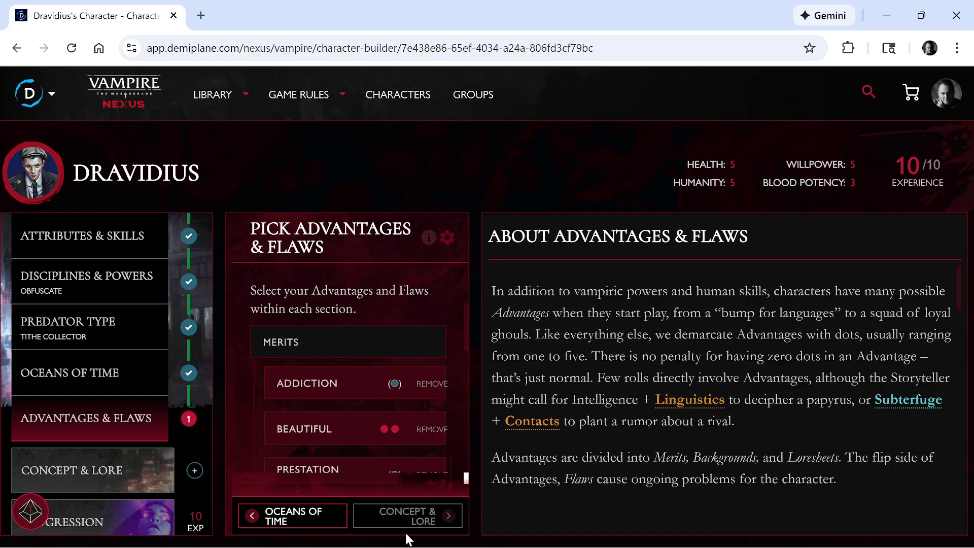
Open the merits list and look through the entries in the Bonding category.
click(326, 345)
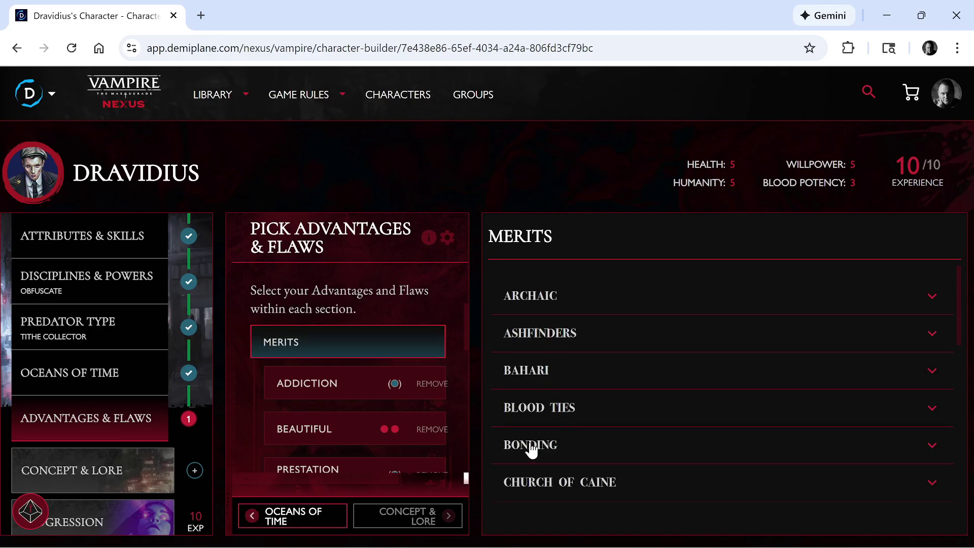
click(531, 448)
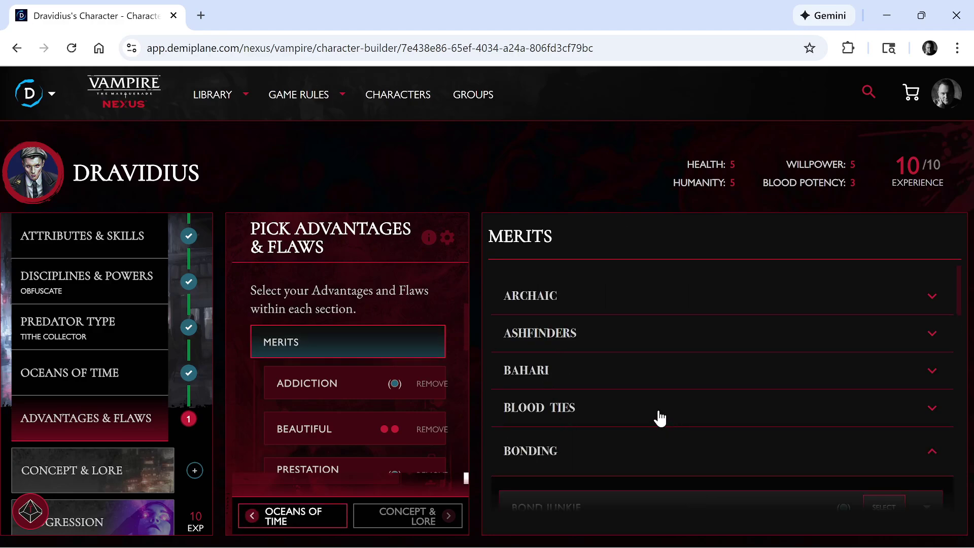
scroll(659, 418, down, 1)
scroll(659, 419, down, 4)
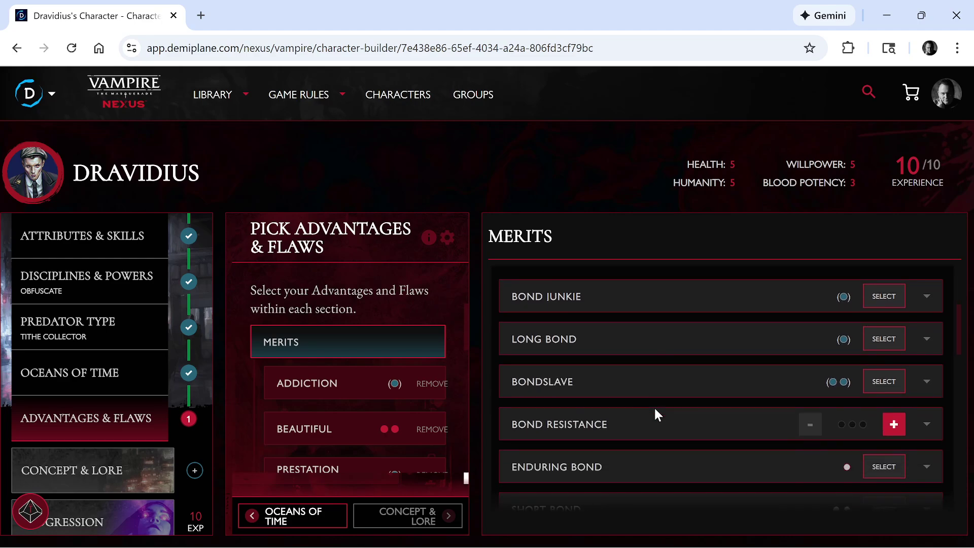
Check the Era 1 and Era 2 rules in Oceans of Time and return to Advantages & Flaws.
click(285, 516)
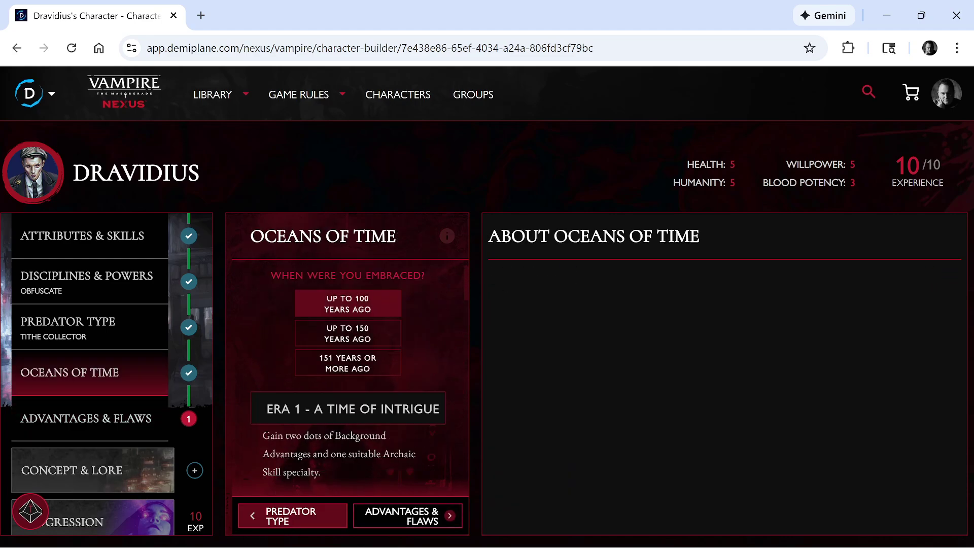
scroll(304, 408, down, 2)
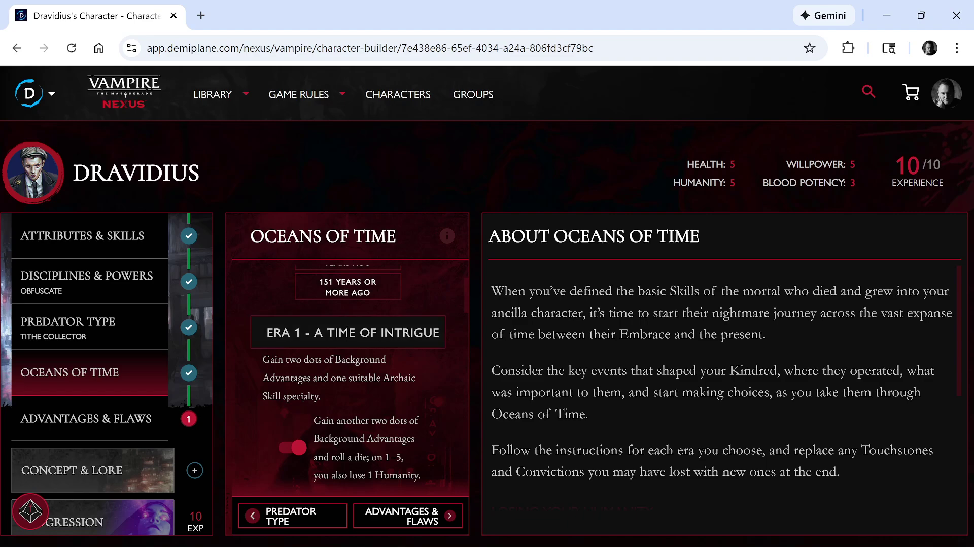
scroll(304, 407, down, 2)
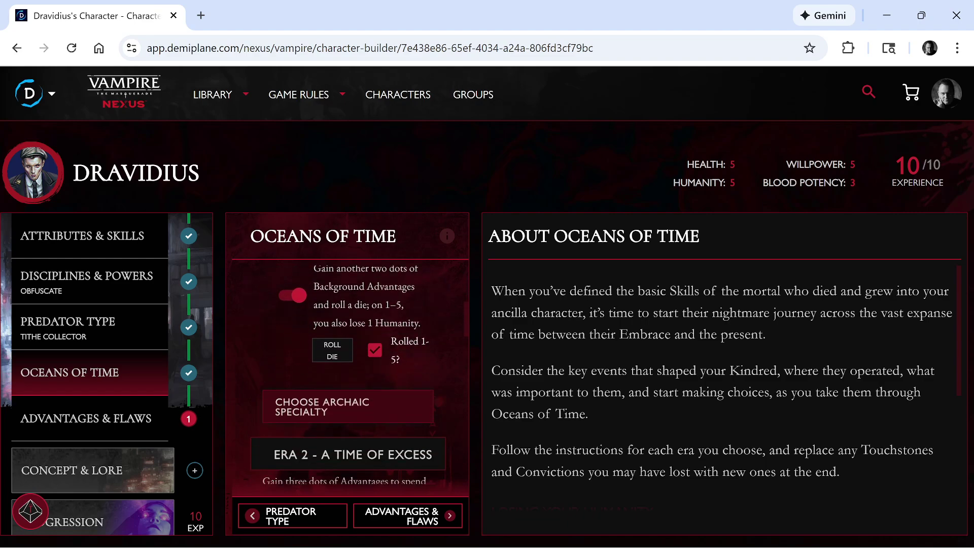
scroll(314, 363, down, 3)
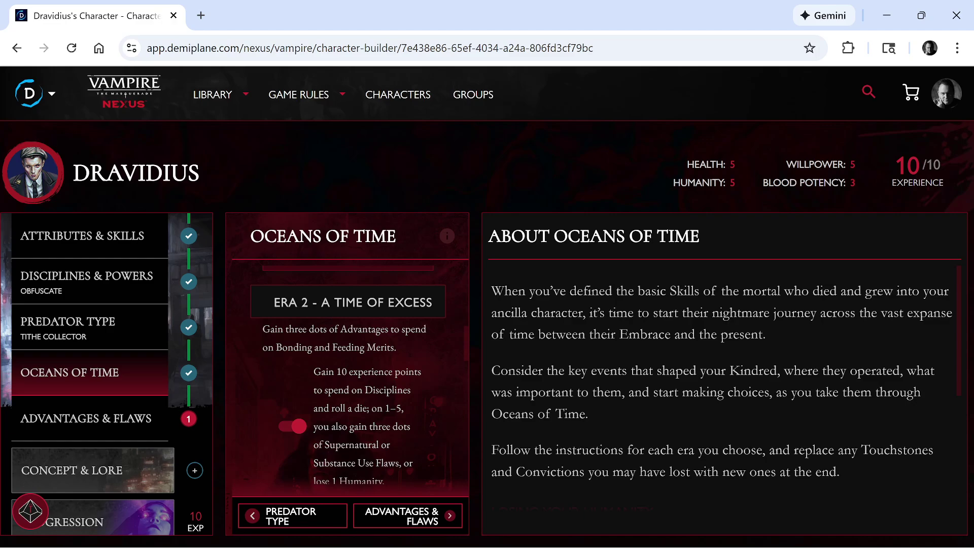
click(427, 507)
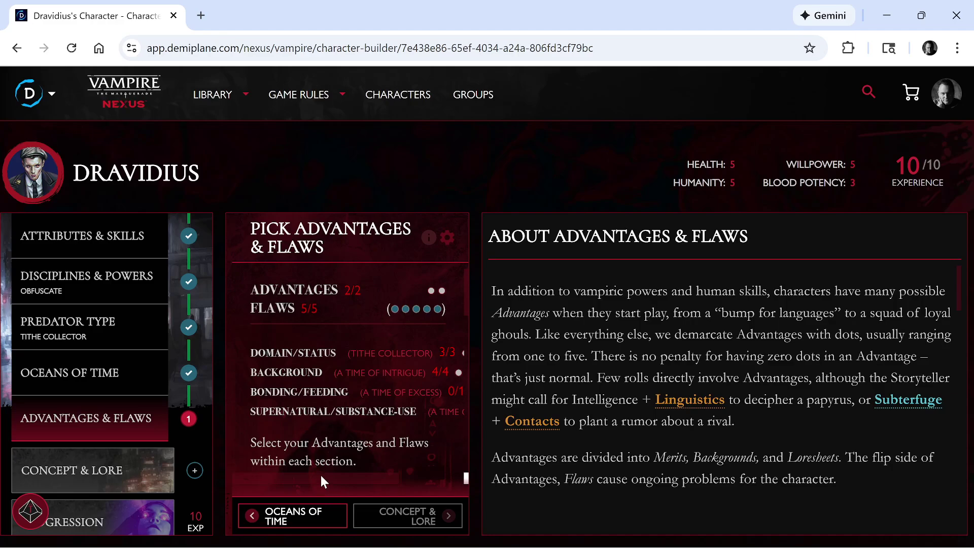
Examine the advantages and flaws overview text along with the character's selected merits and backgrounds.
drag(321, 474, 288, 476)
scroll(655, 410, down, 5)
scroll(594, 361, down, 2)
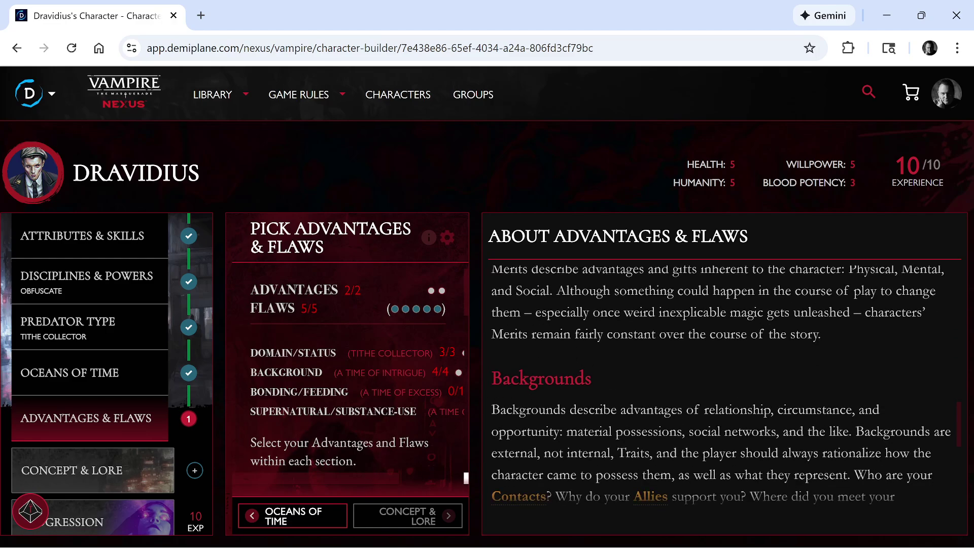
scroll(312, 363, down, 5)
scroll(311, 428, down, 3)
scroll(317, 434, up, 2)
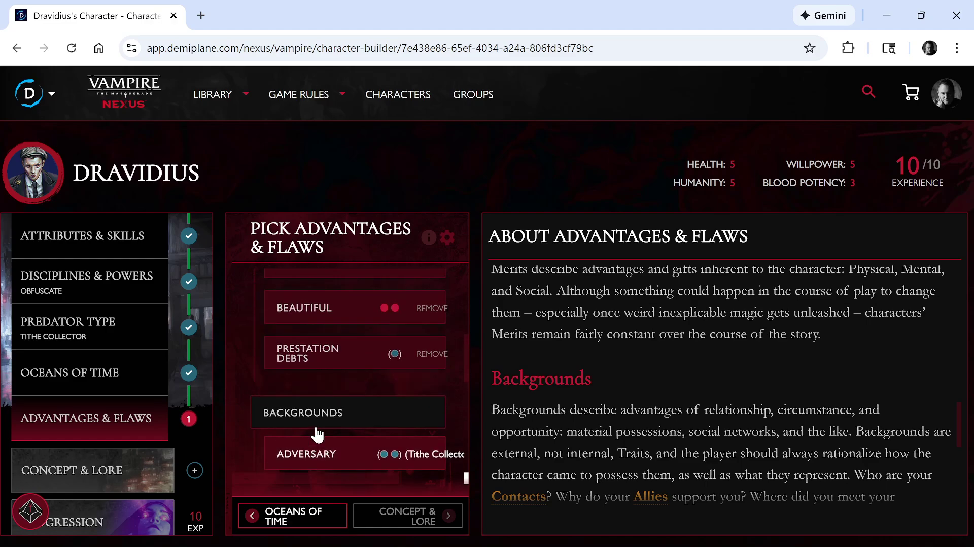
scroll(320, 355, up, 4)
scroll(668, 339, down, 4)
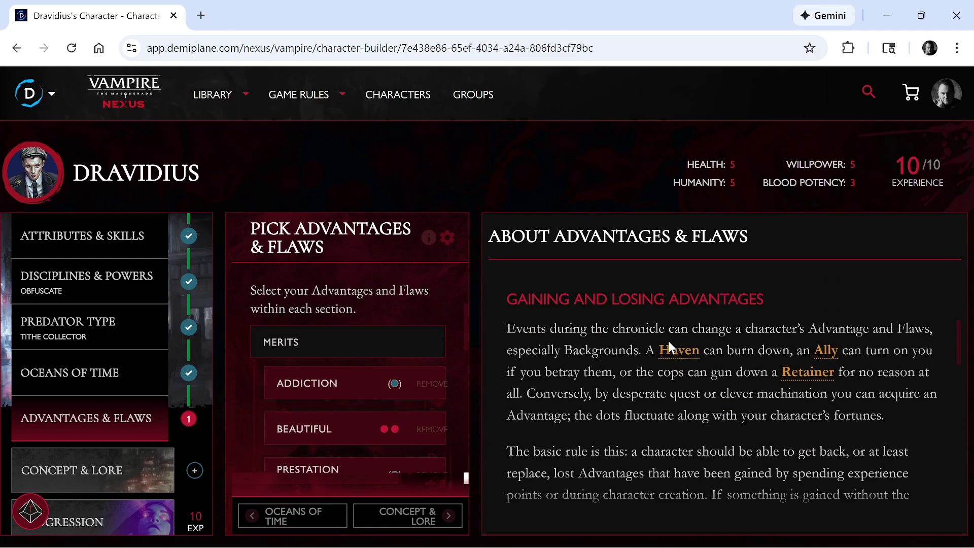
Reopen the merits list and expand its Feeding category.
scroll(637, 407, up, 5)
scroll(660, 400, down, 7)
scroll(685, 400, down, 3)
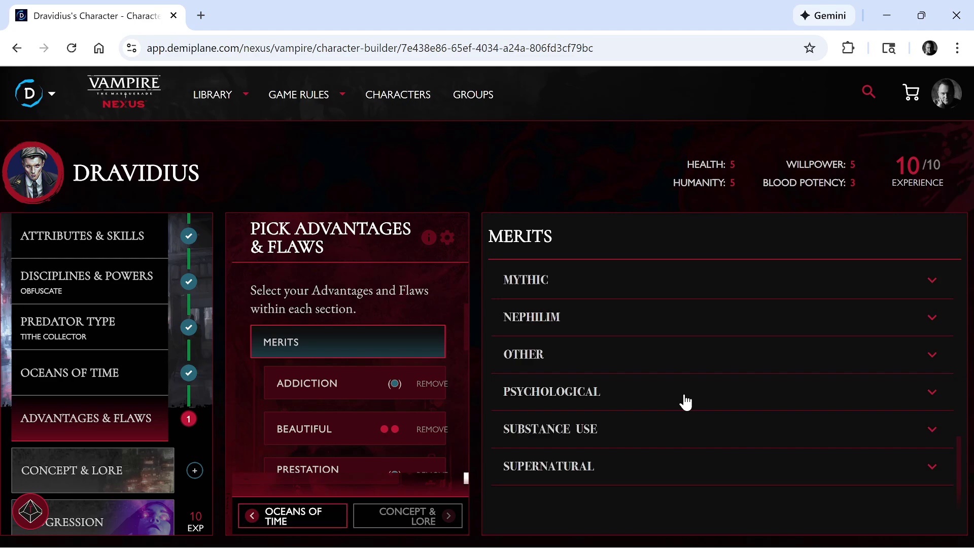
scroll(569, 428, up, 3)
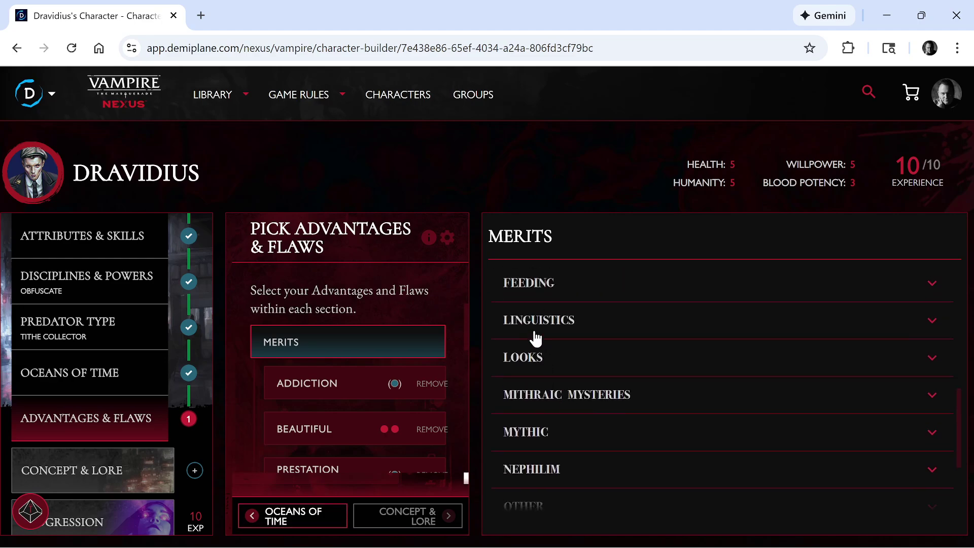
click(546, 291)
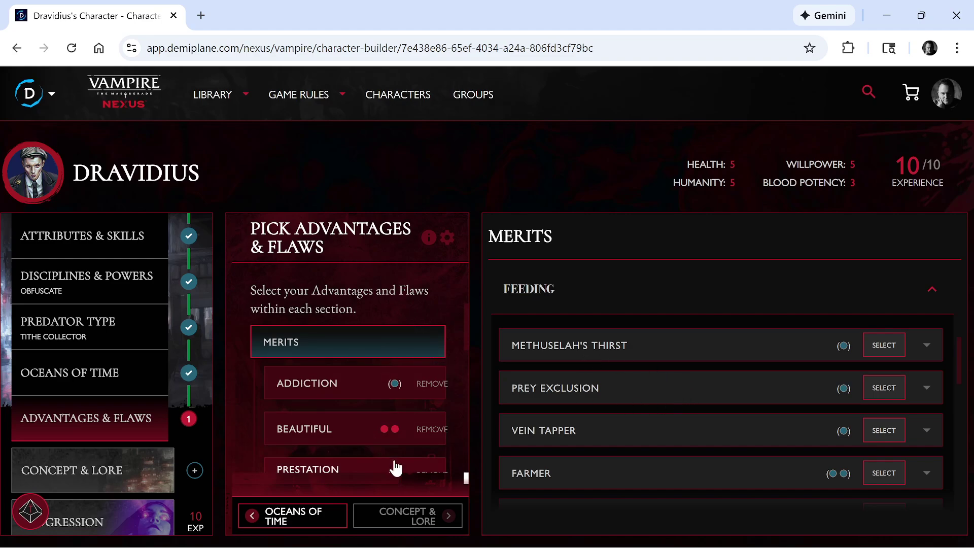
Compare the dot allotments with the full list of selected merits, backgrounds and loresheets.
scroll(356, 382, up, 3)
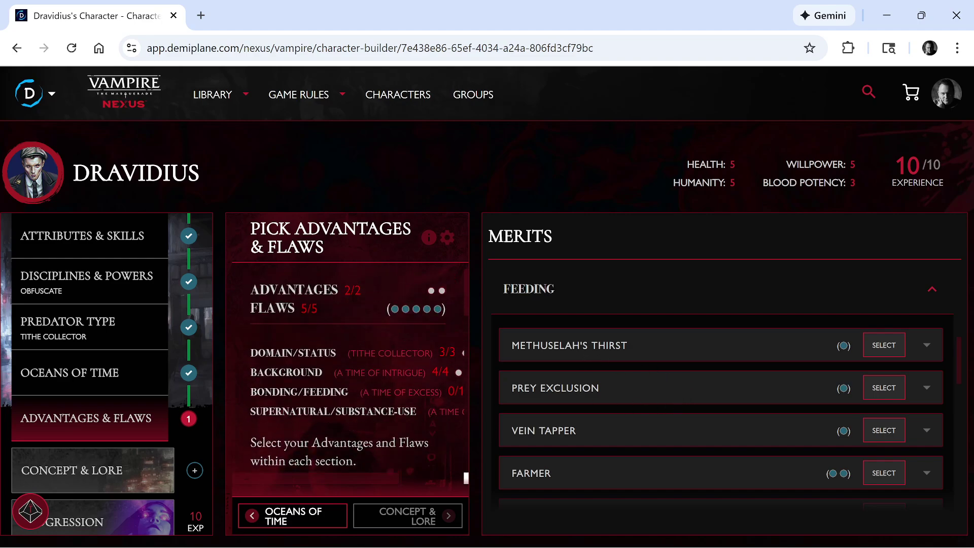
scroll(322, 424, down, 3)
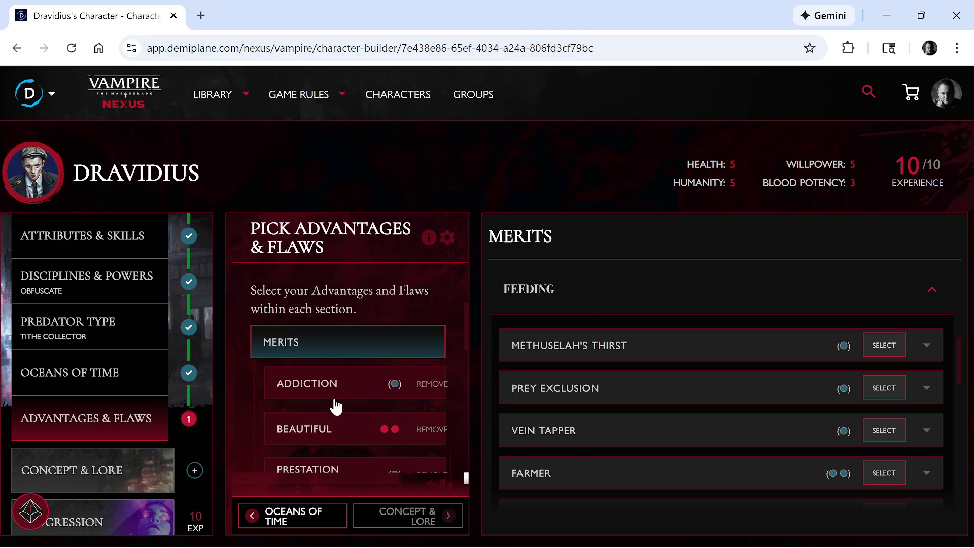
scroll(339, 432, down, 5)
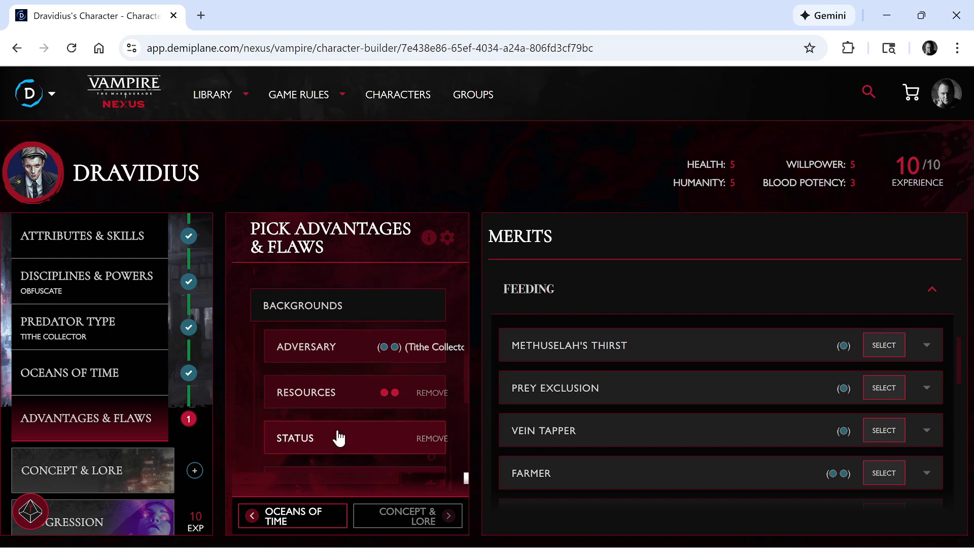
scroll(335, 459, down, 2)
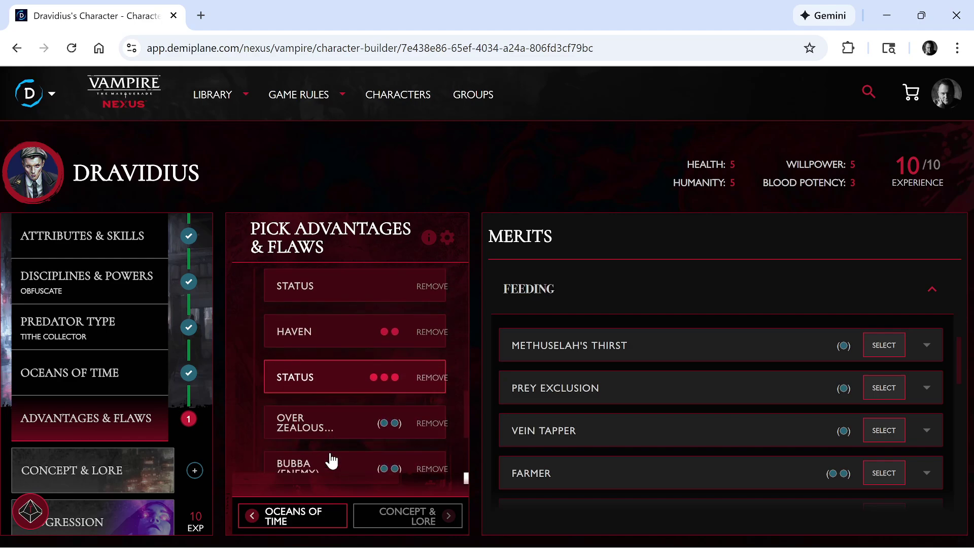
scroll(325, 456, down, 3)
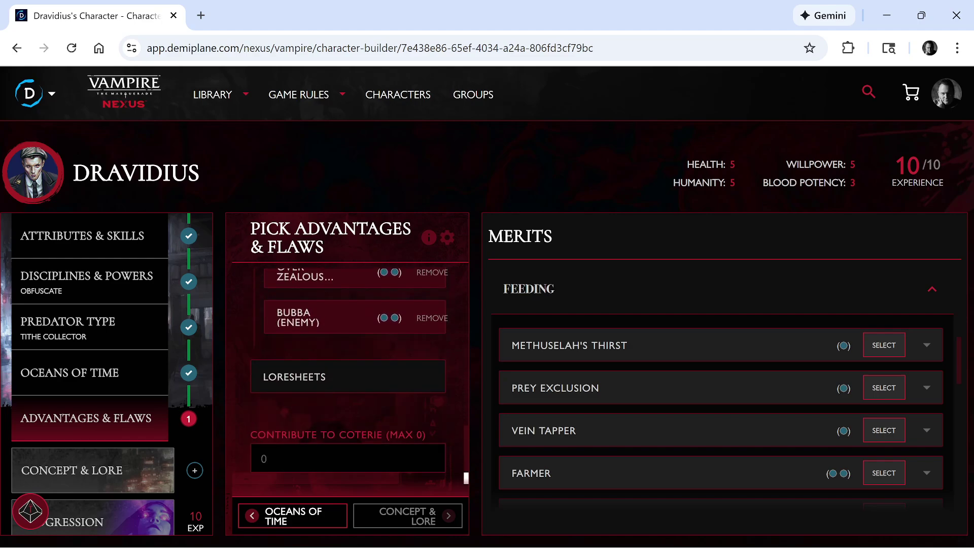
scroll(387, 463, up, 6)
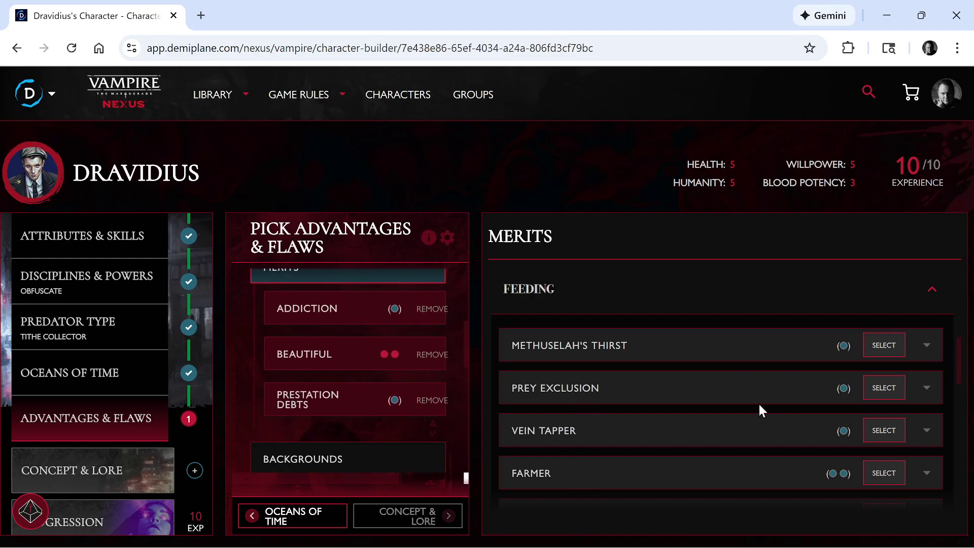
Read the Vein Tapper and Outdated Preference flaw descriptions in the Feeding category, including the linked Ventrue Clan Bane.
click(707, 426)
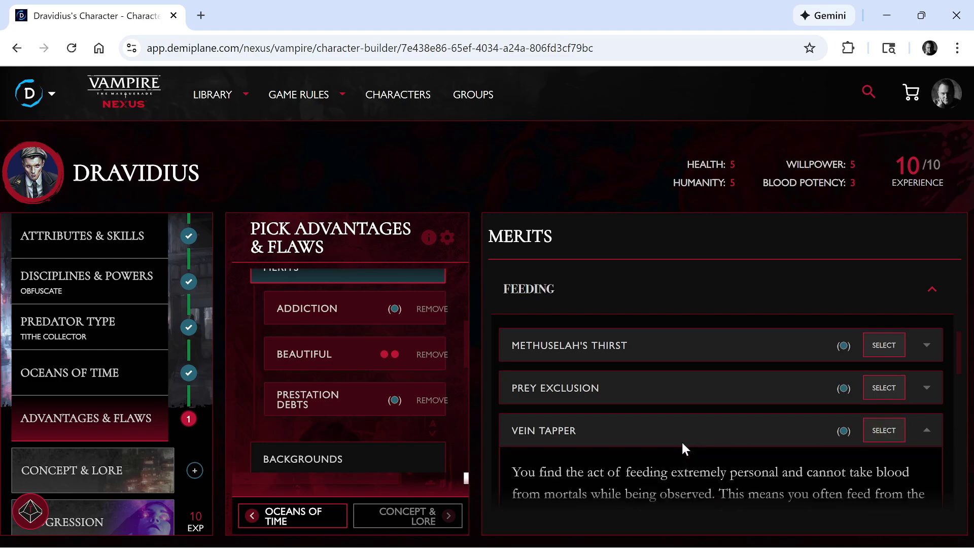
scroll(686, 437, down, 2)
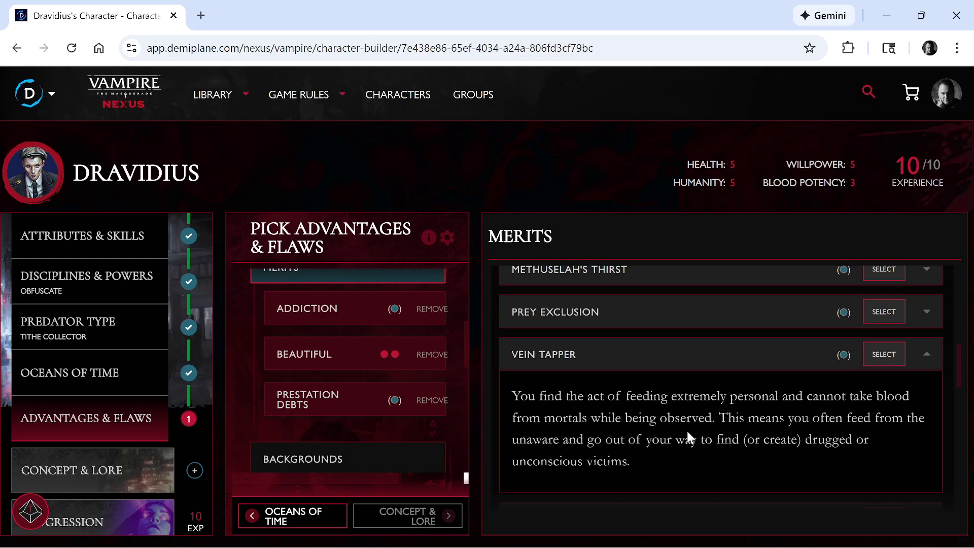
click(683, 367)
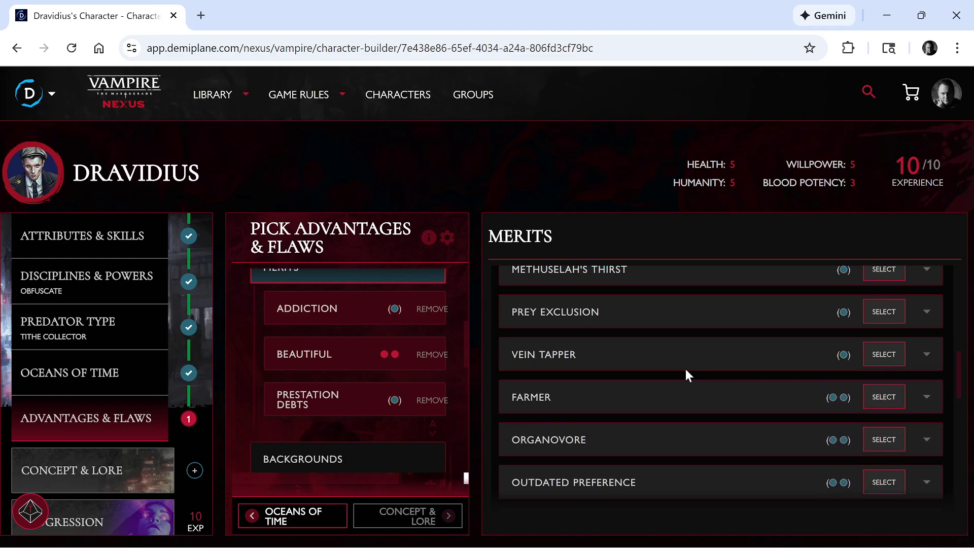
scroll(686, 369, down, 2)
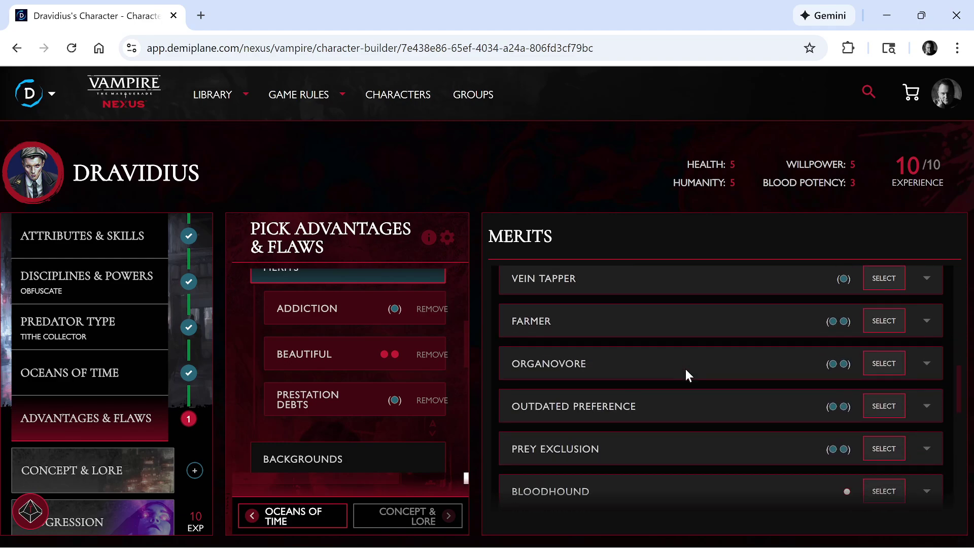
click(686, 406)
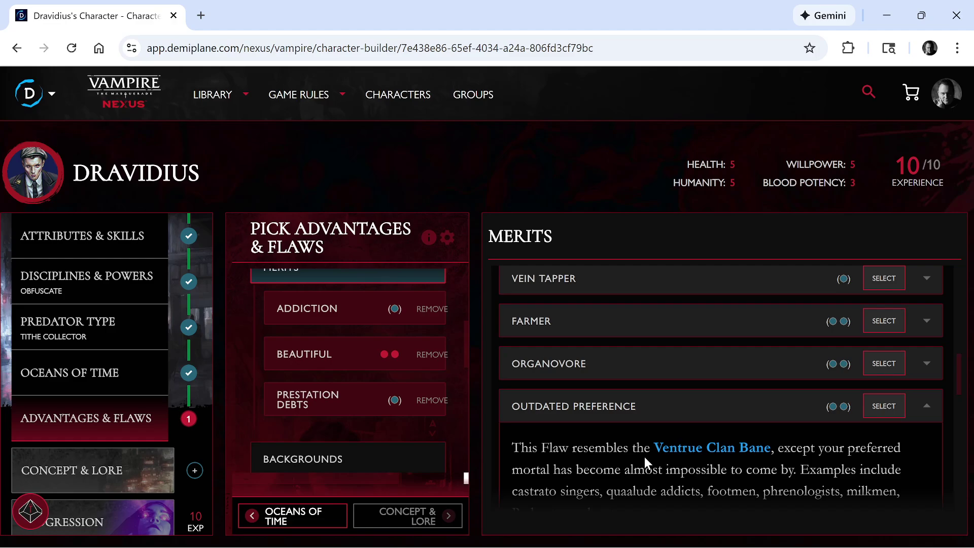
mouse_move(756, 456)
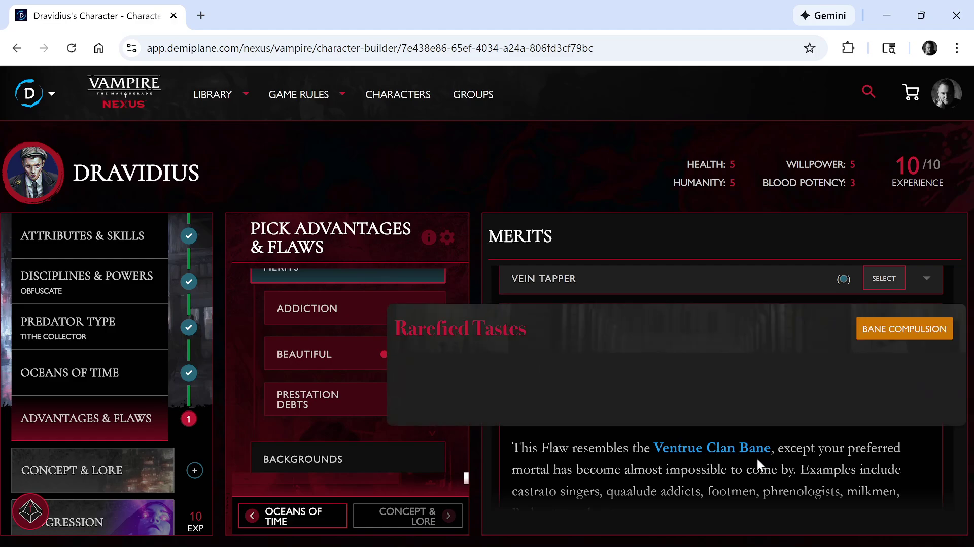
scroll(756, 456, down, 1)
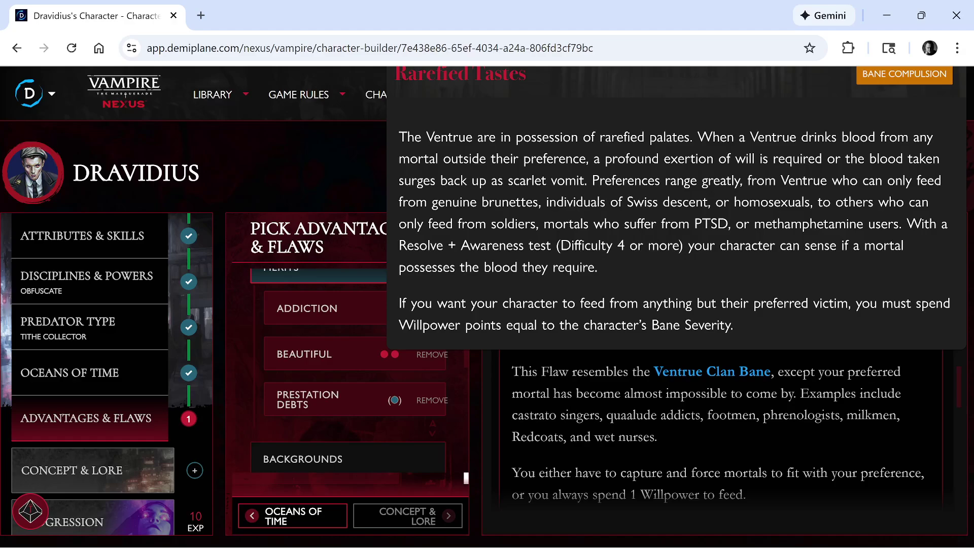
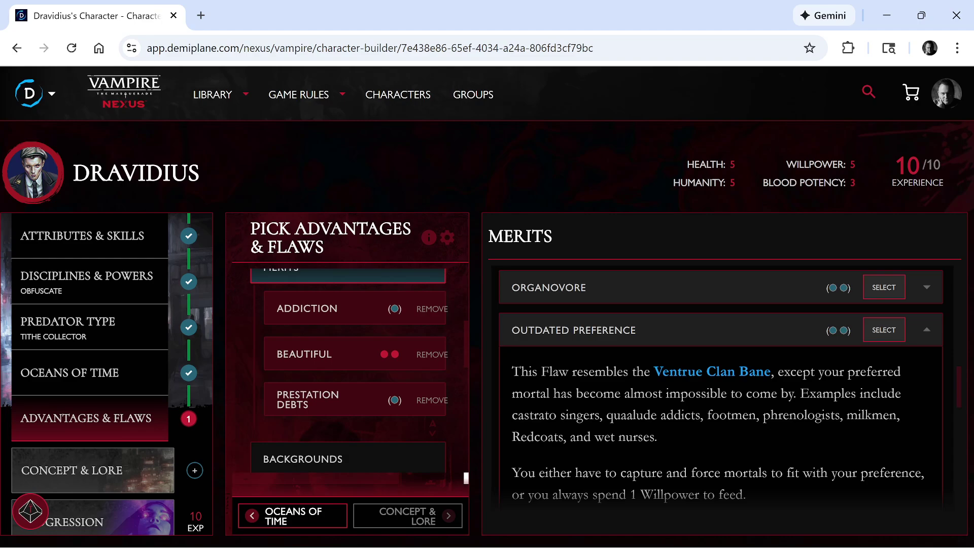
Try the Outdated Preference flaw against the bonding/feeding allotment, then deselect it.
scroll(677, 456, down, 2)
scroll(670, 451, up, 2)
scroll(738, 406, up, 1)
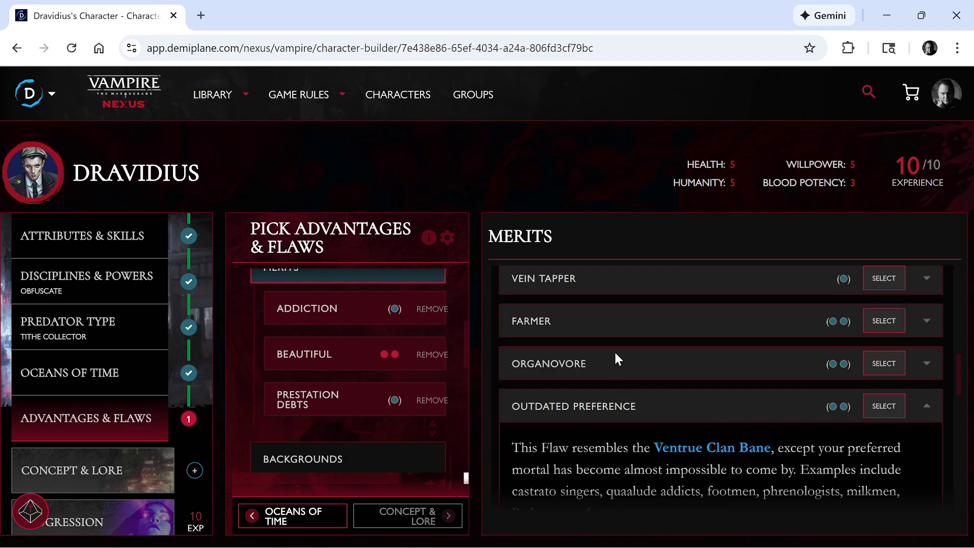
scroll(707, 368, down, 5)
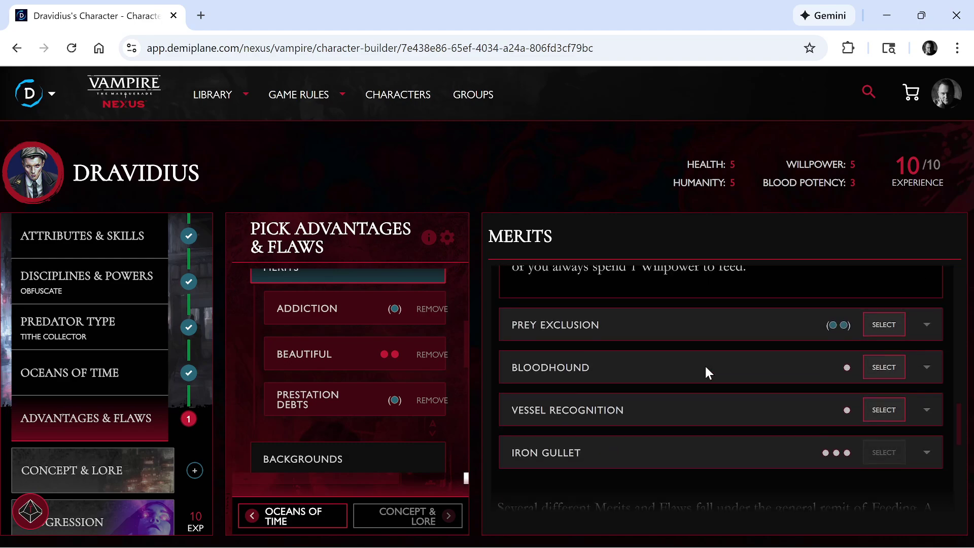
scroll(710, 374, up, 4)
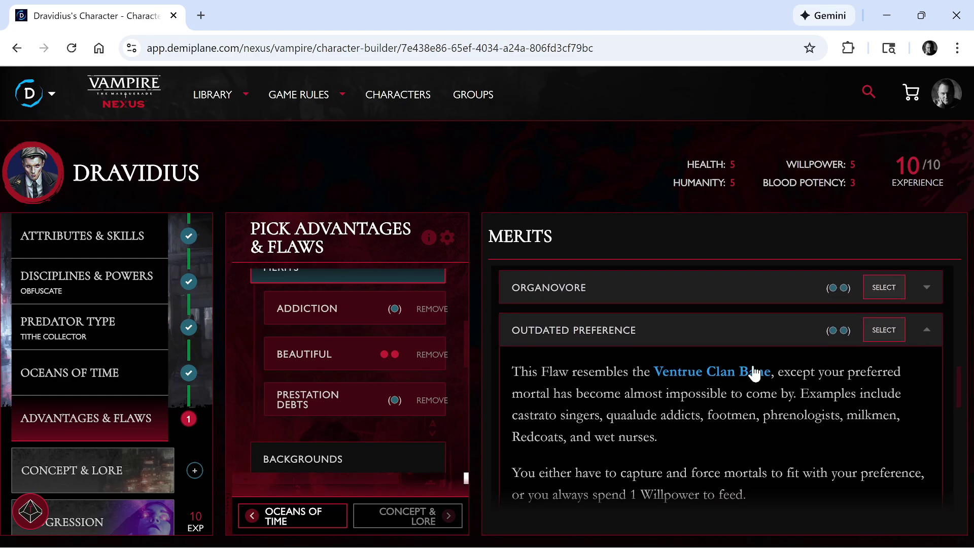
click(882, 332)
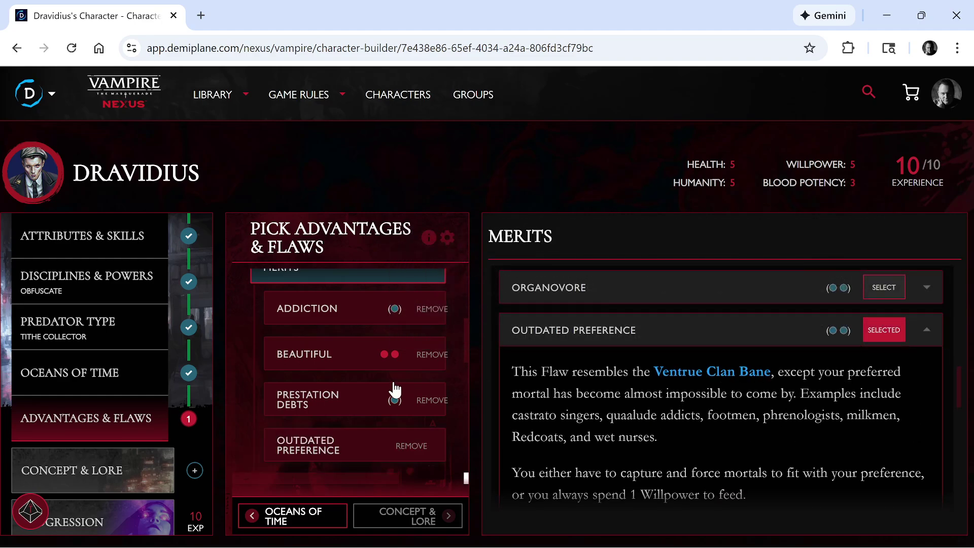
scroll(363, 391, up, 3)
scroll(363, 391, up, 2)
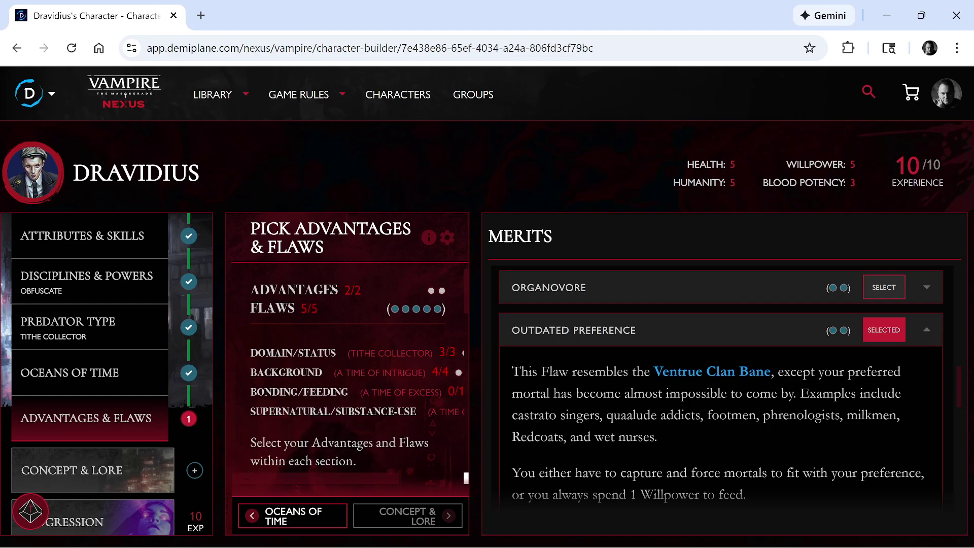
scroll(385, 479, right, 3)
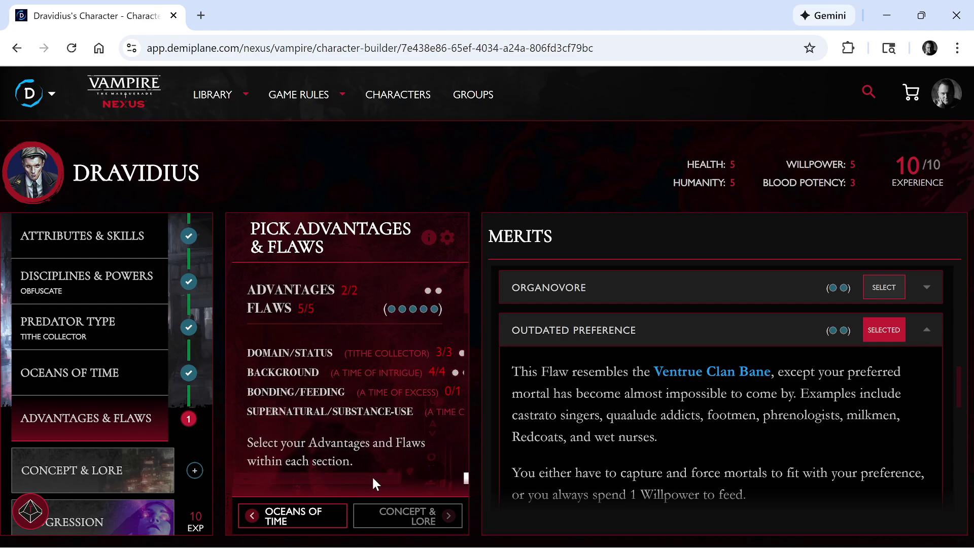
drag(397, 479, 338, 473)
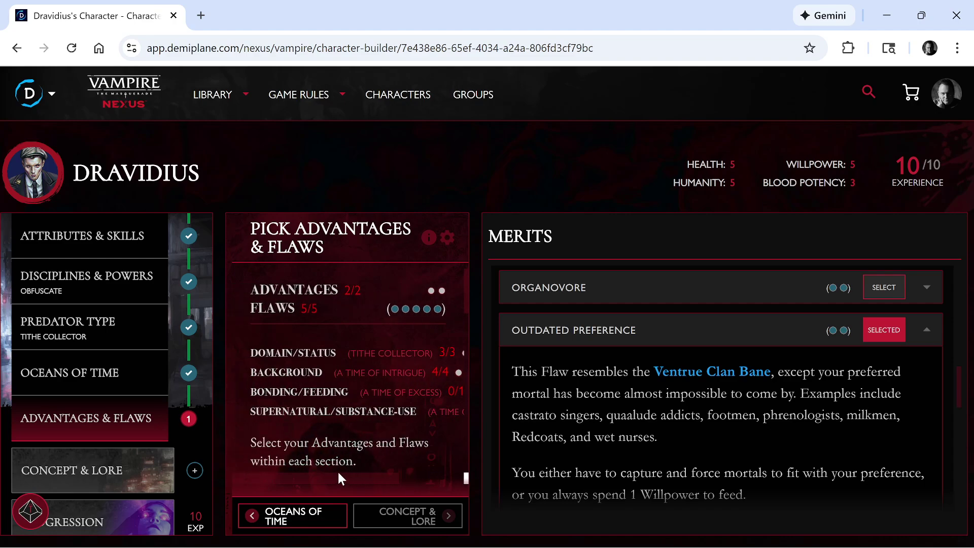
click(881, 338)
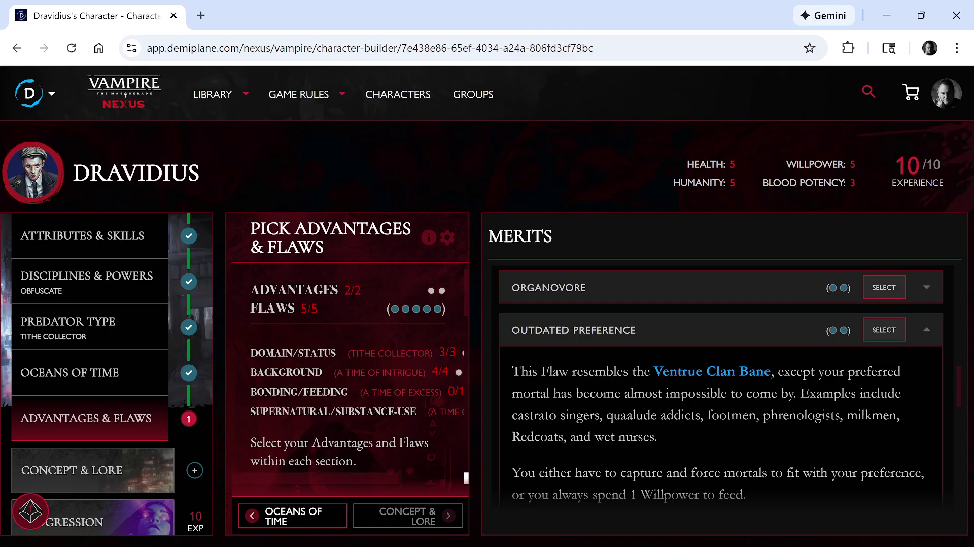
Try the one-dot Prey Exclusion flaw against the bonding/feeding allotment, then deselect it.
scroll(718, 404, down, 3)
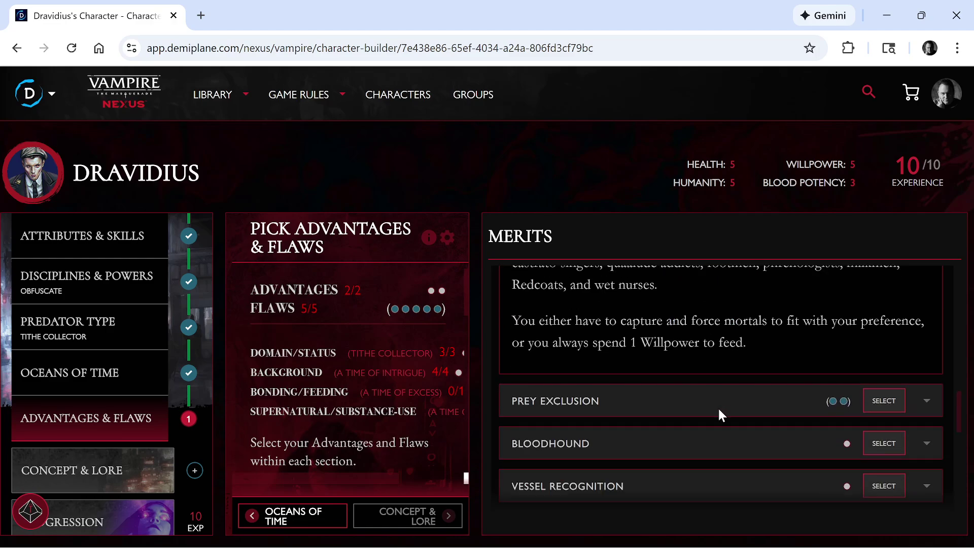
scroll(717, 407, up, 6)
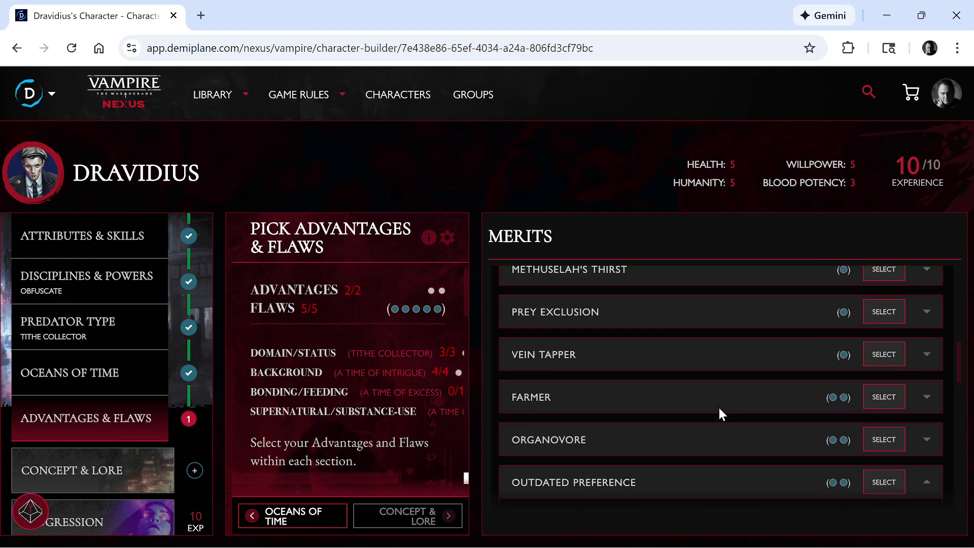
click(880, 317)
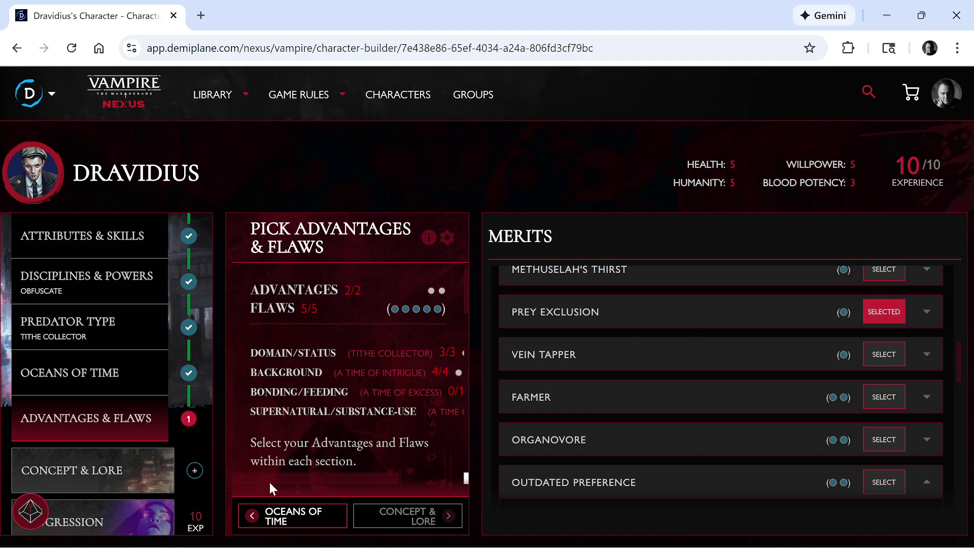
scroll(328, 476, right, 2)
scroll(305, 475, left, 2)
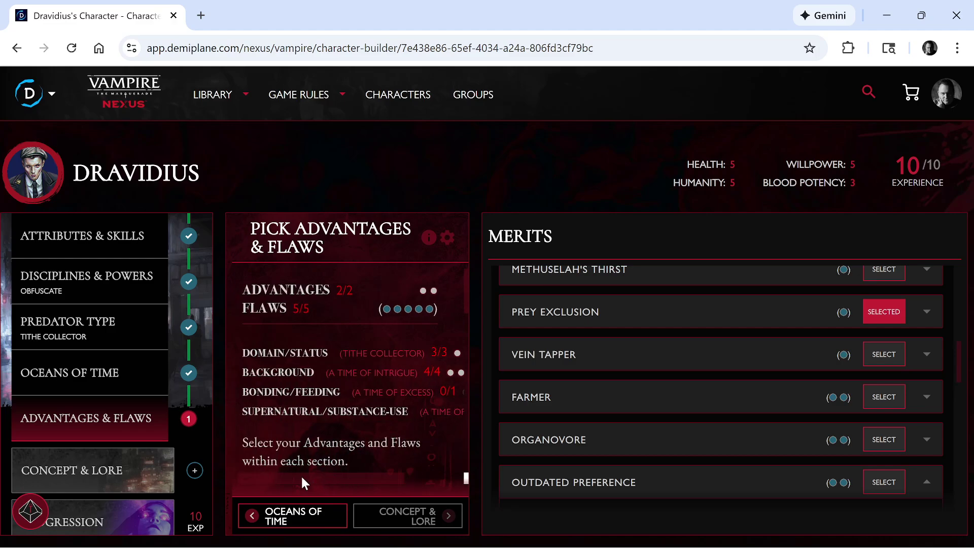
click(885, 312)
Select the one-dot Vessel Recognition merit in the Feeding category and read its description.
scroll(723, 397, down, 5)
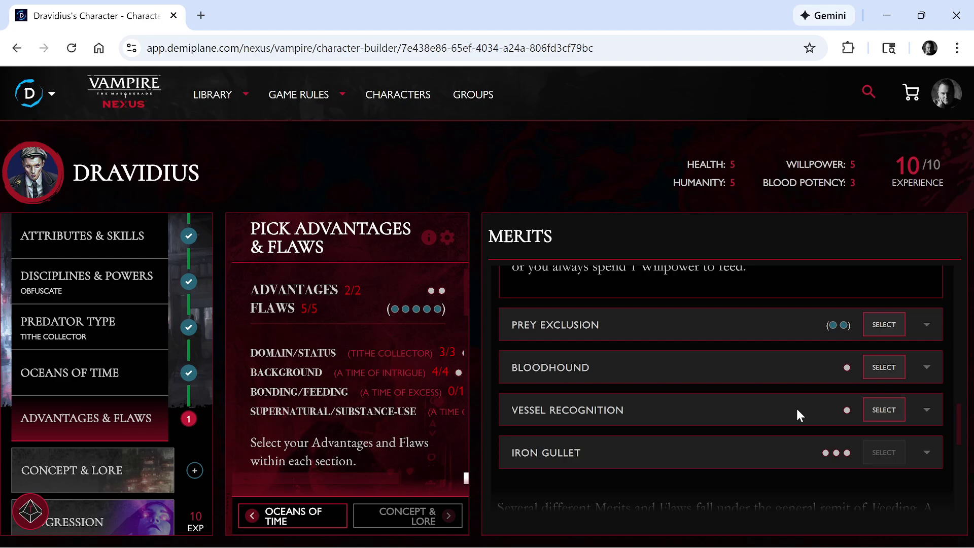
click(894, 415)
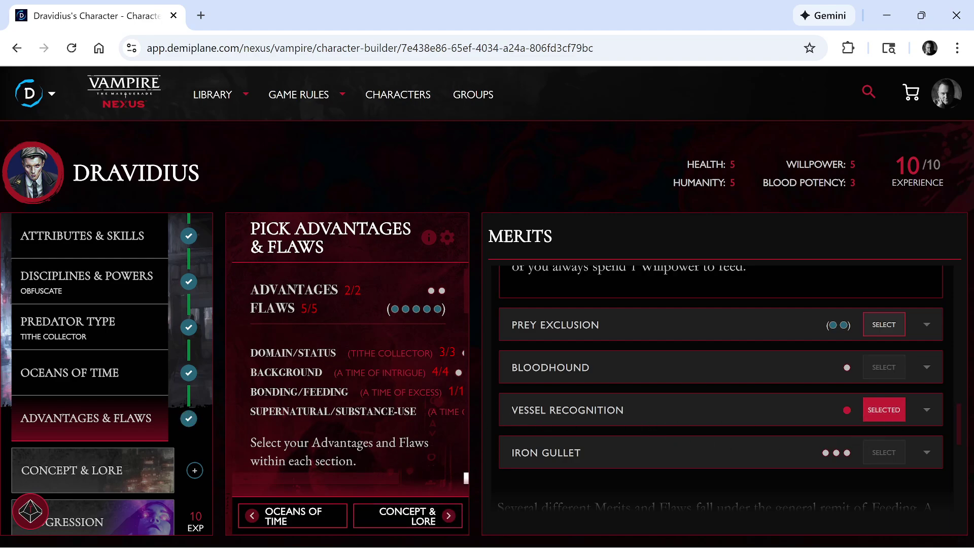
click(673, 410)
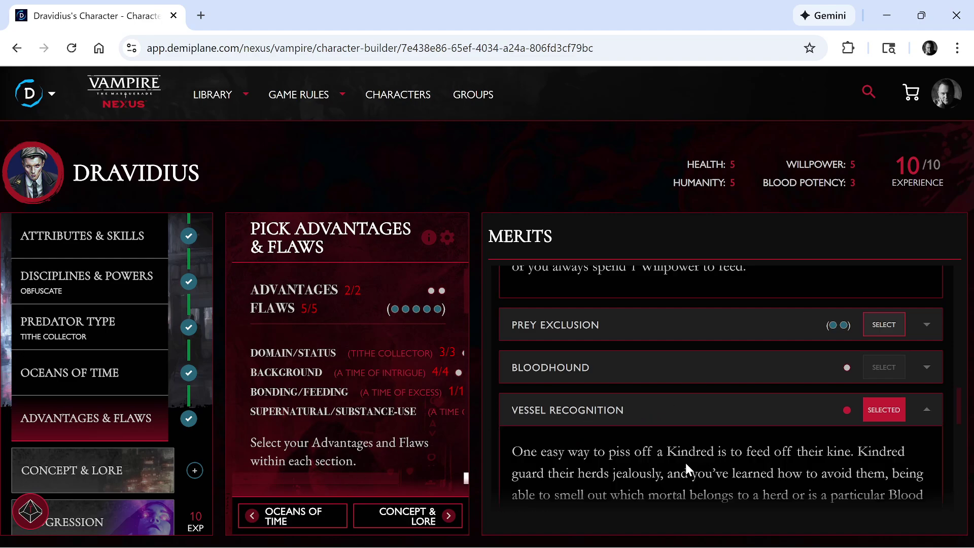
scroll(686, 463, down, 1)
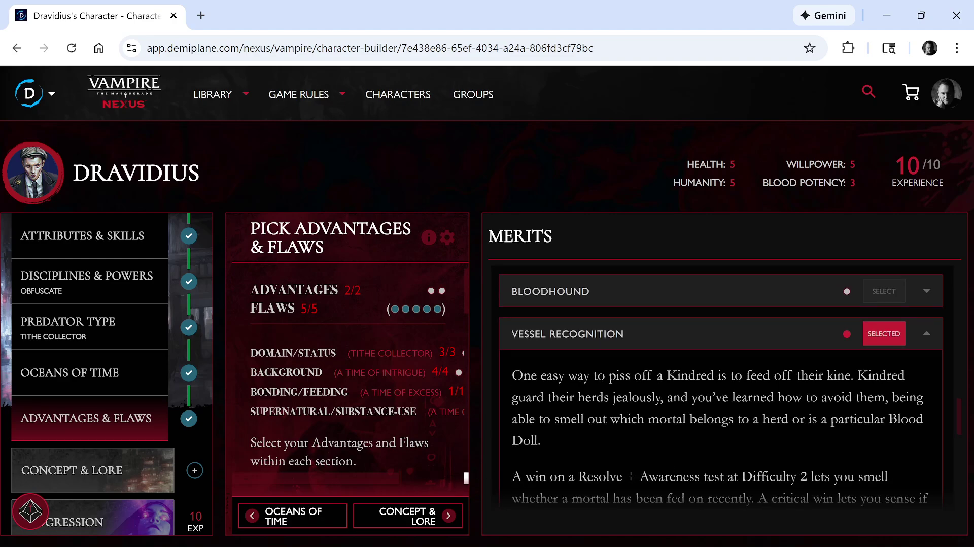
Check the character's selected merits against the full set of advantage, flaw, predator type and Oceans of Time dot allotments.
scroll(309, 476, down, 5)
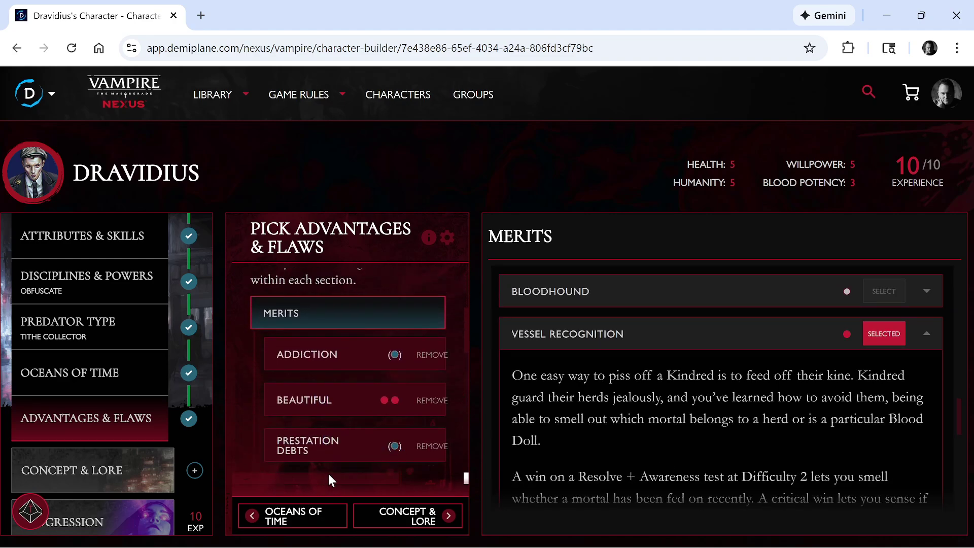
scroll(337, 451, up, 5)
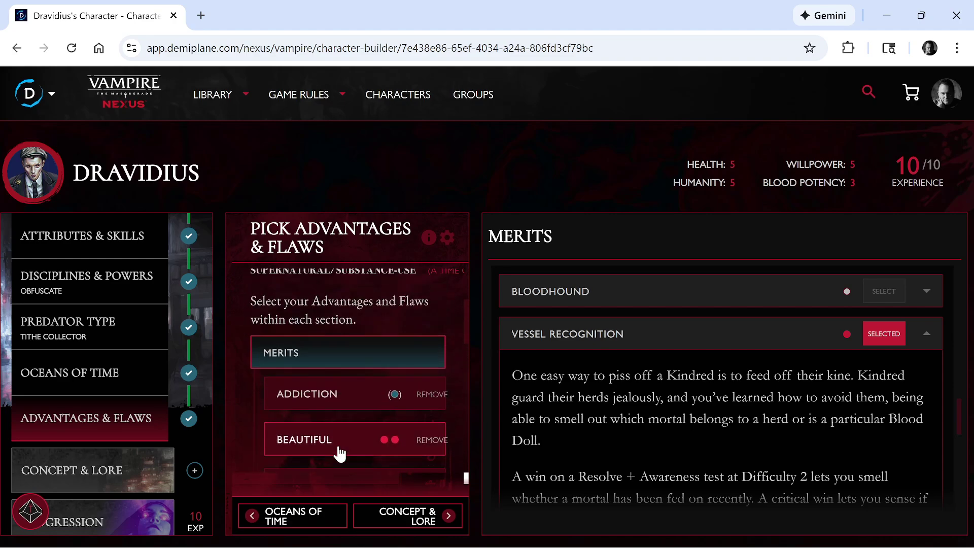
scroll(268, 451, down, 3)
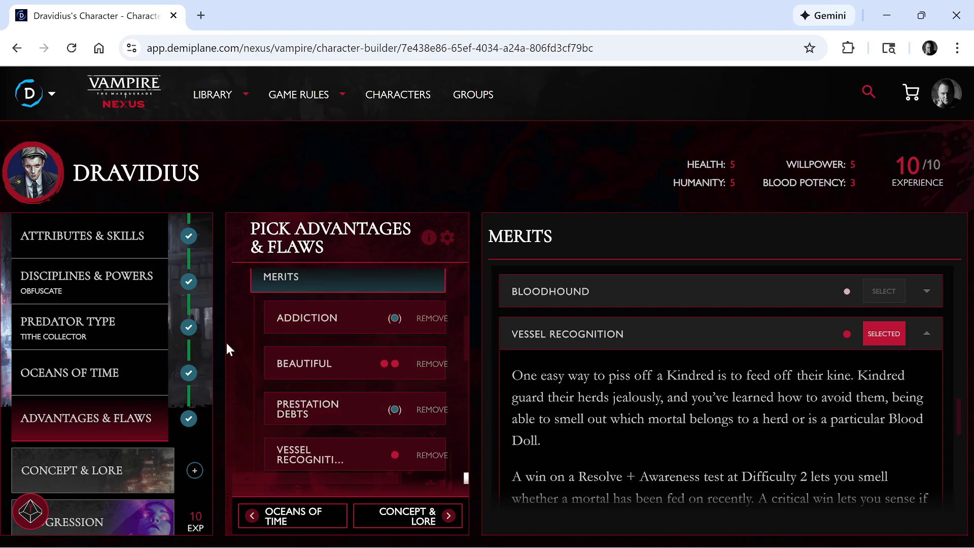
scroll(350, 407, up, 4)
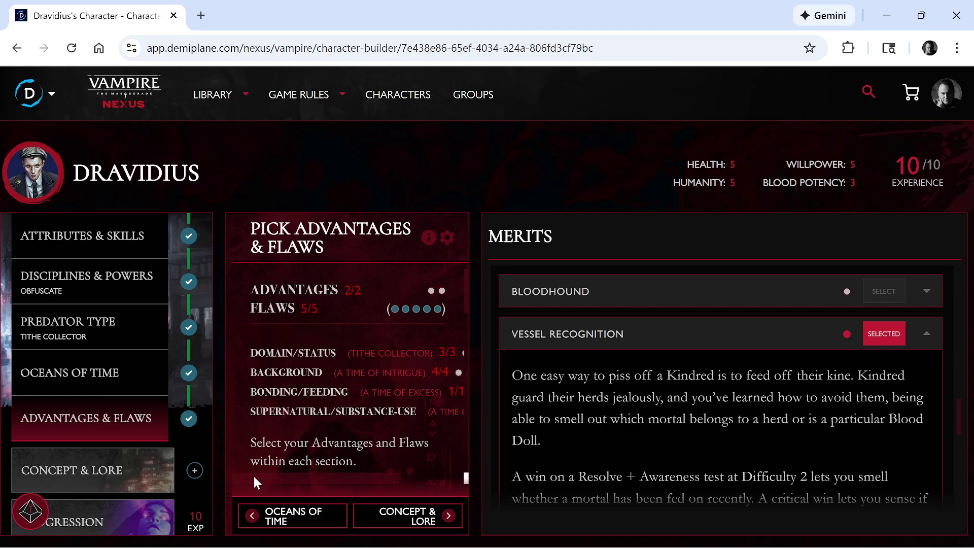
mouse_move(254, 476)
mouse_down()
mouse_move(327, 479)
mouse_move(245, 476)
mouse_move(330, 479)
mouse_move(257, 476)
mouse_up()
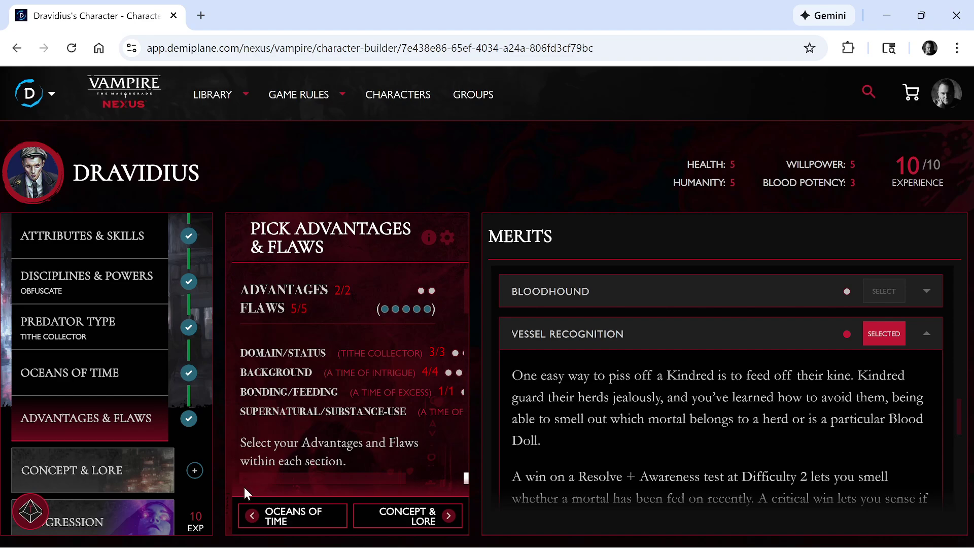
drag(249, 474, 349, 479)
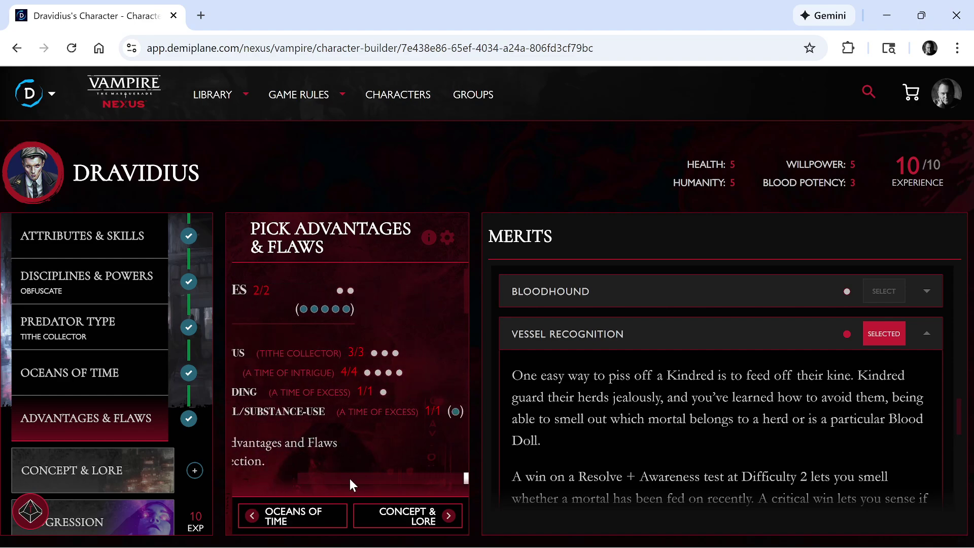
scroll(348, 337, down, 5)
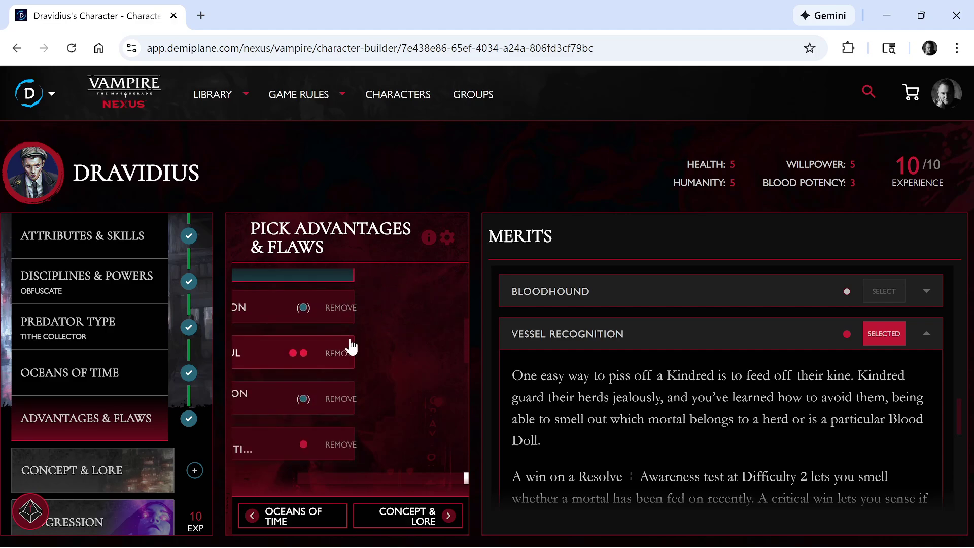
scroll(365, 365, down, 5)
Continue to Concept & Lore and look through the Character Details fields and the Beliefs section with its Convictions text.
click(408, 507)
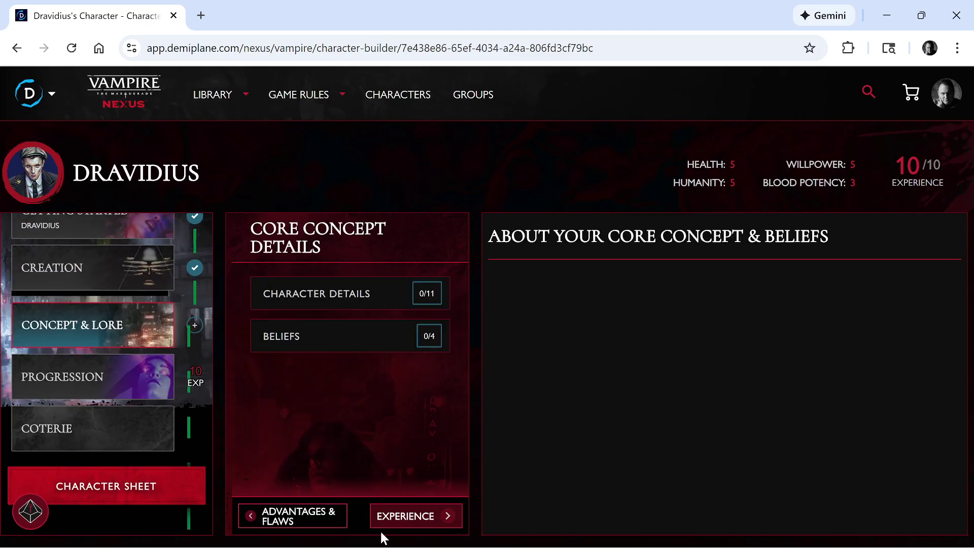
click(363, 291)
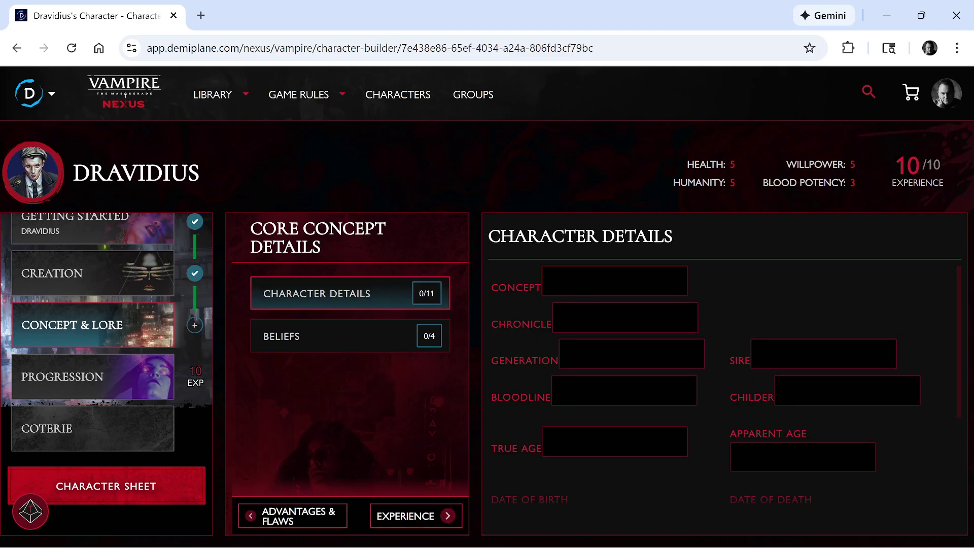
scroll(750, 335, down, 2)
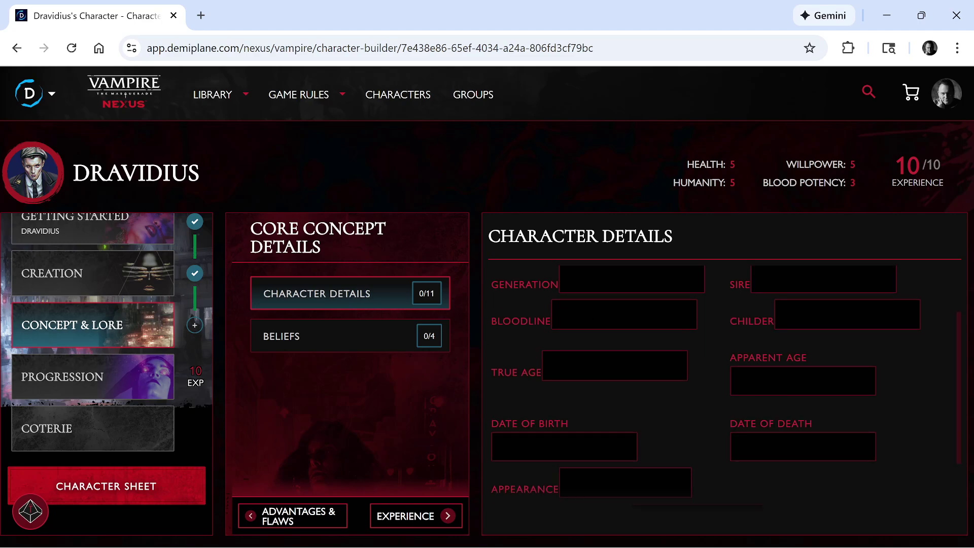
scroll(680, 374, down, 2)
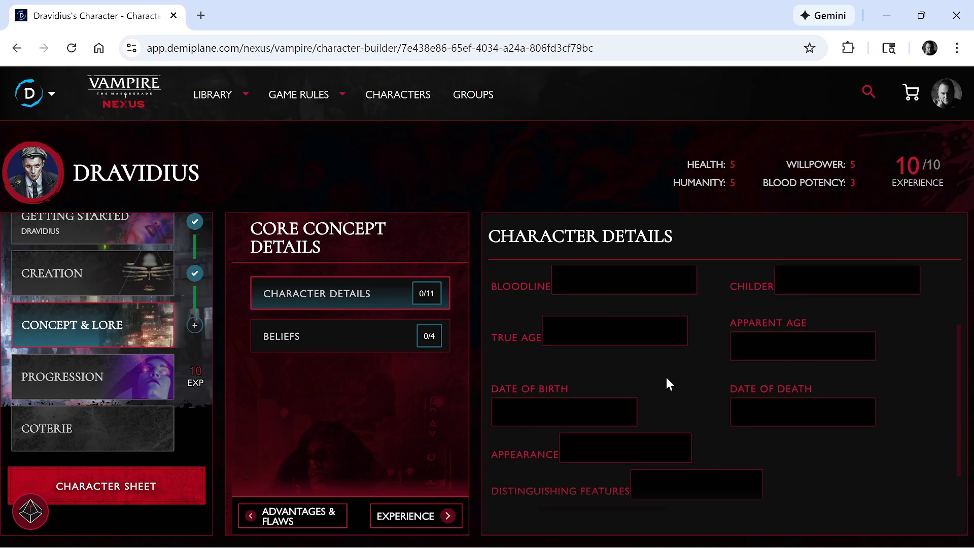
click(362, 345)
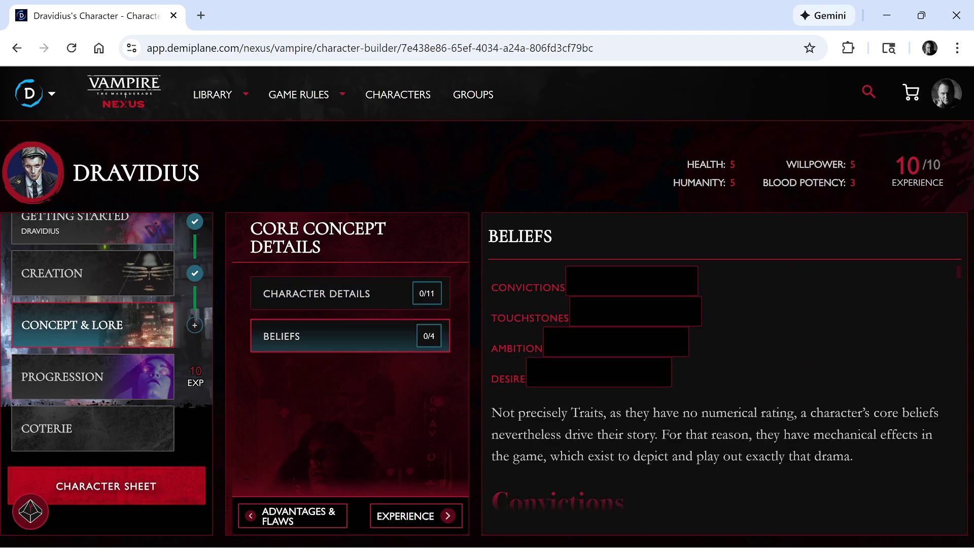
scroll(715, 385, down, 2)
scroll(715, 385, down, 3)
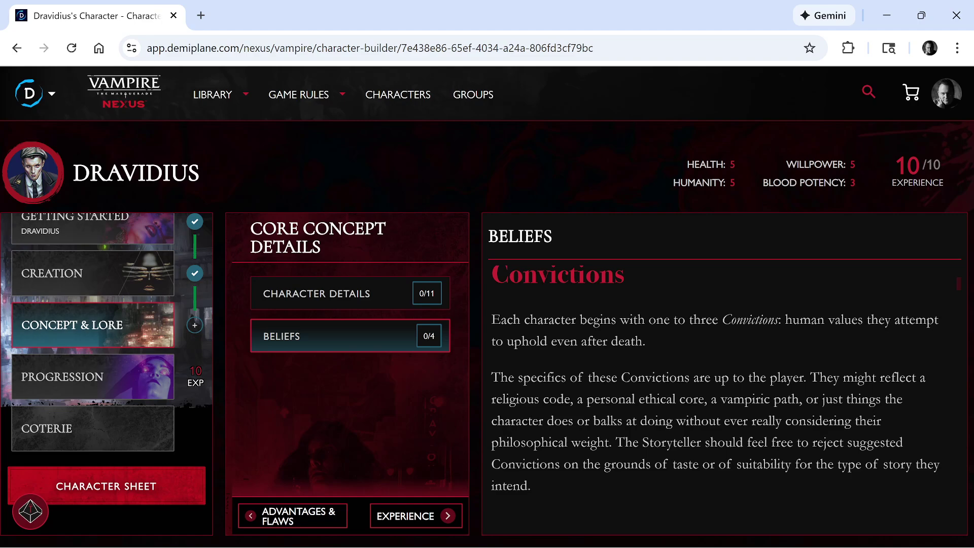
Continue to the Experience section of Progression and examine the experience totals and spend requirements.
click(418, 508)
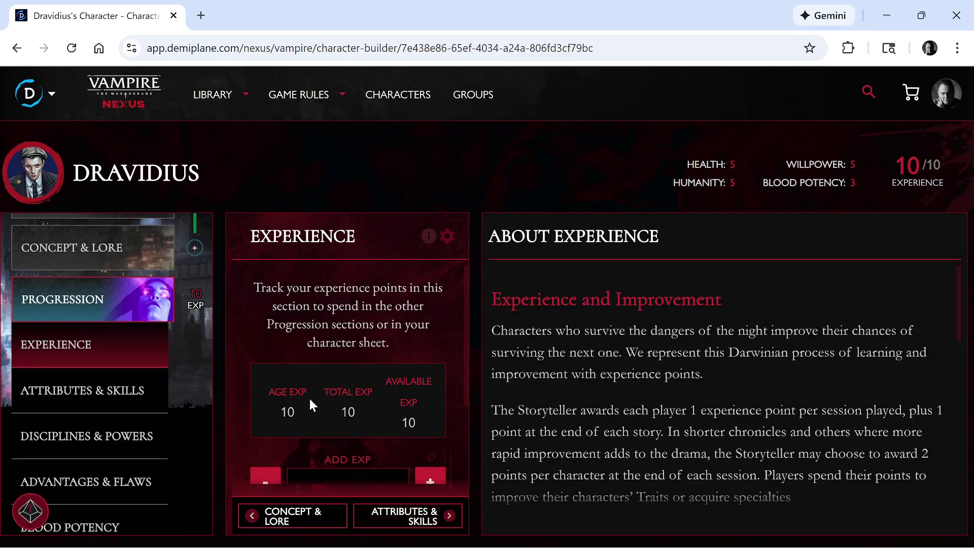
scroll(311, 404, down, 2)
scroll(347, 371, down, 1)
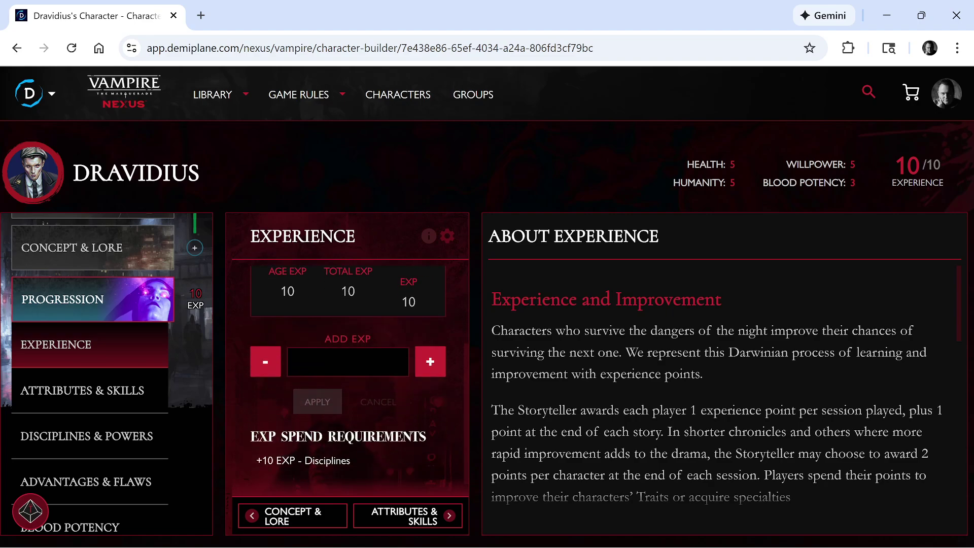
Proceed to Disciplines & Powers within Progression and examine the Obfuscate and Auspex disciplines with their upgrade costs and powers.
click(417, 516)
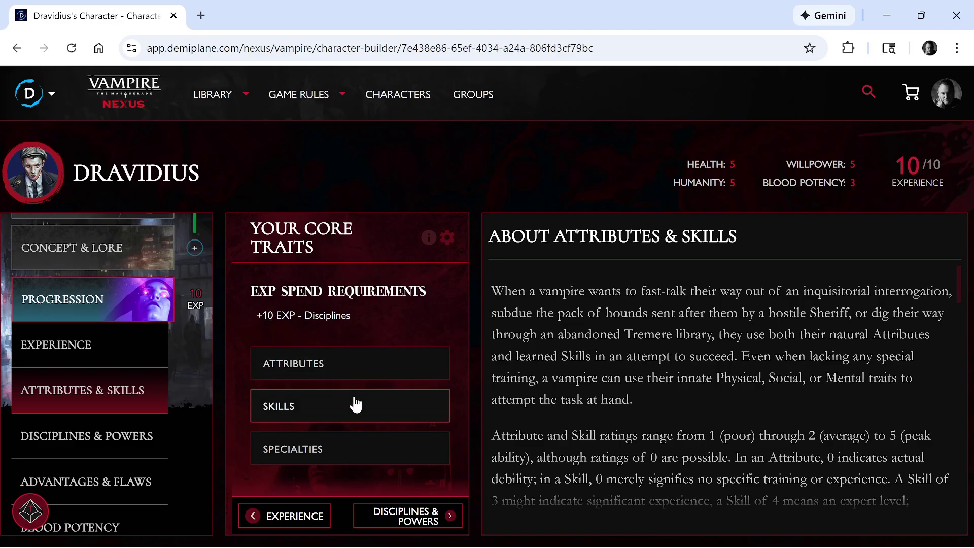
click(436, 515)
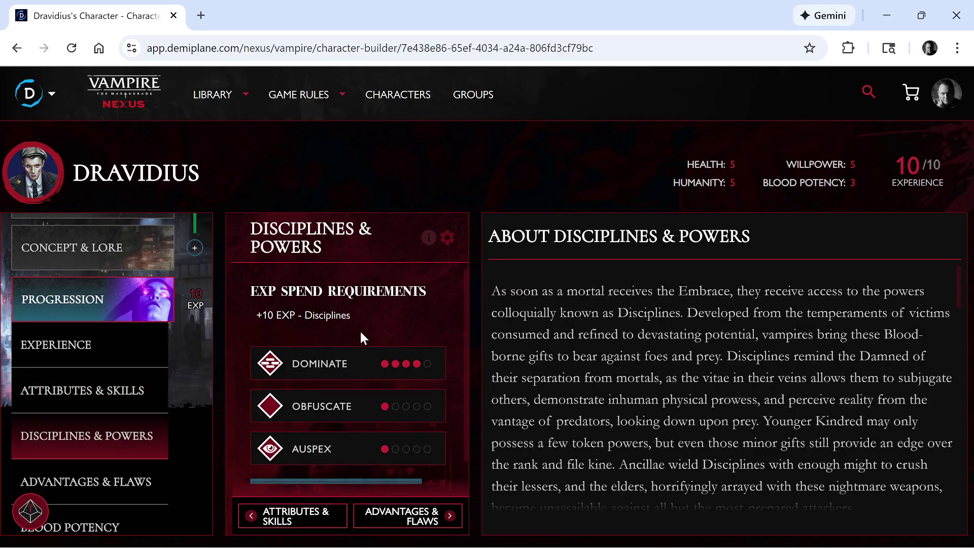
click(333, 411)
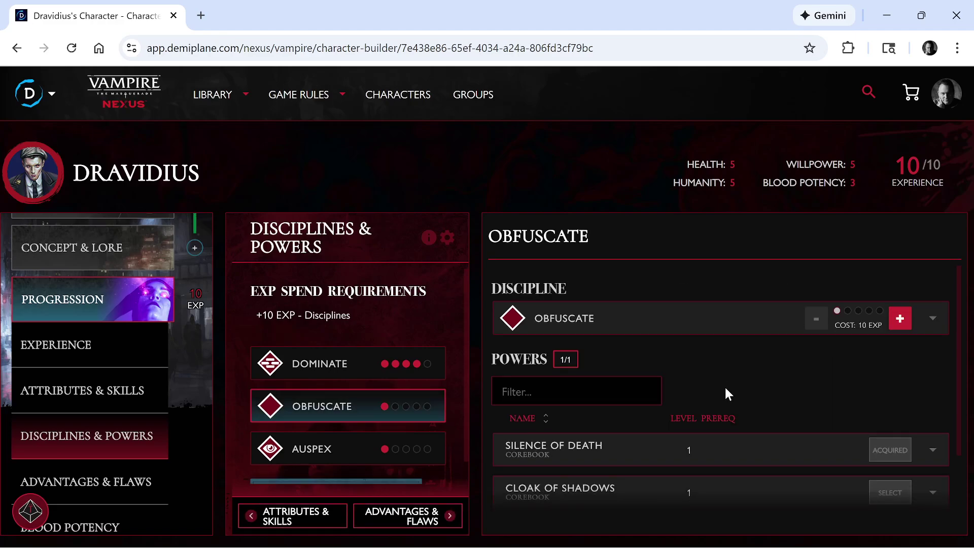
scroll(723, 385, down, 2)
scroll(725, 388, up, 2)
click(332, 447)
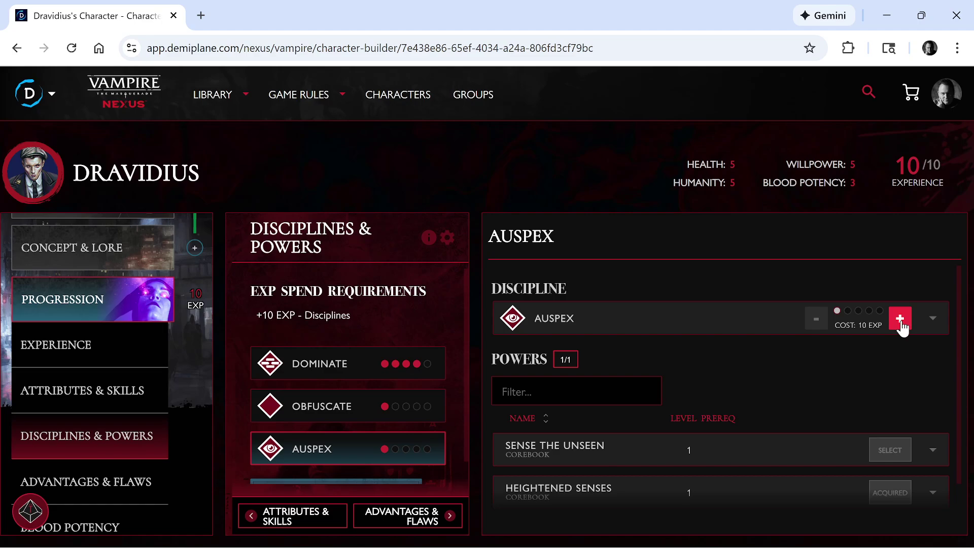
Raise Auspex to two dots for 10 EXP and read the description of the Panacea power.
click(901, 323)
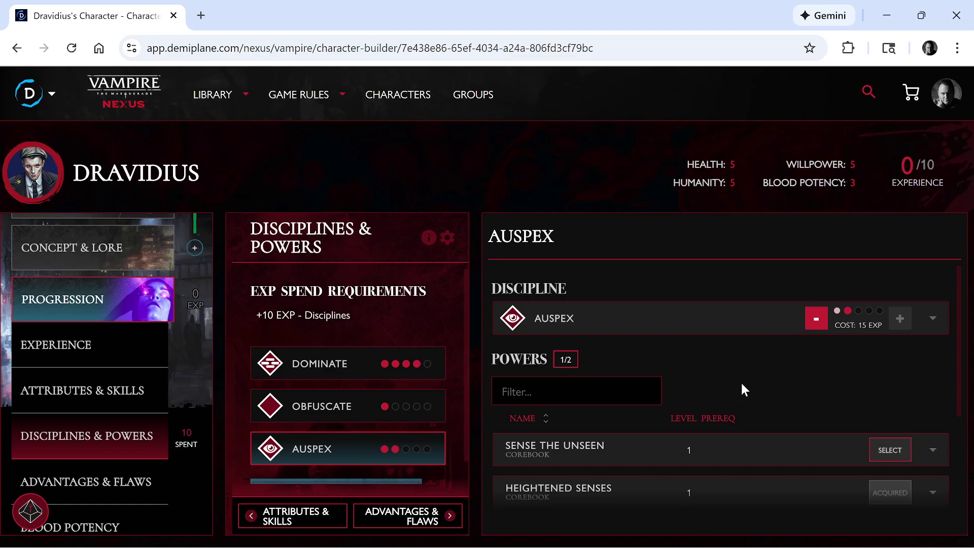
scroll(744, 390, down, 3)
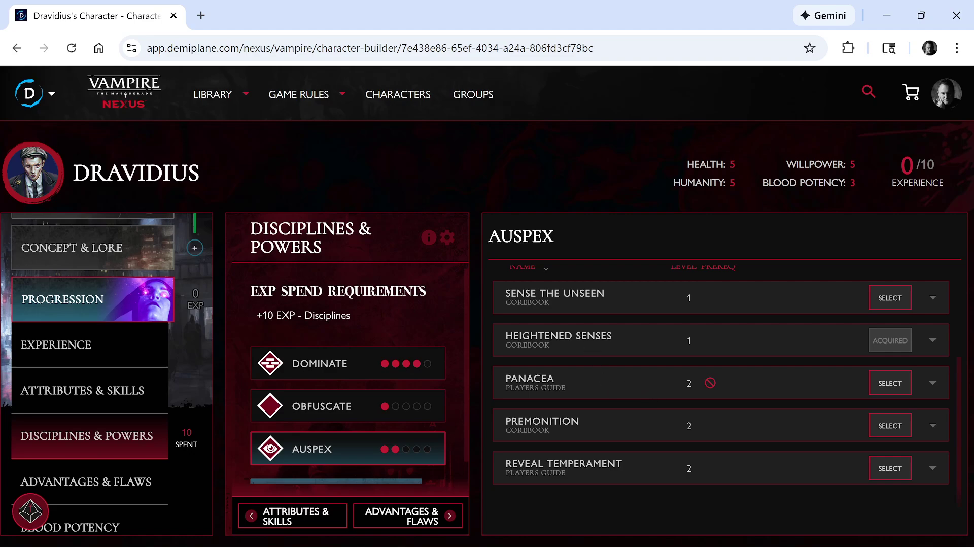
click(592, 383)
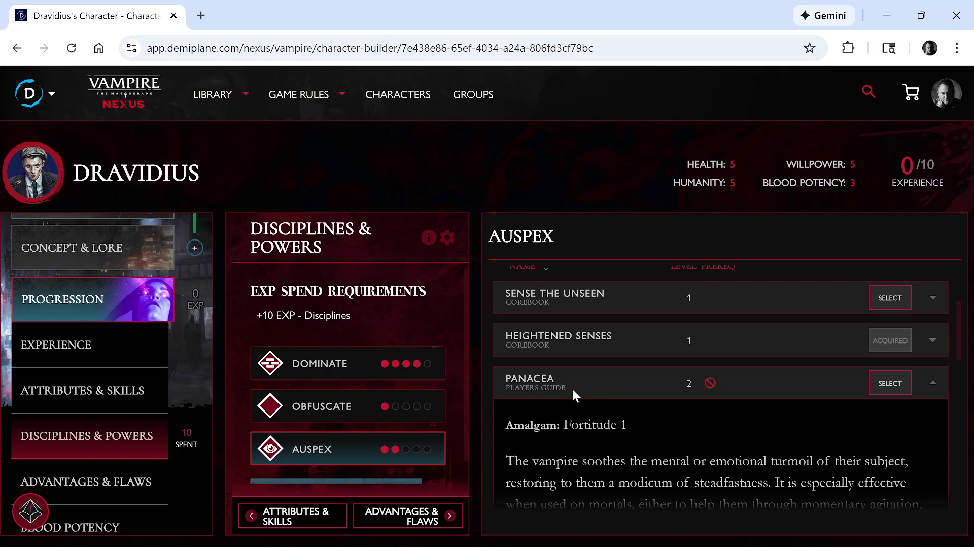
scroll(659, 385, down, 6)
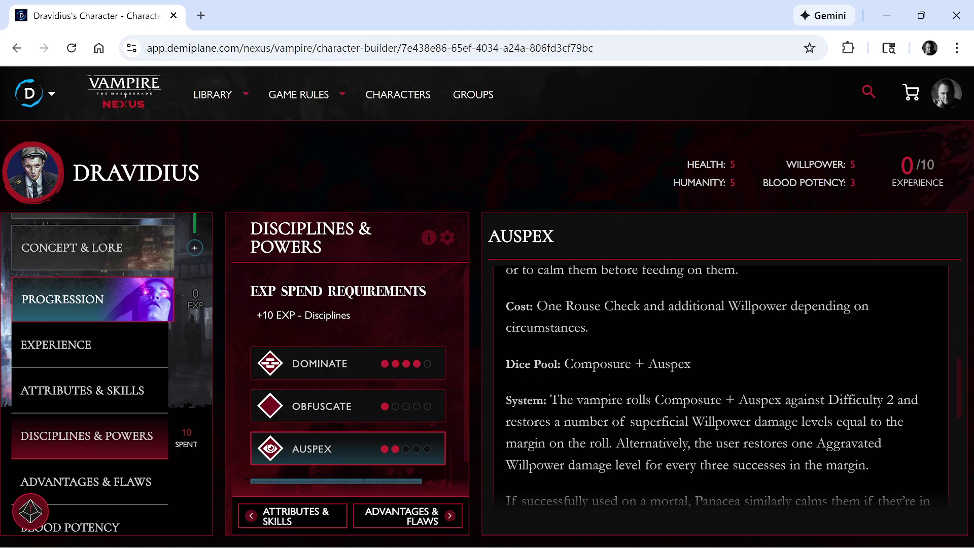
scroll(618, 357, up, 5)
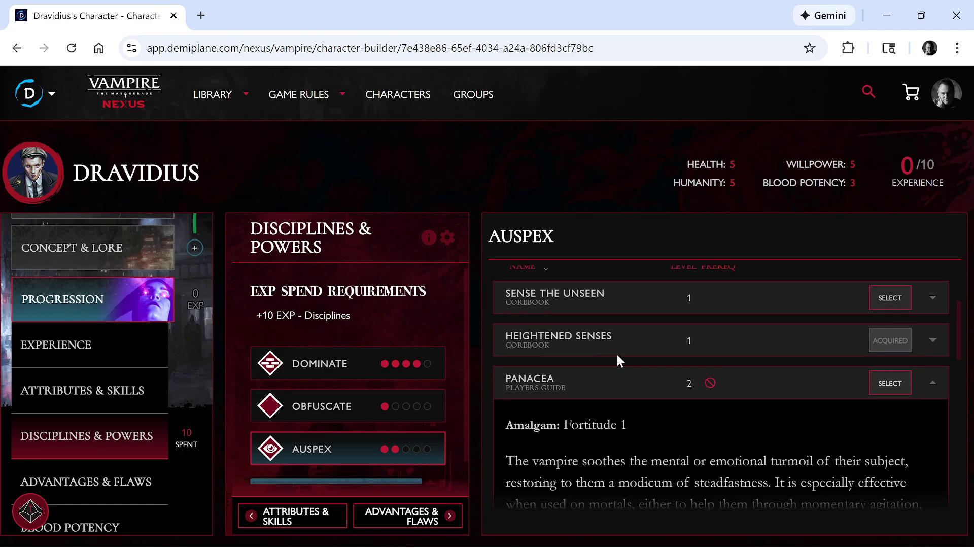
click(621, 383)
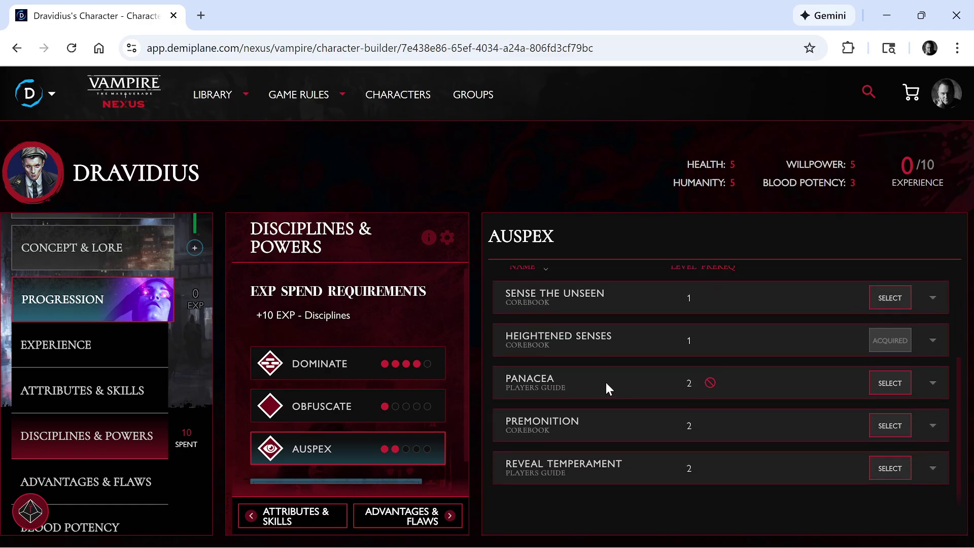
Read the Reveal Temperament power and select Premonition as the new level 2 Auspex power.
scroll(608, 376, down, 1)
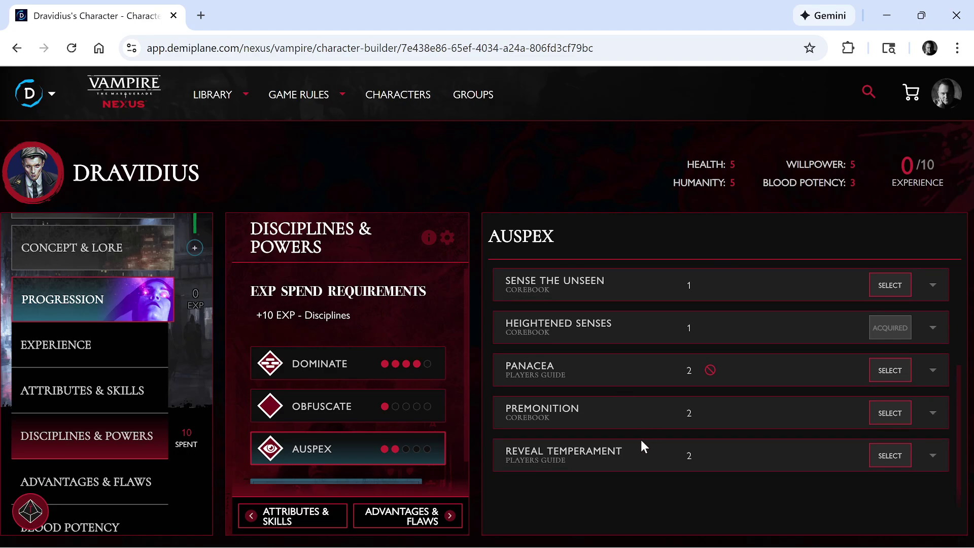
click(750, 447)
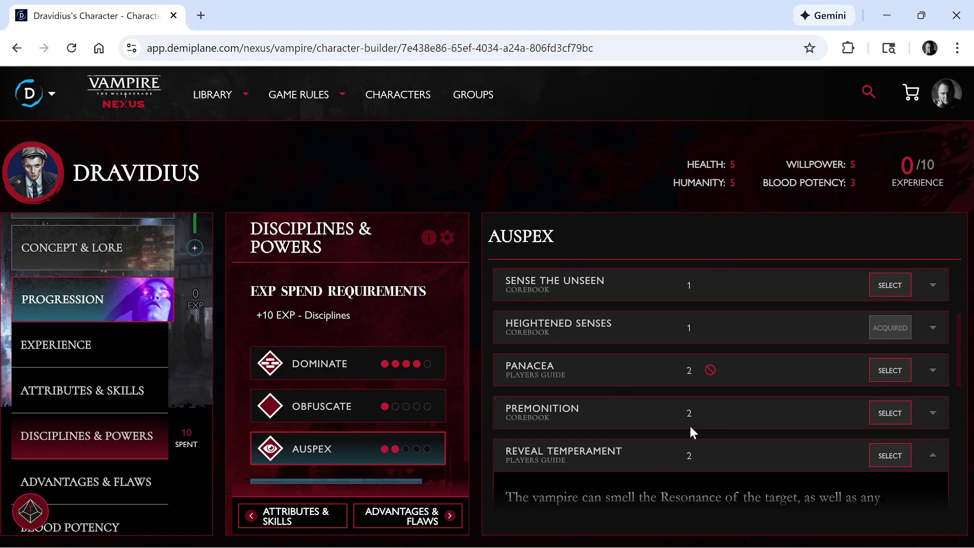
scroll(690, 426, down, 3)
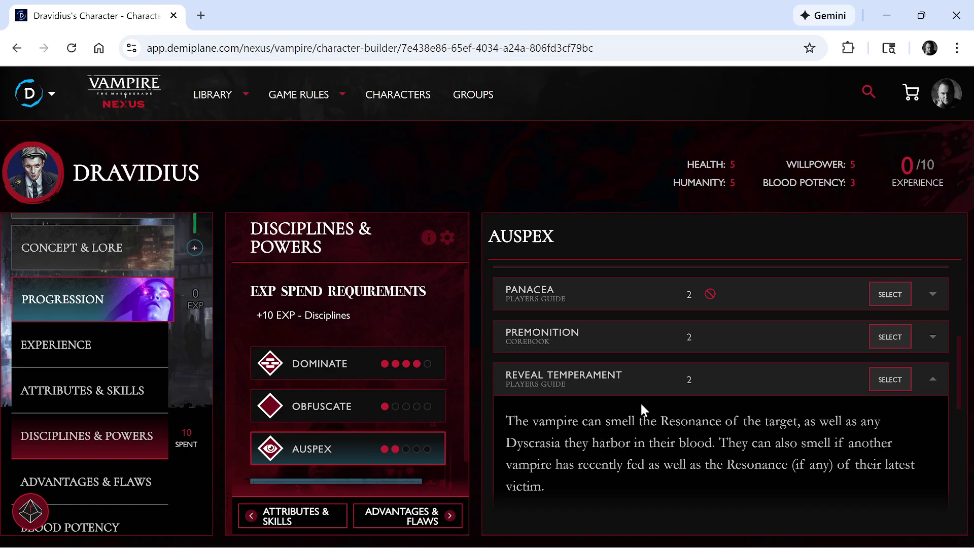
scroll(598, 384, up, 3)
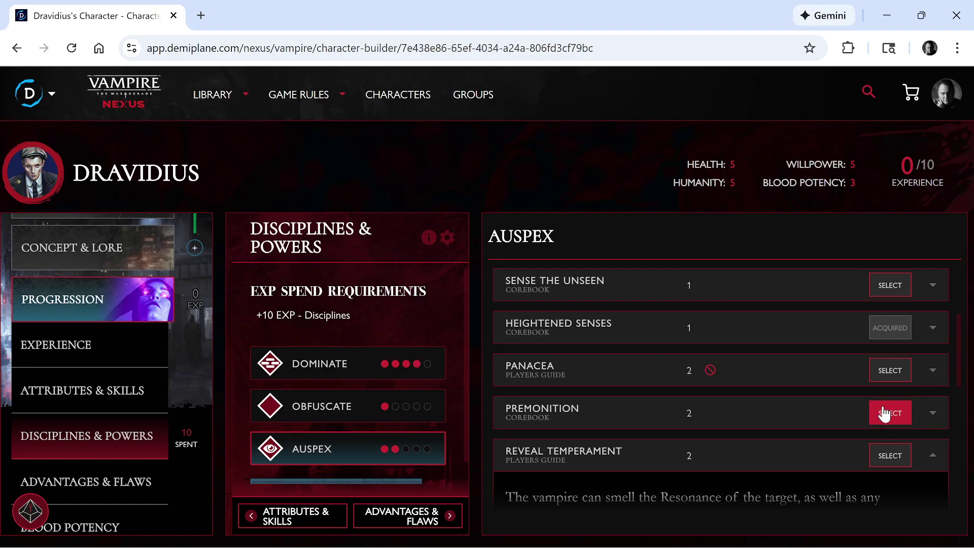
click(799, 405)
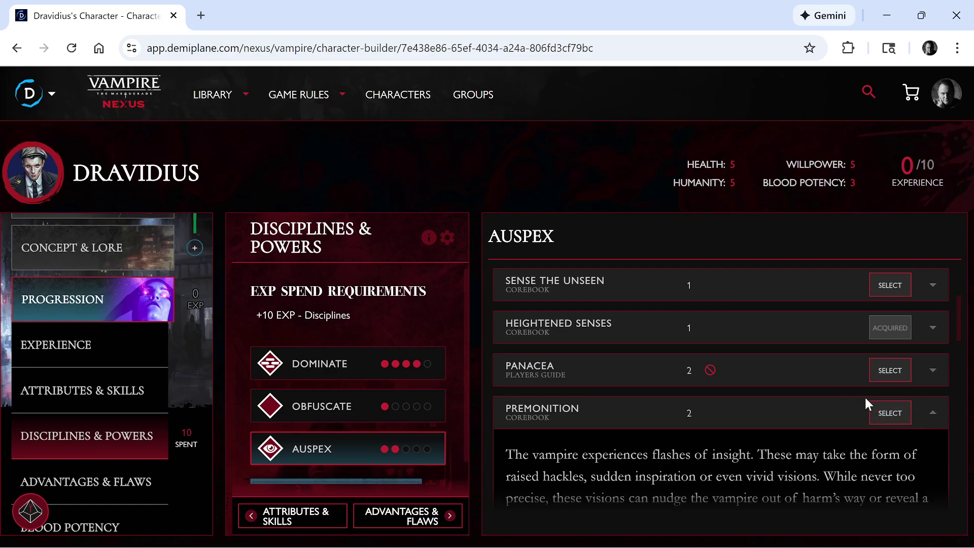
click(882, 411)
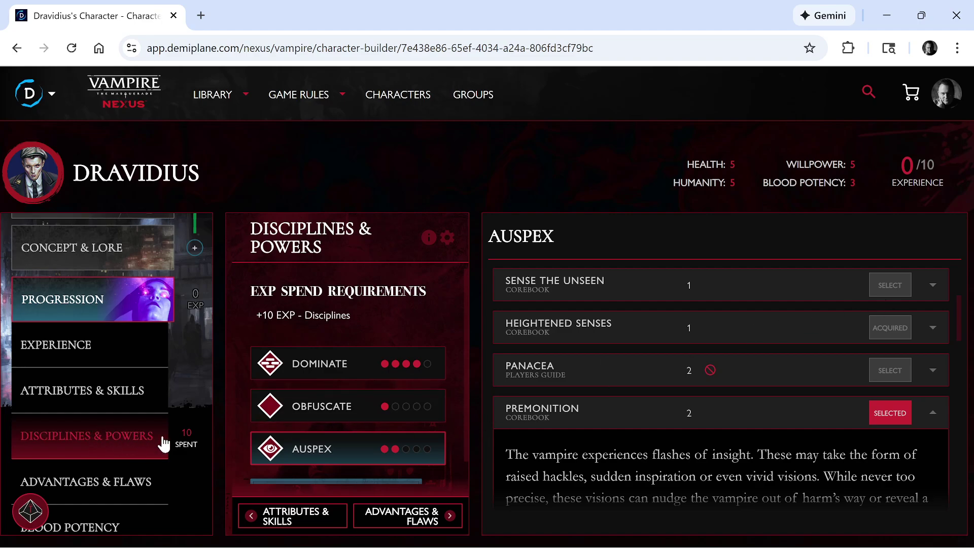
Leave the builder's Progression section and open the character sheet.
scroll(106, 377, up, 2)
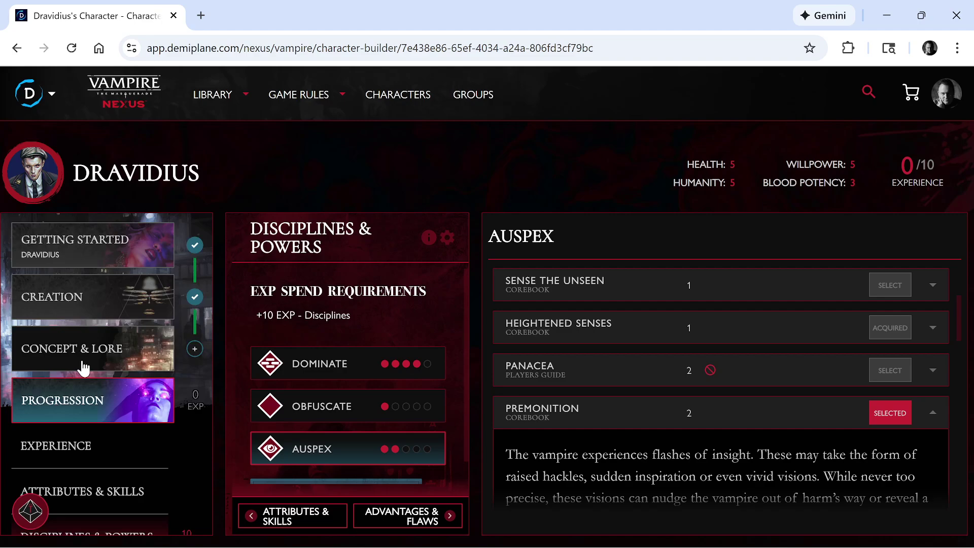
scroll(127, 359, down, 5)
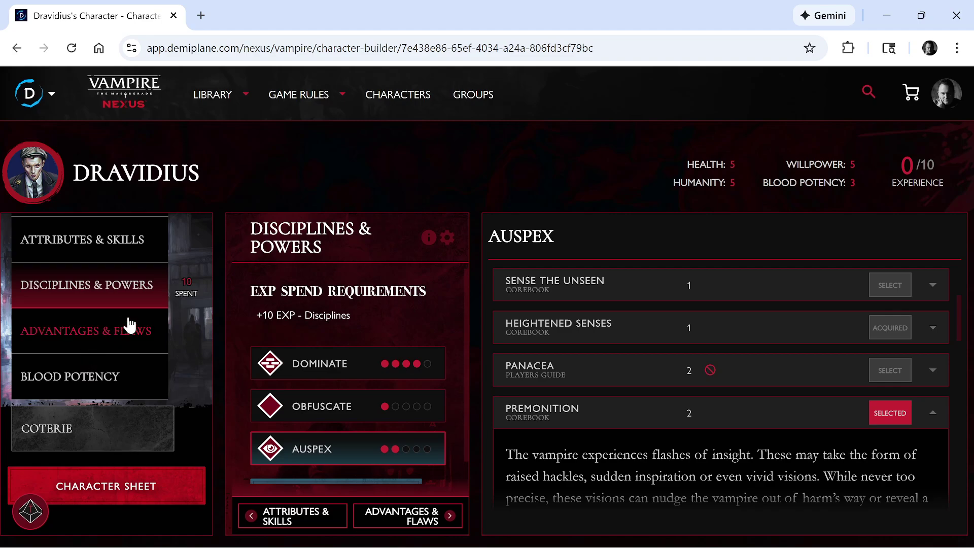
click(158, 476)
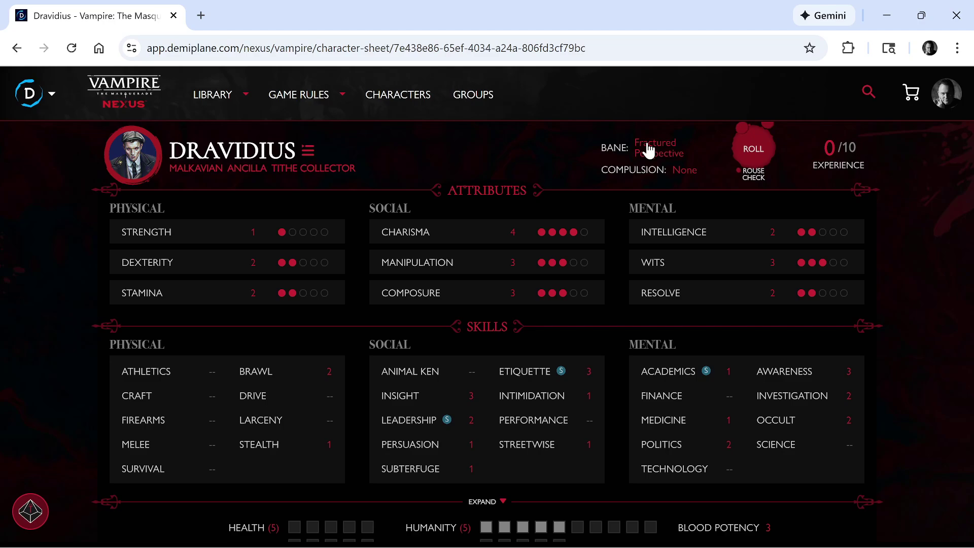
Review the character's experience totals and the EXP spent entries on the sheet.
click(828, 161)
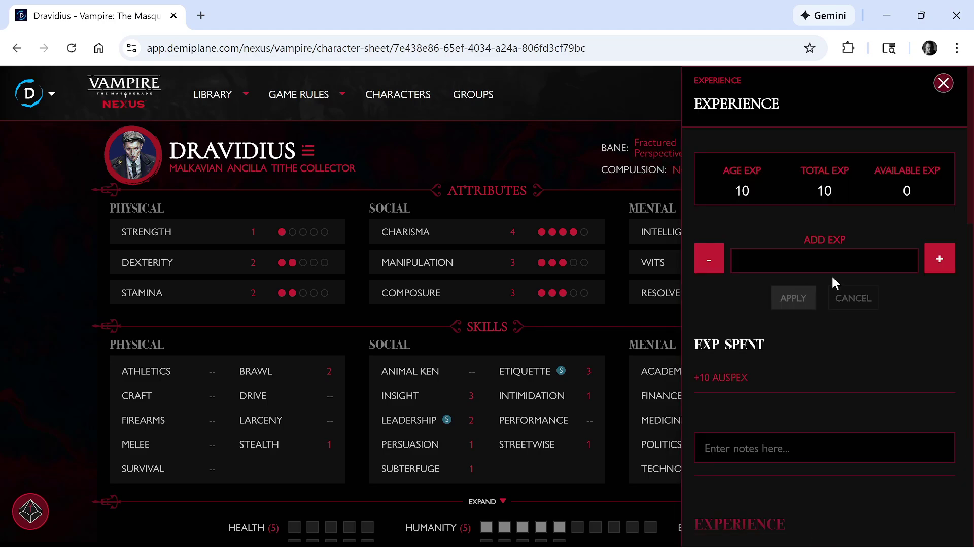
scroll(831, 274, down, 3)
scroll(827, 135, up, 3)
click(943, 83)
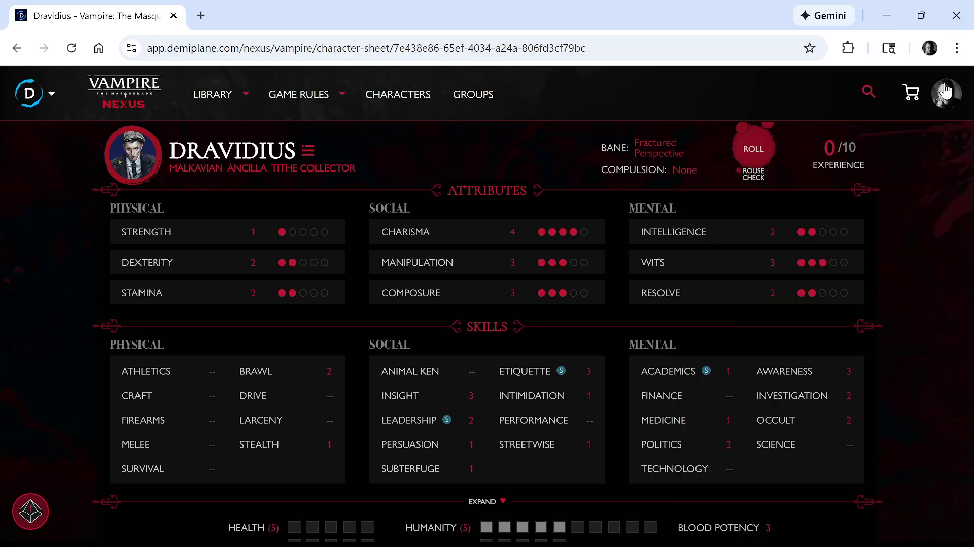
Try marking one Hunger box and one aggravated damage box on the Health tracker, clearing each again.
scroll(796, 177, down, 2)
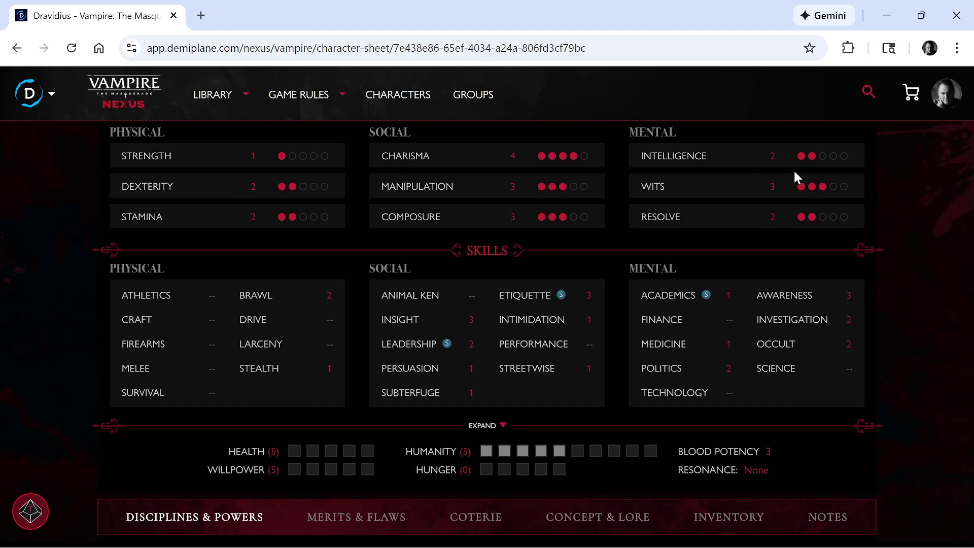
scroll(537, 245, down, 5)
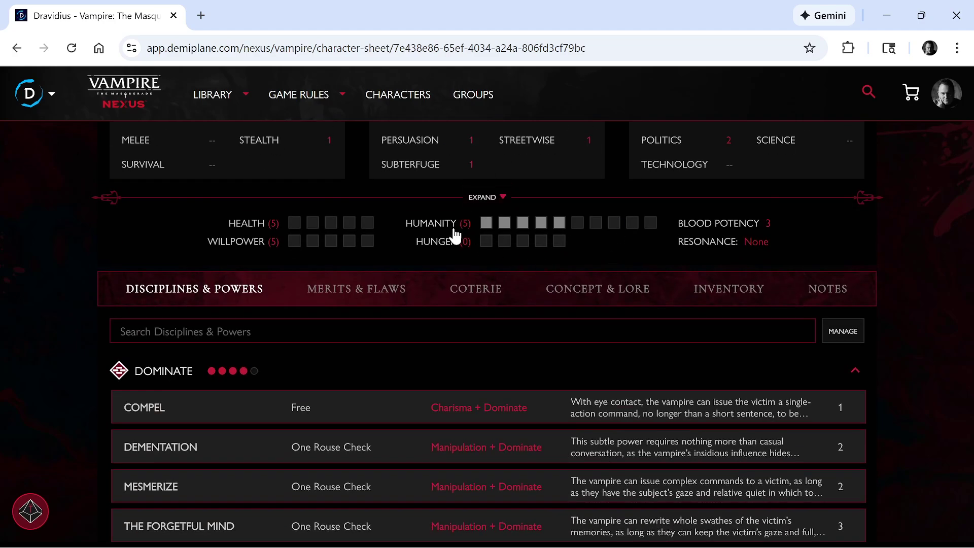
click(487, 241)
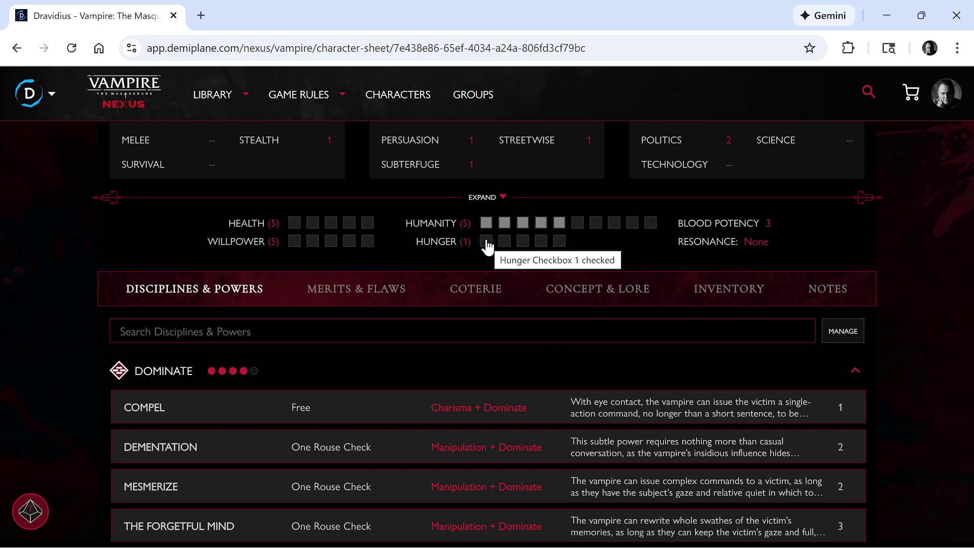
click(486, 242)
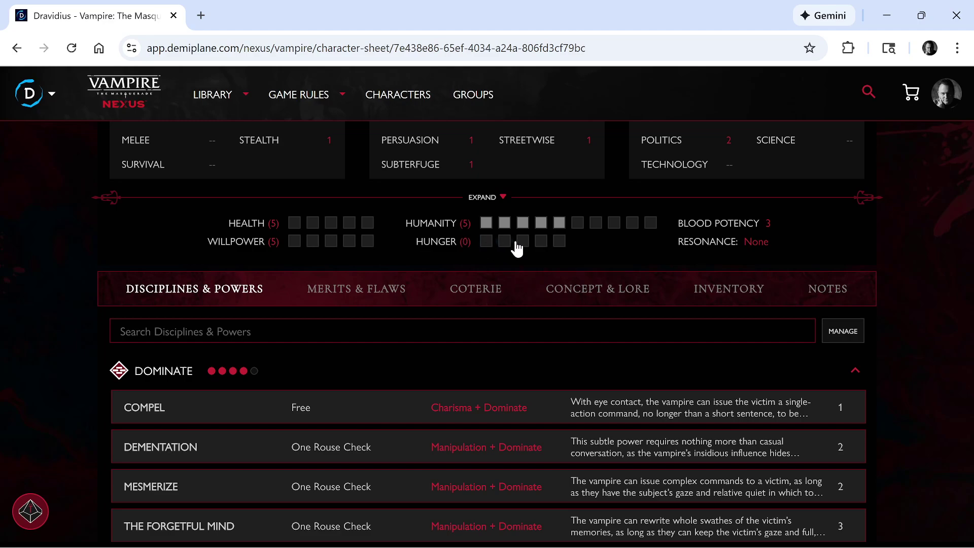
click(294, 225)
click(295, 226)
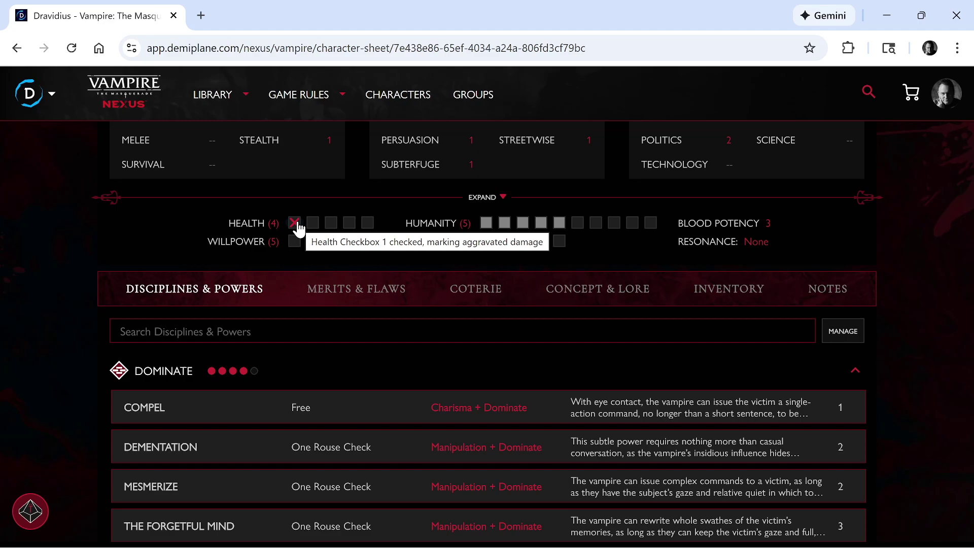
click(295, 225)
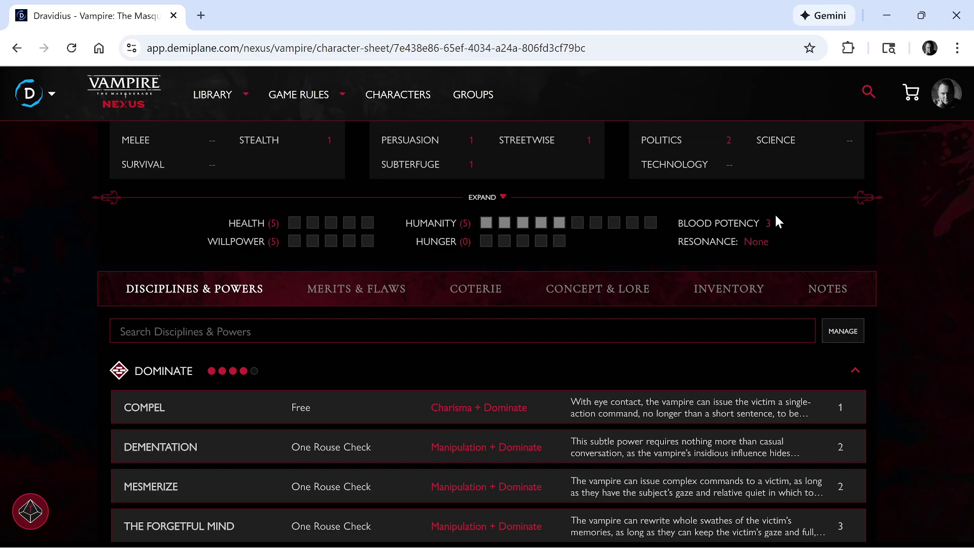
Check the Blood Potency details, and set the character's resonance to Choleric with an Acute temperament.
click(738, 233)
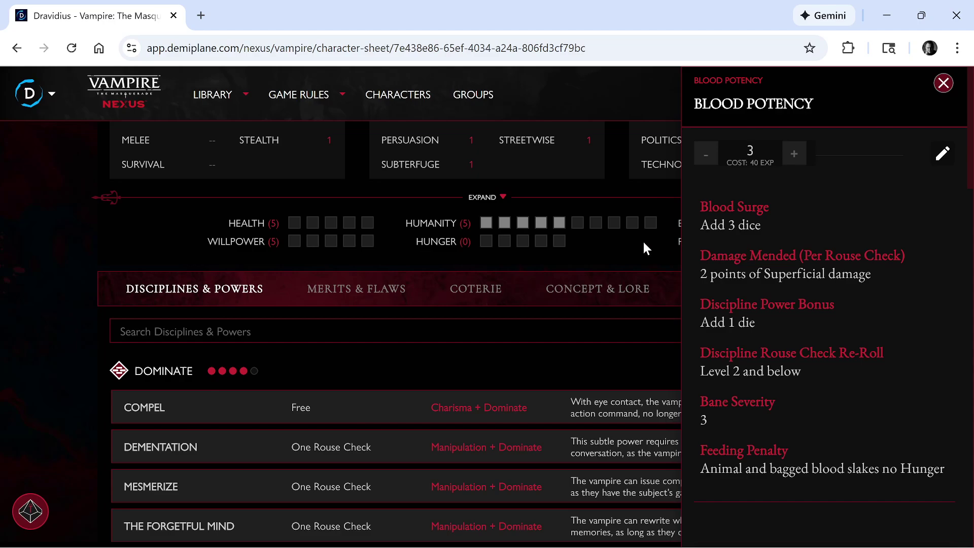
click(943, 83)
click(706, 242)
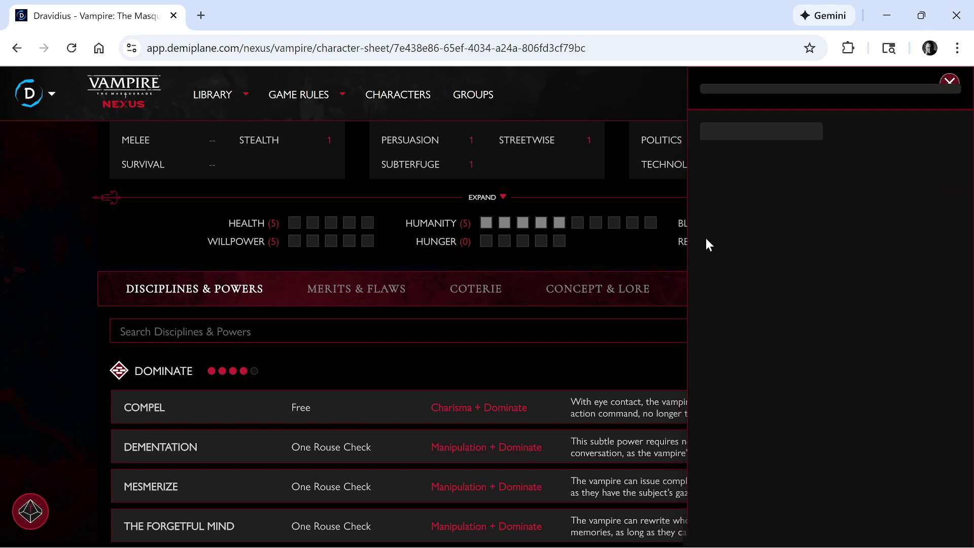
click(791, 181)
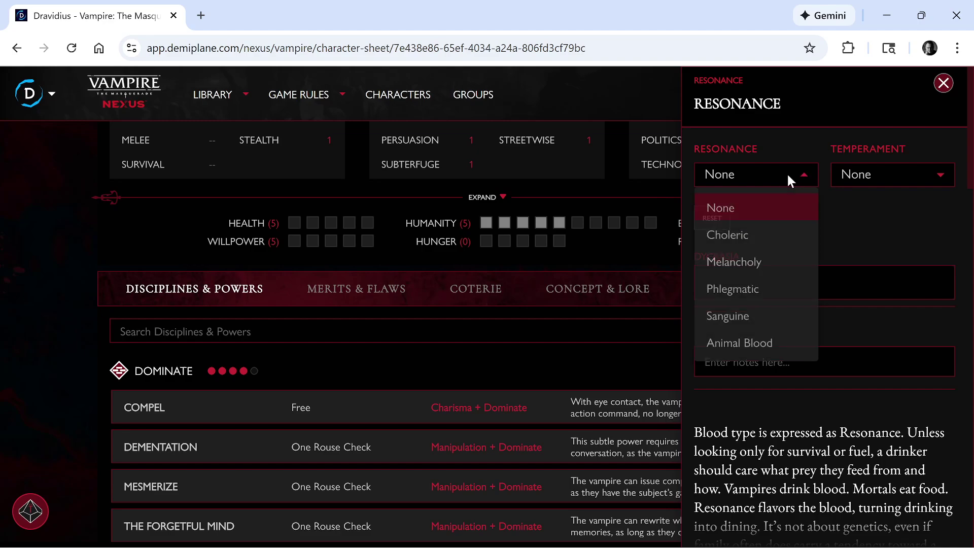
click(773, 265)
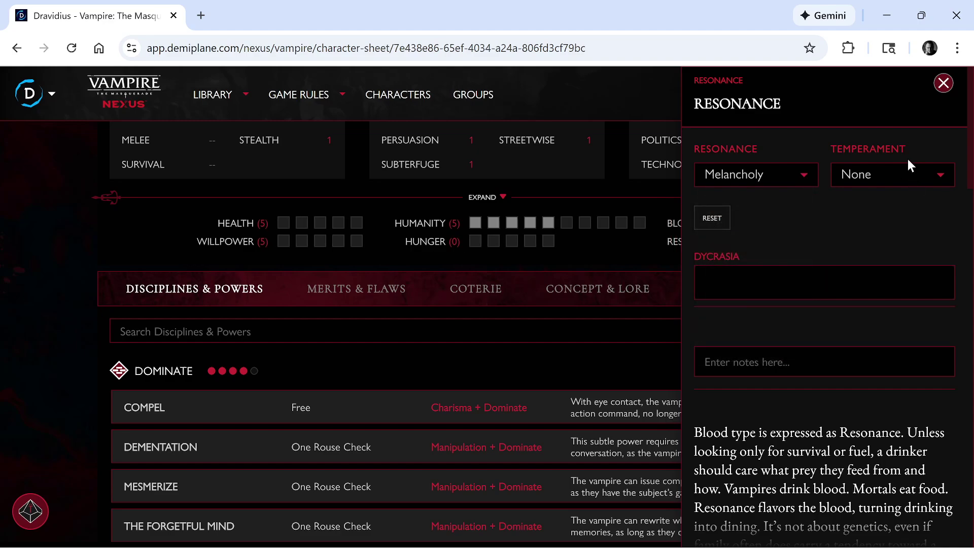
click(763, 177)
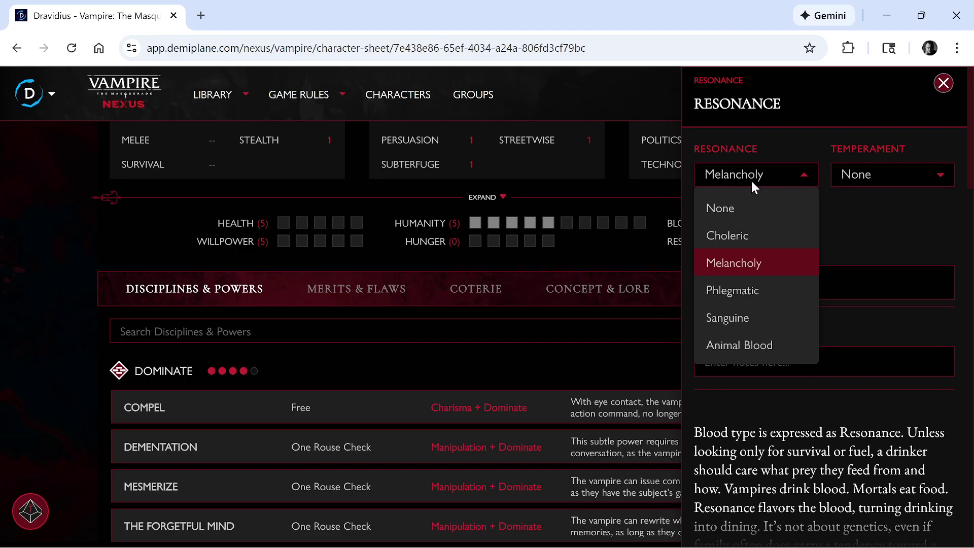
click(738, 234)
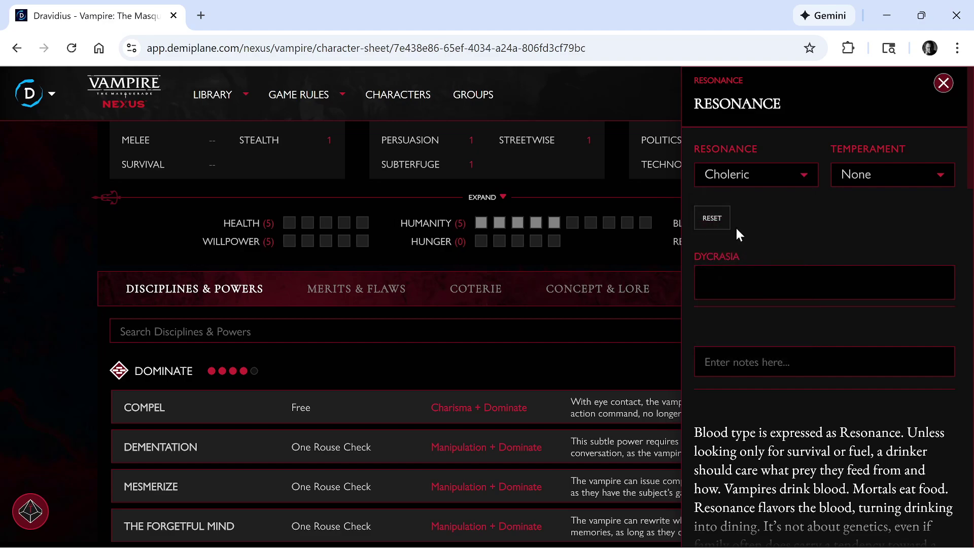
click(920, 173)
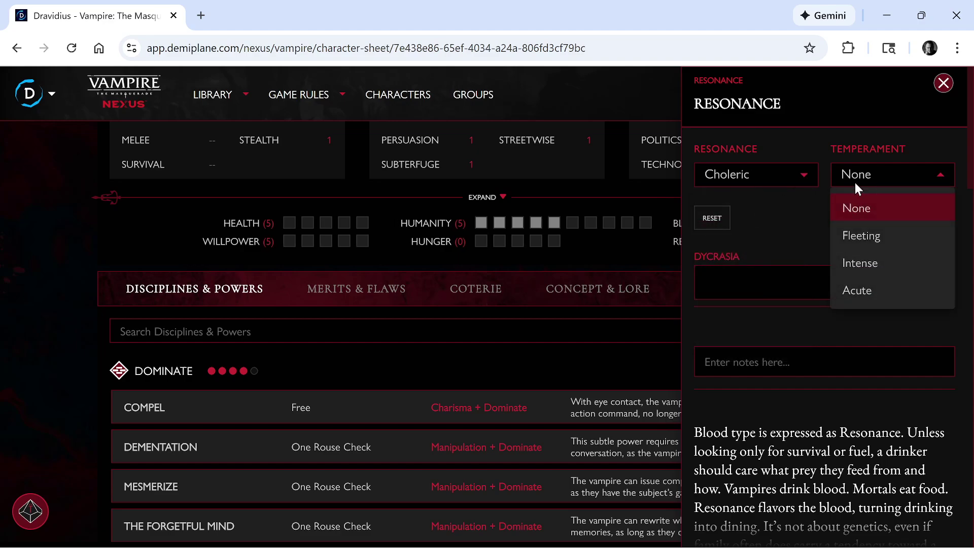
click(857, 293)
Look through the Resonance reference text, including The Four Humors, and close the Resonance details.
scroll(813, 305, down, 15)
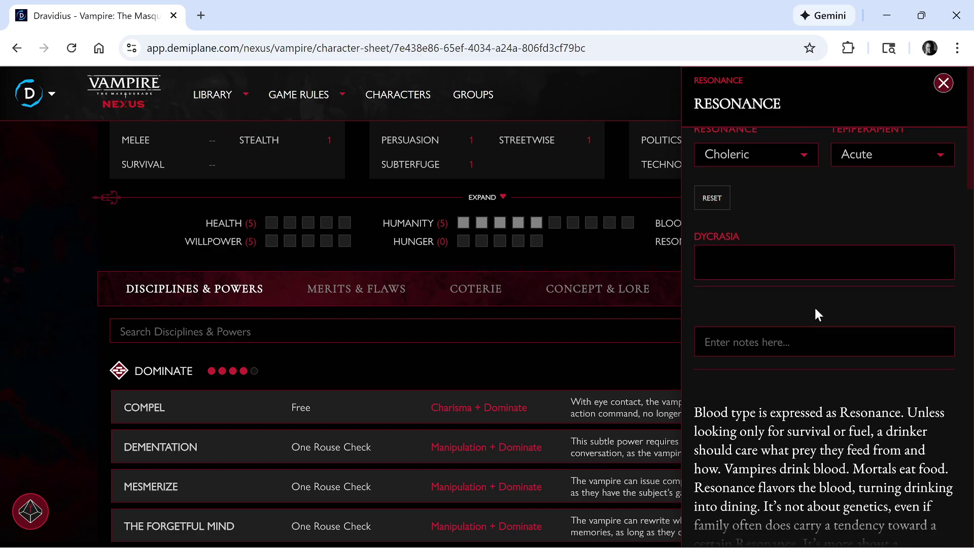
scroll(804, 304, down, 10)
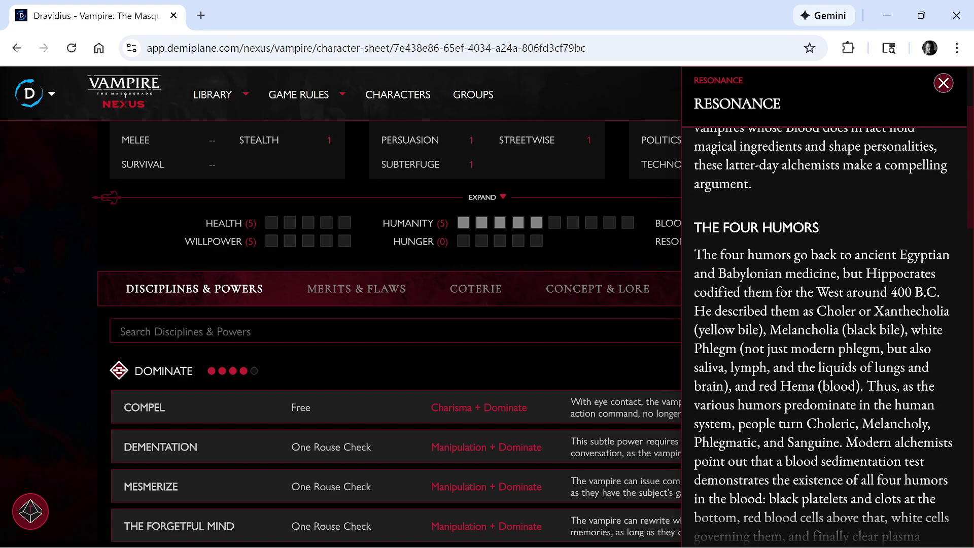
scroll(805, 303, up, 15)
scroll(804, 303, up, 5)
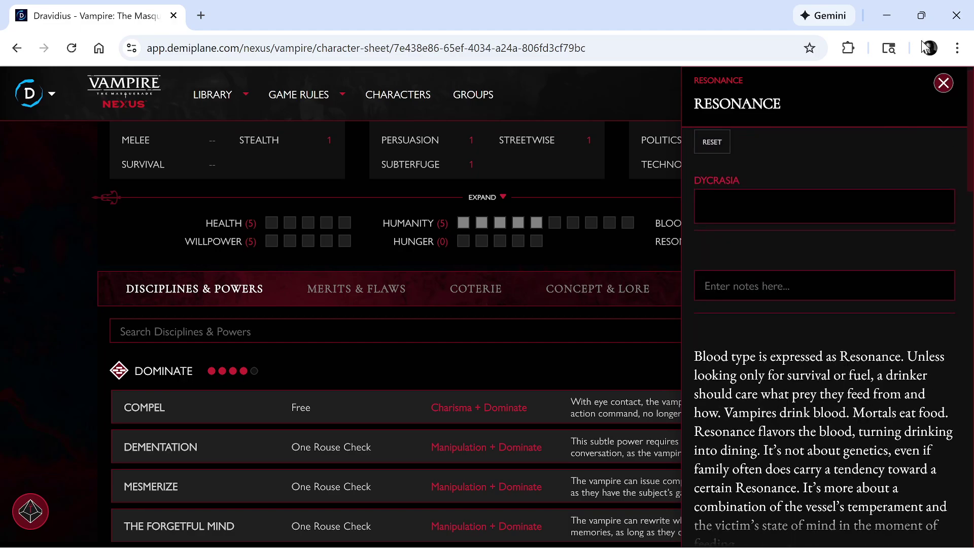
click(943, 83)
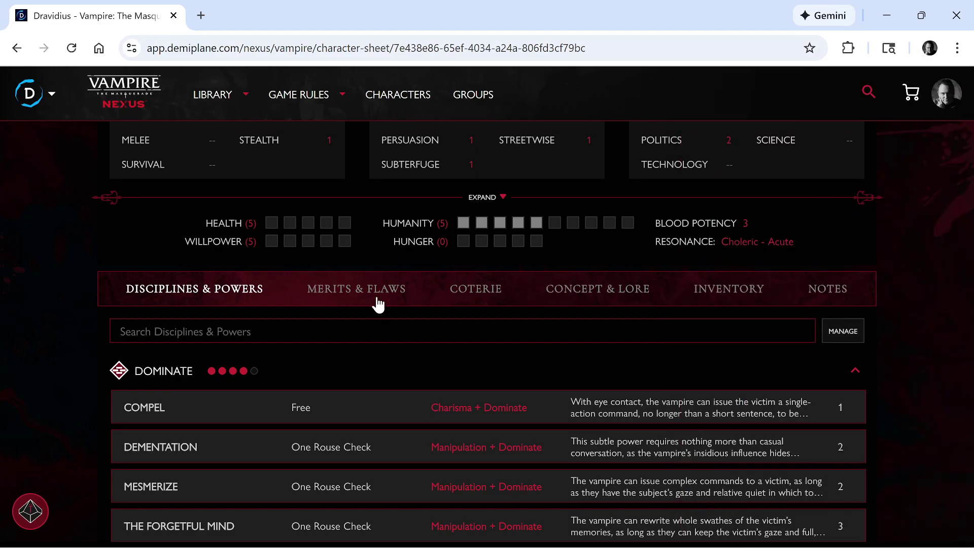
Look through the Dominate, Obfuscate and Auspex powers on the sheet, comparing them with the character's attributes and skills.
scroll(358, 304, down, 2)
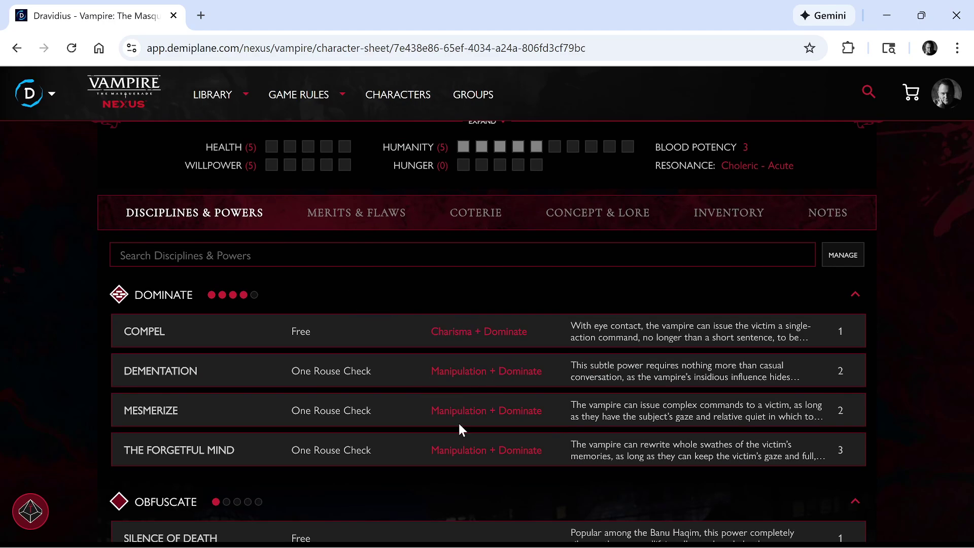
scroll(471, 414, down, 2)
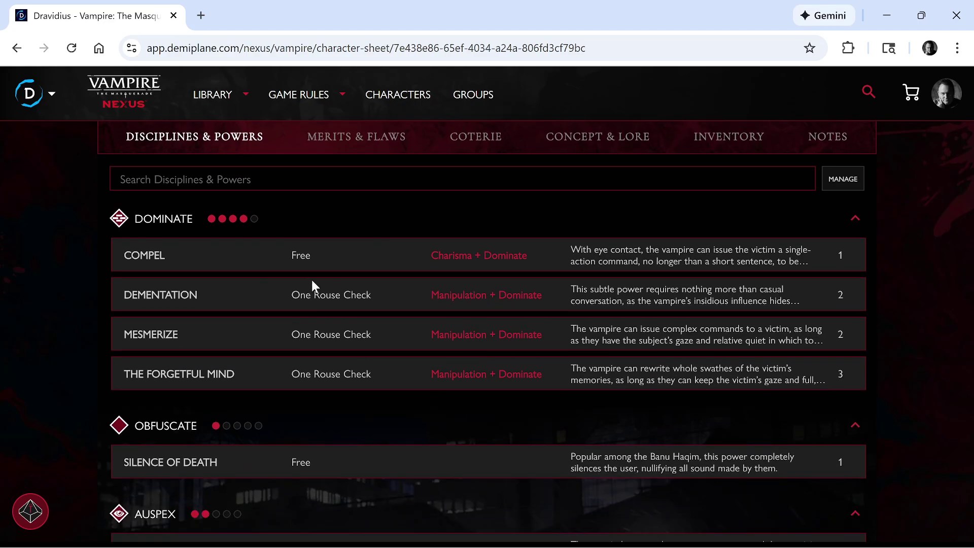
scroll(446, 408, down, 3)
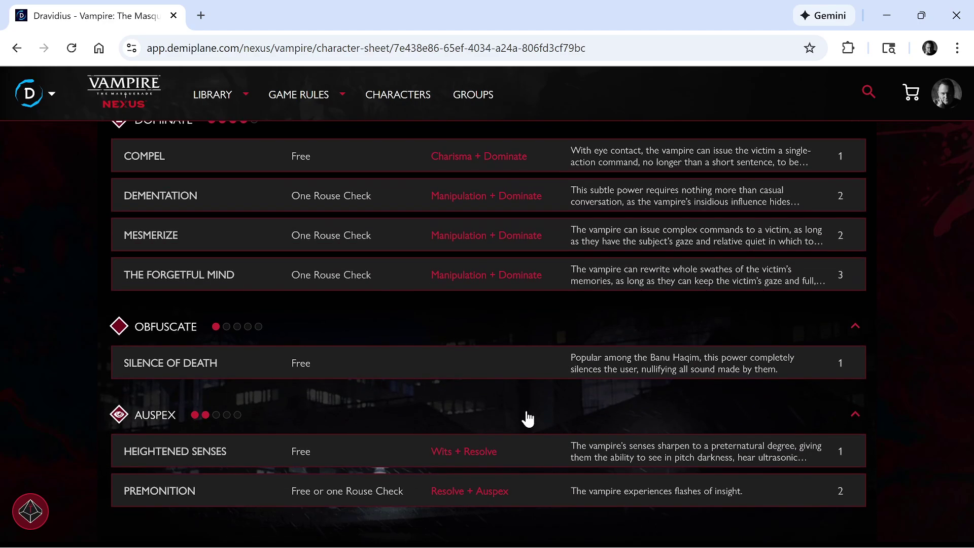
scroll(541, 415, up, 10)
scroll(507, 391, up, 2)
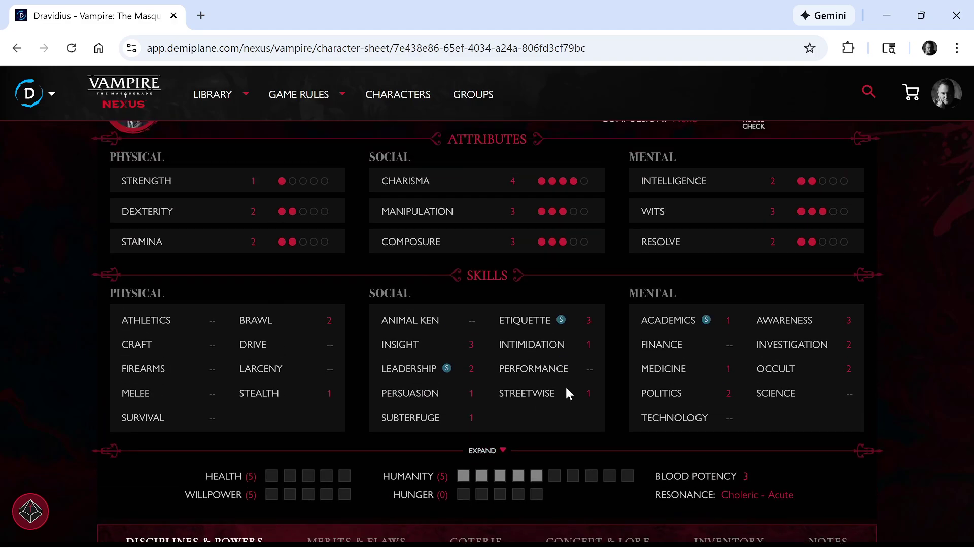
scroll(564, 391, down, 5)
scroll(466, 421, down, 6)
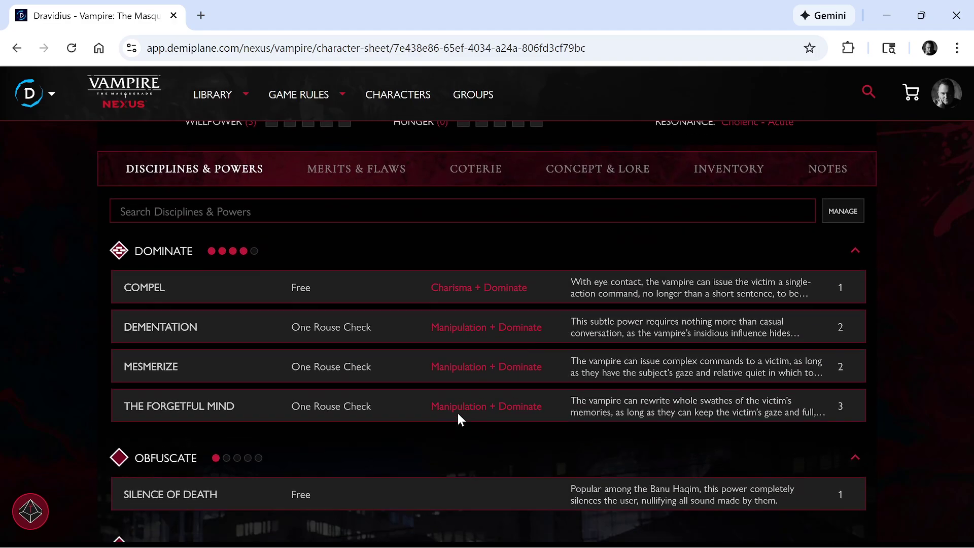
scroll(431, 406, up, 8)
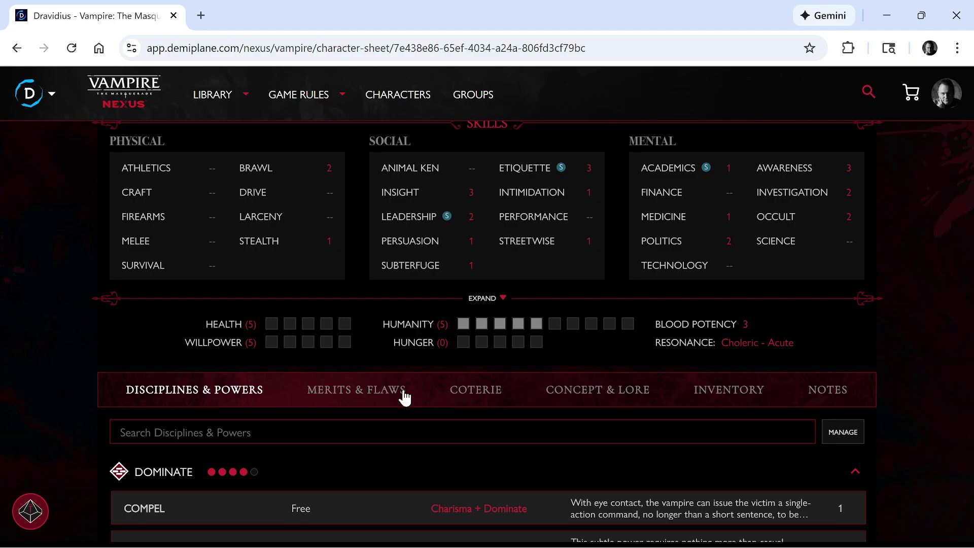
Review the character's Merits & Flaws, including the merits, backgrounds and loresheets sections.
click(342, 390)
scroll(526, 379, down, 2)
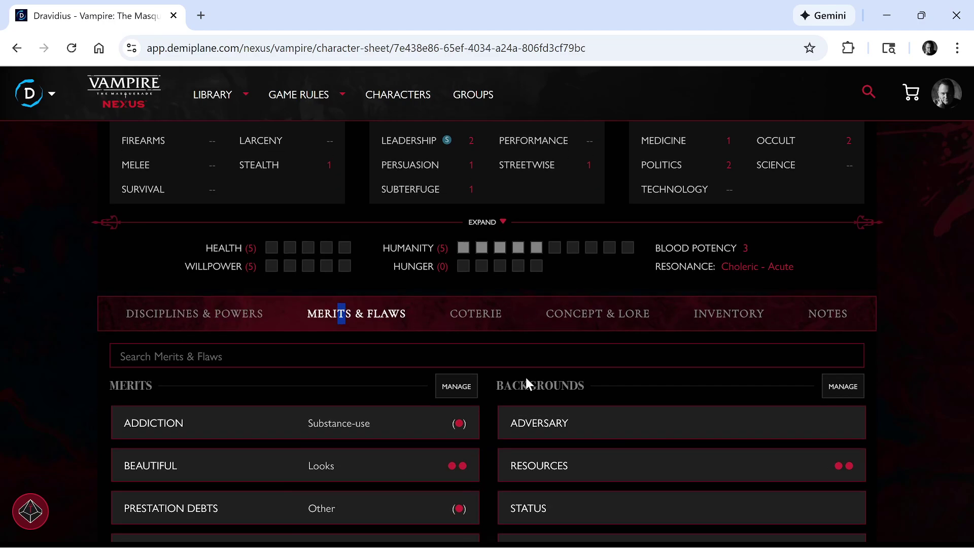
scroll(329, 432, down, 2)
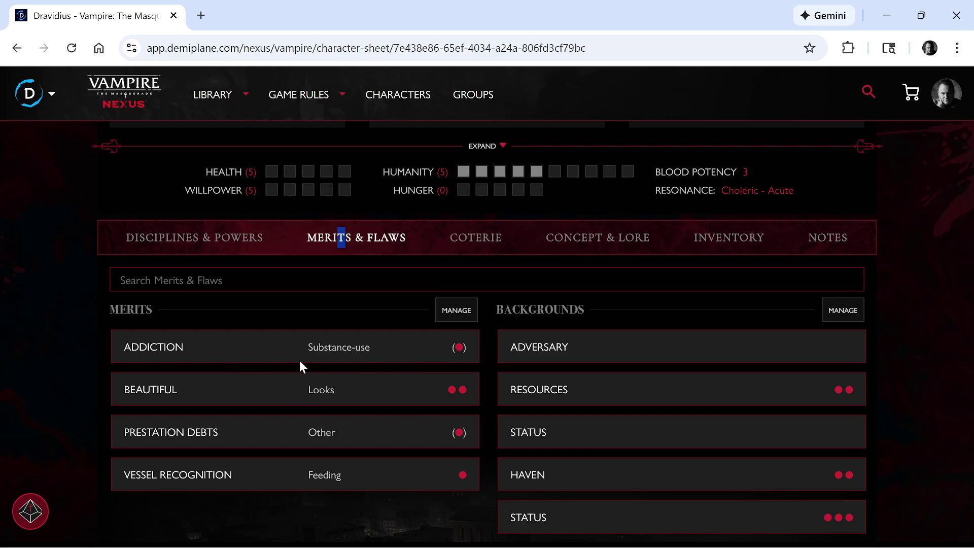
click(281, 352)
scroll(355, 390, down, 3)
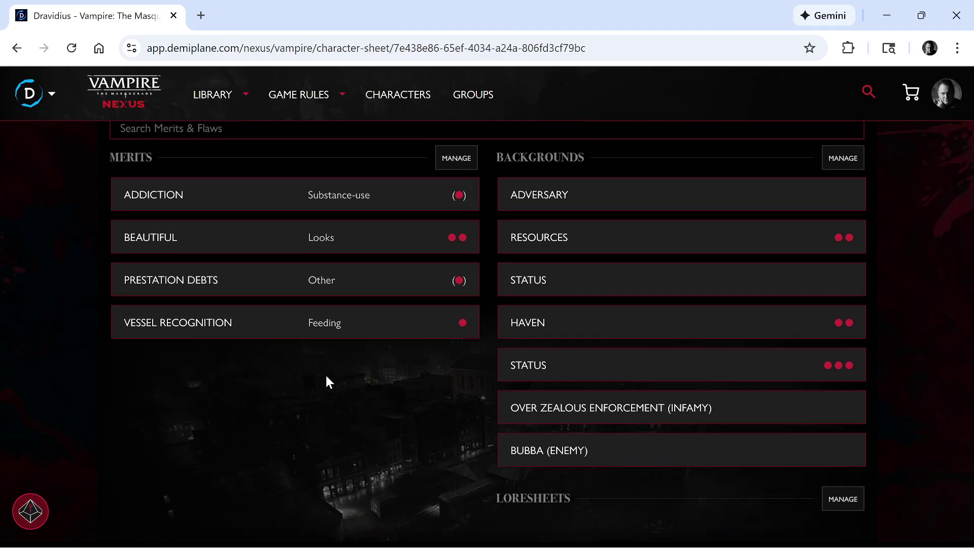
scroll(357, 339, up, 1)
scroll(356, 333, up, 1)
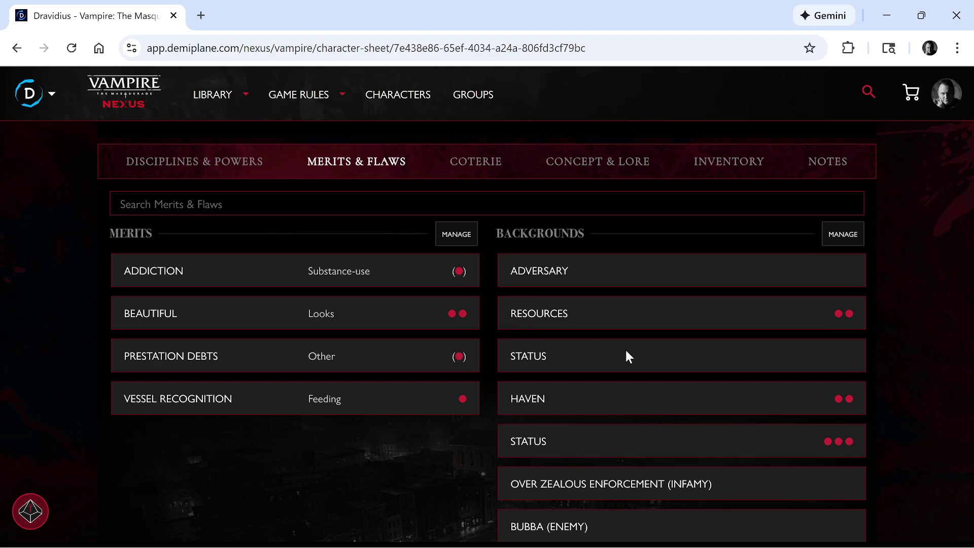
scroll(629, 355, down, 2)
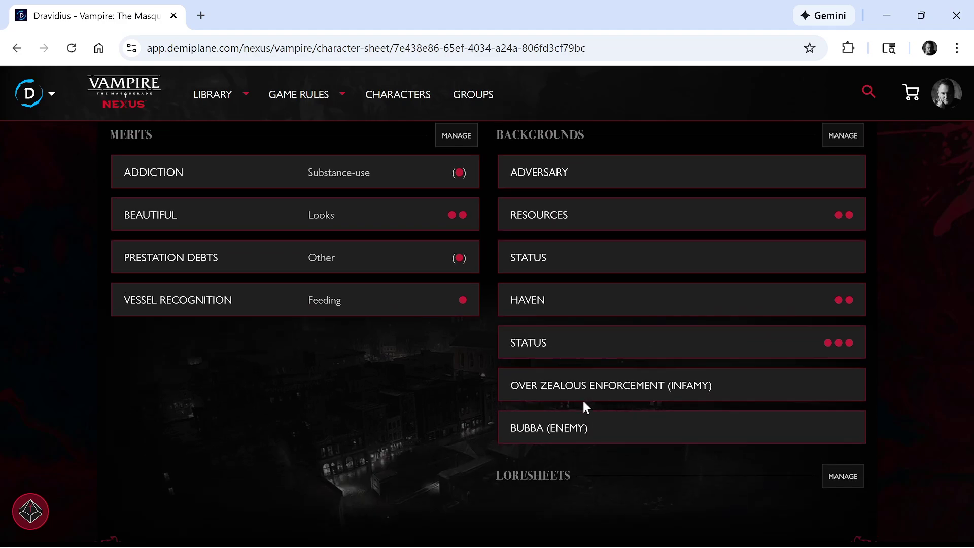
scroll(582, 401, up, 1)
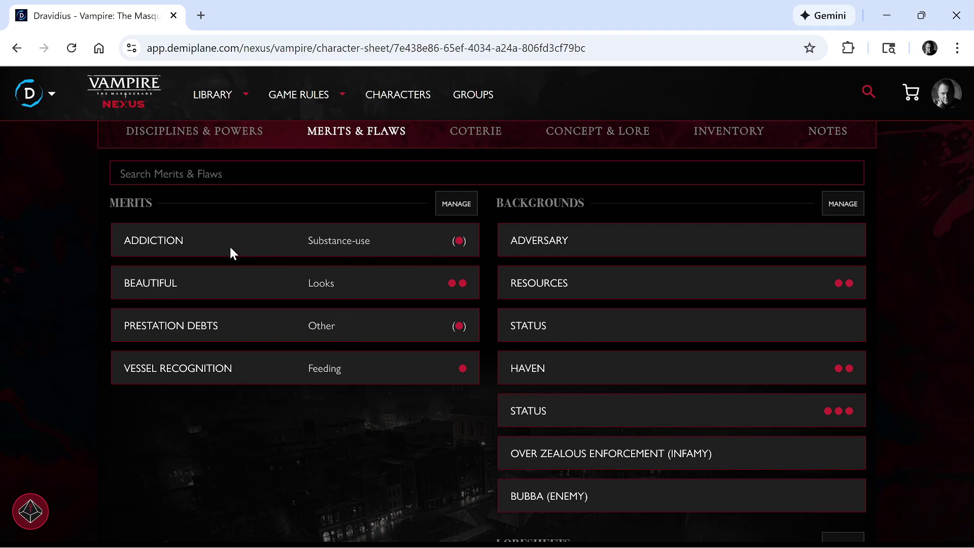
scroll(479, 288, up, 3)
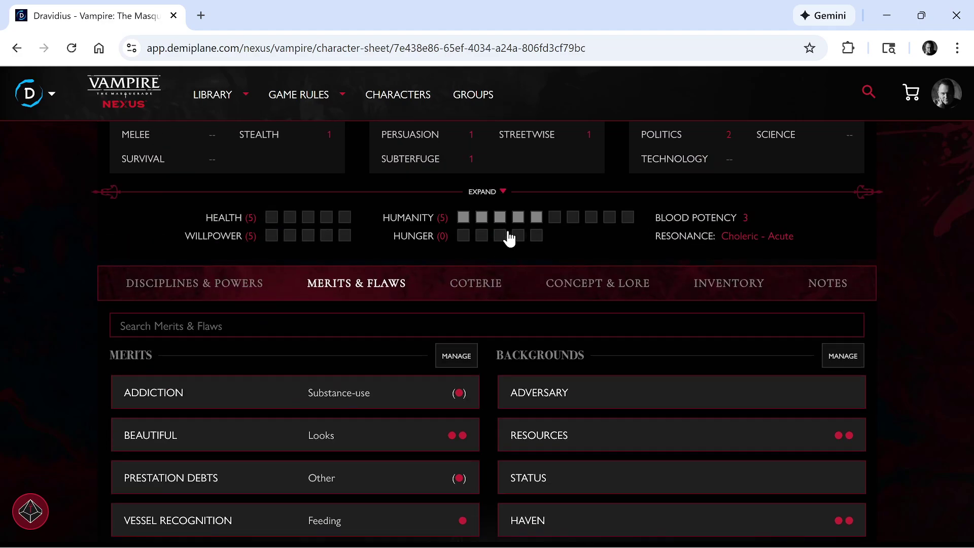
Look over the Coterie section, from its name and domain fields to members, backgrounds, merits and loresheets.
click(488, 296)
scroll(482, 415, down, 1)
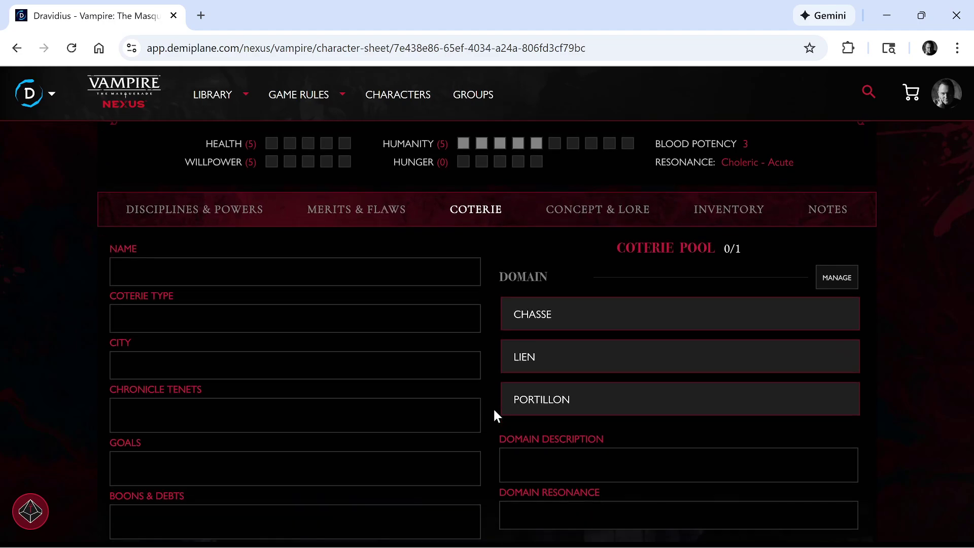
scroll(492, 407, down, 4)
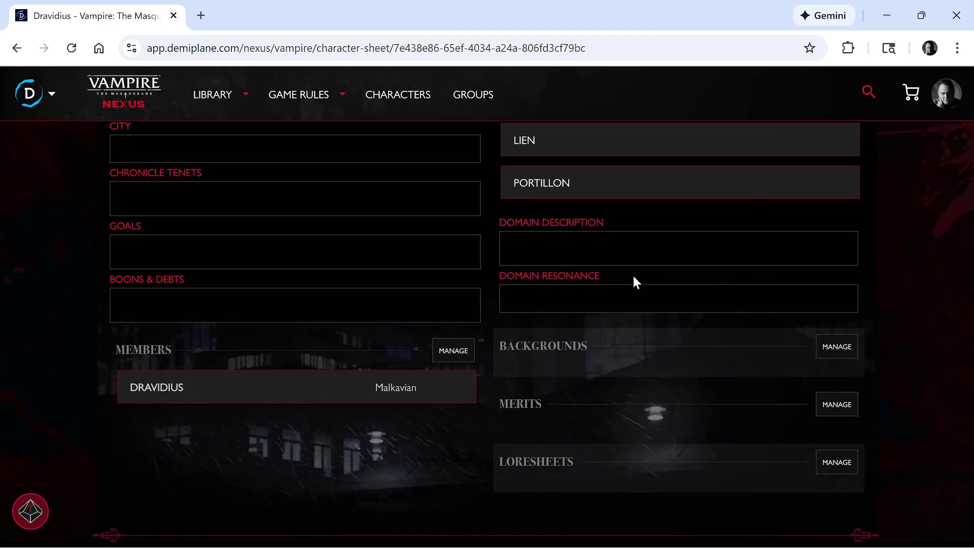
key(Tab)
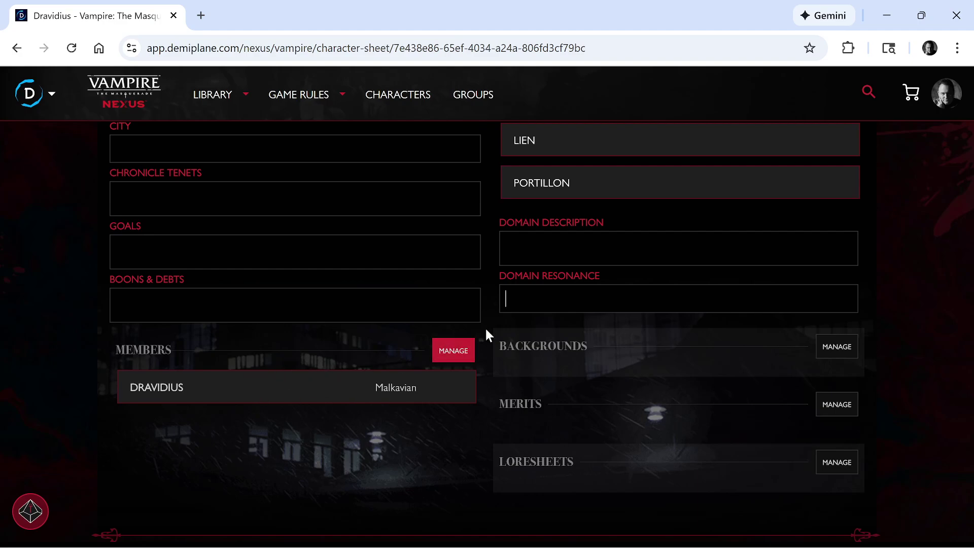
scroll(522, 309, up, 6)
Look at the Concept & Lore, Inventory and Notes sections of the character sheet.
click(615, 297)
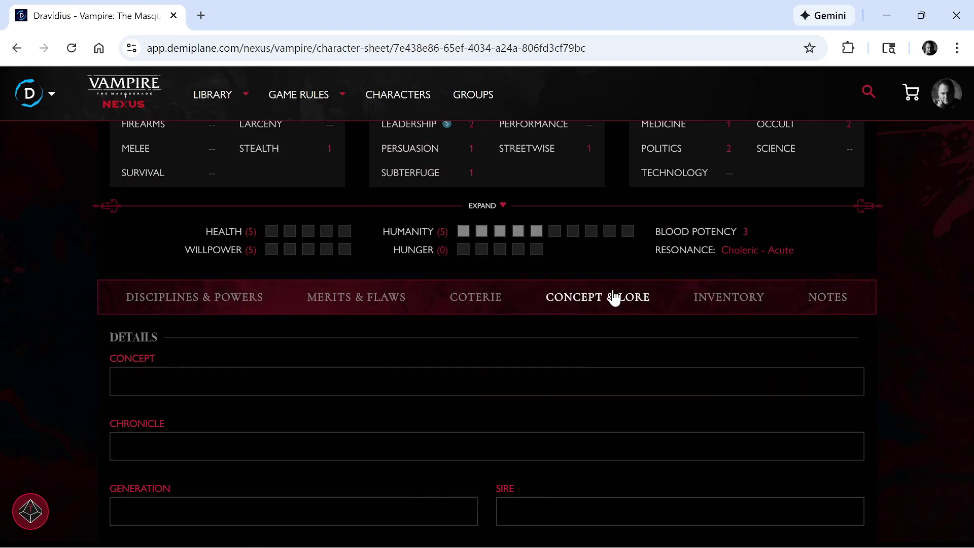
click(756, 295)
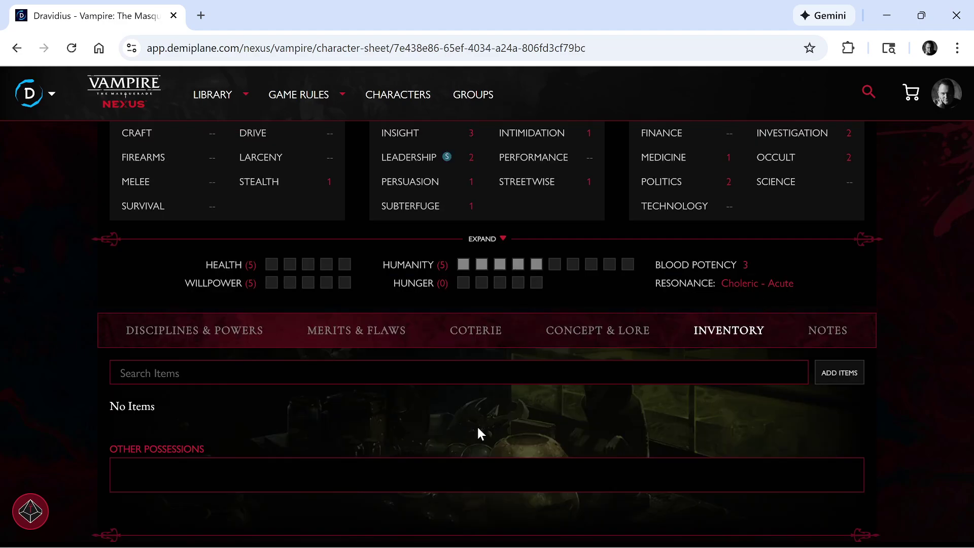
click(834, 343)
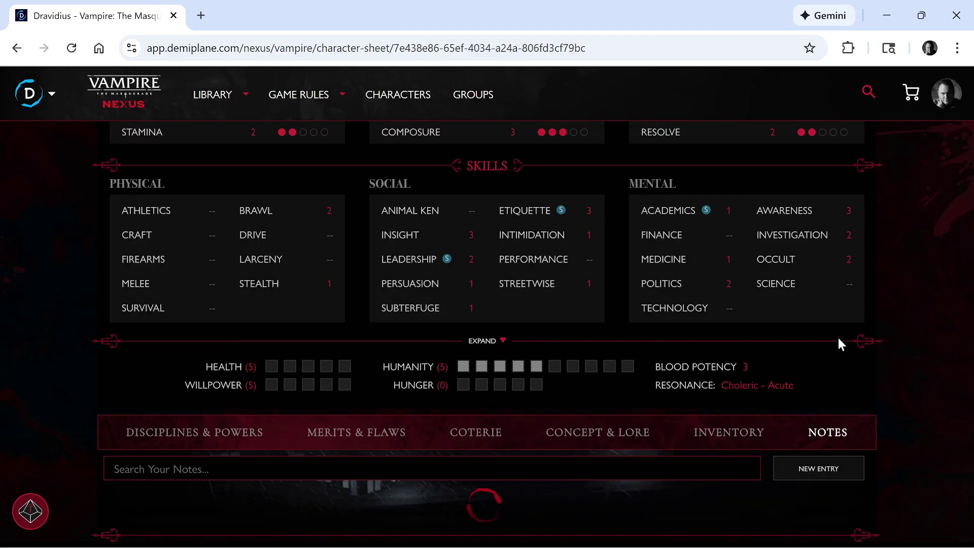
scroll(612, 369, up, 3)
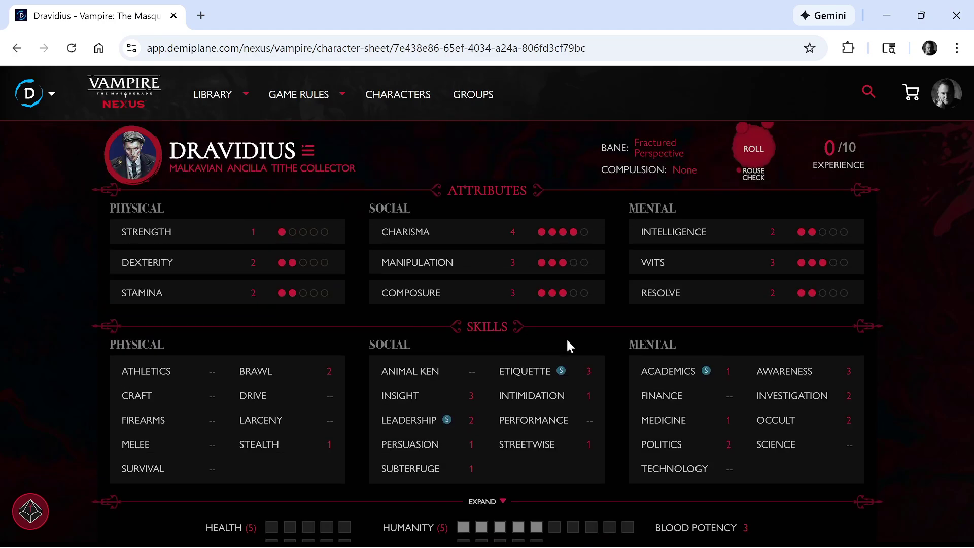
Return to the Disciplines & Powers section and look over the sheet's attributes and skills again.
scroll(526, 370, down, 3)
click(179, 422)
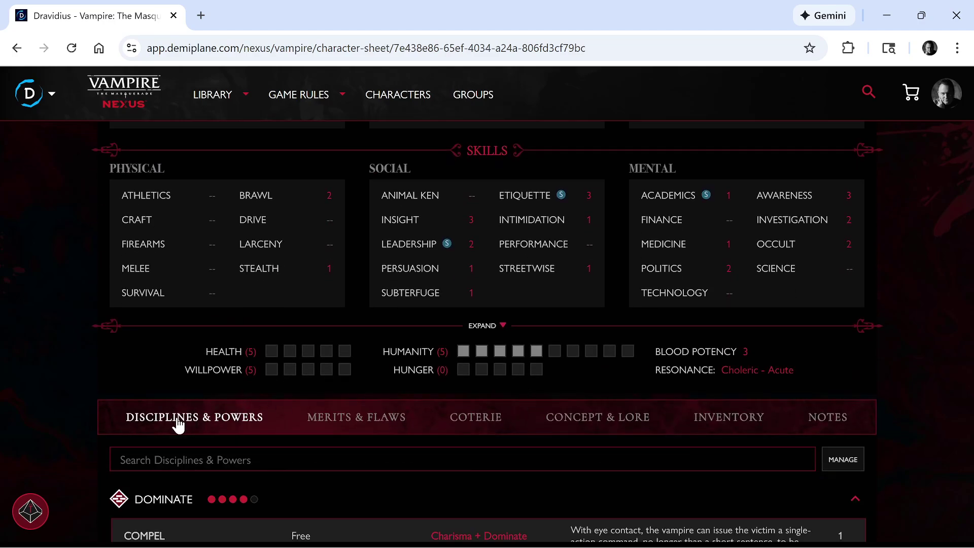
scroll(472, 375, up, 3)
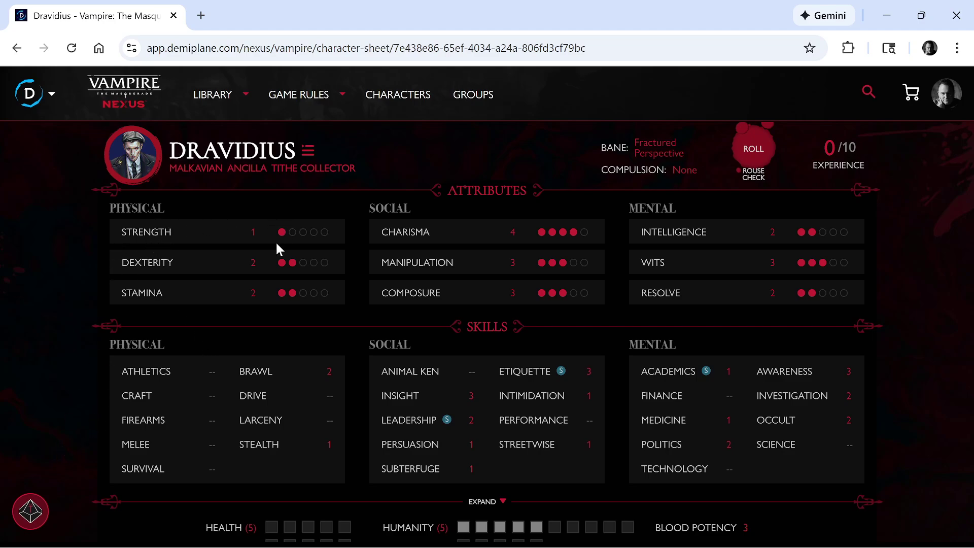
scroll(466, 254, down, 3)
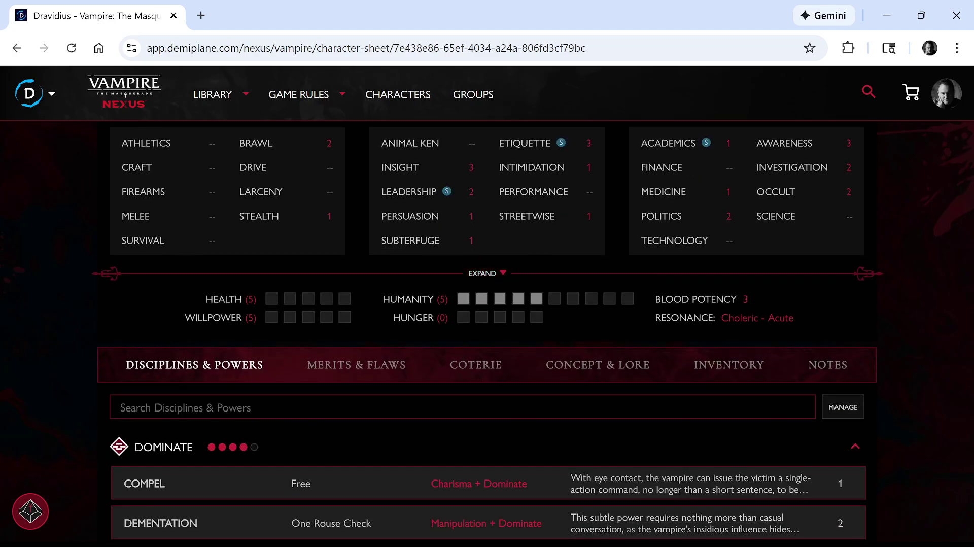
scroll(516, 458, up, 3)
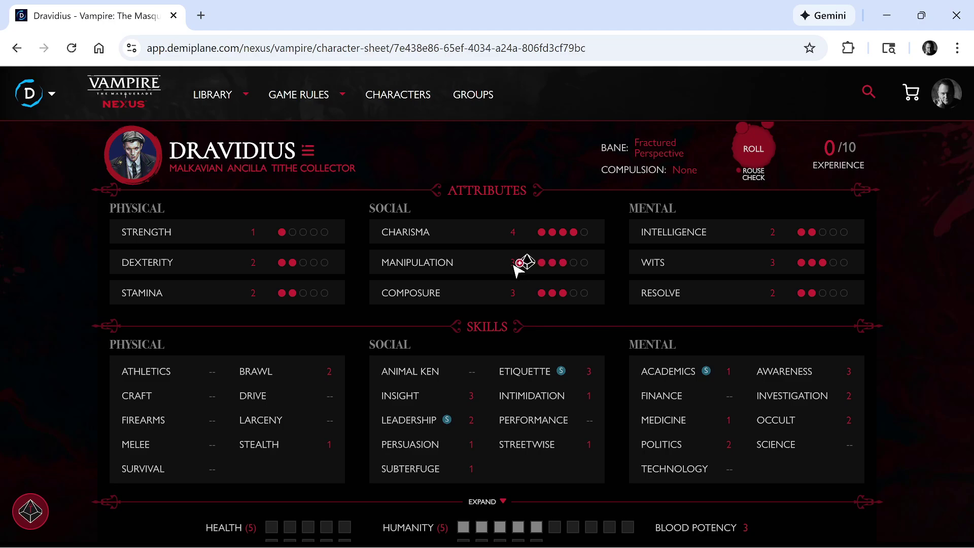
Try adding Manipulation to a dice pool, and check the Dominate discipline's details.
click(527, 263)
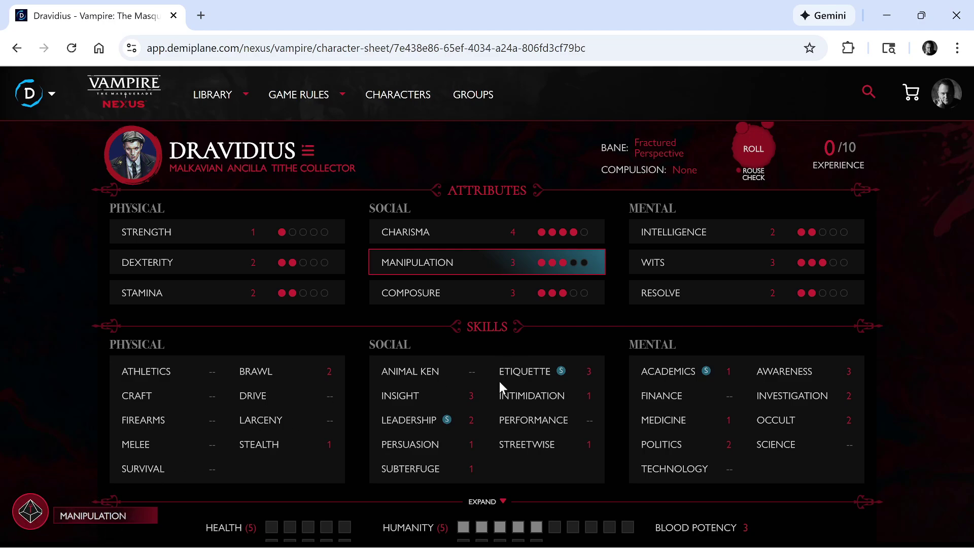
scroll(550, 403, down, 3)
scroll(465, 449, down, 1)
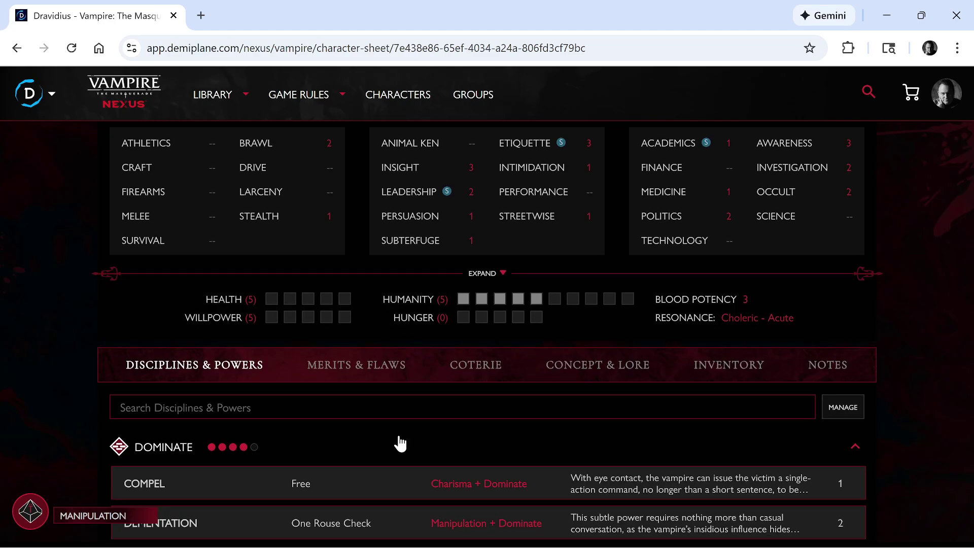
click(171, 449)
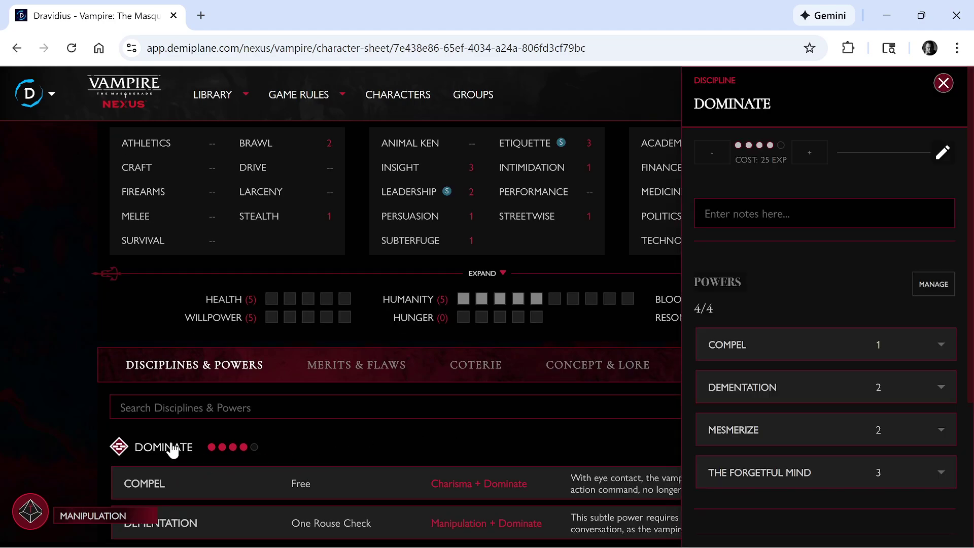
click(944, 82)
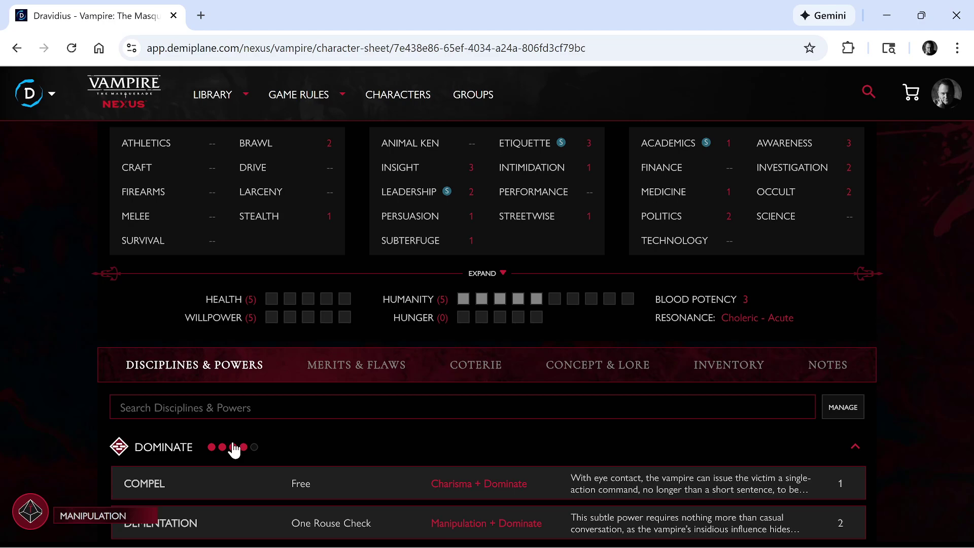
Clear the Manipulation dice from the dice roller, then try loading Dementation's Manipulation + Dominate pool and clear it too.
scroll(425, 451, down, 2)
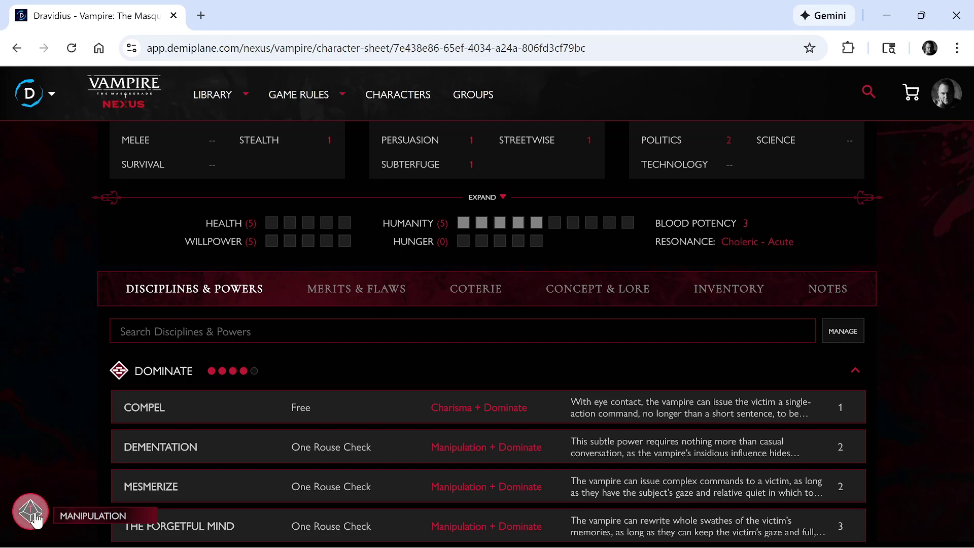
click(30, 511)
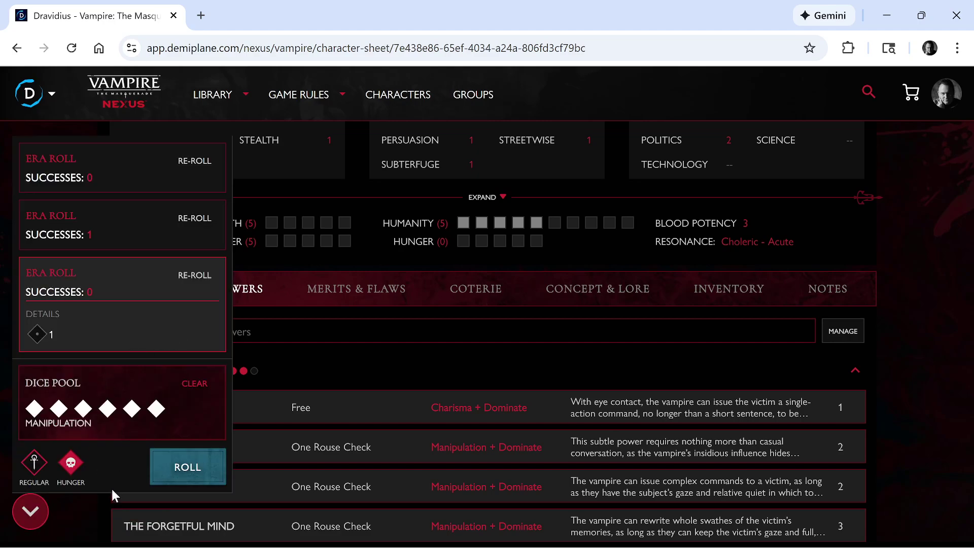
click(193, 387)
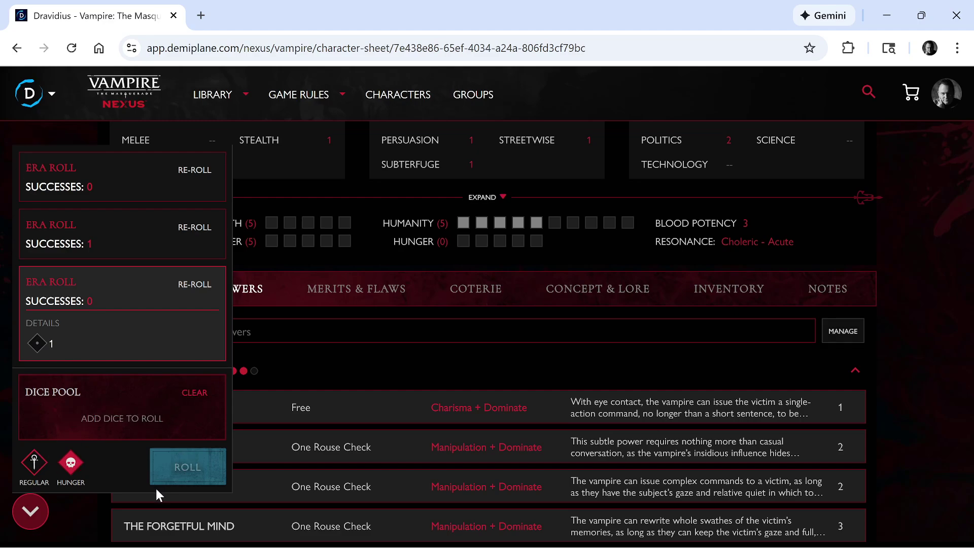
click(503, 445)
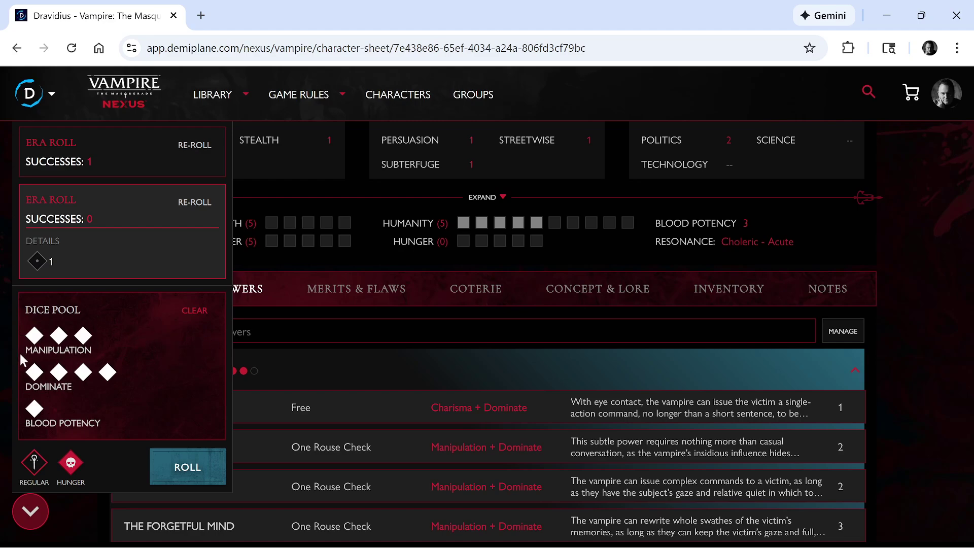
click(193, 311)
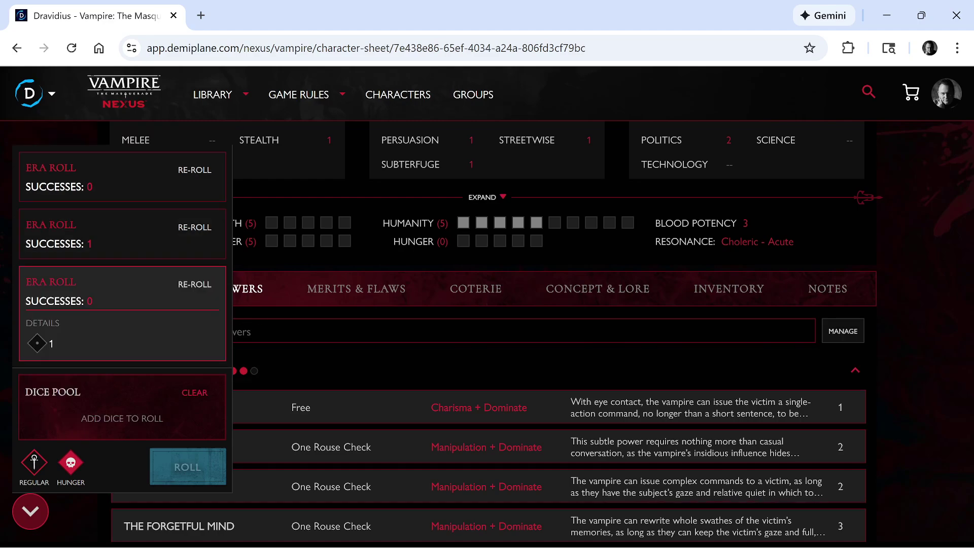
Mark three Hunger boxes and roll Dementation's Manipulation + Dominate pool with the Blood Potency bonus die.
click(463, 242)
click(481, 242)
click(499, 242)
click(481, 447)
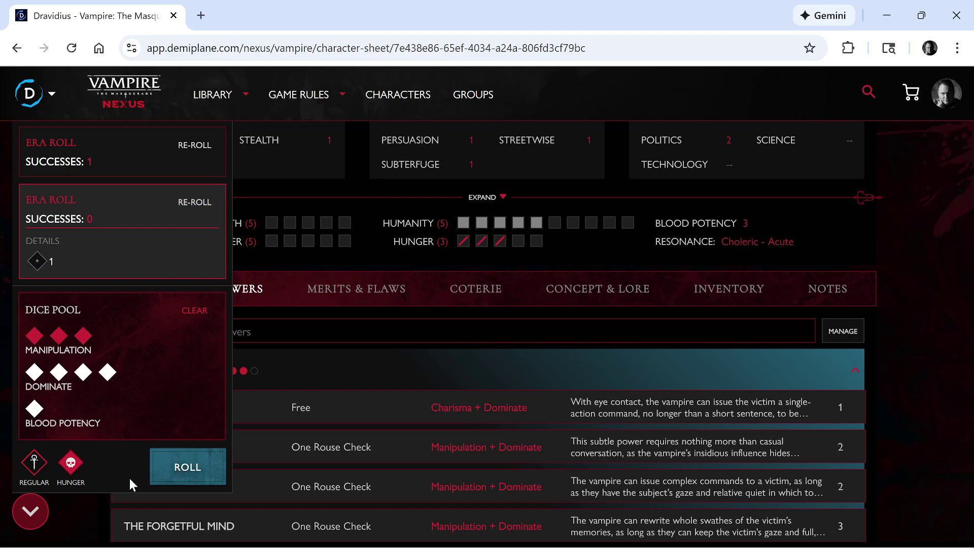
click(176, 479)
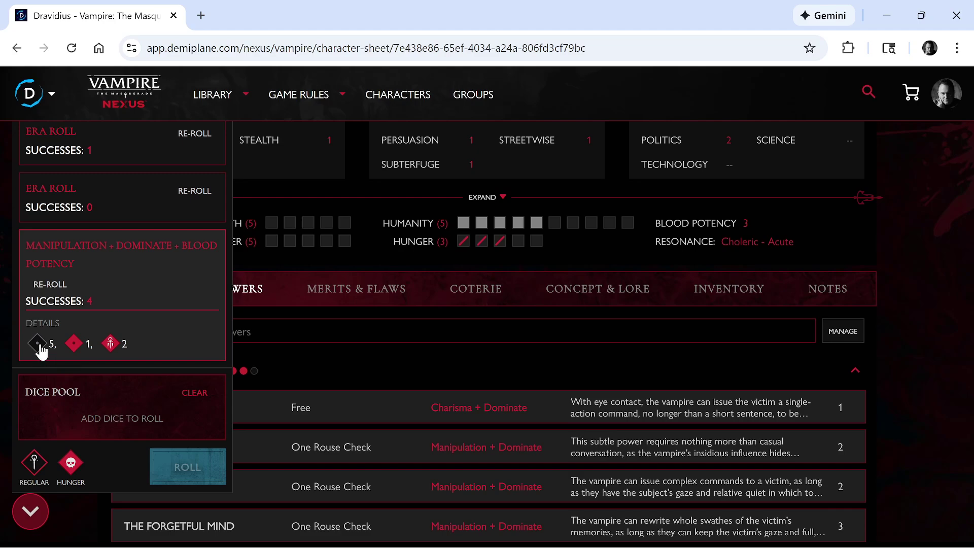
Re-roll three blank regular dice from the Manipulation + Dominate + Blood Potency roll and mark one Willpower box.
click(50, 284)
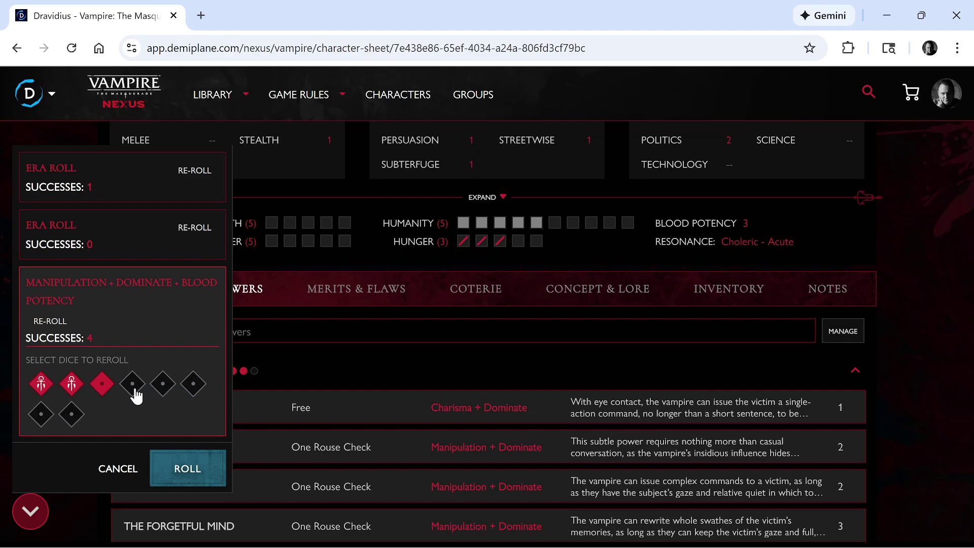
click(134, 388)
click(164, 385)
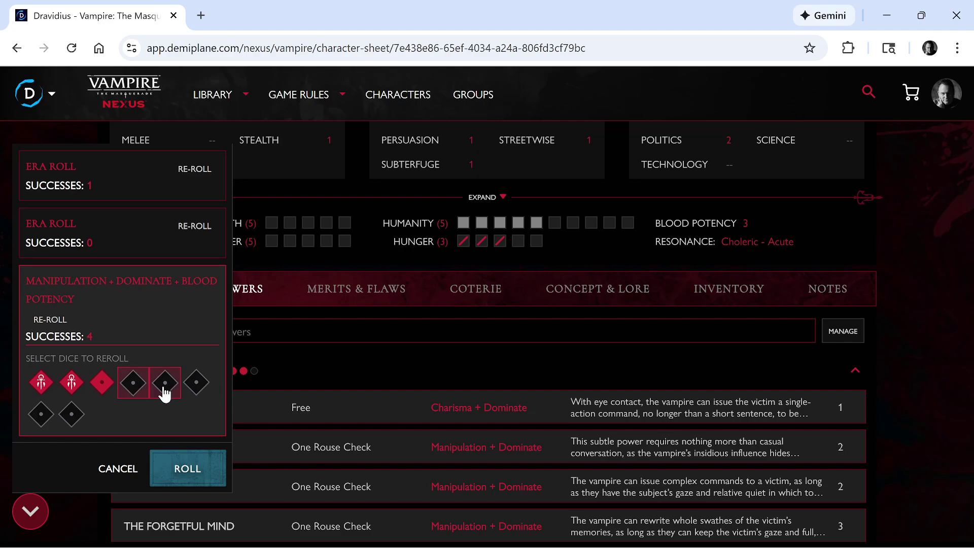
click(195, 386)
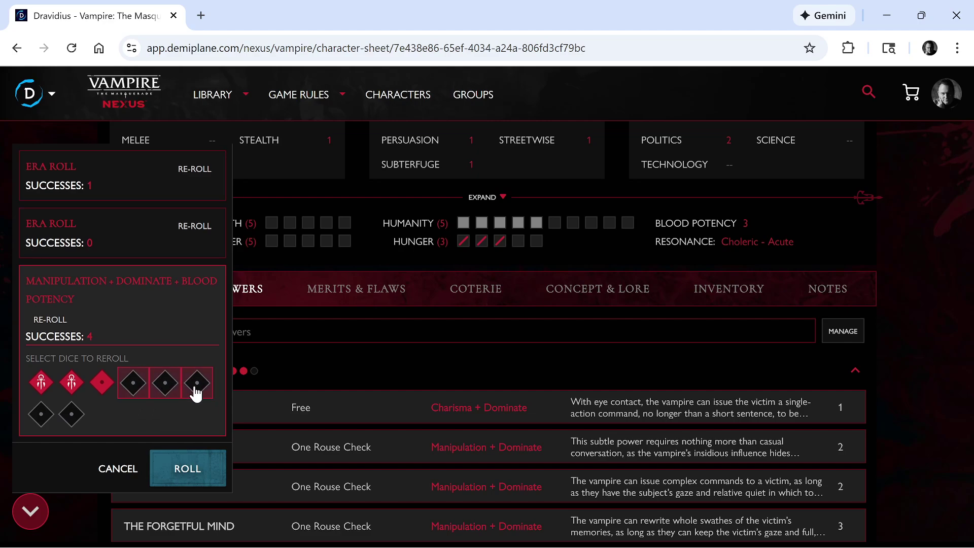
click(200, 465)
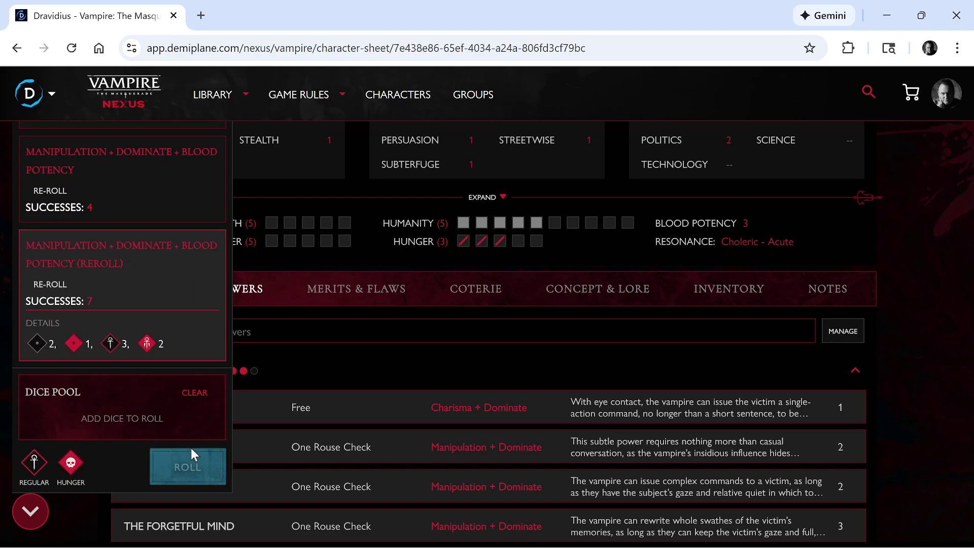
click(272, 243)
Try loading the Dexterity dice with the dice roller collapsed, check the resulting pool, and clear it.
scroll(301, 245, up, 4)
scroll(303, 254, up, 2)
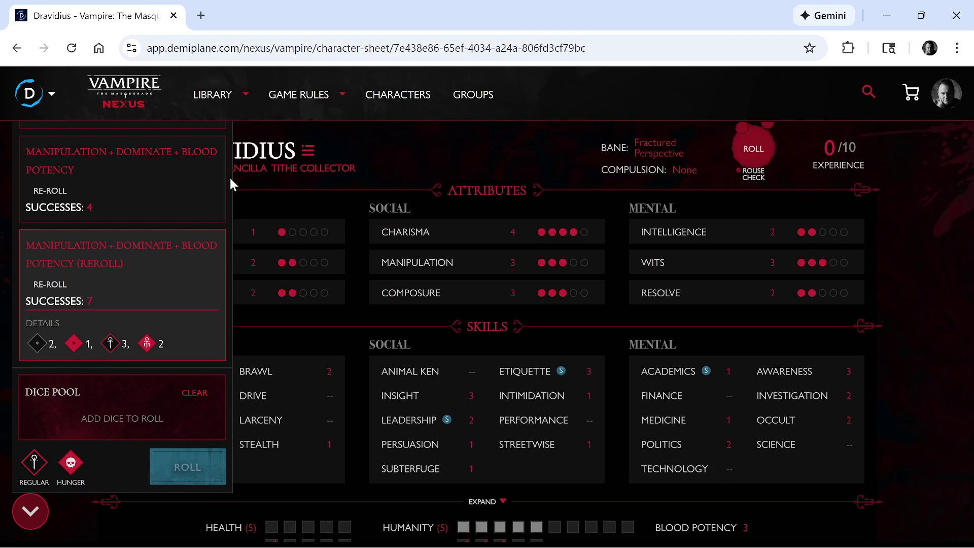
click(31, 511)
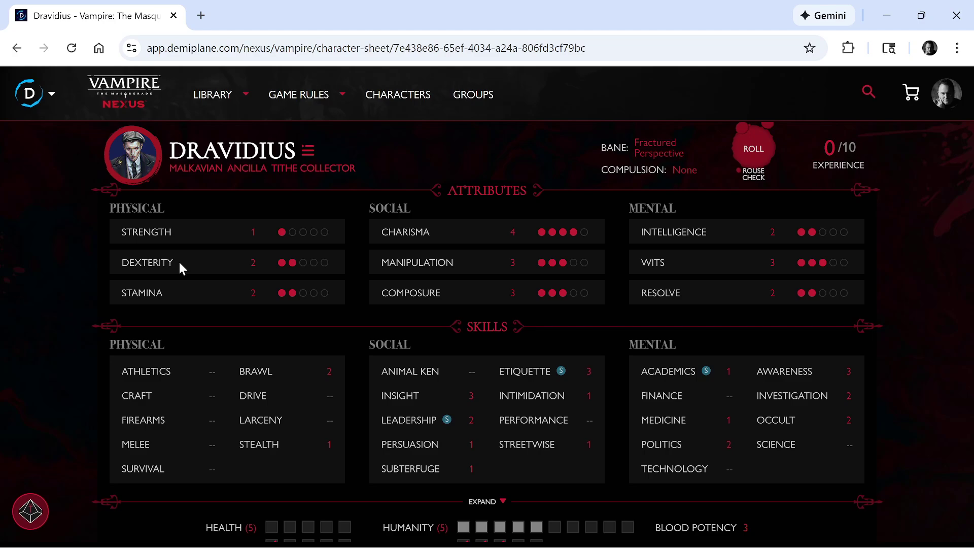
click(286, 262)
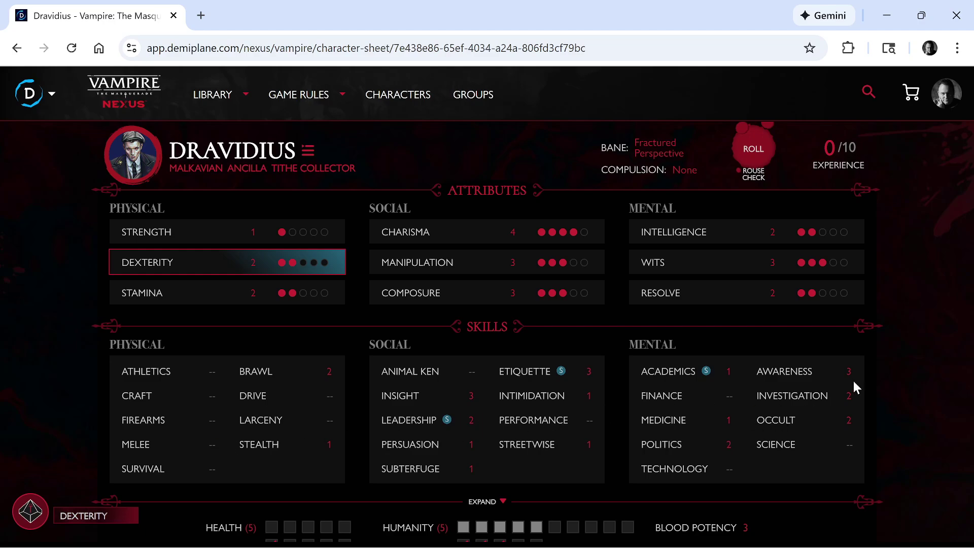
click(28, 512)
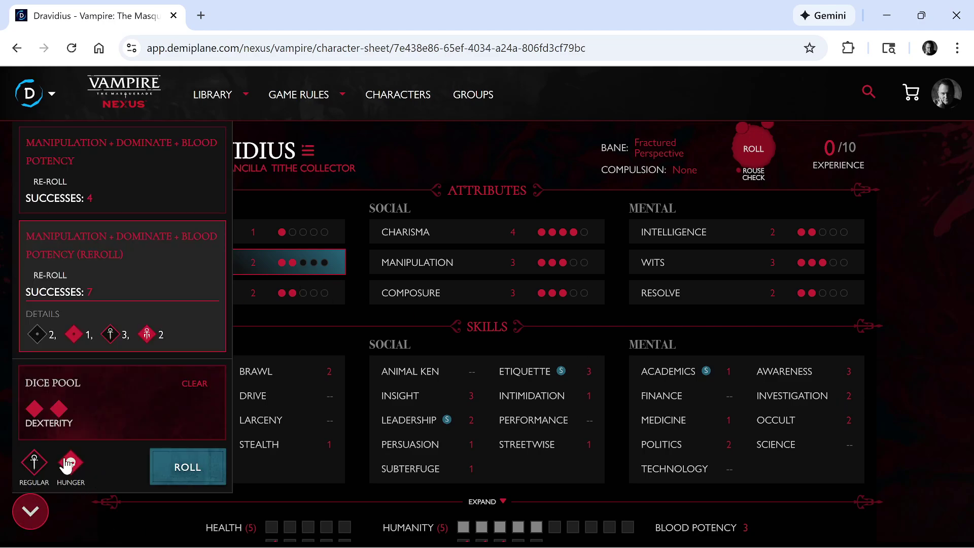
click(193, 386)
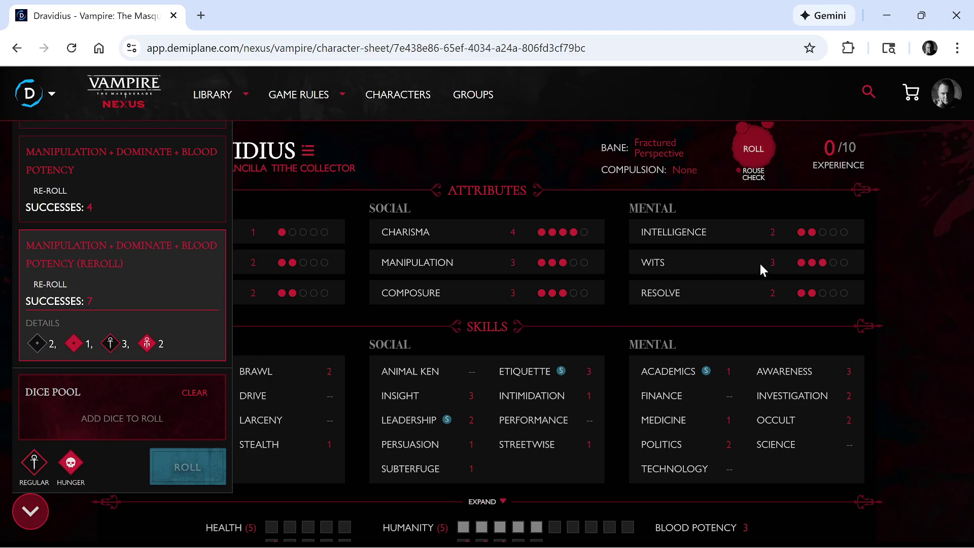
Roll a Charisma + Leadership dice pool with one extra regular die.
click(564, 232)
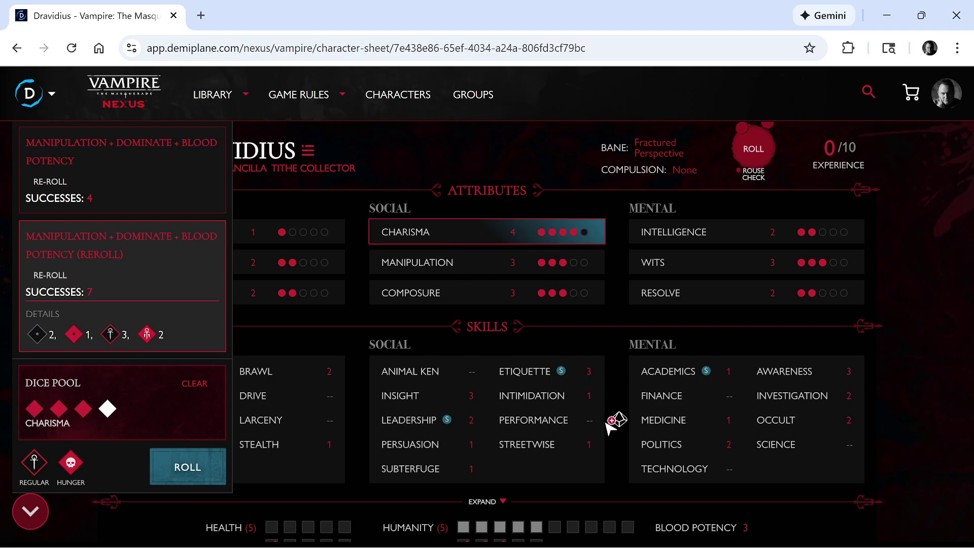
click(476, 423)
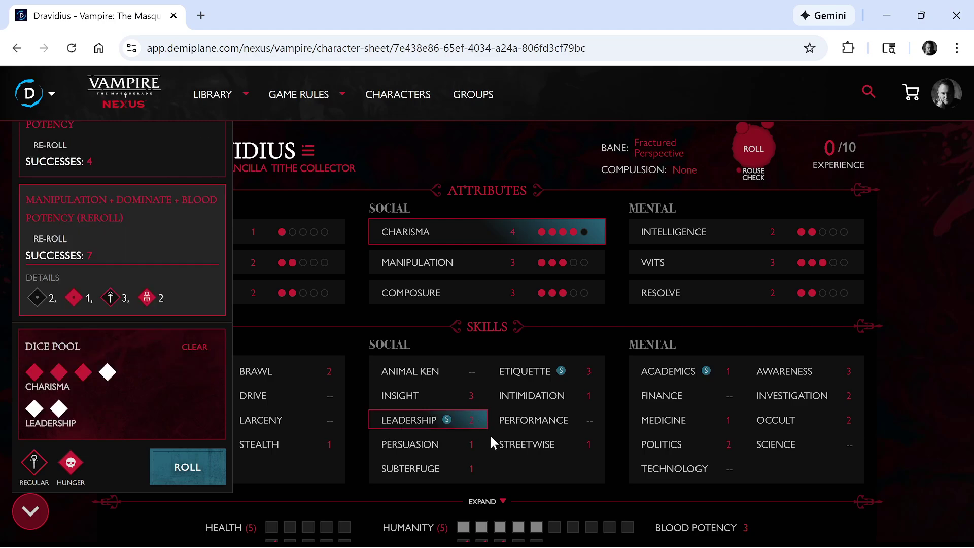
click(32, 469)
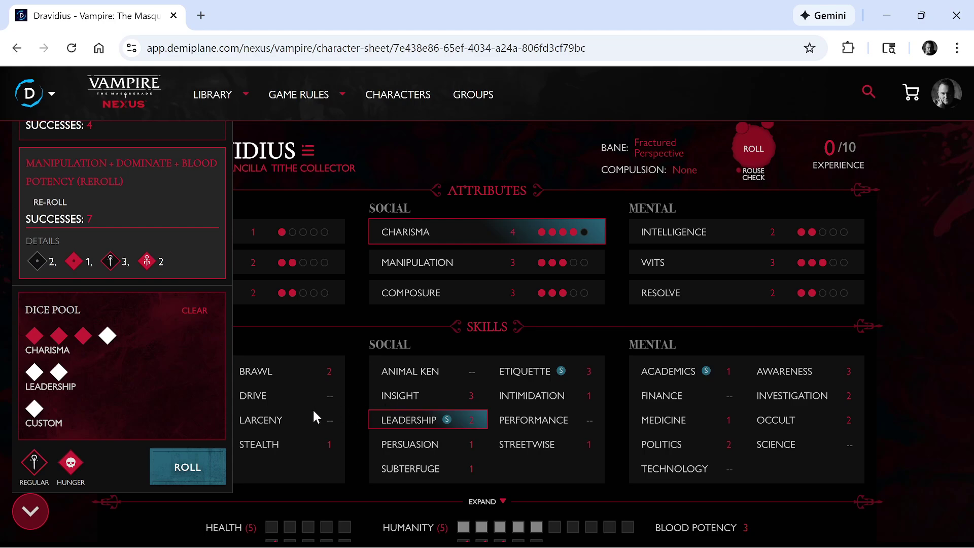
click(184, 471)
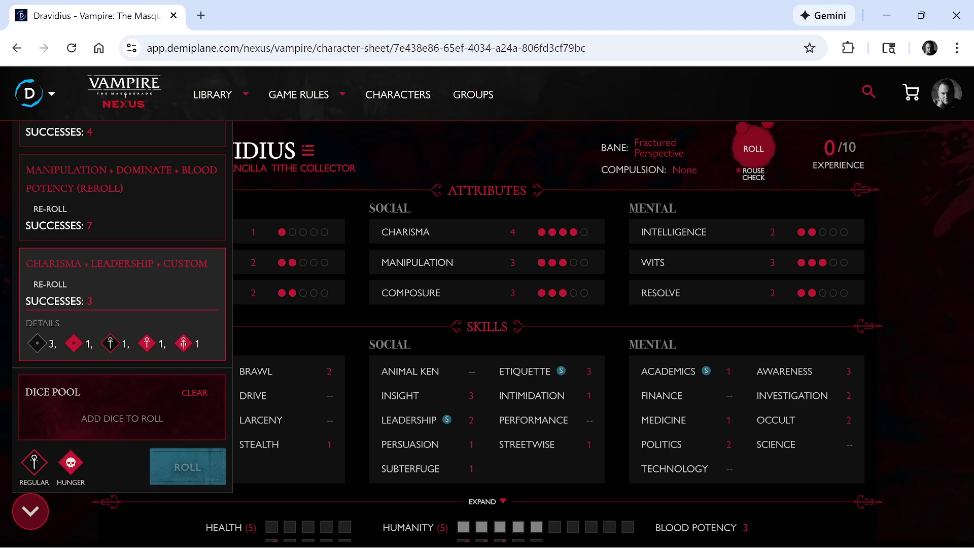
Roll a Rouse check and look up the Blood Surge bonus in the Blood Potency details.
click(751, 159)
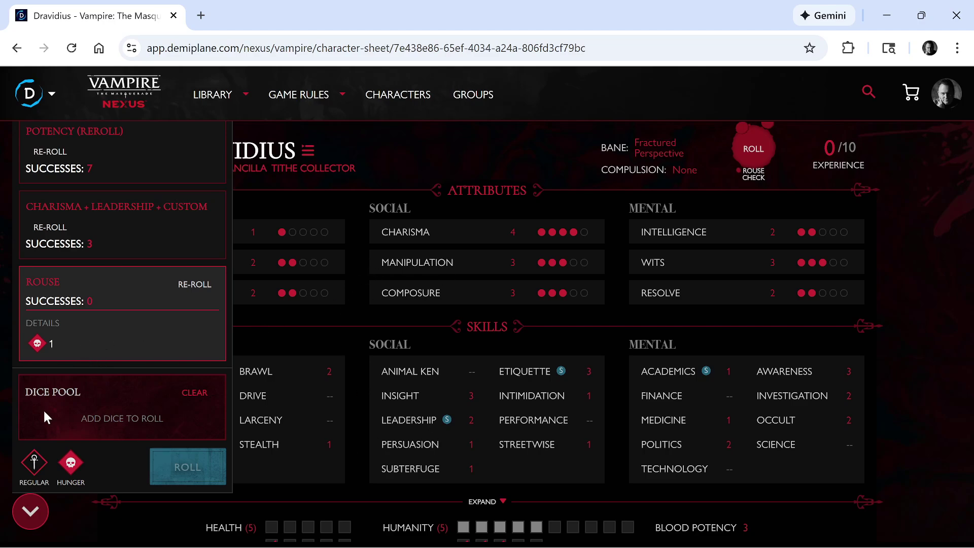
scroll(756, 388, down, 2)
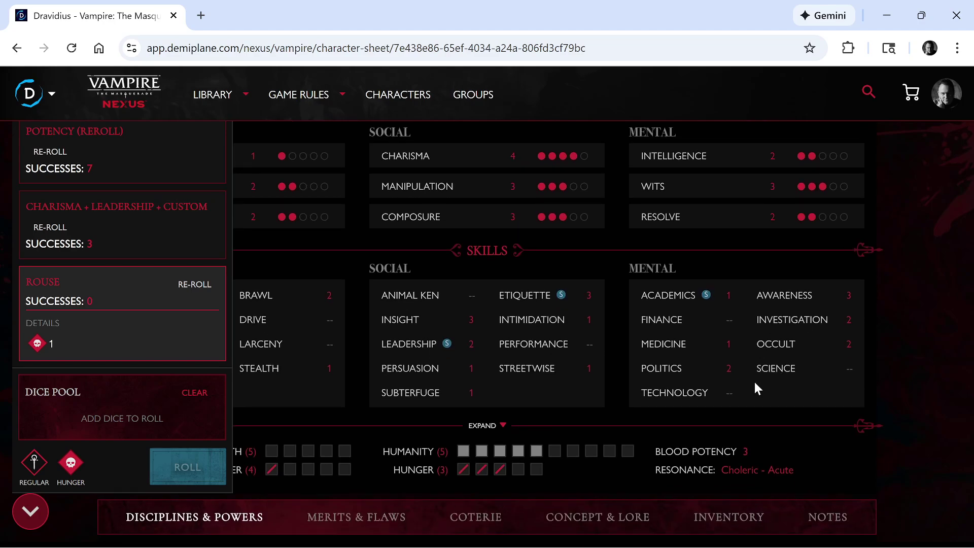
click(700, 450)
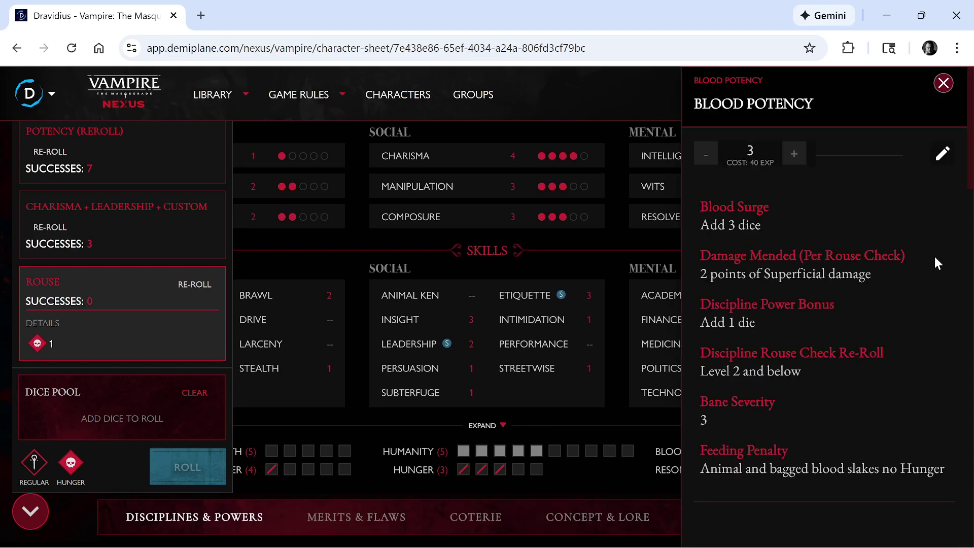
click(942, 83)
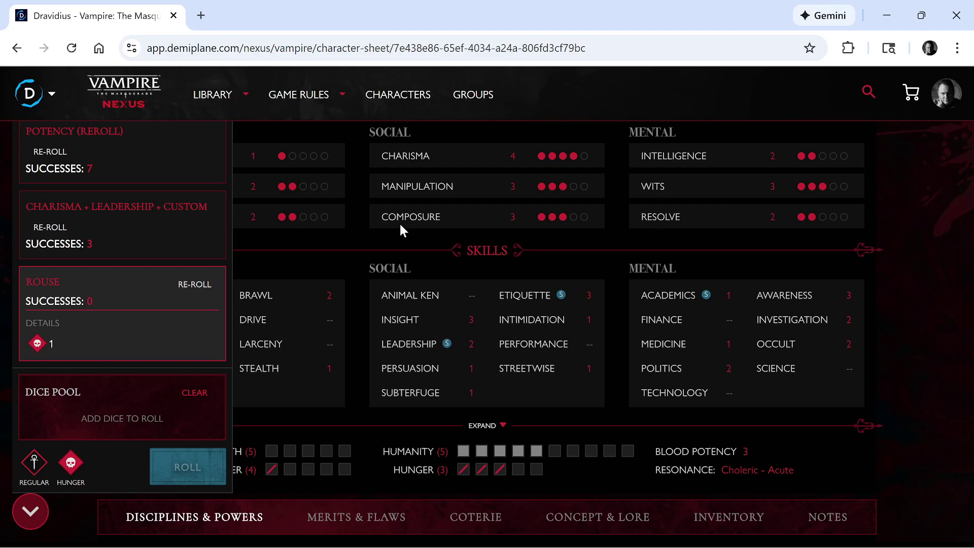
Roll another Charisma + Leadership dice pool, this time with four extra regular dice.
click(568, 157)
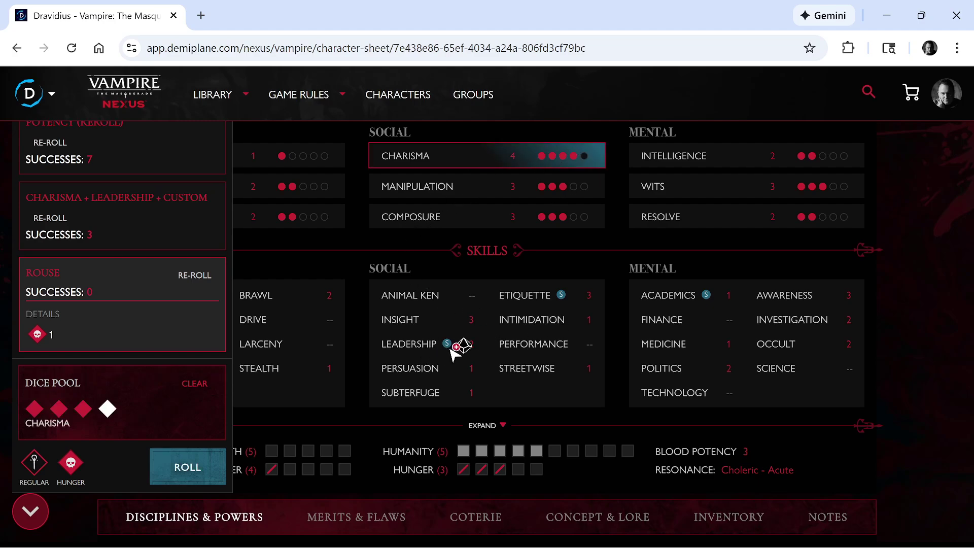
click(479, 344)
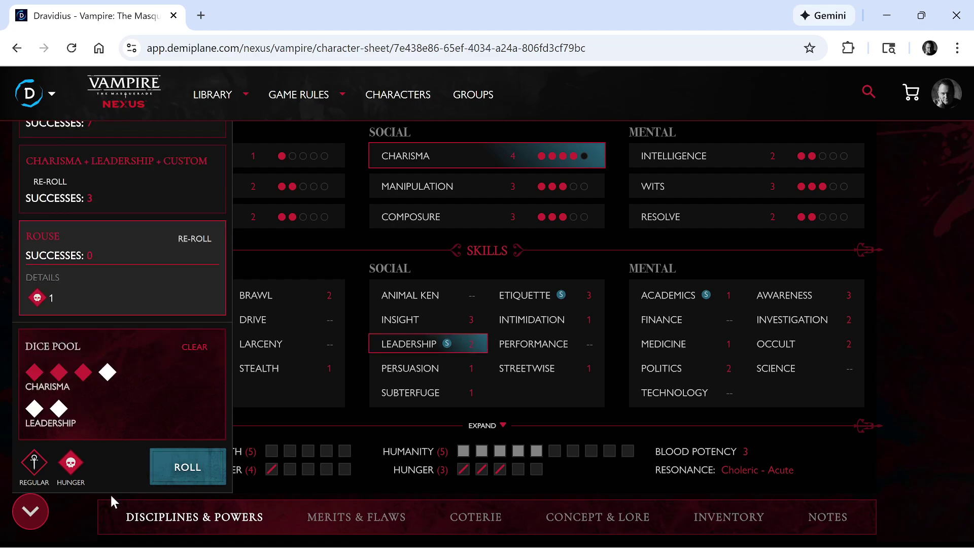
click(34, 461)
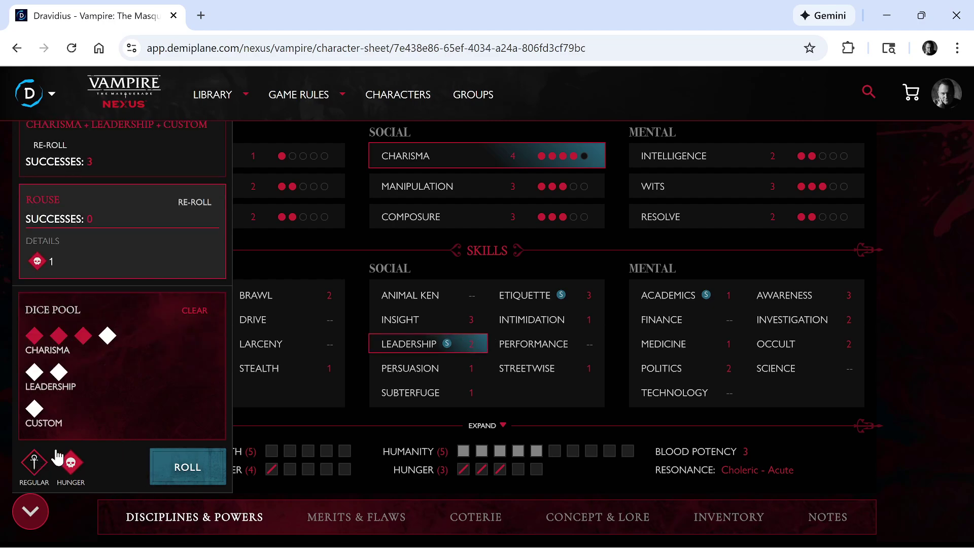
click(36, 464)
click(37, 464)
click(37, 465)
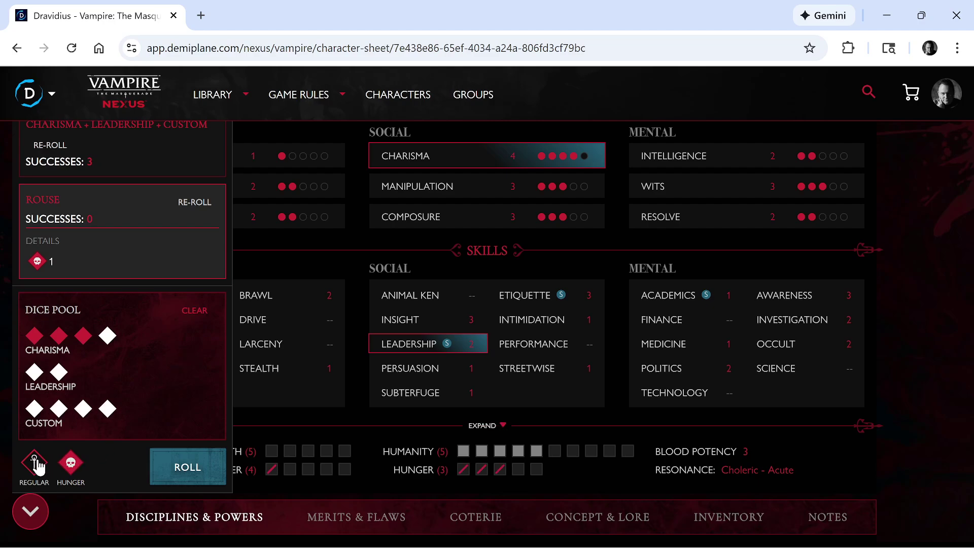
click(188, 464)
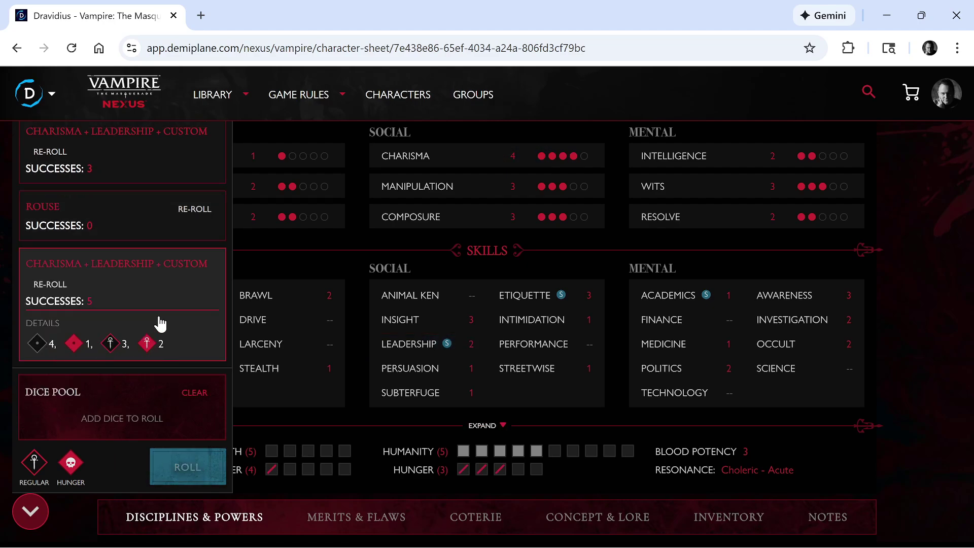
scroll(425, 406, down, 1)
scroll(425, 407, down, 1)
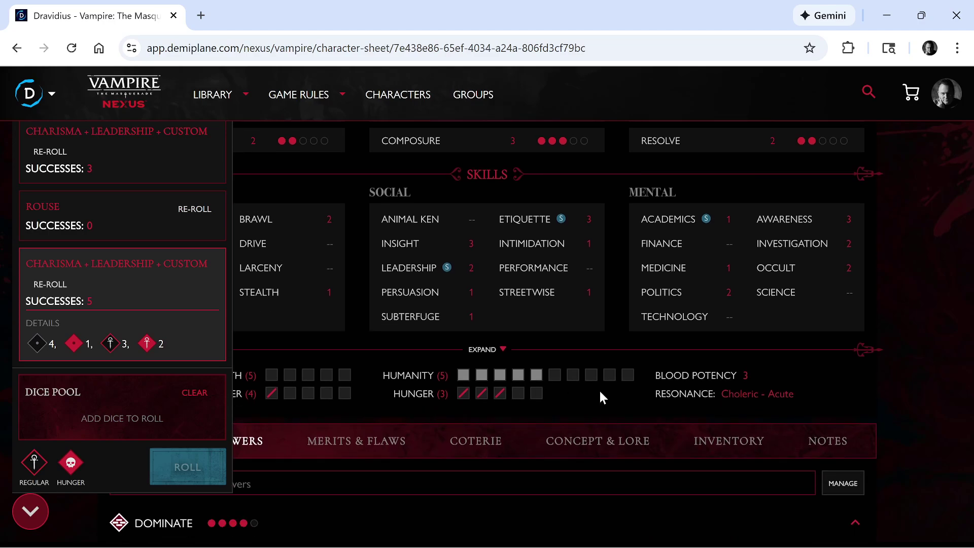
scroll(616, 412, down, 4)
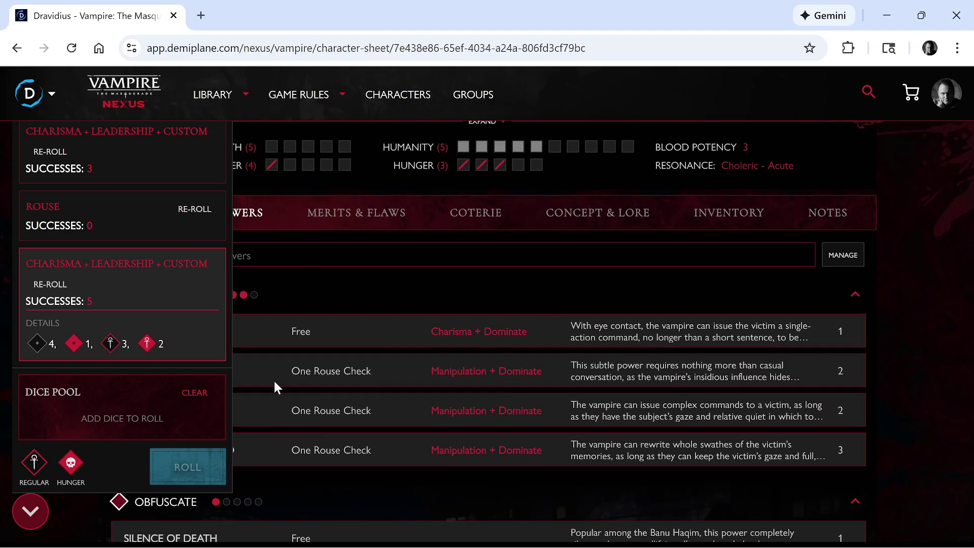
scroll(640, 430, up, 7)
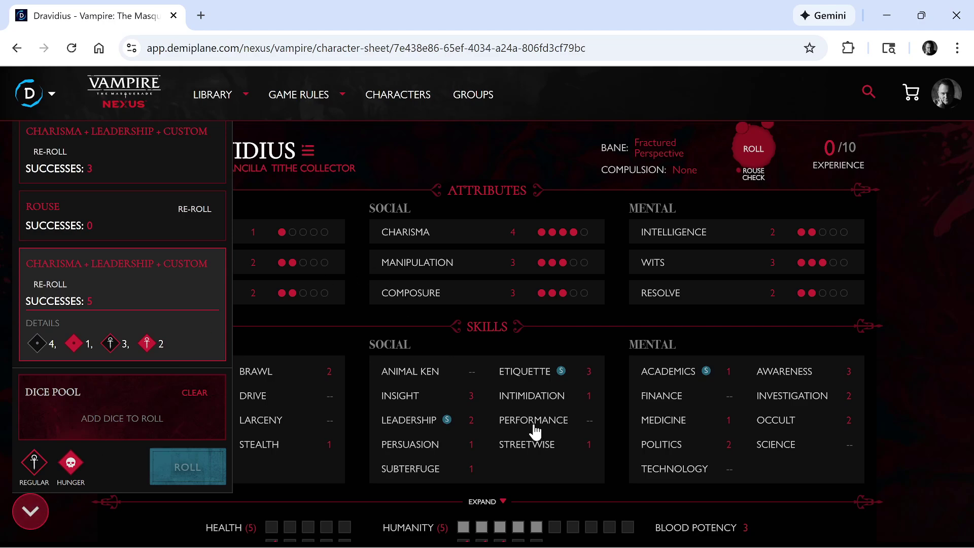
mouse_move(704, 534)
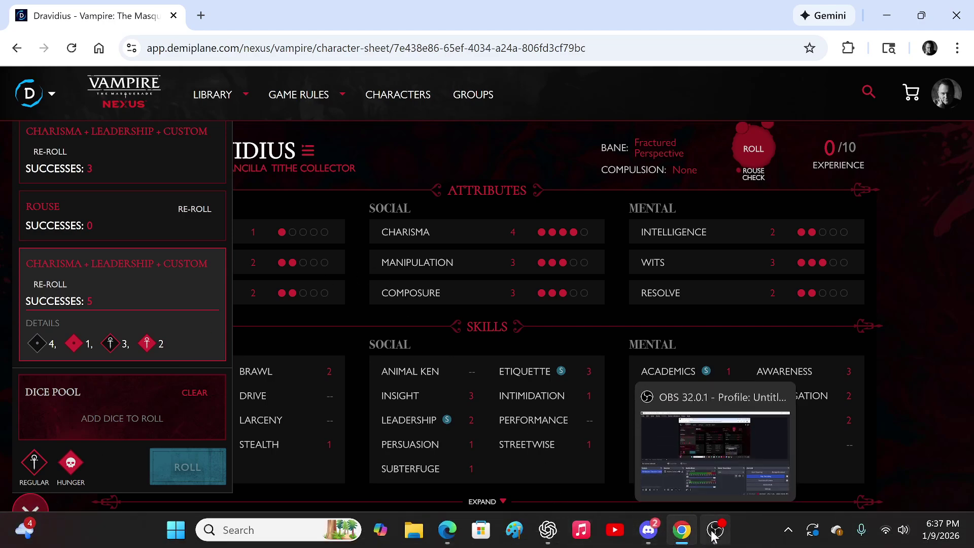